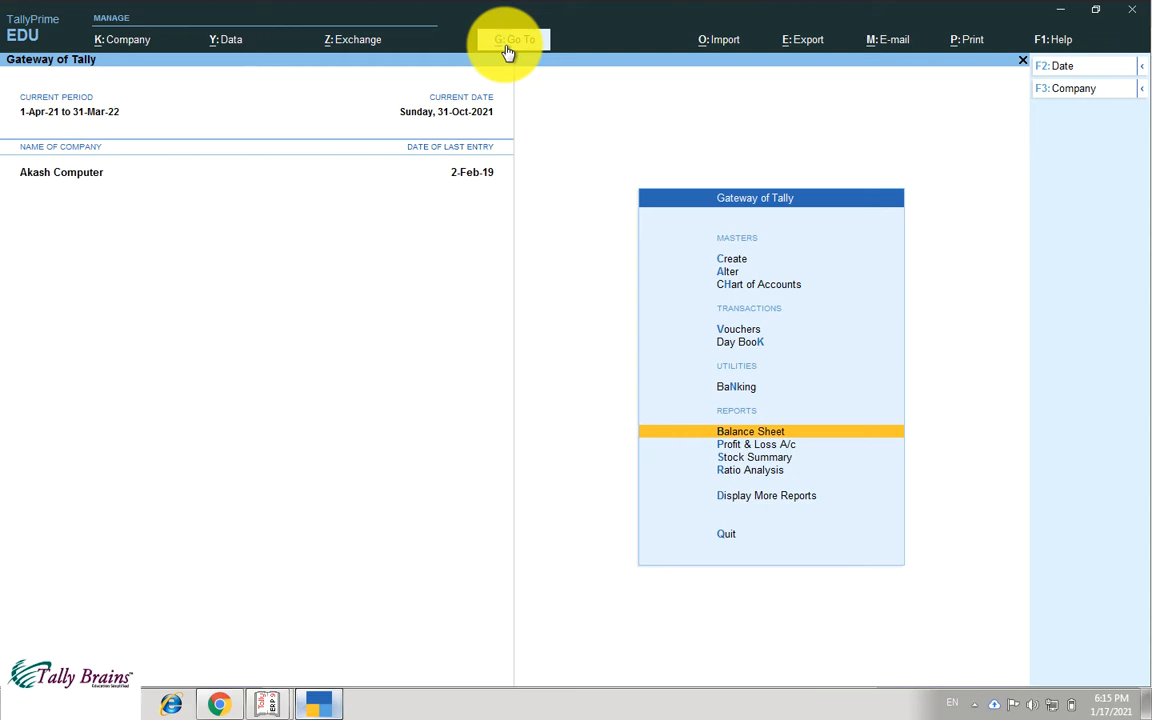
- Look up "balan" among the reports, open the Balance Sheet for viewing and close it
{"action": "left_click", "coordinate": [506, 45]}
{"action": "type", "text": "balan"}
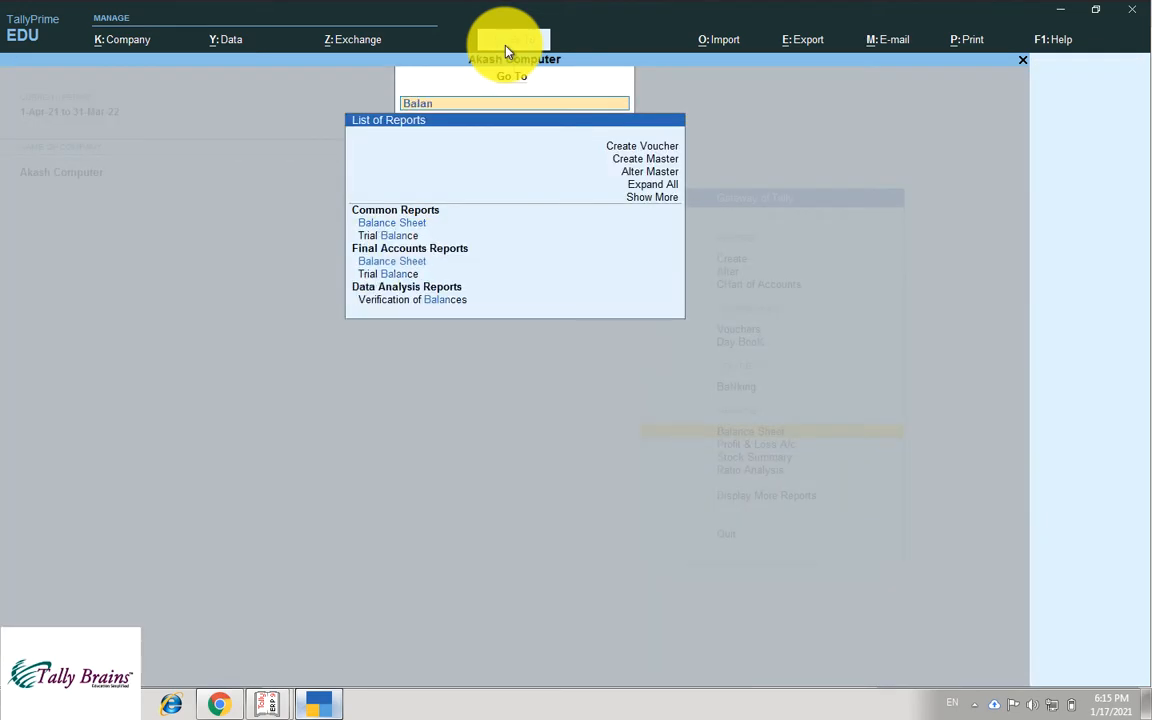
{"action": "key", "text": "Down"}
{"action": "key", "text": "Down"}
{"action": "key", "text": "Up"}
{"action": "key", "text": "Return"}
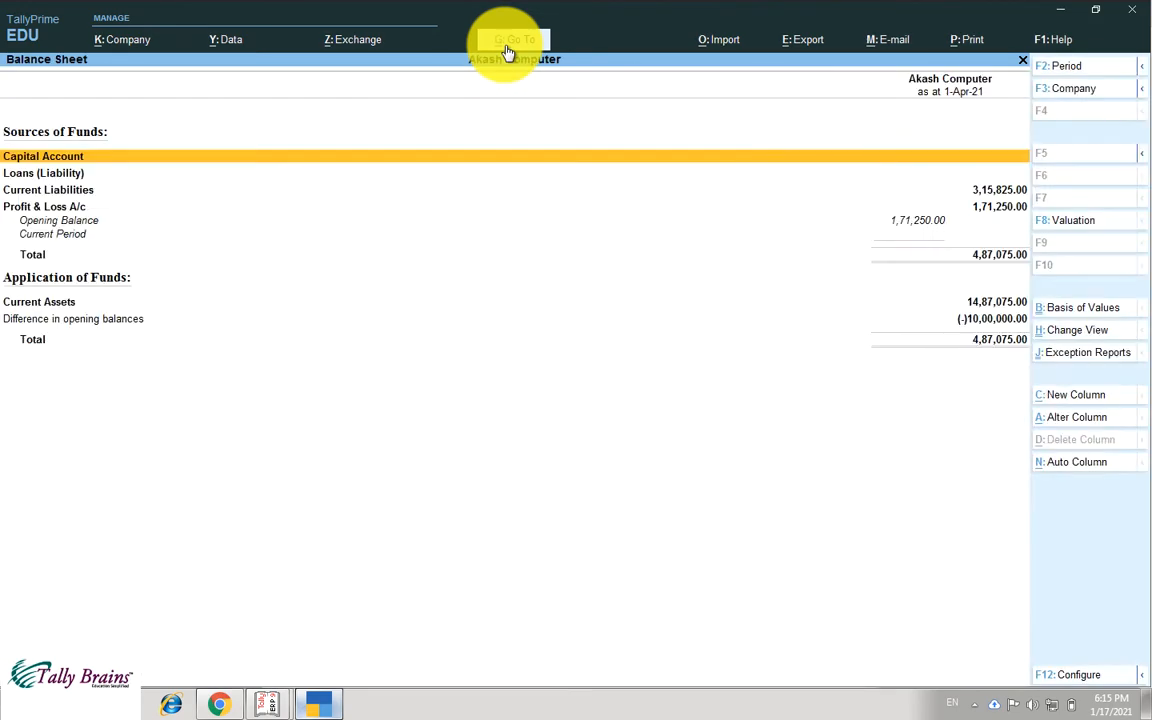
{"action": "key", "text": "Escape"}
- Look up "Trial" among the reports and open the Trial Balance
{"action": "left_click", "coordinate": [506, 45]}
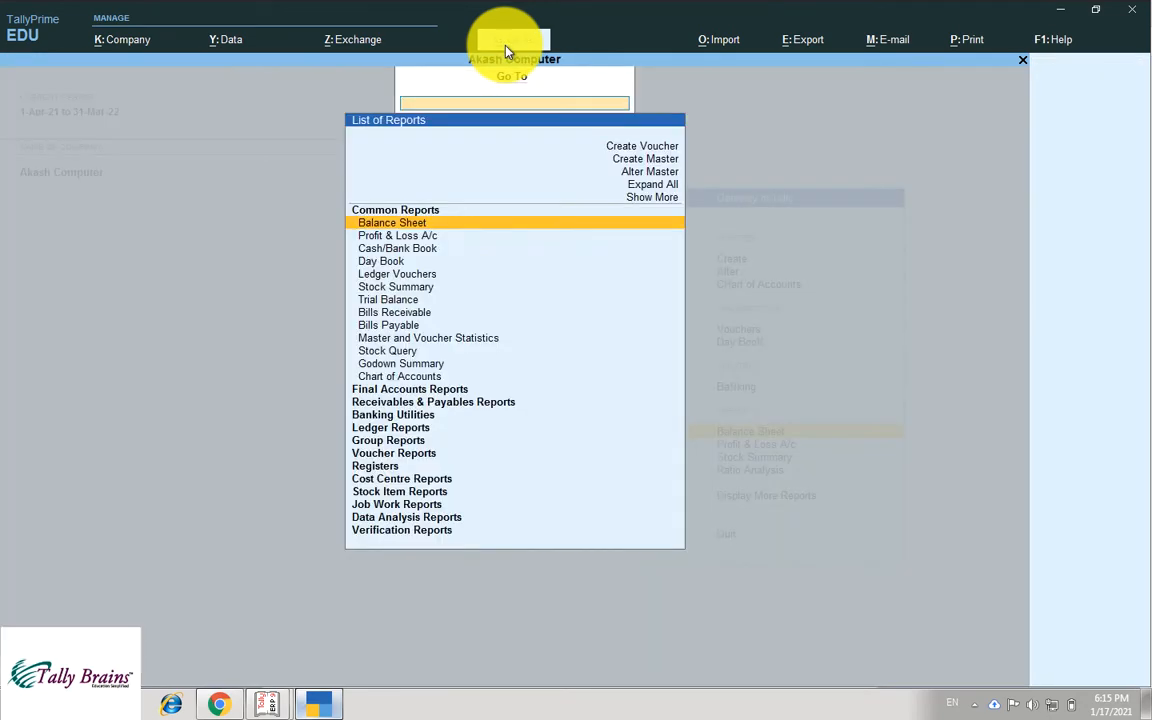
{"action": "type", "text": "Trial"}
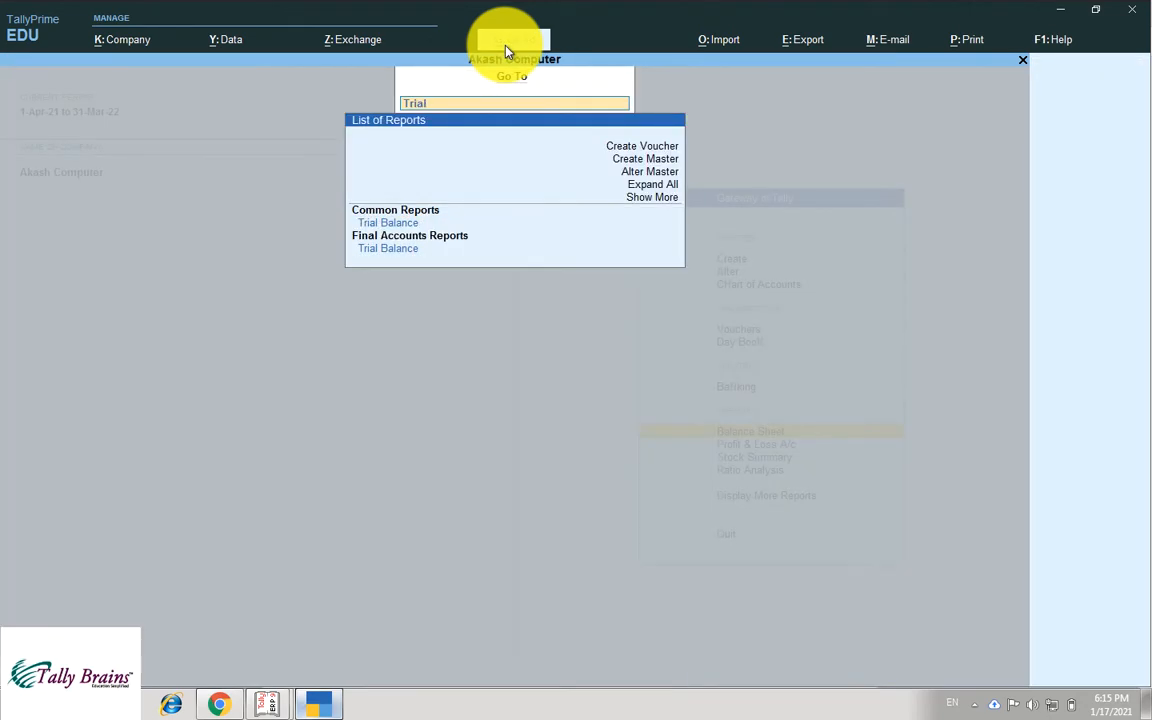
{"action": "key", "text": "Return"}
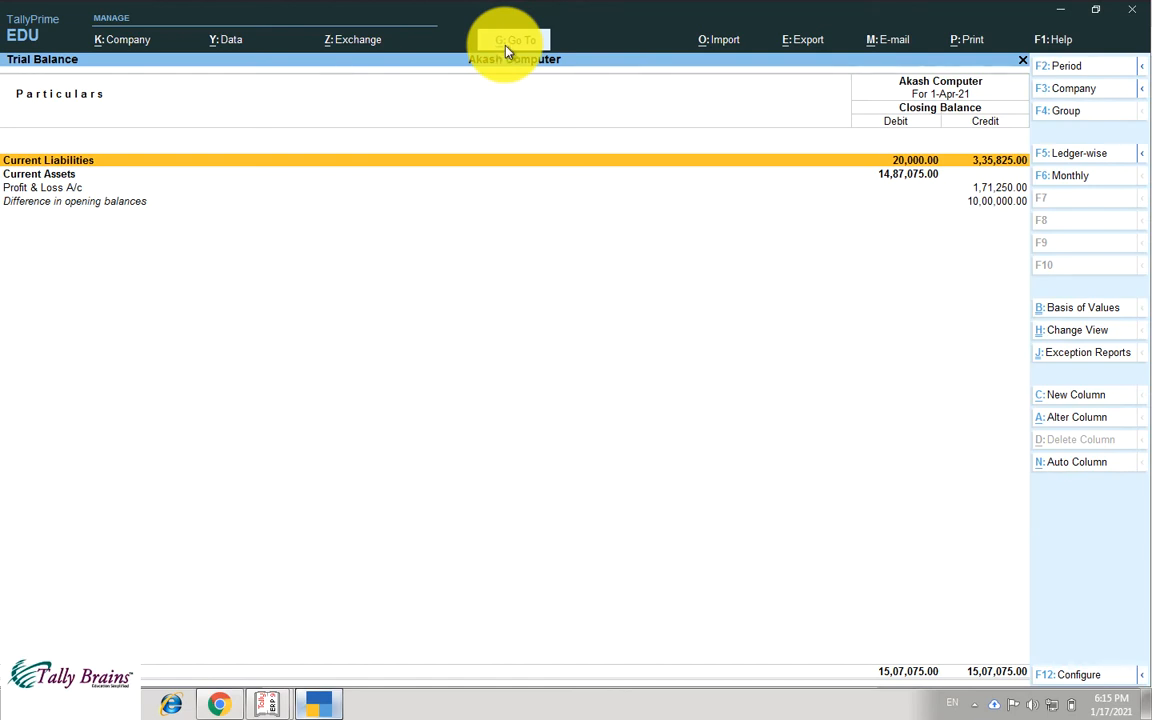
- Switch directly from the Trial Balance to the Balance Sheet and on to the Profit & Loss A/c by report name
{"action": "left_click", "coordinate": [506, 44]}
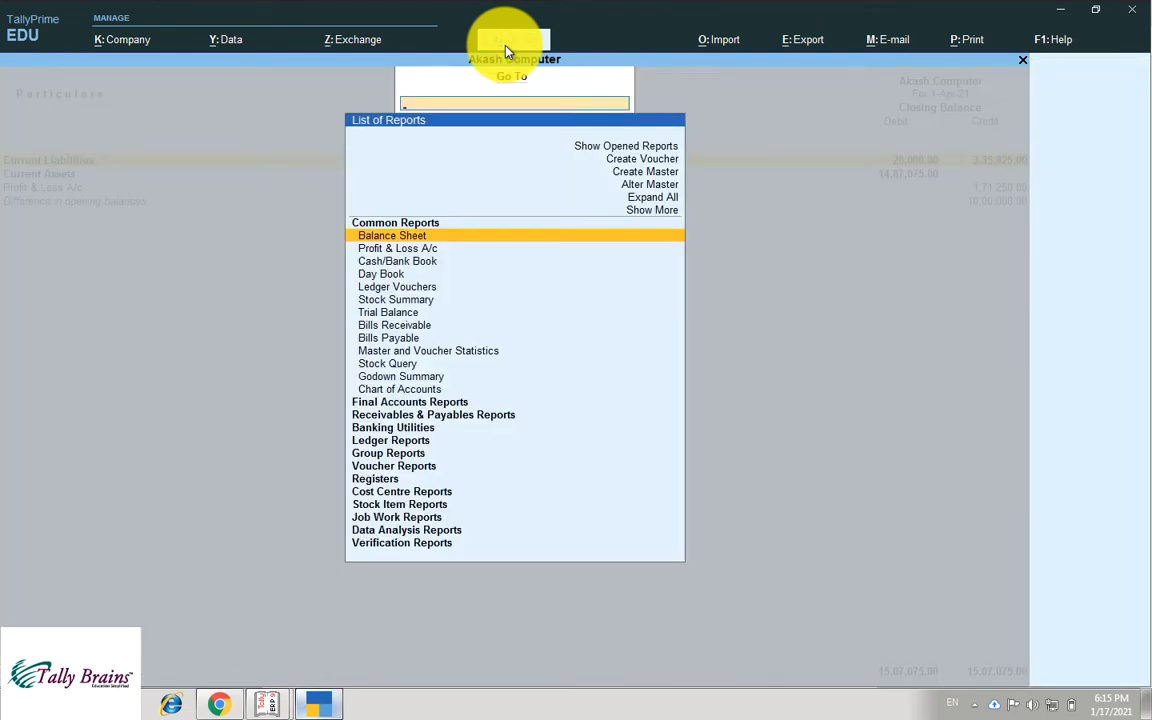
{"action": "type", "text": "bal"}
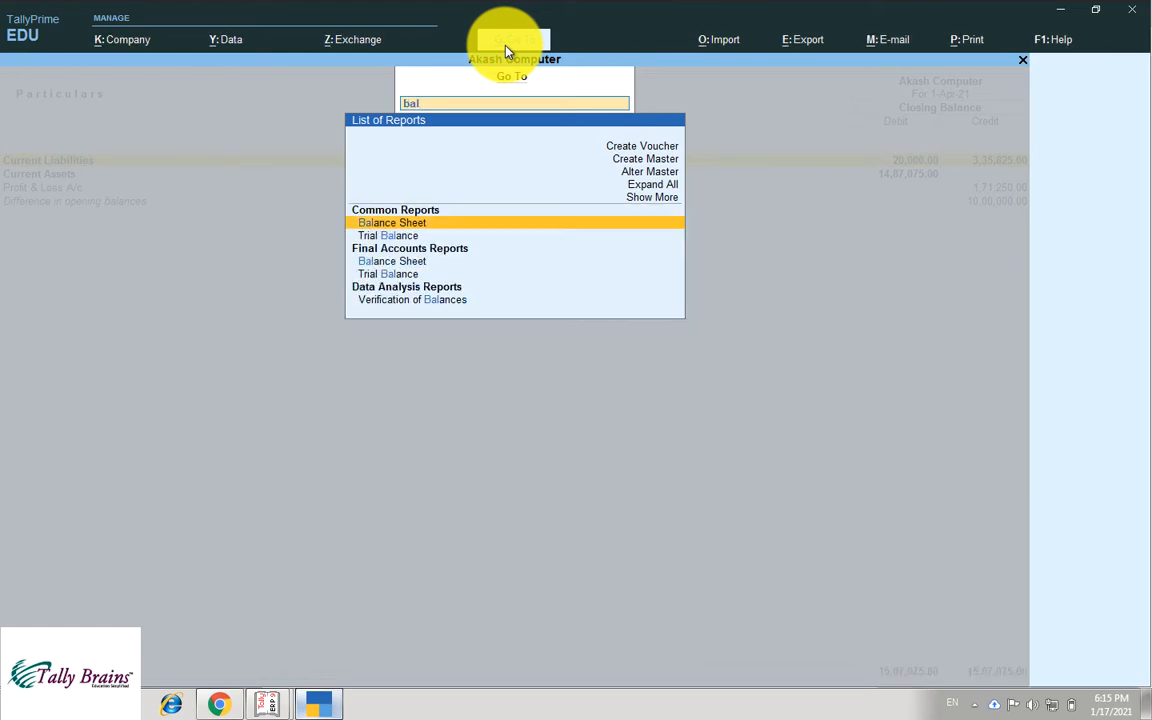
{"action": "key", "text": "Return"}
{"action": "left_click", "coordinate": [506, 44]}
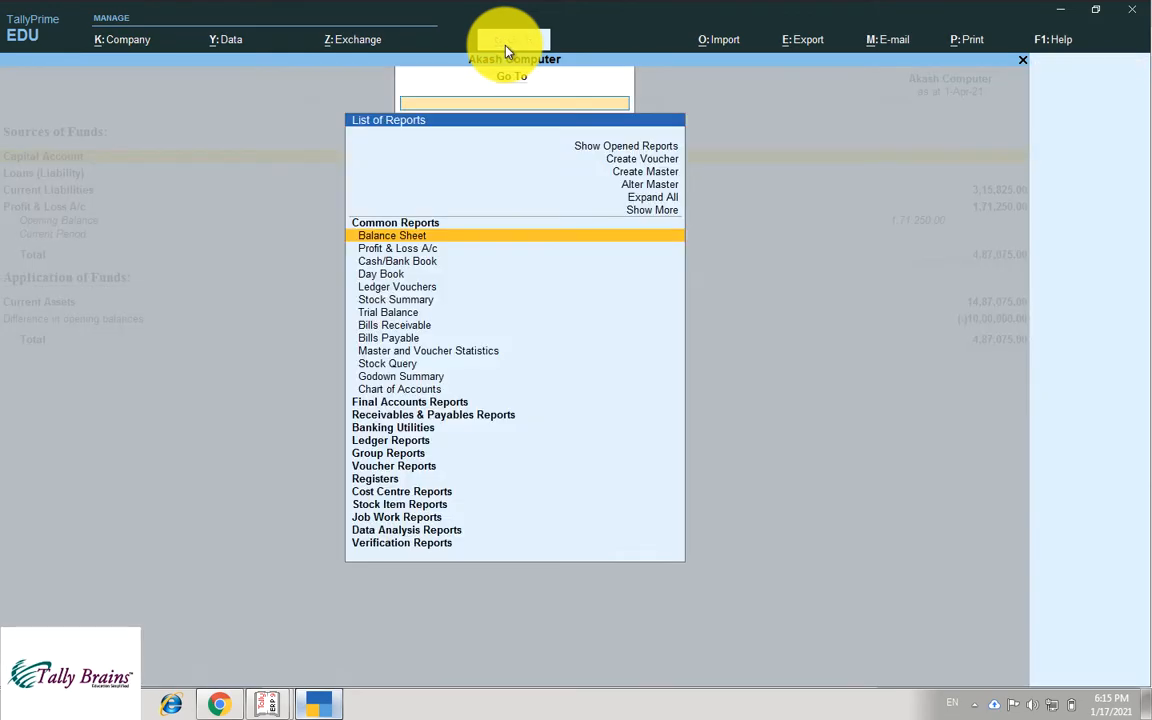
{"action": "type", "text": "Profit"}
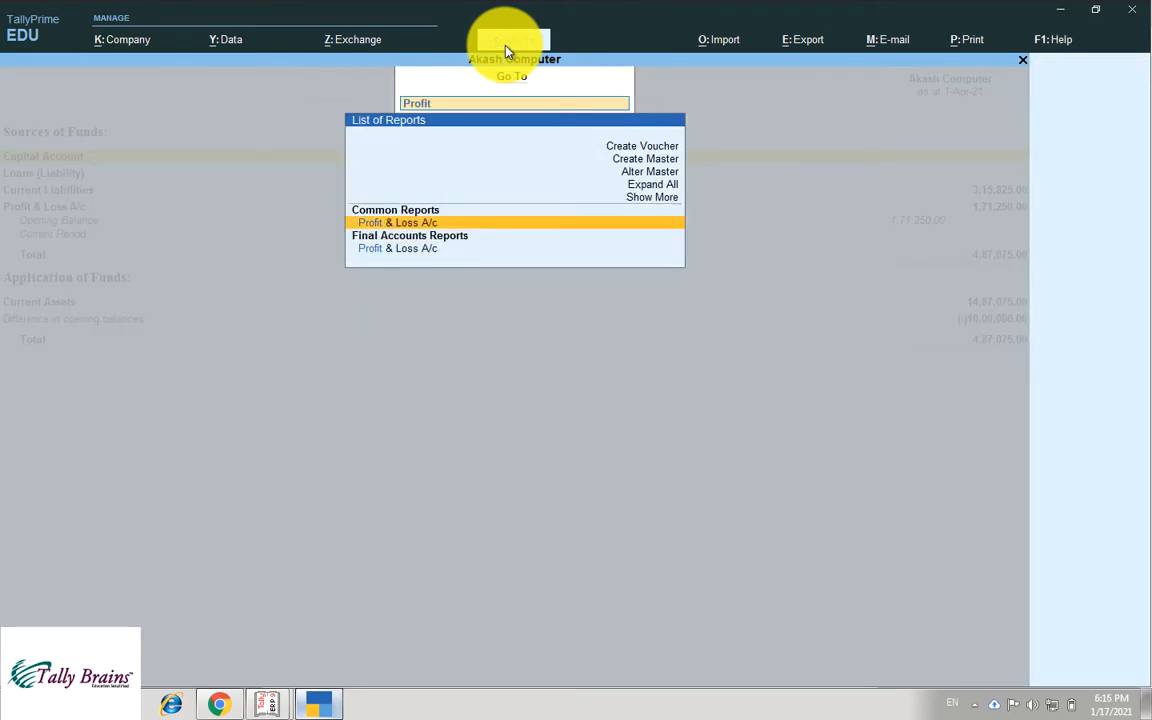
{"action": "key", "text": "Return"}
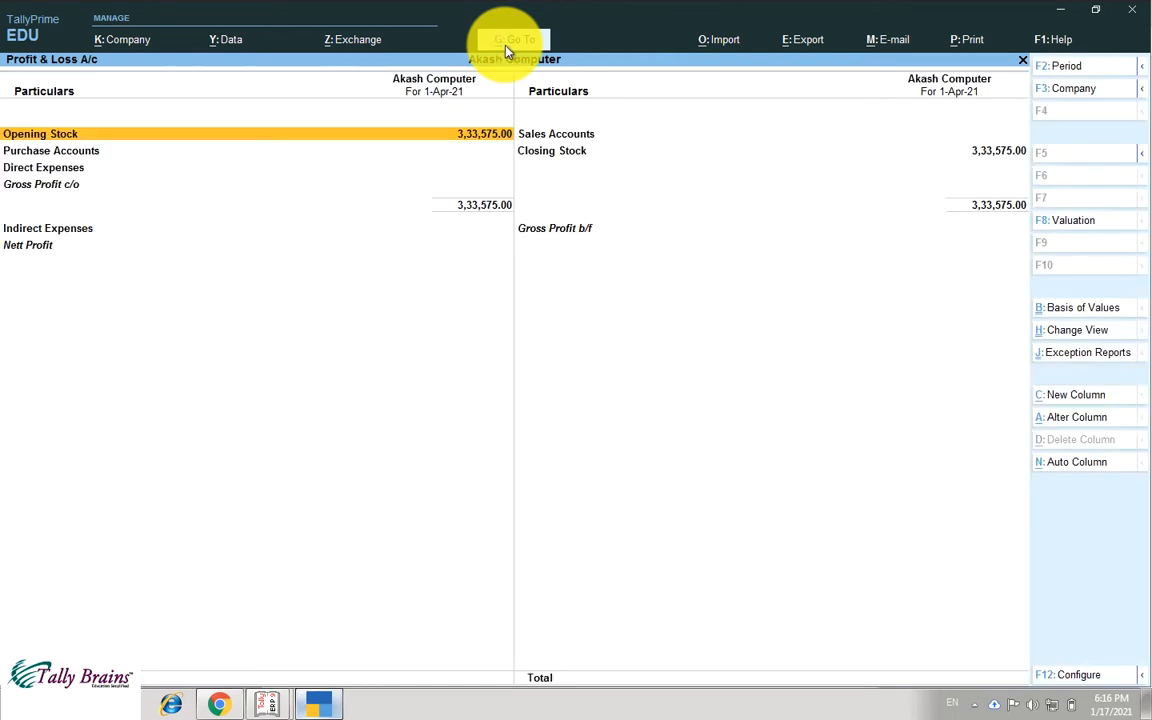
- Close the Profit & Loss A/c and the reports open beneath it to return to the Gateway of Tally
{"action": "left_click", "coordinate": [506, 46]}
{"action": "key", "text": "Escape"}
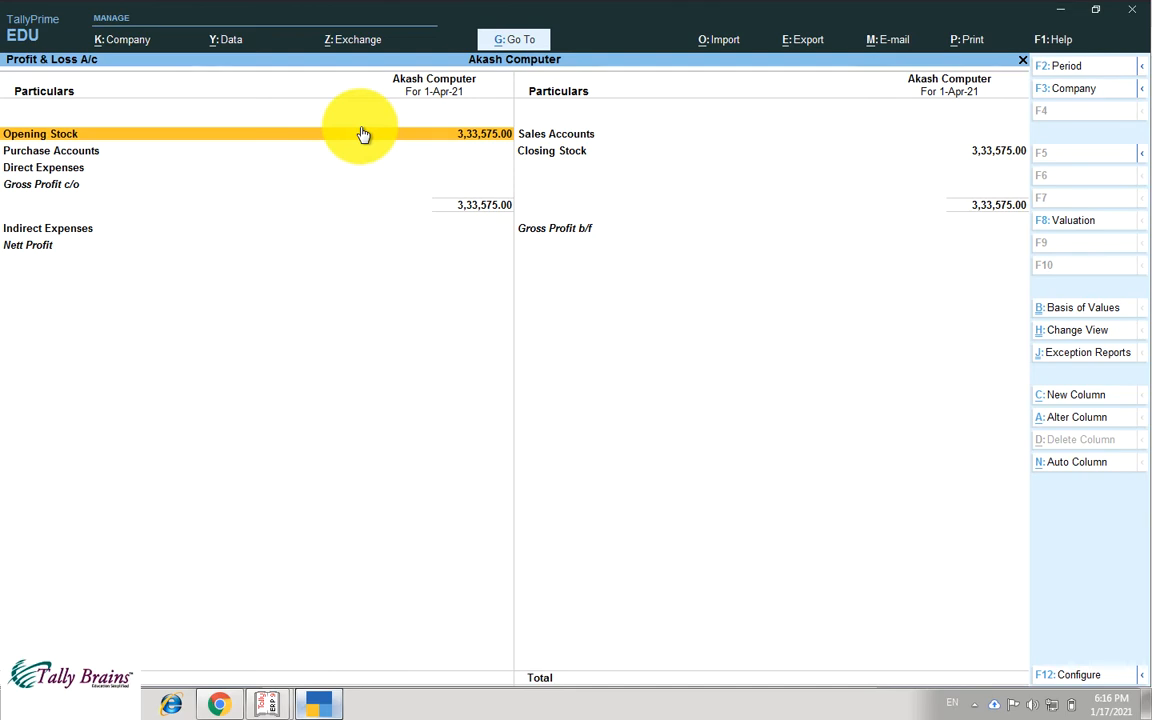
{"action": "key", "text": "Escape"}
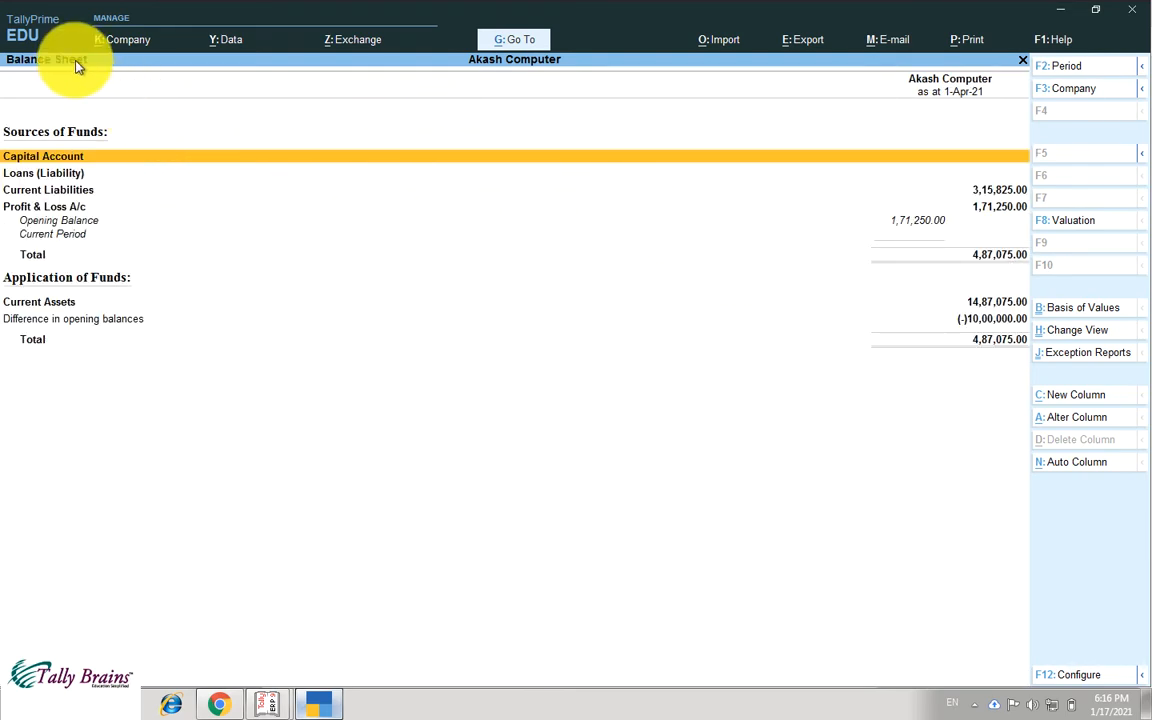
{"action": "key", "text": "Escape"}
{"action": "key", "text": "Escape"}
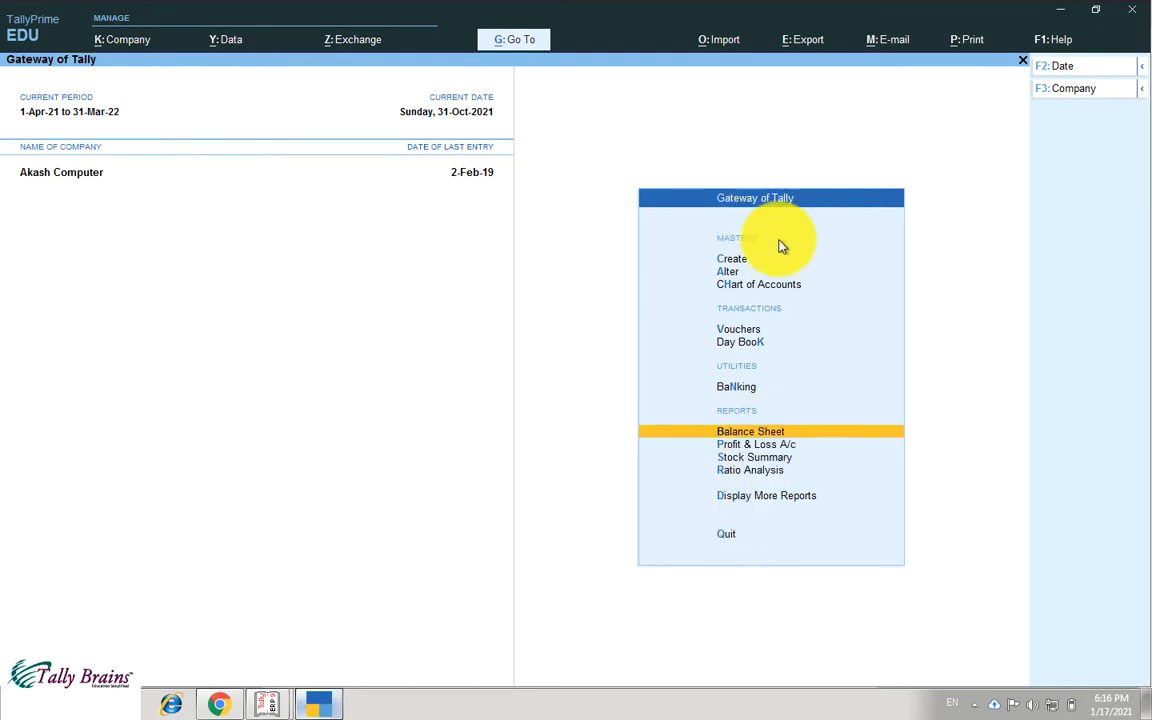
- Open the Balance Sheet and configure it with Show Vertical Balance Sheet set to No
{"action": "left_click", "coordinate": [731, 440]}
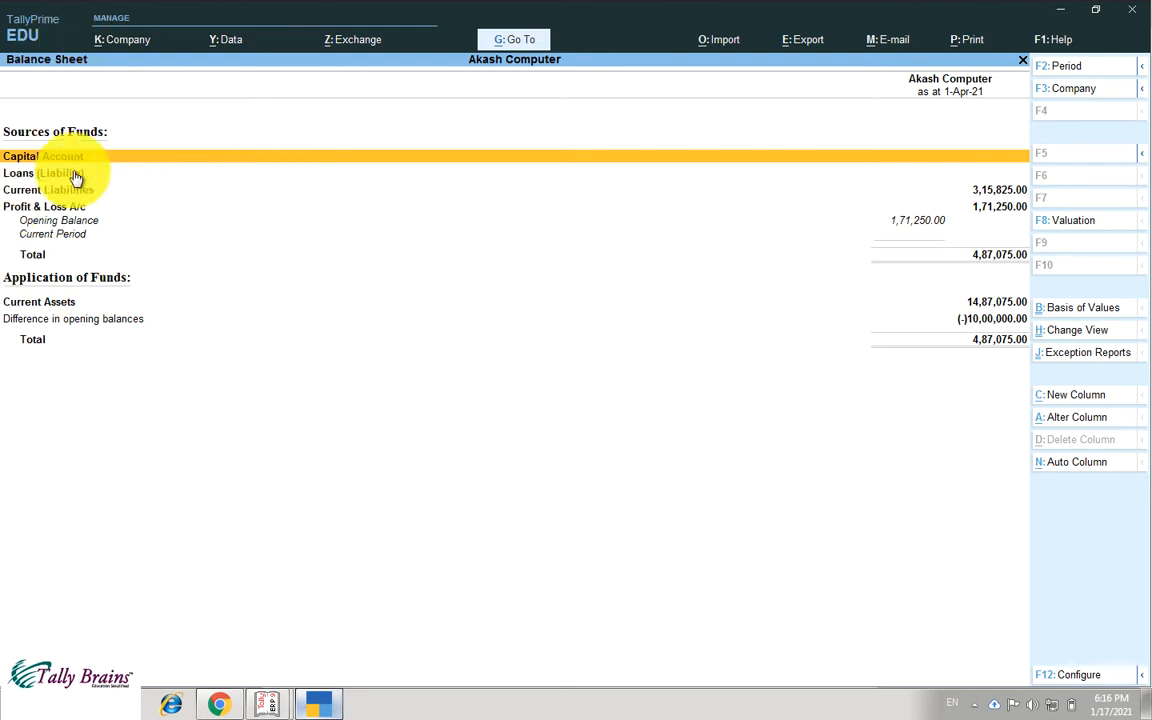
{"action": "left_click", "coordinate": [1078, 676]}
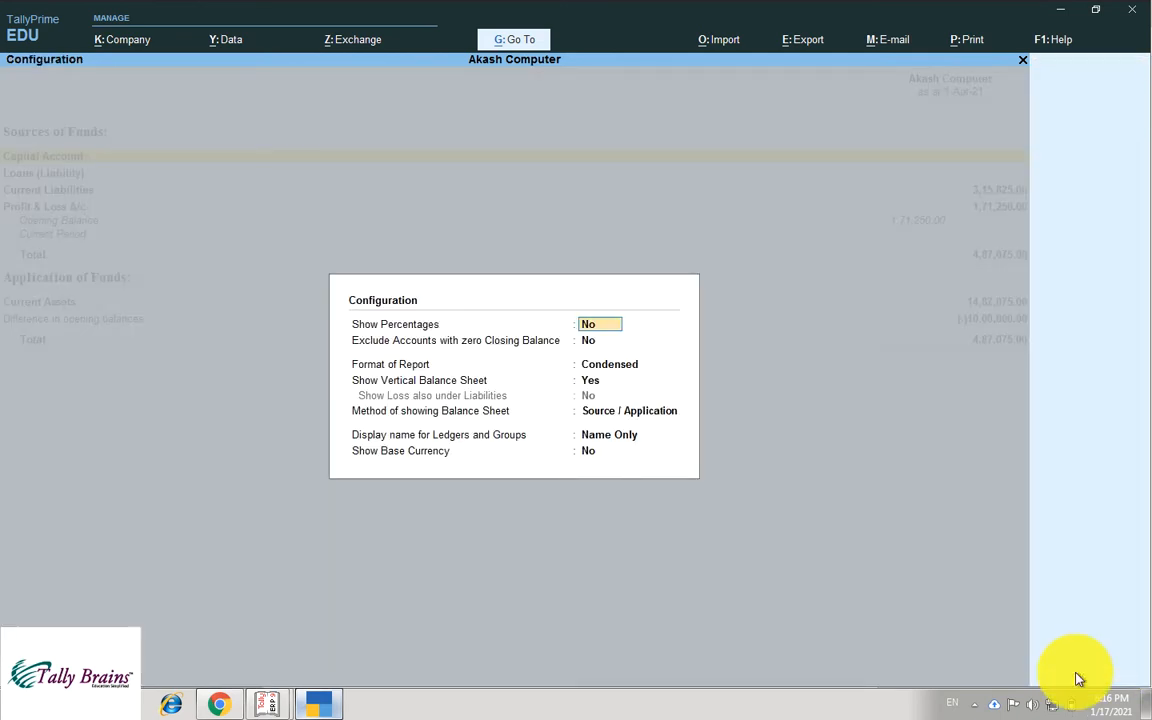
{"action": "key", "text": "Return"}
{"action": "key", "text": "Return"}
{"action": "key", "text": "Return"}
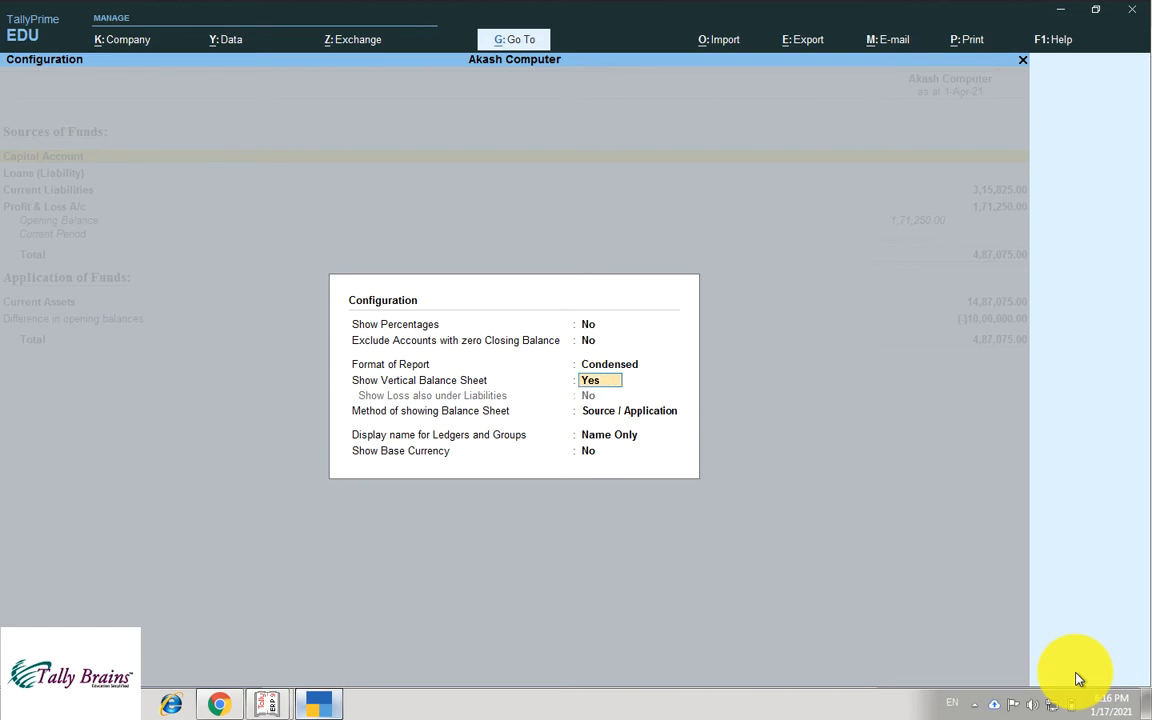
{"action": "type", "text": "n"}
{"action": "key", "text": "Return"}
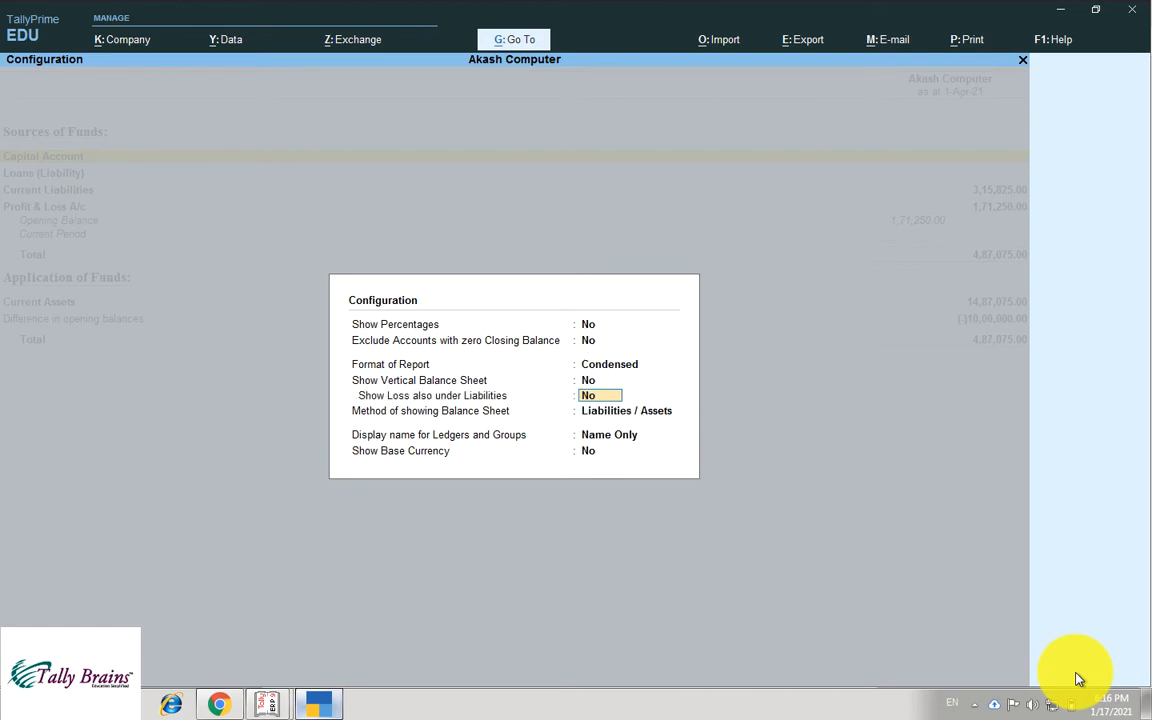
{"action": "key", "text": "ctrl+a"}
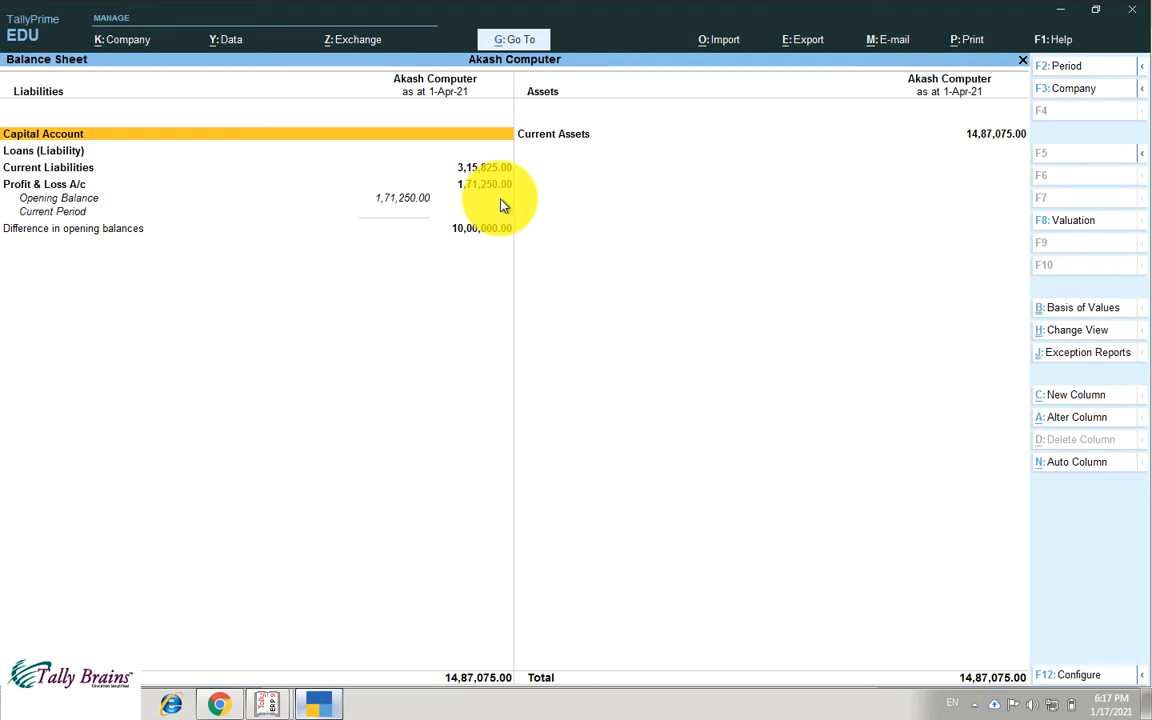
- Expand the whole Balance Sheet to its detailed view and collapse it back to the condensed view
{"action": "key", "text": "alt+F5"}
{"action": "type", "text": "Det"}
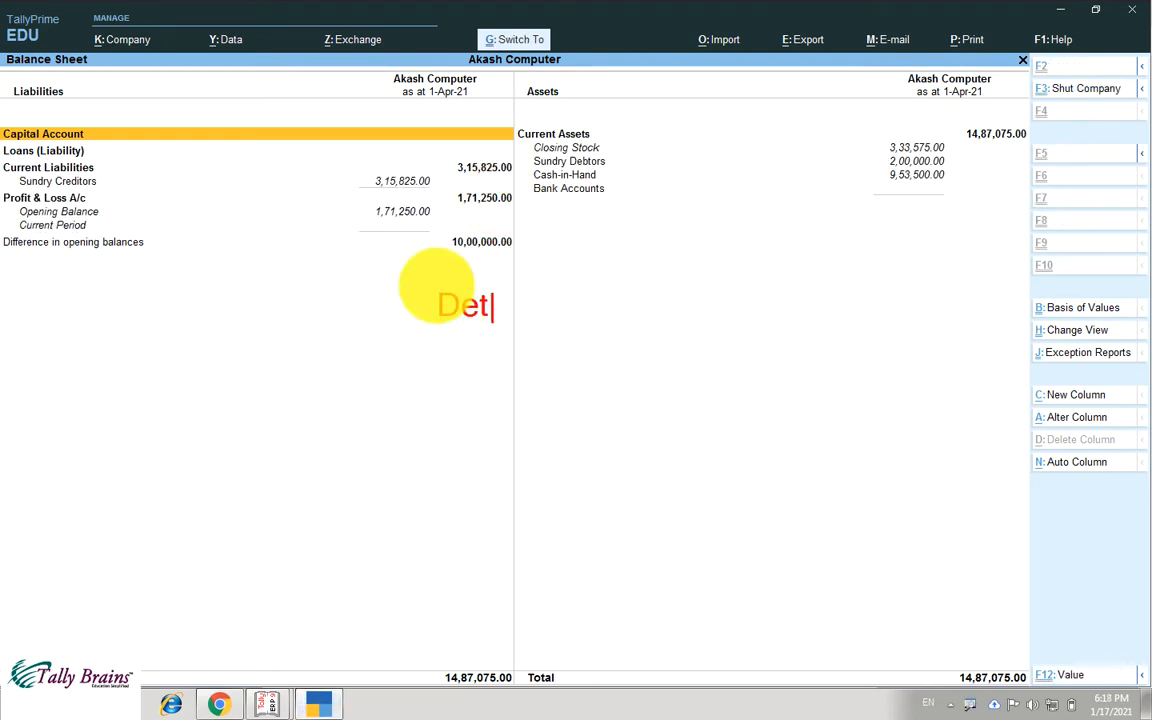
{"action": "type", "text": "ail > "}
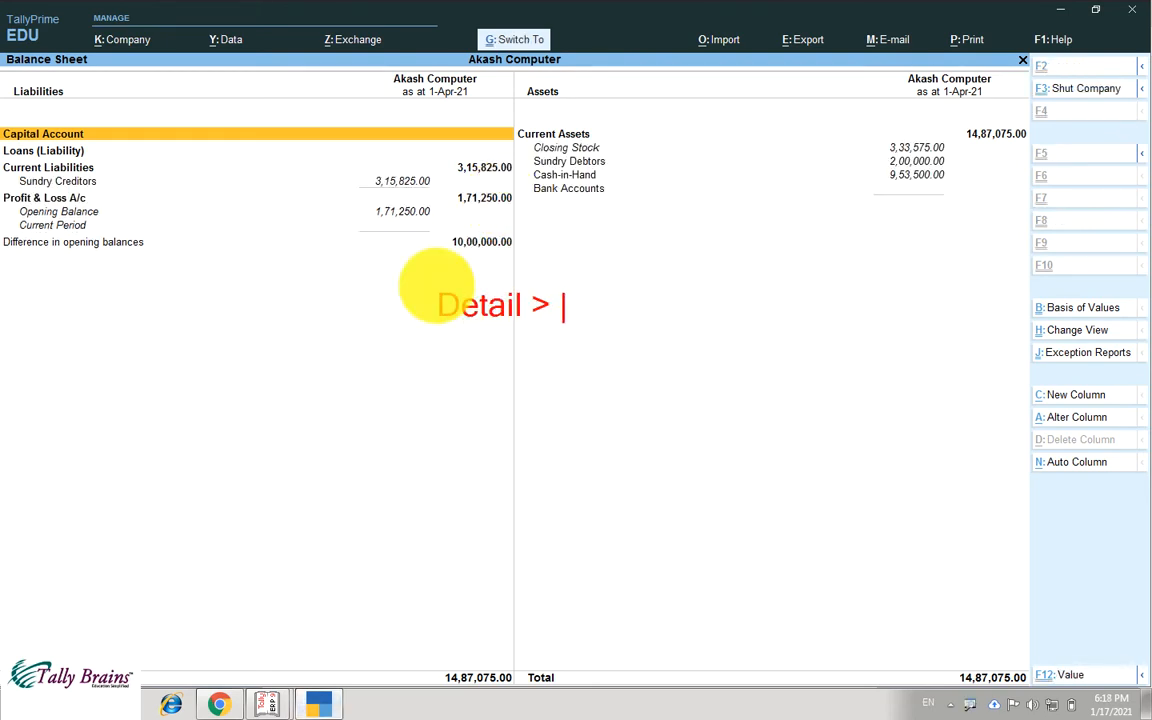
{"action": "type", "text": "Alt+F1"}
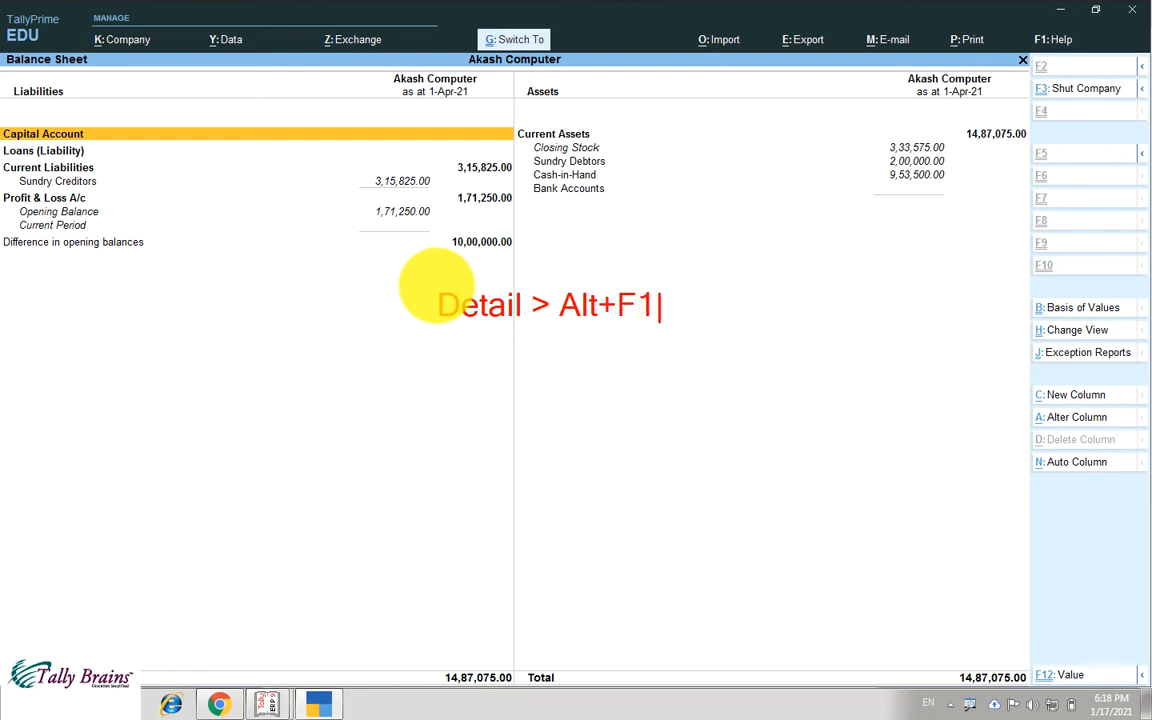
{"action": "key", "text": "Escape"}
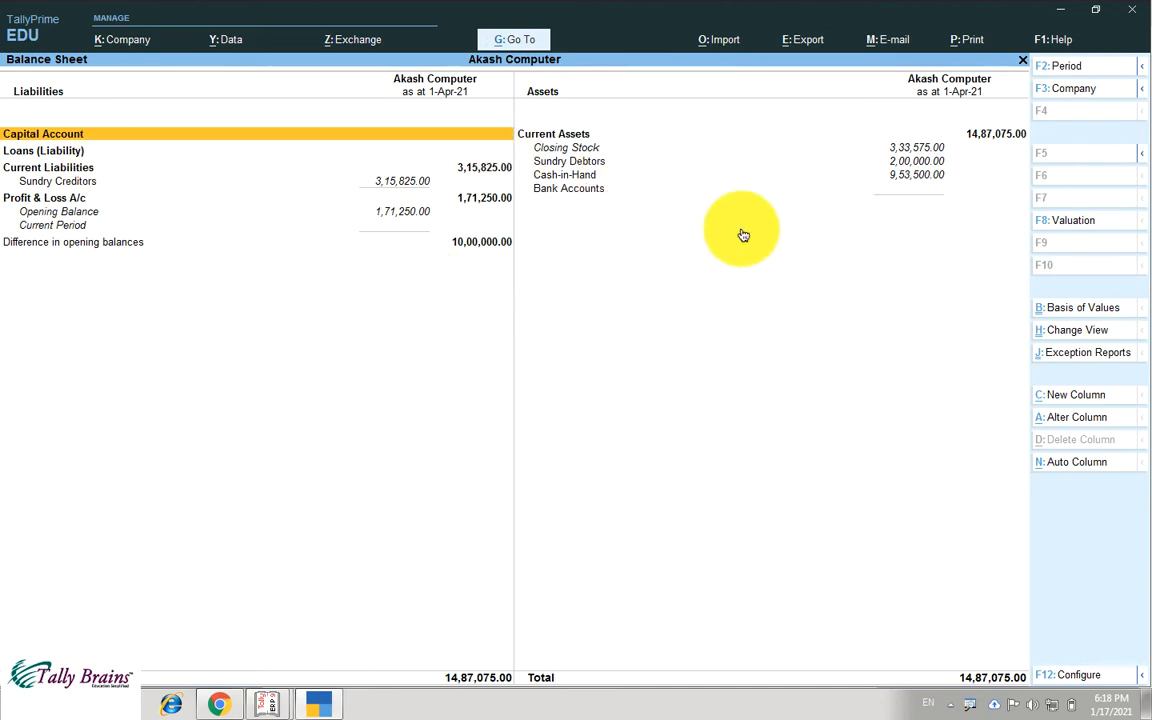
{"action": "key", "text": "alt+F1"}
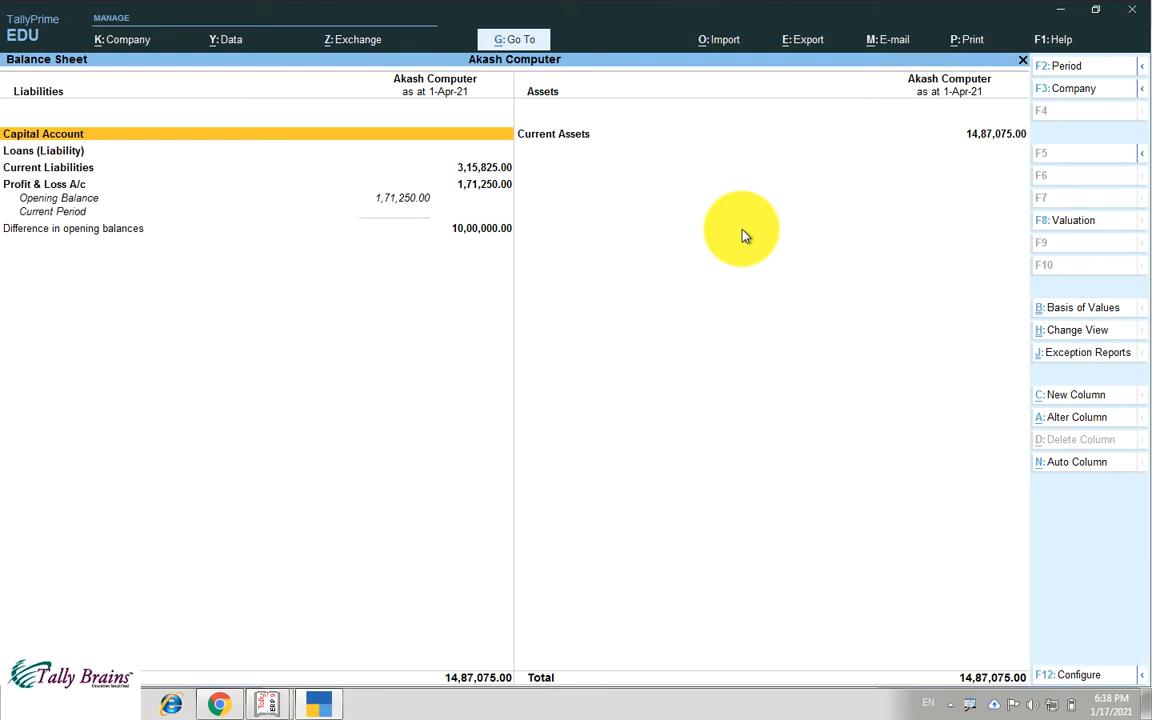
- Expand only the Current Assets group in the Balance Sheet to show its breakdown
{"action": "key", "text": "Right"}
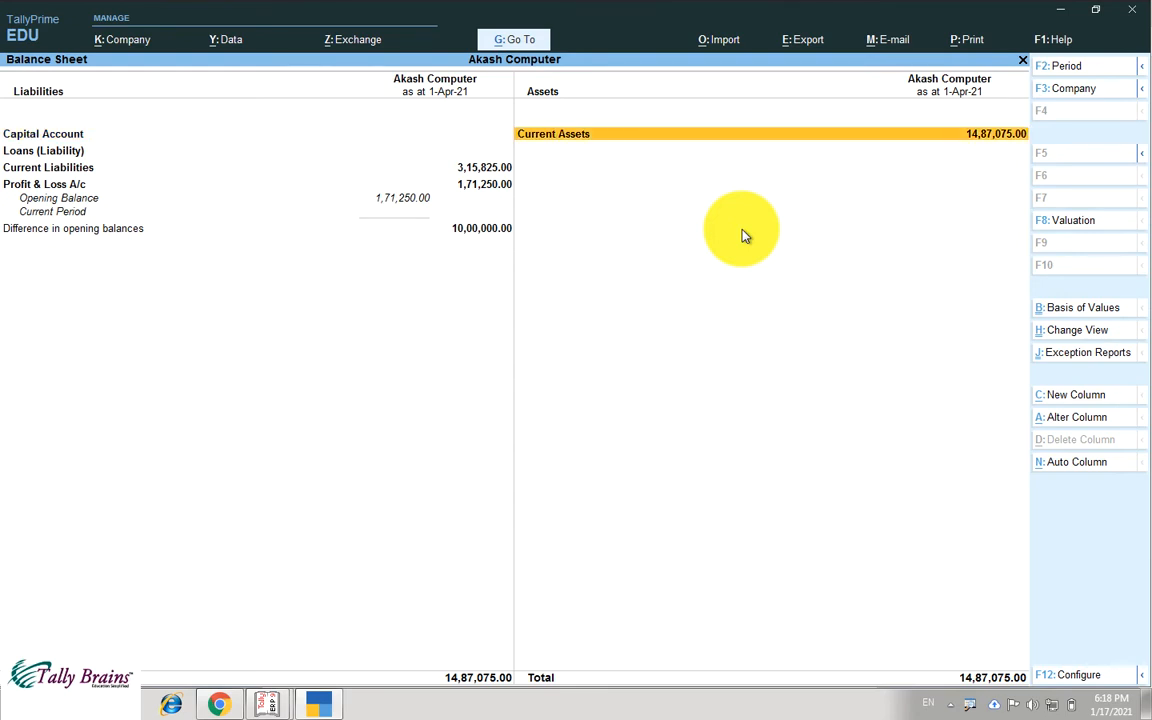
{"action": "key", "text": "shift+Return"}
{"action": "key", "text": "ctrl"}
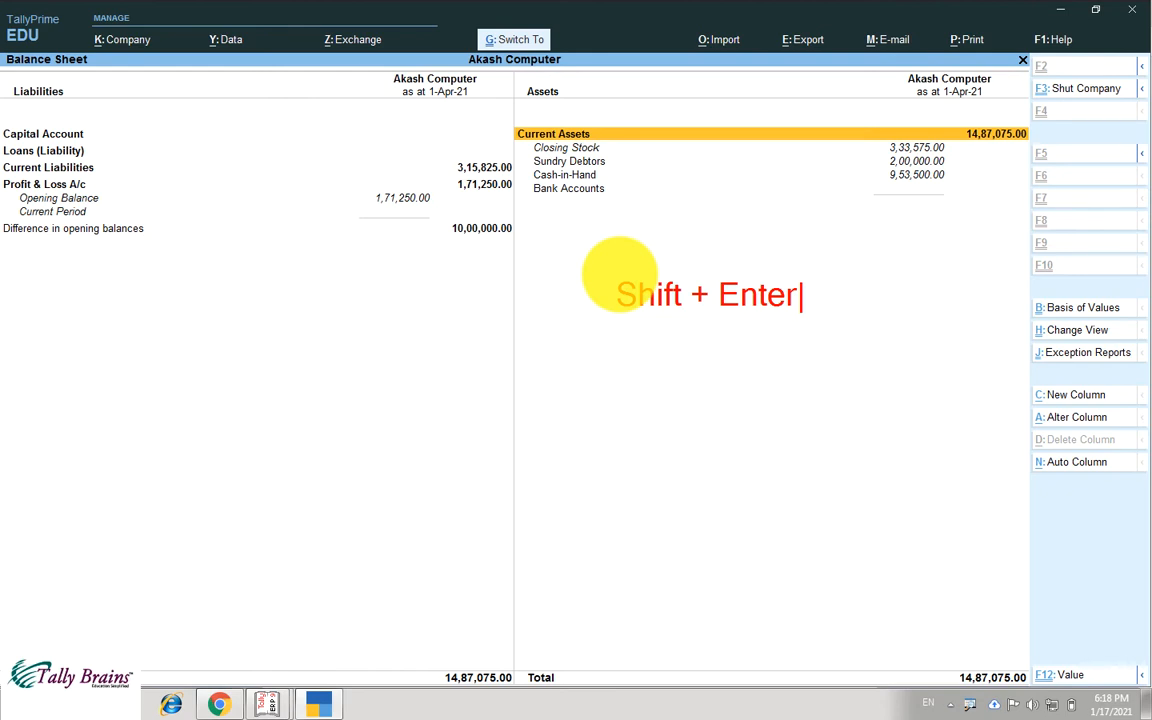
{"action": "key", "text": "Escape"}
{"action": "key", "text": "Escape"}
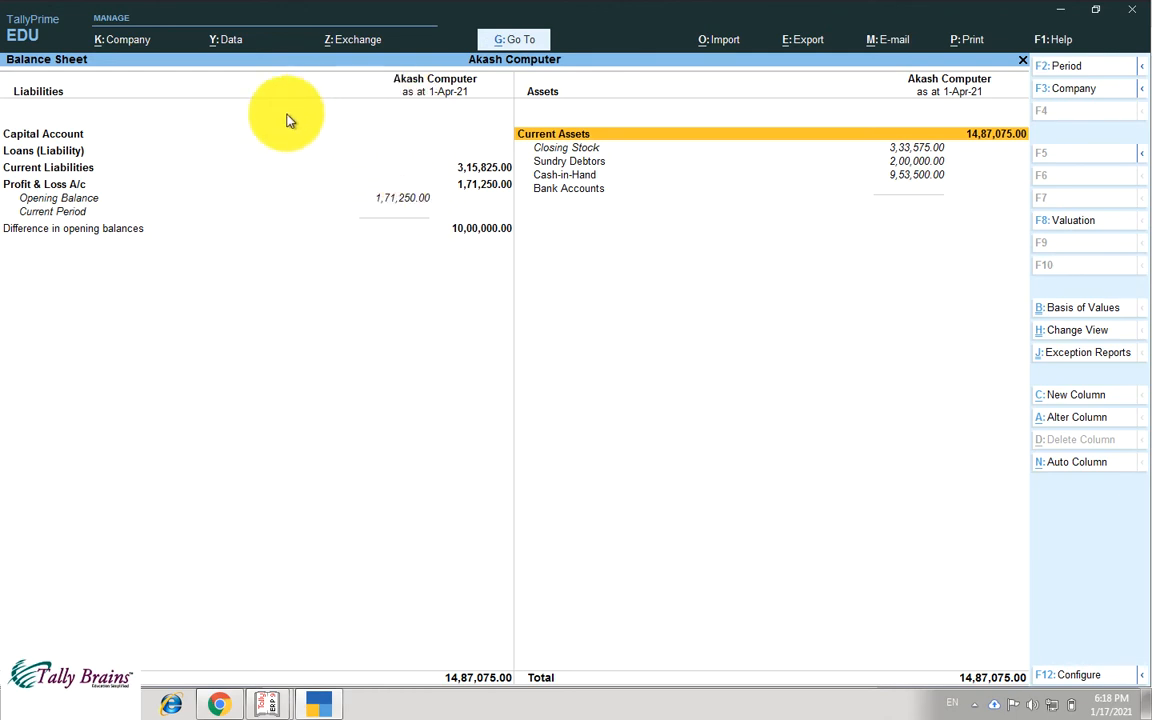
- Change the Balance Sheet period to run from 1-4-2020 to 31-Mar-21
{"action": "left_click", "coordinate": [1052, 72]}
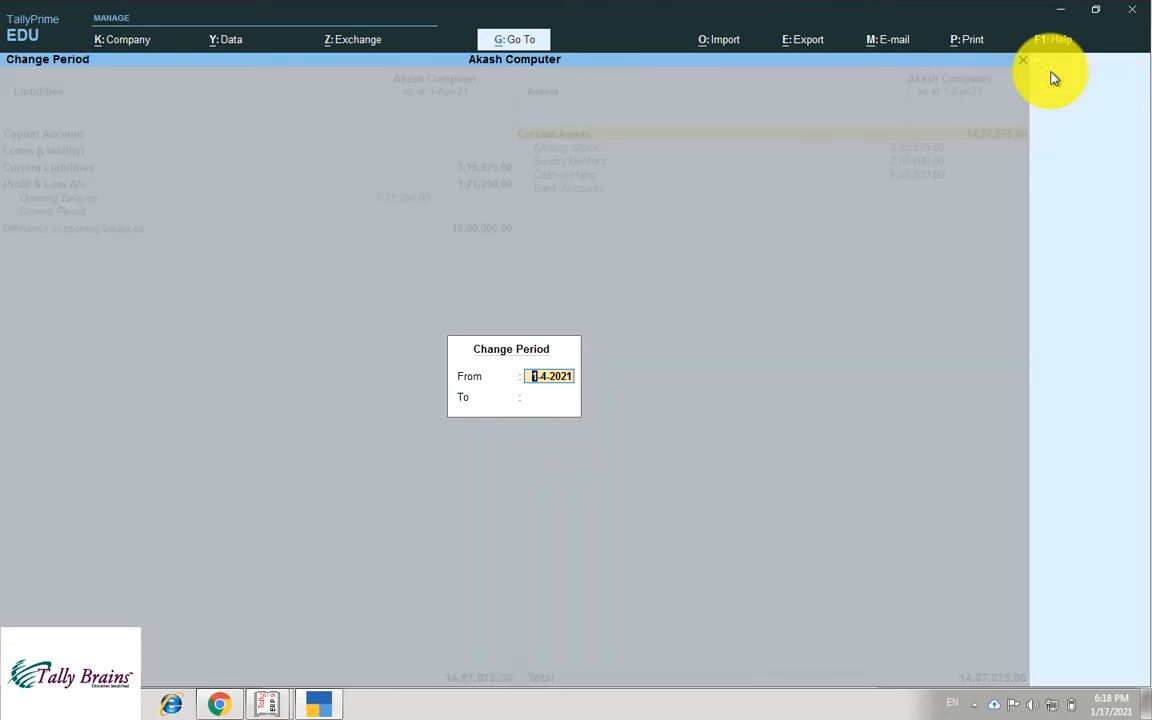
{"action": "type", "text": "1-4-20"}
{"action": "key", "text": "Return"}
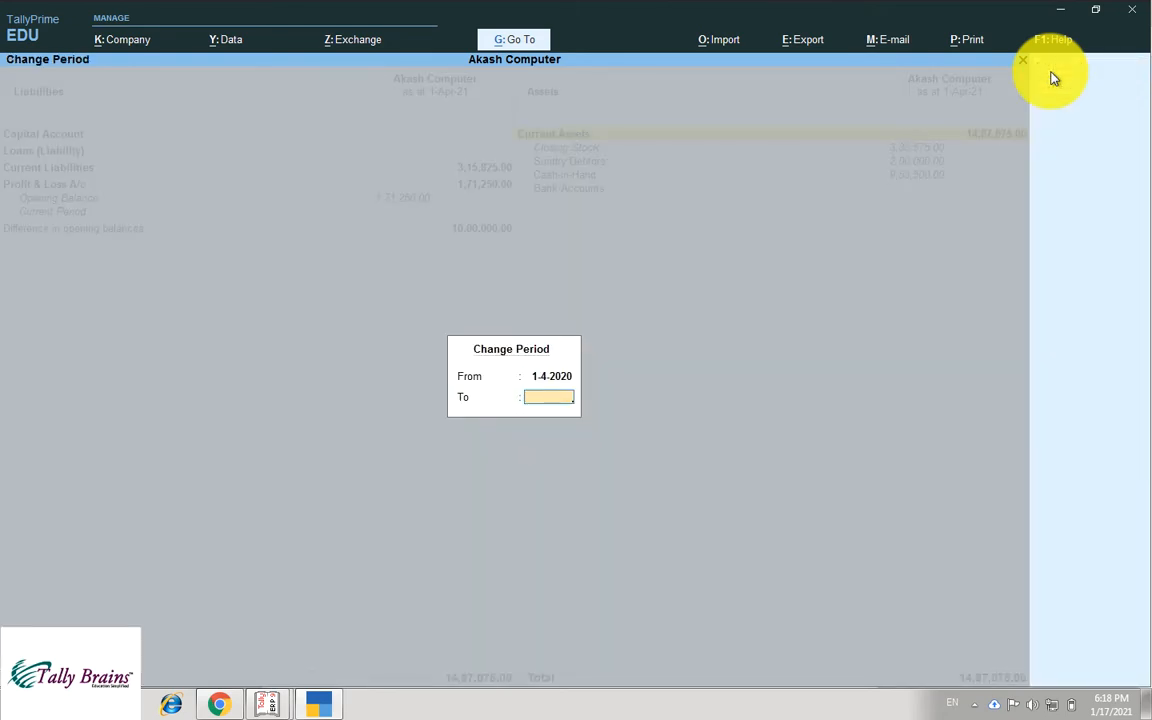
{"action": "type", "text": "m21"}
{"action": "key", "text": "Return"}
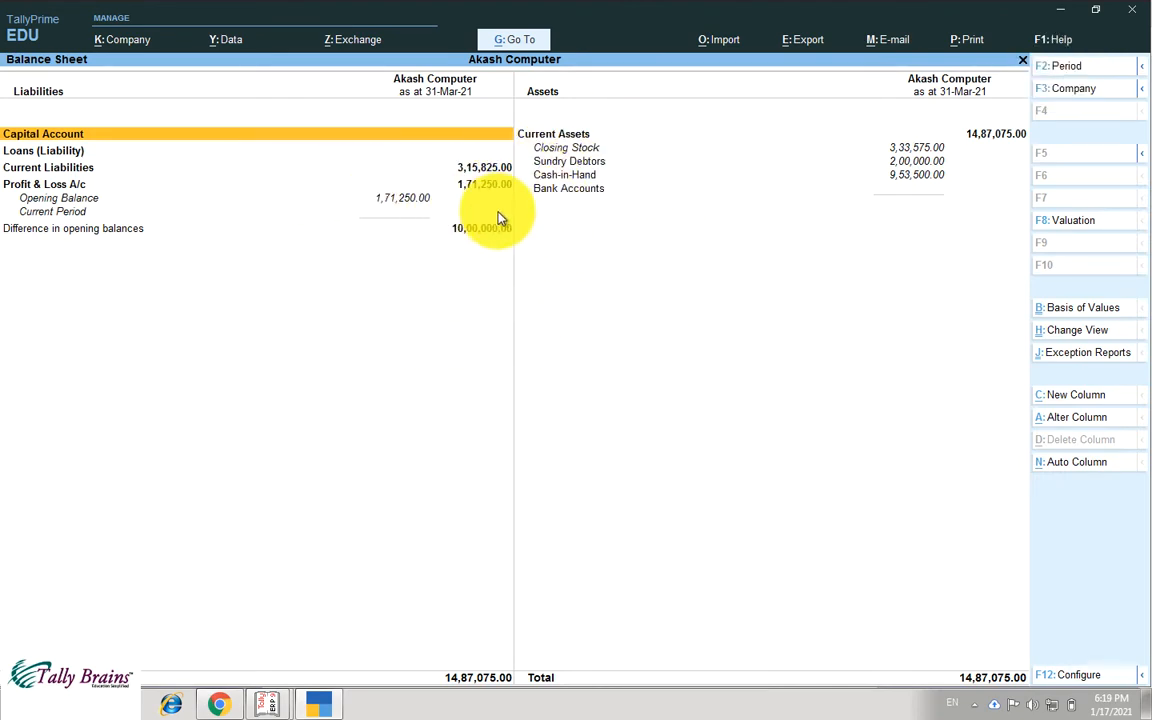
- Drill down into the Current Liabilities group summary and return to the Balance Sheet
{"action": "key", "text": "Down"}
{"action": "key", "text": "Down"}
{"action": "key", "text": "Return"}
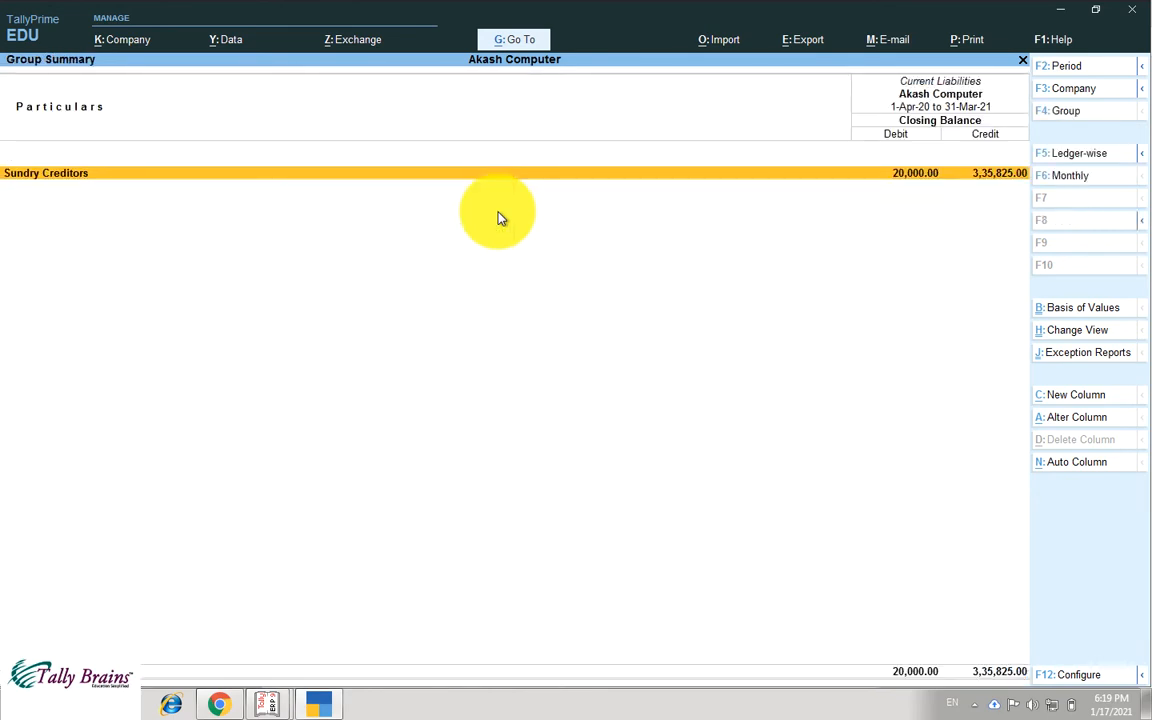
{"action": "key", "text": "Escape"}
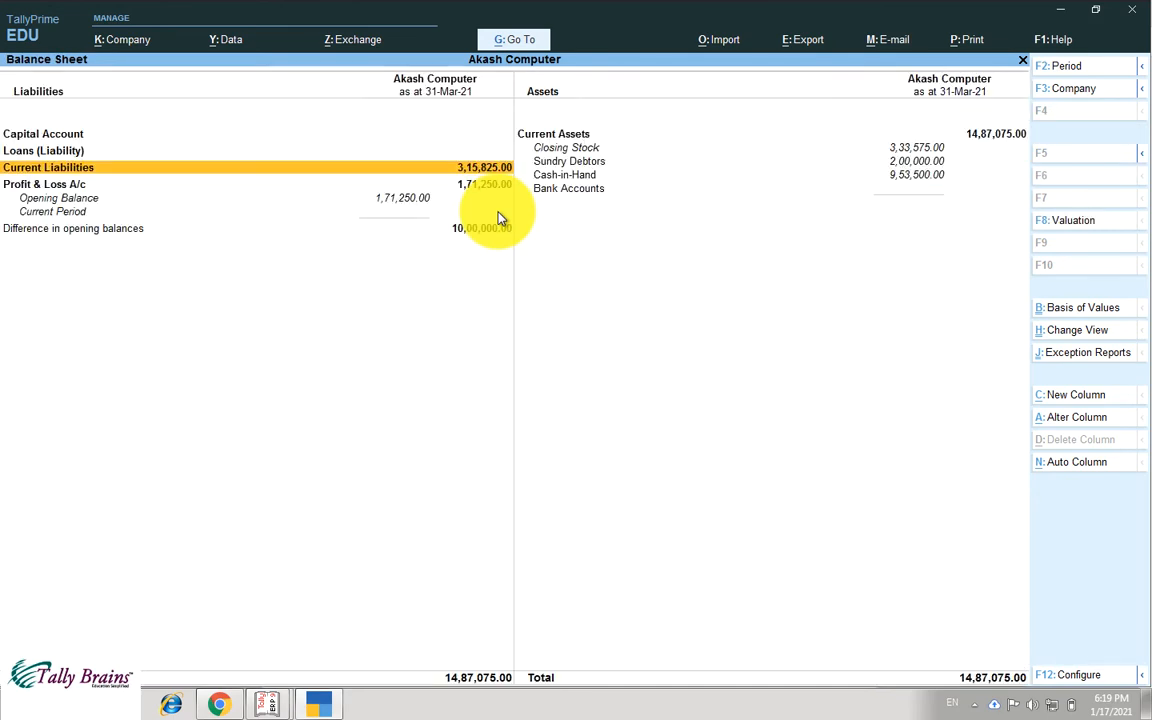
- Load the company Andrew Sports from the list of companies and close its Balance Sheet to return to the Gateway of Tally
{"action": "left_click", "coordinate": [1046, 99]}
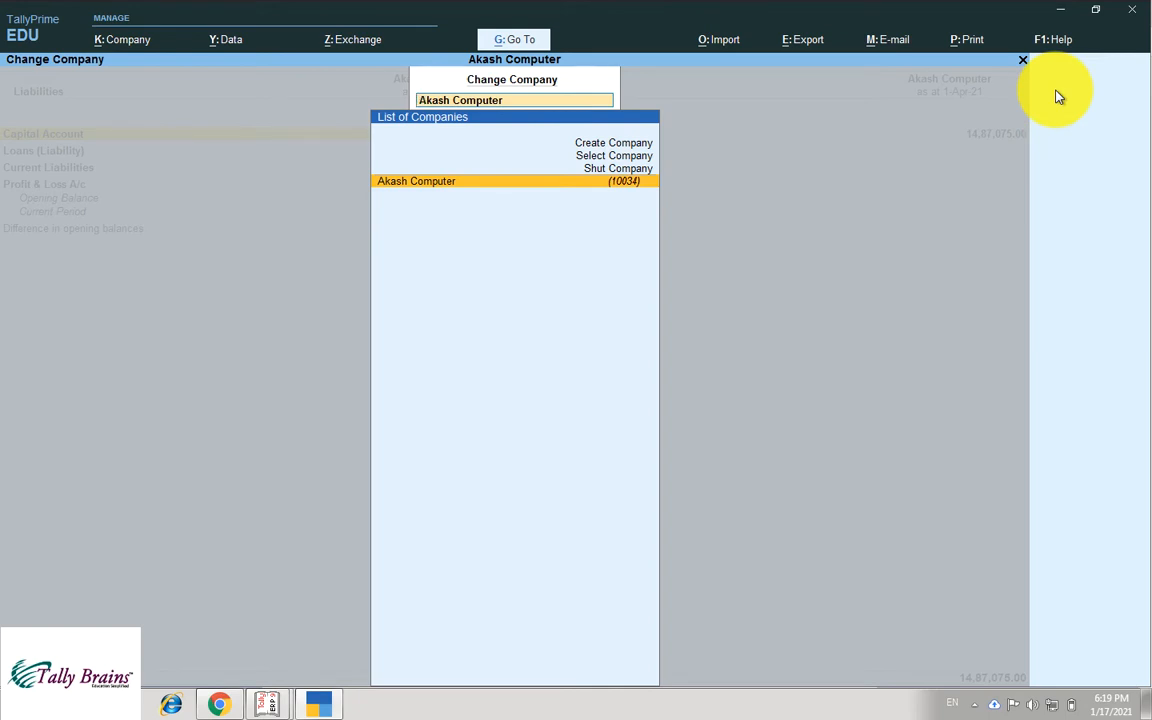
{"action": "key", "text": "Up"}
{"action": "key", "text": "Up"}
{"action": "key", "text": "Return"}
{"action": "key", "text": "Down"}
{"action": "key", "text": "Down"}
{"action": "key", "text": "Down"}
{"action": "key", "text": "Down"}
{"action": "key", "text": "Down"}
{"action": "key", "text": "Down"}
{"action": "key", "text": "Down"}
{"action": "key", "text": "Down"}
{"action": "key", "text": "Down"}
{"action": "key", "text": "Down"}
{"action": "key", "text": "Down"}
{"action": "key", "text": "Down"}
{"action": "key", "text": "Down"}
{"action": "key", "text": "Down"}
{"action": "key", "text": "Down"}
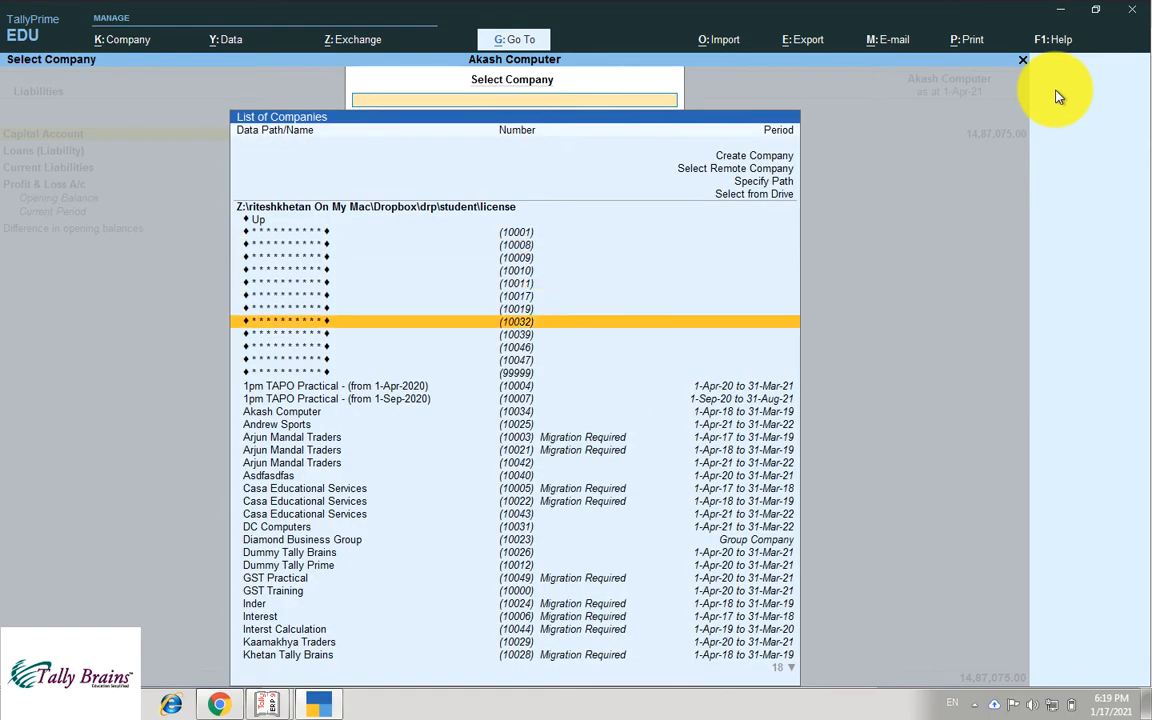
{"action": "key", "text": "Up"}
{"action": "key", "text": "Return"}
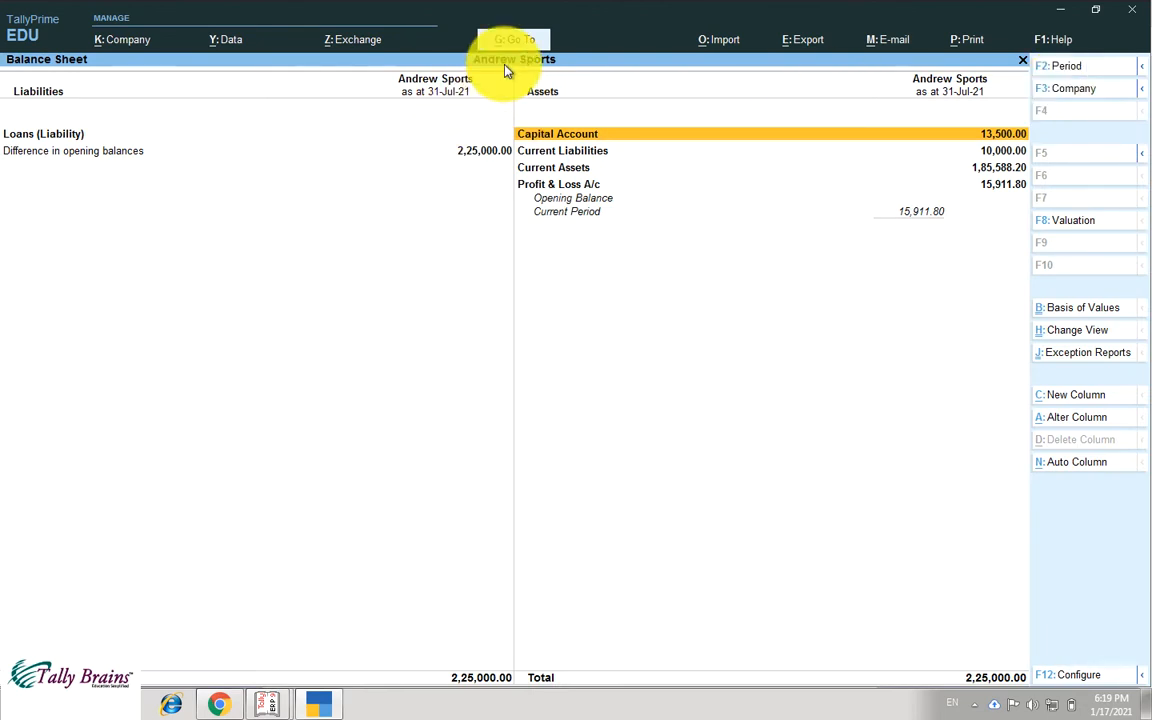
{"action": "key", "text": "Escape"}
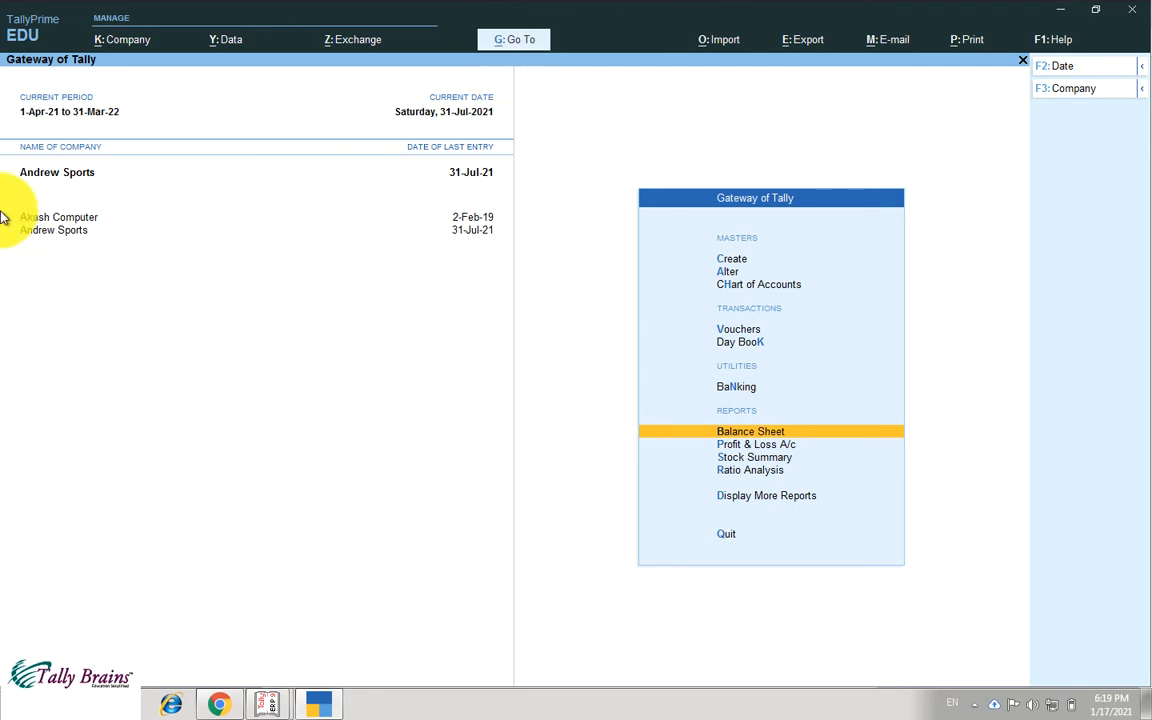
- Make Akash Computer the active company and open its Balance Sheet from the Gateway of Tally
{"action": "left_click", "coordinate": [60, 220]}
{"action": "key", "text": "Return"}
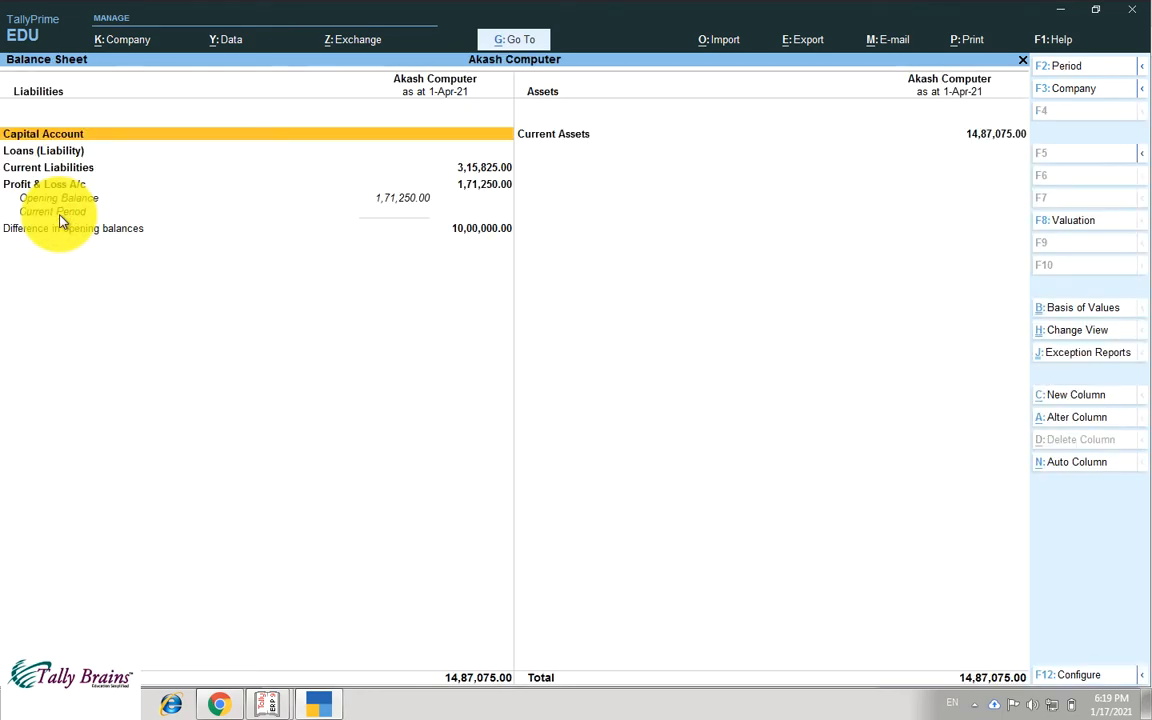
- Review the list of stock valuation methods available for the Balance Sheet and close it without choosing one
{"action": "left_click", "coordinate": [1055, 222]}
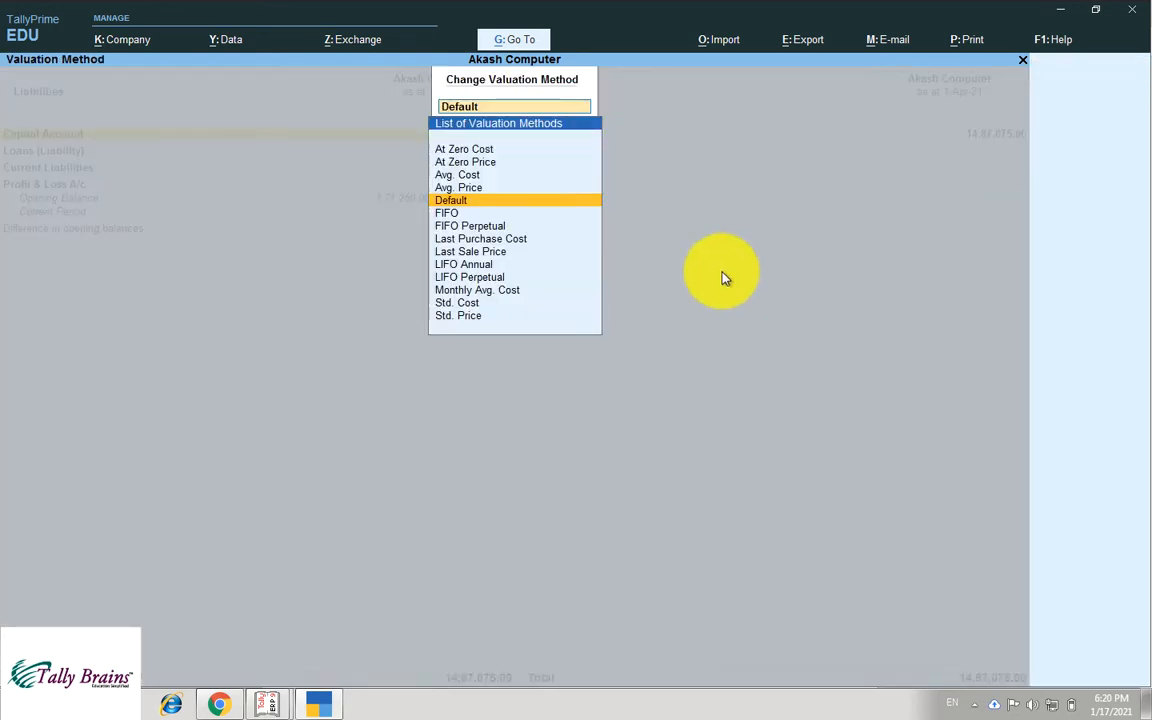
{"action": "key", "text": "Up"}
{"action": "key", "text": "Up"}
{"action": "key", "text": "Up"}
{"action": "key", "text": "Up"}
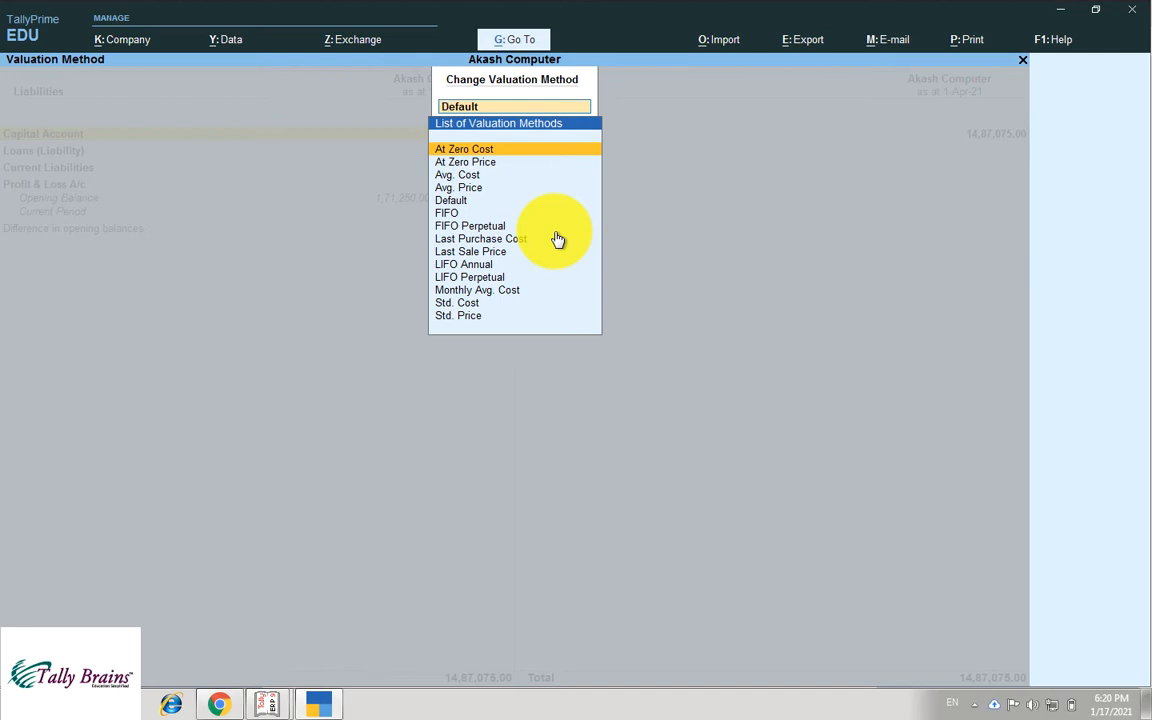
{"action": "key", "text": "Down"}
{"action": "key", "text": "Down"}
{"action": "key", "text": "Down"}
{"action": "key", "text": "Down"}
{"action": "key", "text": "Down"}
{"action": "key", "text": "Down"}
{"action": "key", "text": "Down"}
{"action": "key", "text": "Down"}
{"action": "key", "text": "Down"}
{"action": "key", "text": "Down"}
{"action": "key", "text": "Down"}
{"action": "key", "text": "Down"}
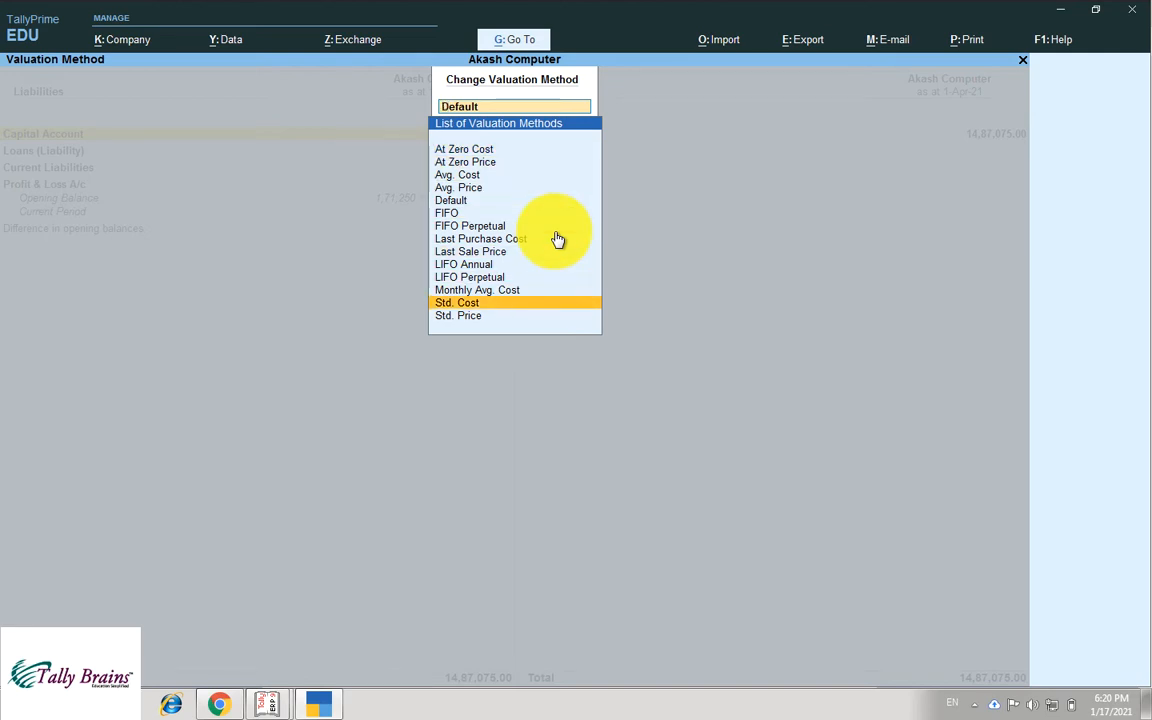
{"action": "key", "text": "Up"}
{"action": "key", "text": "Up"}
{"action": "key", "text": "Up"}
{"action": "key", "text": "Up"}
{"action": "key", "text": "Up"}
{"action": "key", "text": "Up"}
{"action": "key", "text": "Up"}
{"action": "key", "text": "Up"}
{"action": "key", "text": "Up"}
{"action": "key", "text": "Up"}
{"action": "key", "text": "Up"}
{"action": "key", "text": "Up"}
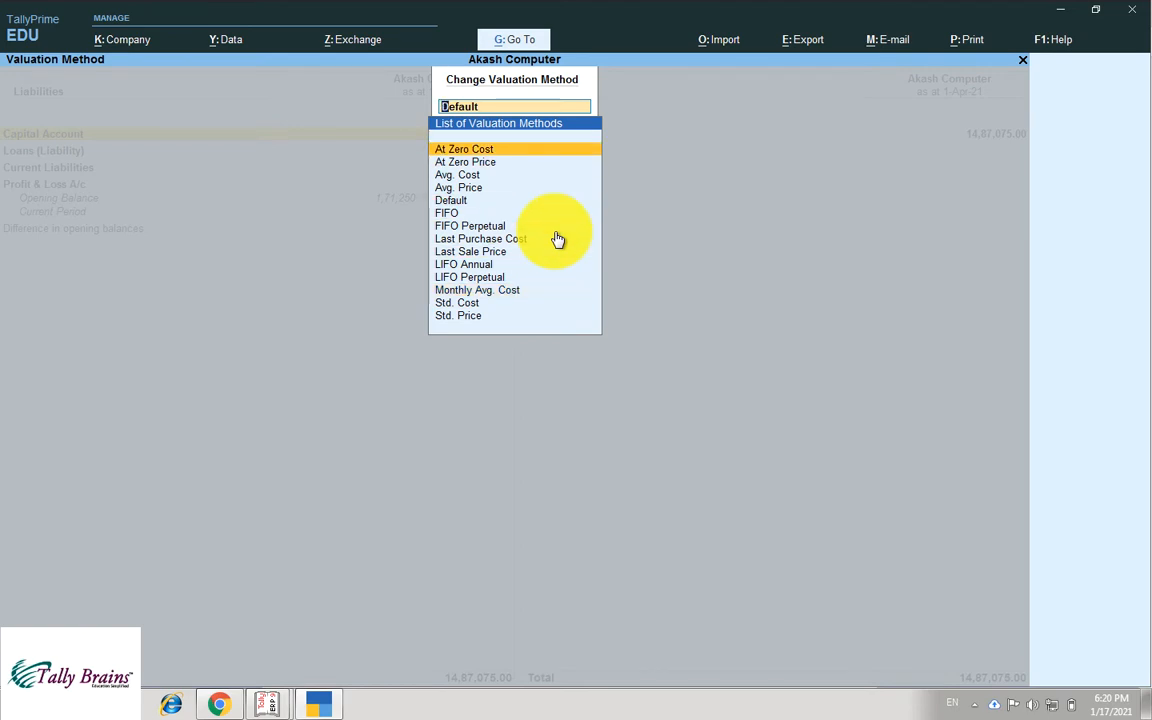
{"action": "key", "text": "Escape"}
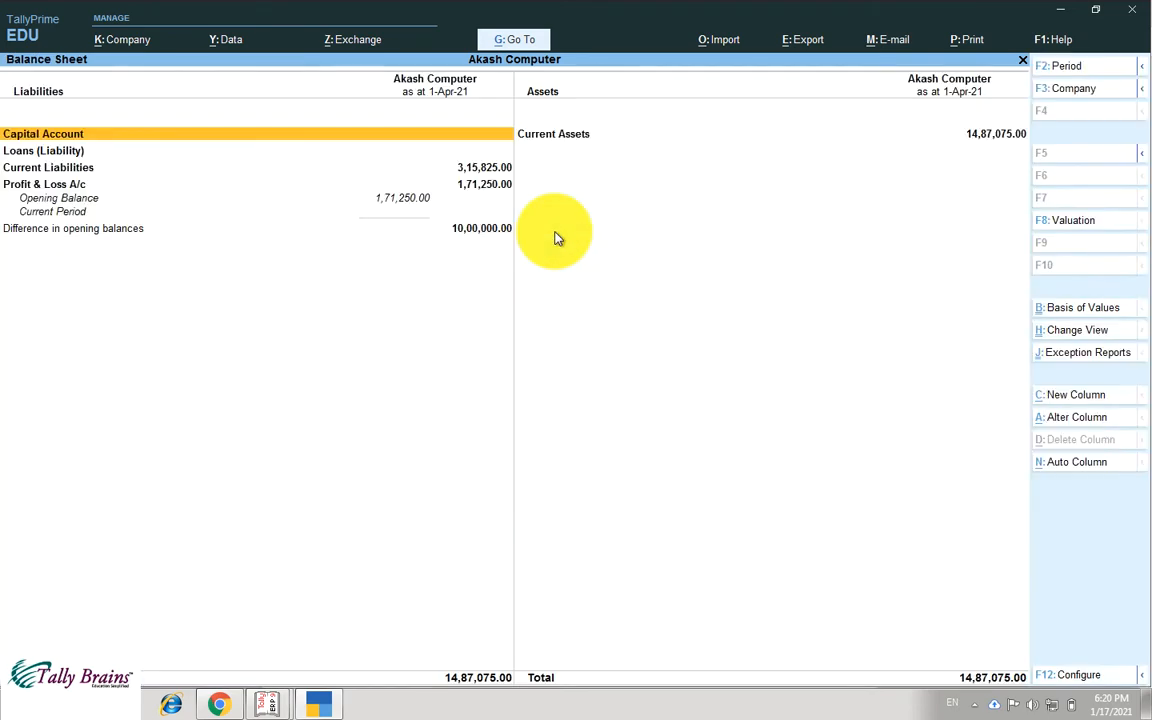
- Set Include Working Capital to Yes in the Balance Sheet's basis of values and expand the report to its detailed format
{"action": "left_click", "coordinate": [1064, 311]}
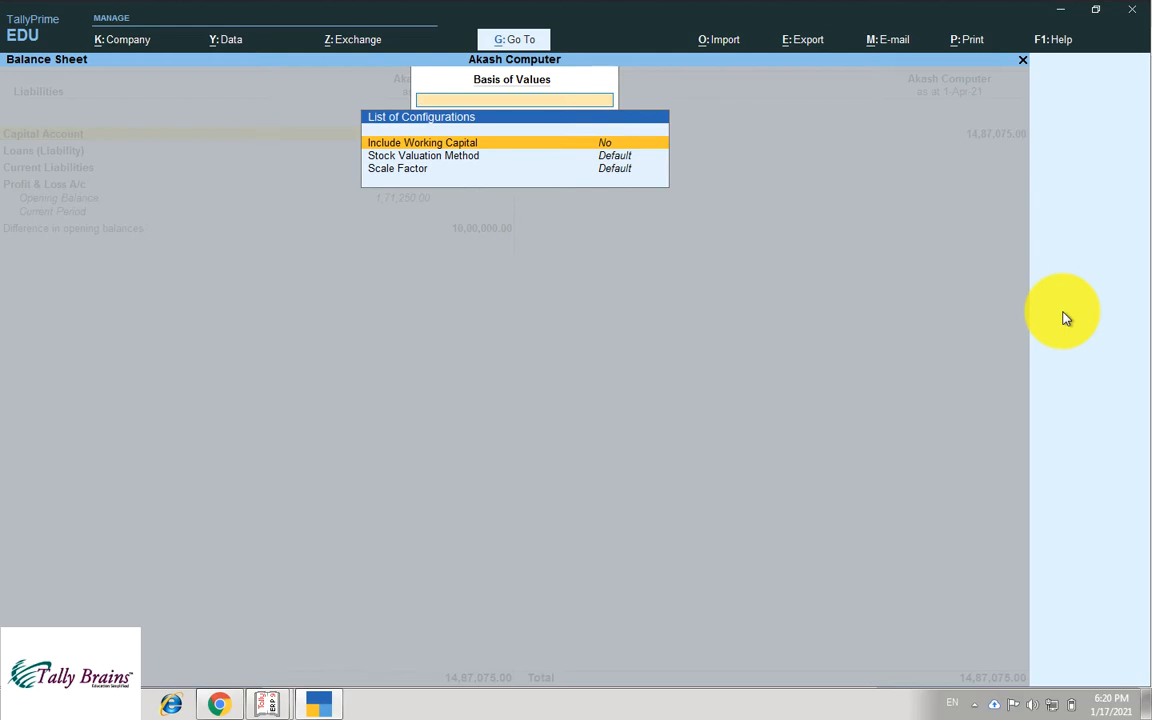
{"action": "key", "text": "ctrl+a"}
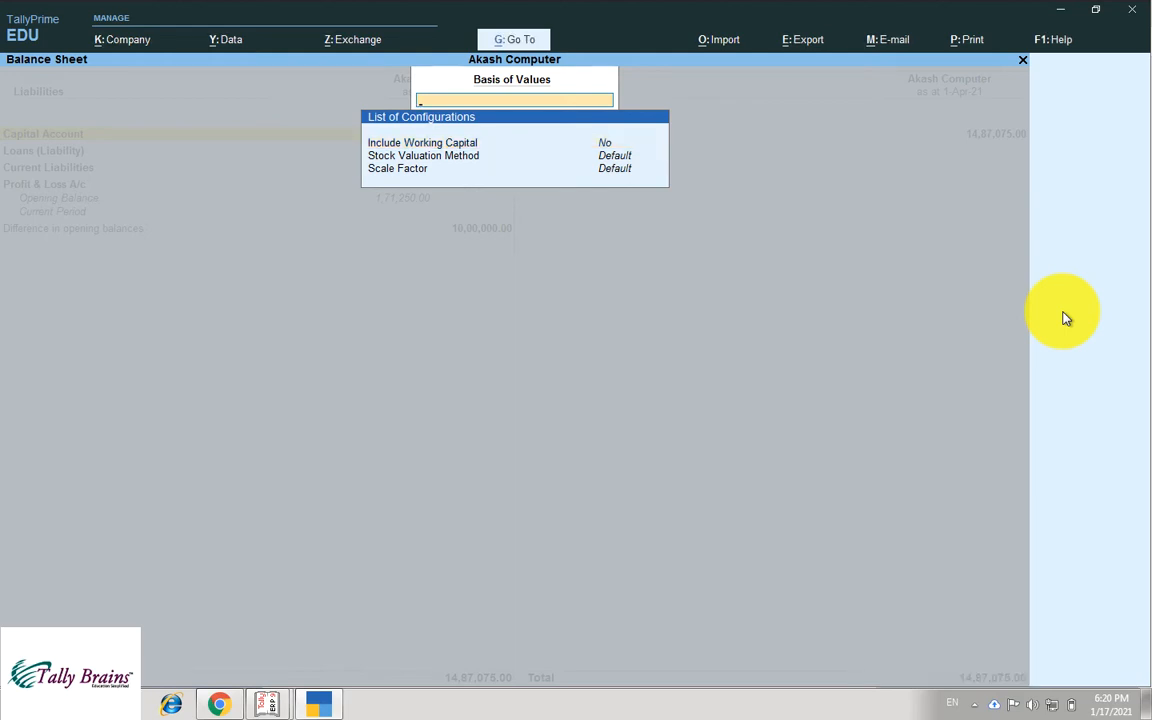
{"action": "key", "text": "Return"}
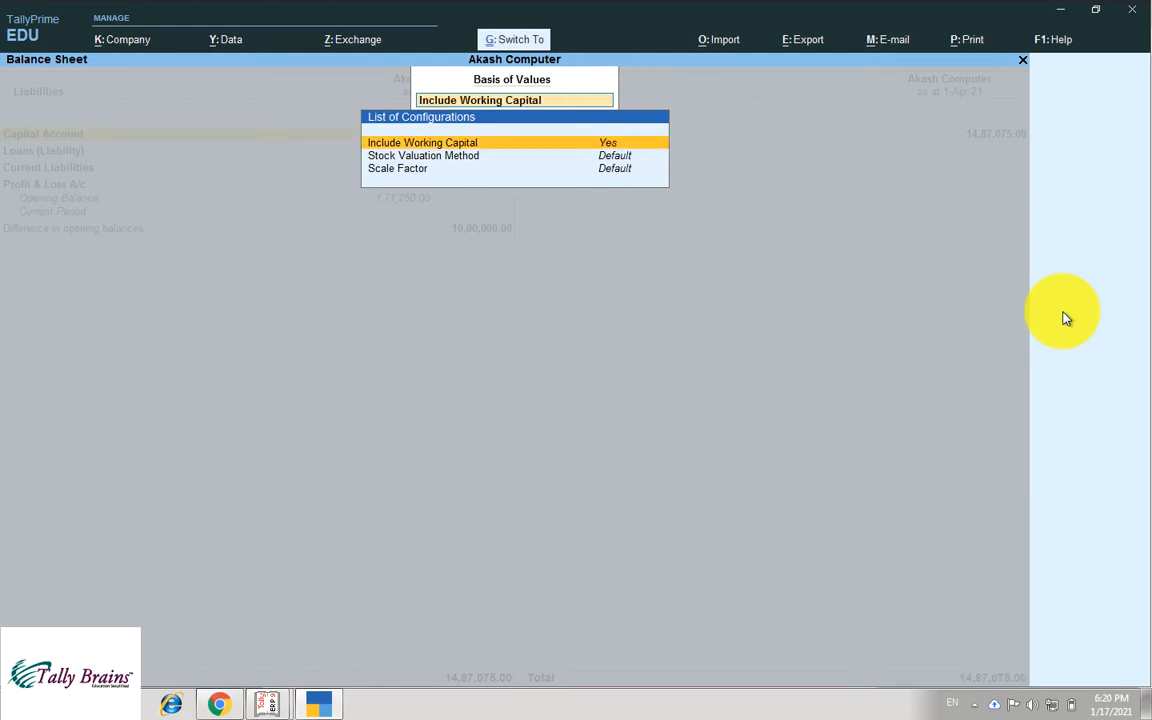
{"action": "key", "text": "ctrl+a"}
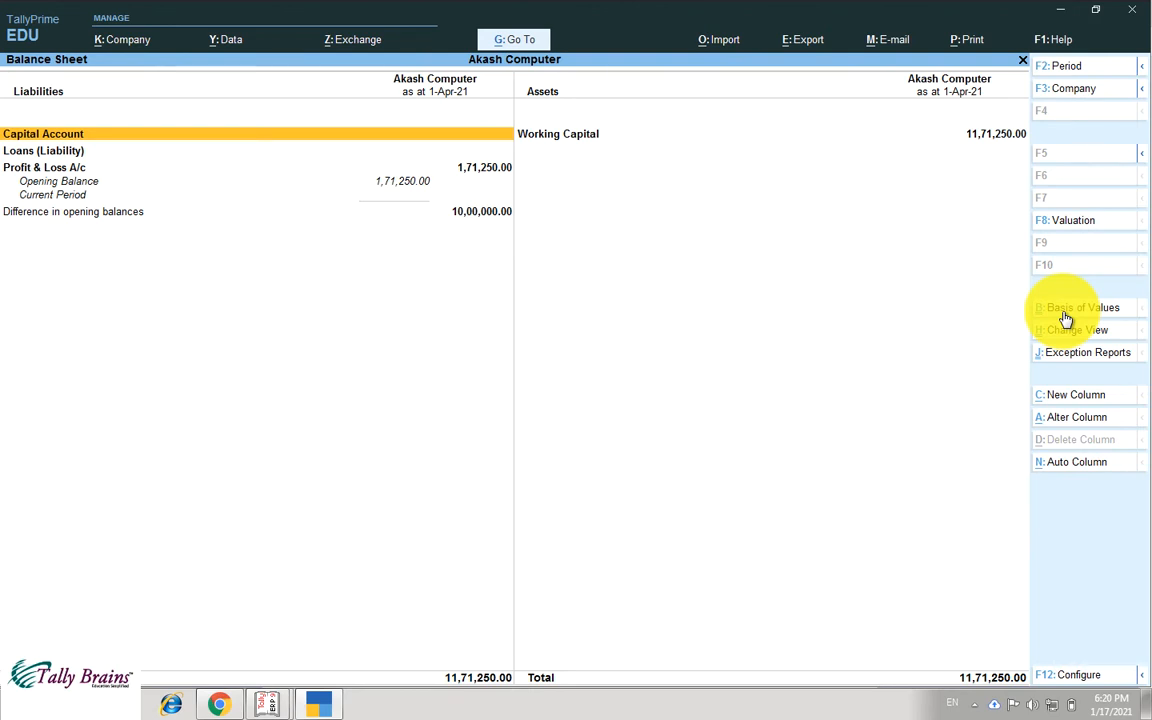
{"action": "key", "text": "alt+F5"}
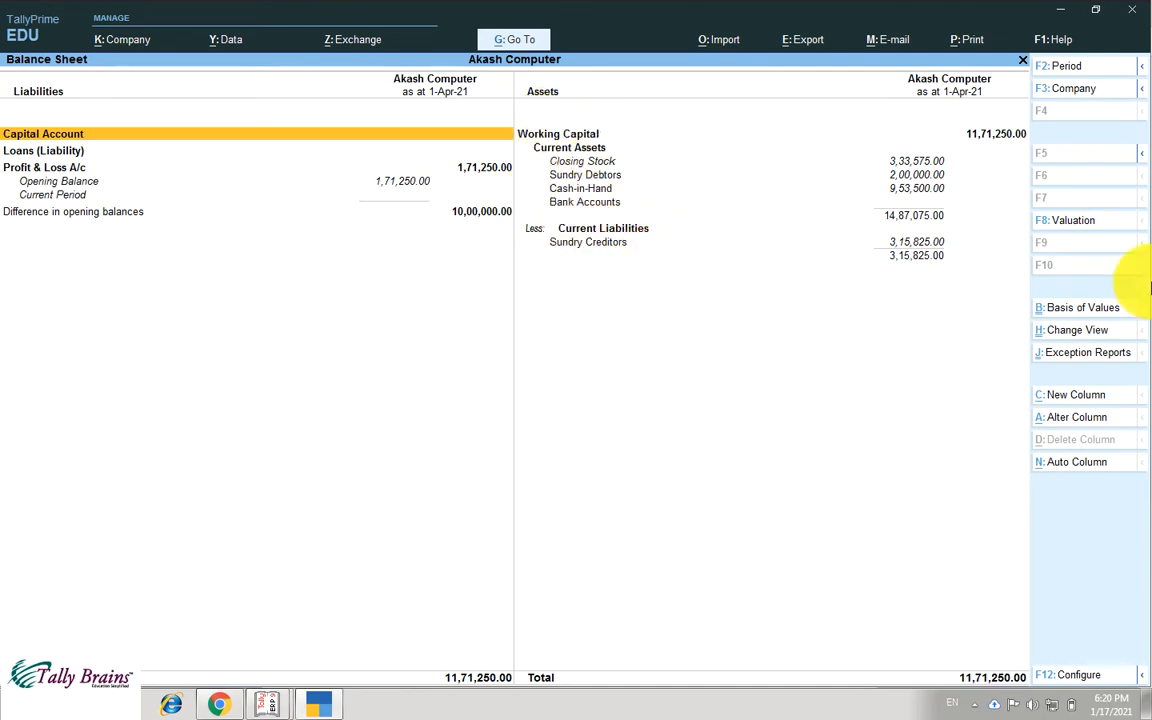
- Accept Default as the stock valuation method in the basis of values and set the scale factor to Lakhs
{"action": "left_click", "coordinate": [1061, 318]}
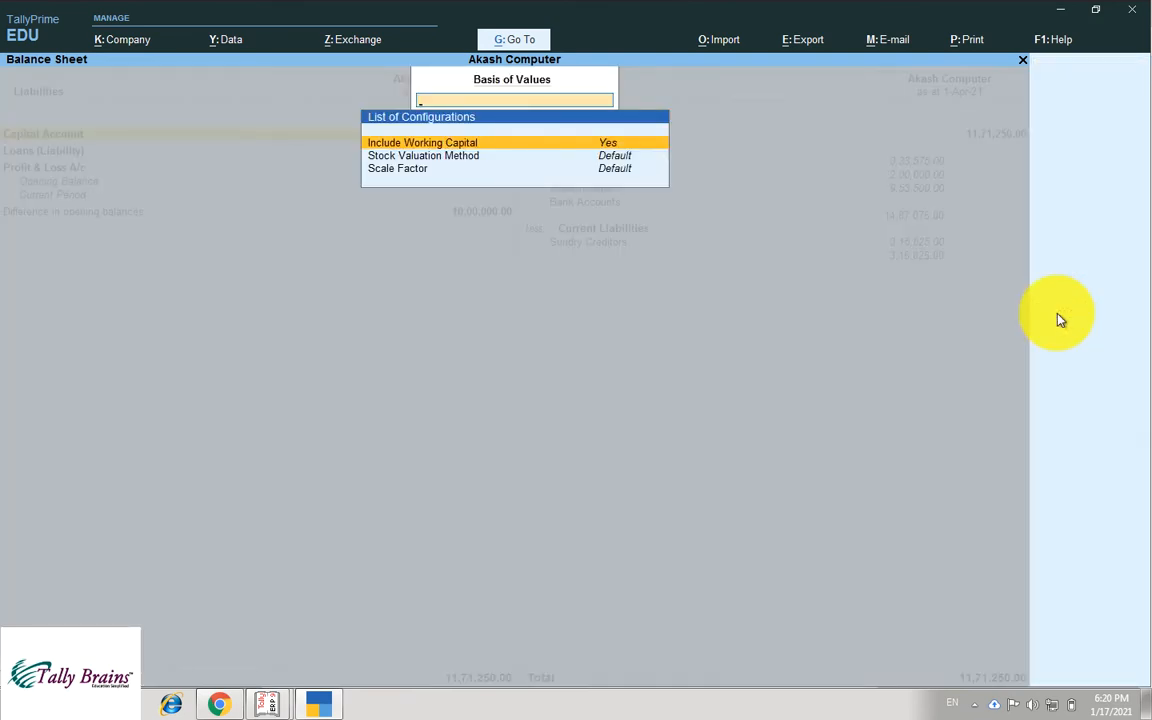
{"action": "key", "text": "Down"}
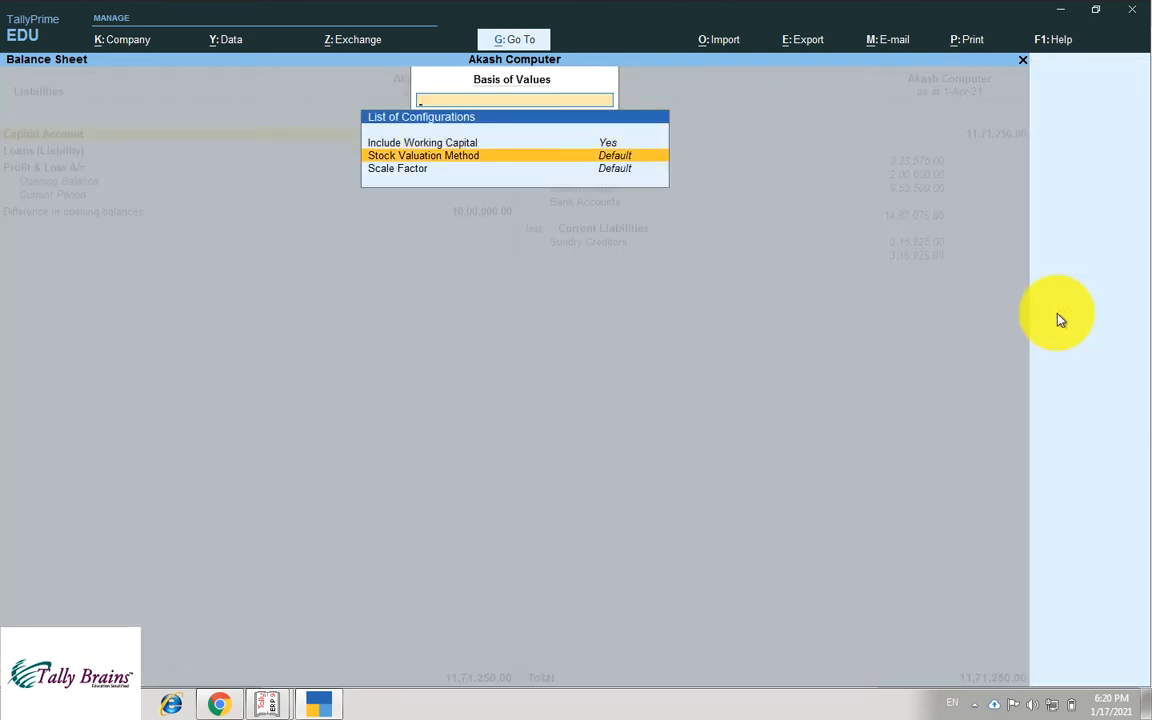
{"action": "key", "text": "Return"}
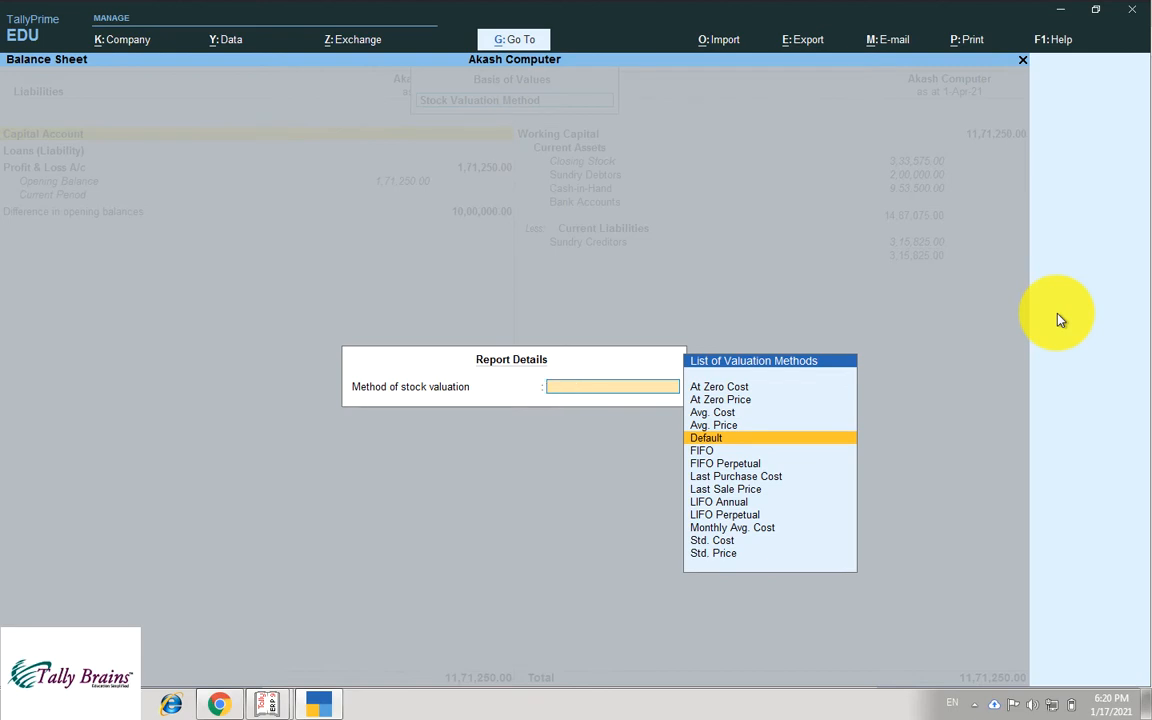
{"action": "key", "text": "Return"}
{"action": "key", "text": "Down"}
{"action": "key", "text": "Return"}
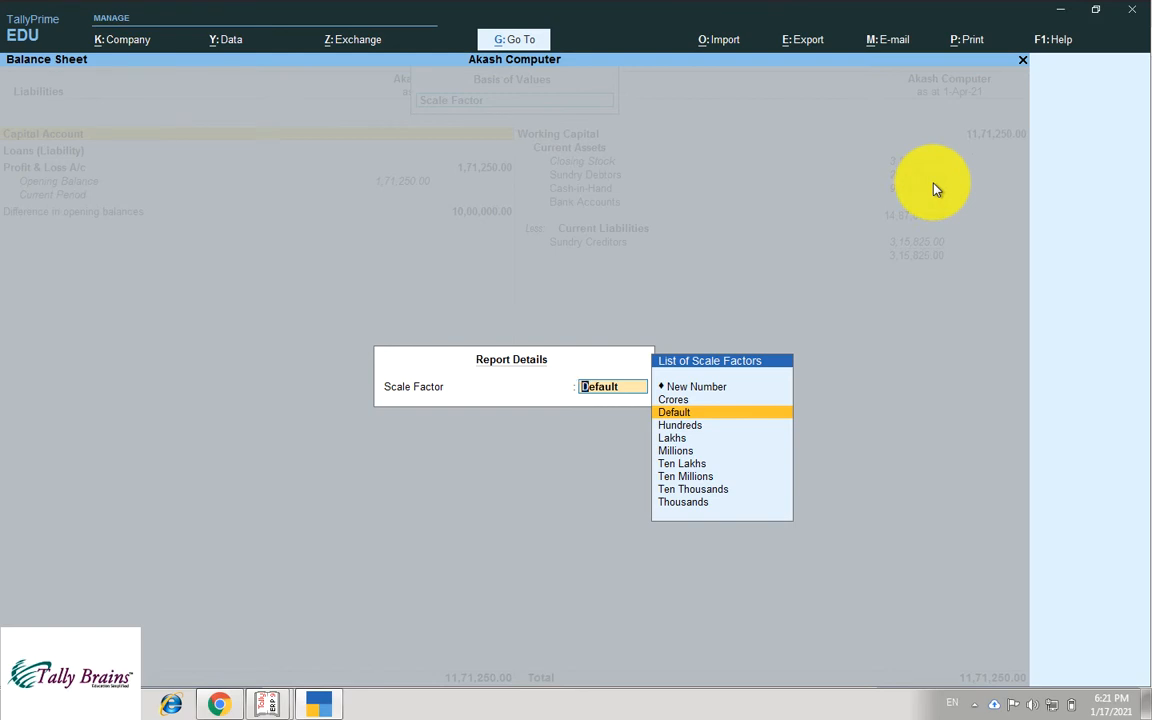
{"action": "key", "text": "Down"}
{"action": "key", "text": "Down"}
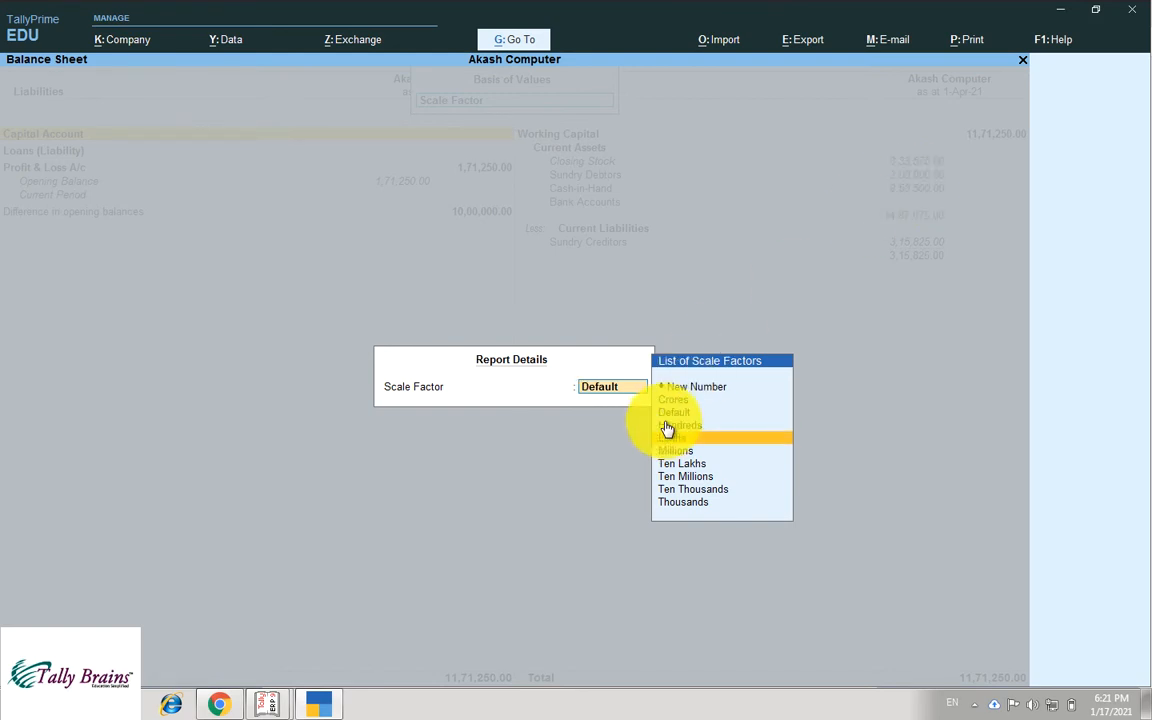
{"action": "key", "text": "Return"}
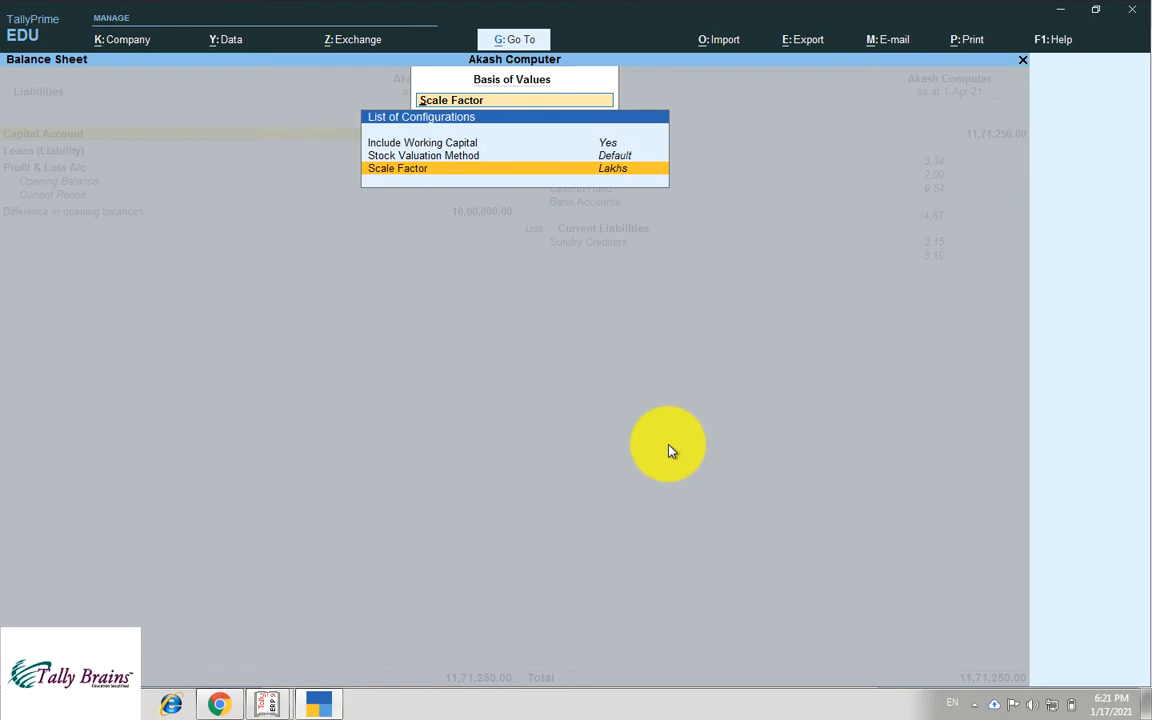
{"action": "key", "text": "Escape"}
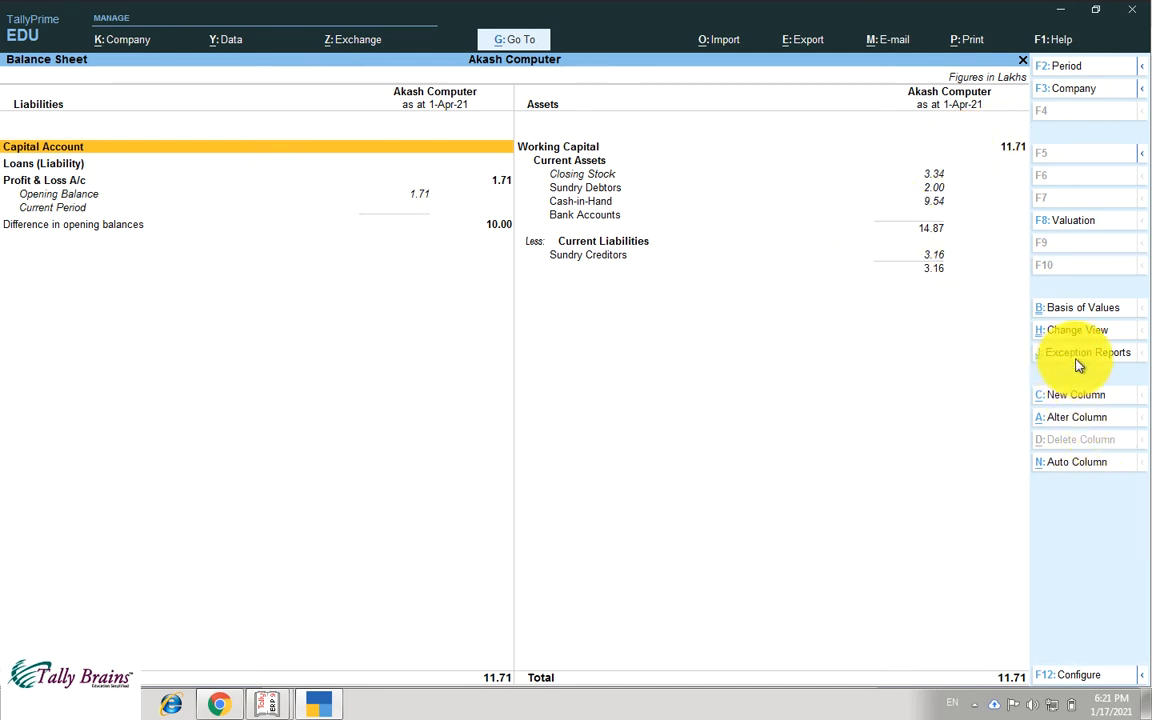
- Set the Balance Sheet's scale factor back to Default in the basis of values
{"action": "left_click", "coordinate": [1075, 312]}
{"action": "key", "text": "Down"}
{"action": "key", "text": "Down"}
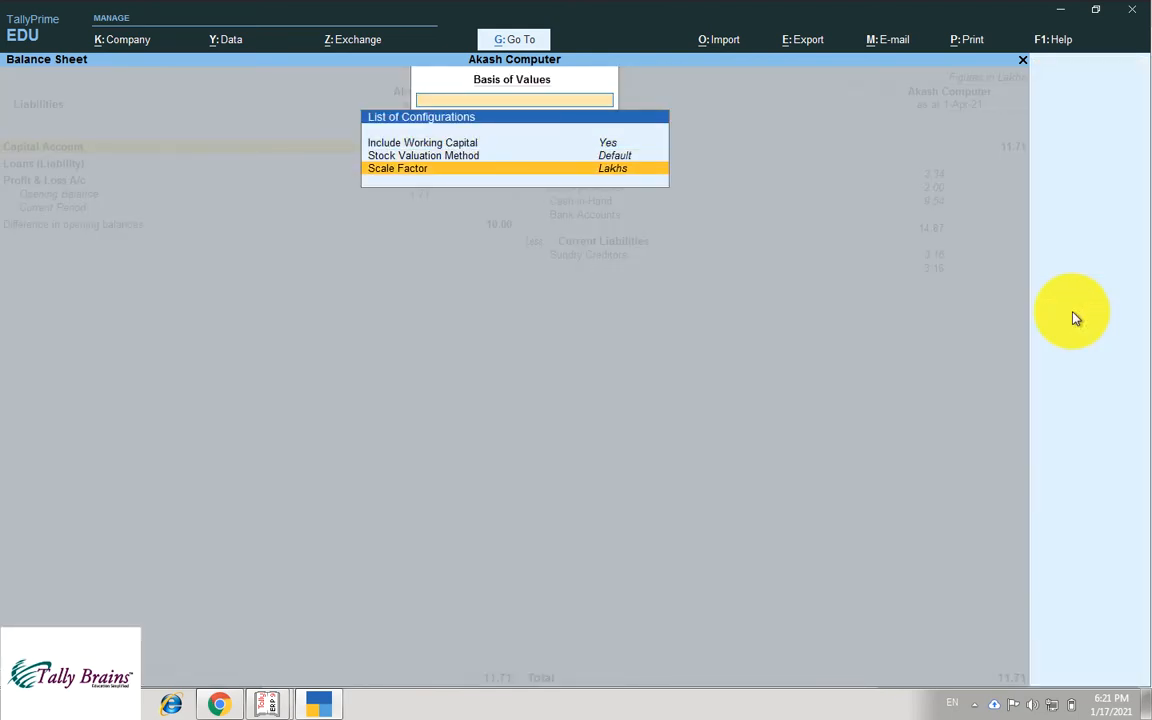
{"action": "key", "text": "Return"}
{"action": "key", "text": "Up"}
{"action": "key", "text": "Up"}
{"action": "key", "text": "Return"}
{"action": "key", "text": "Escape"}
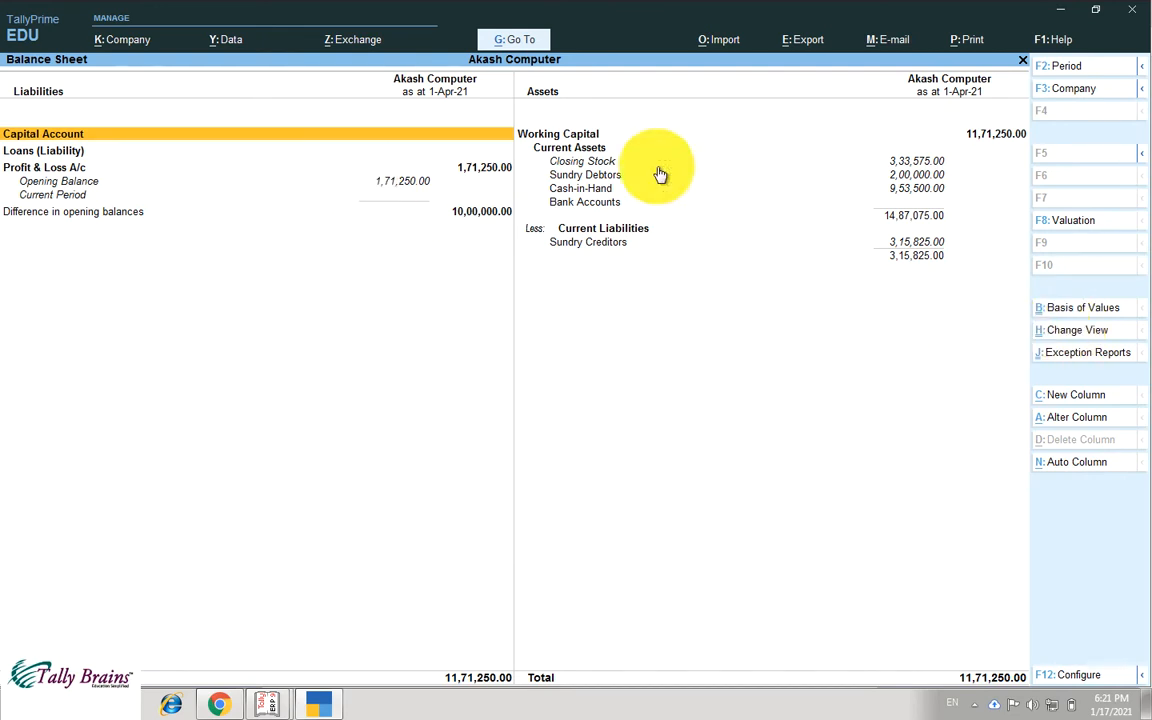
- Change the Balance Sheet to the Vertical view and collapse it to the condensed format
{"action": "left_click", "coordinate": [1088, 337]}
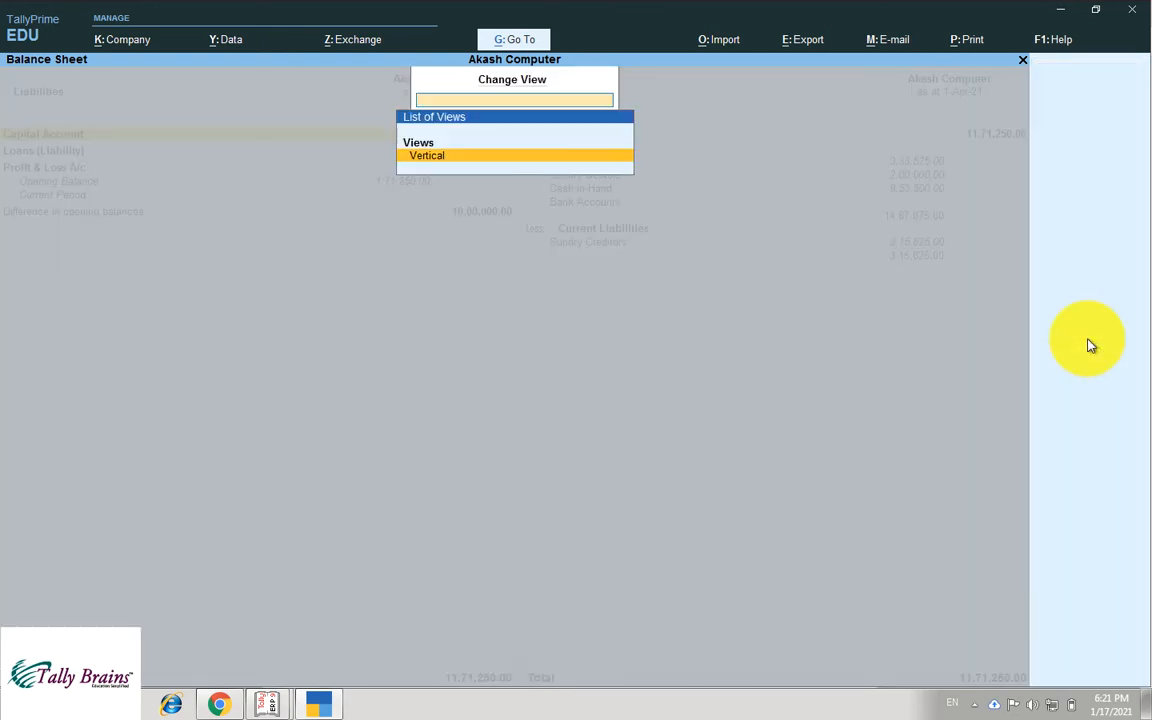
{"action": "key", "text": "Return"}
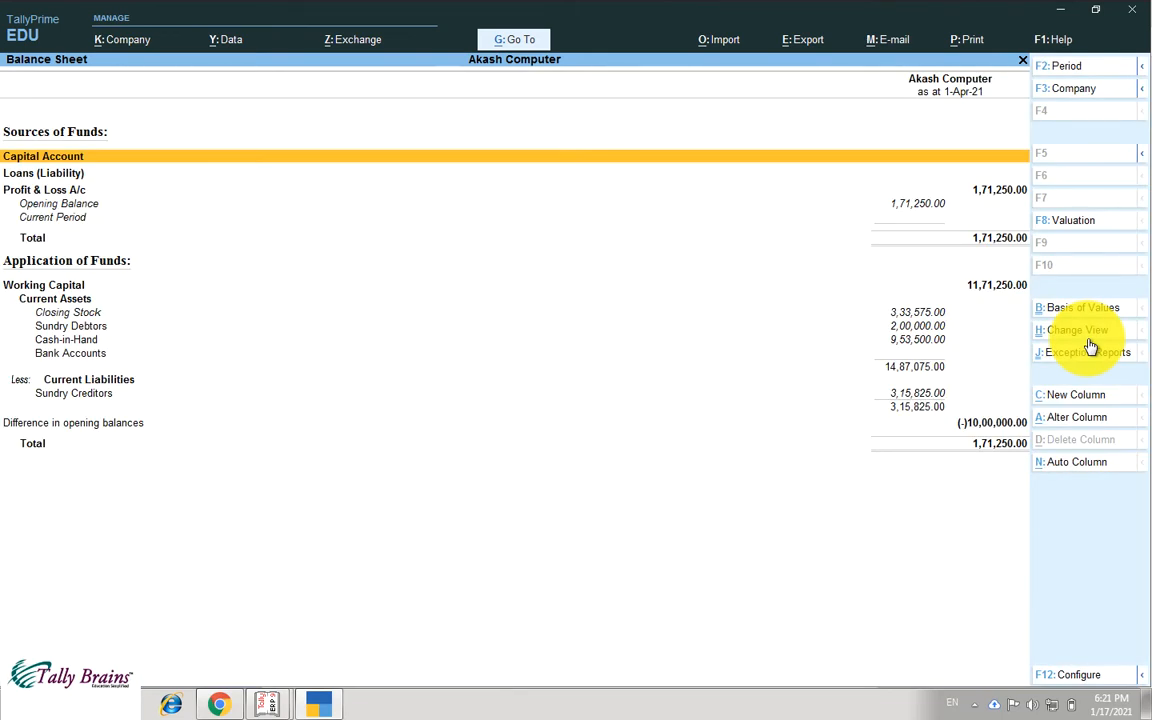
{"action": "key", "text": "alt+F5"}
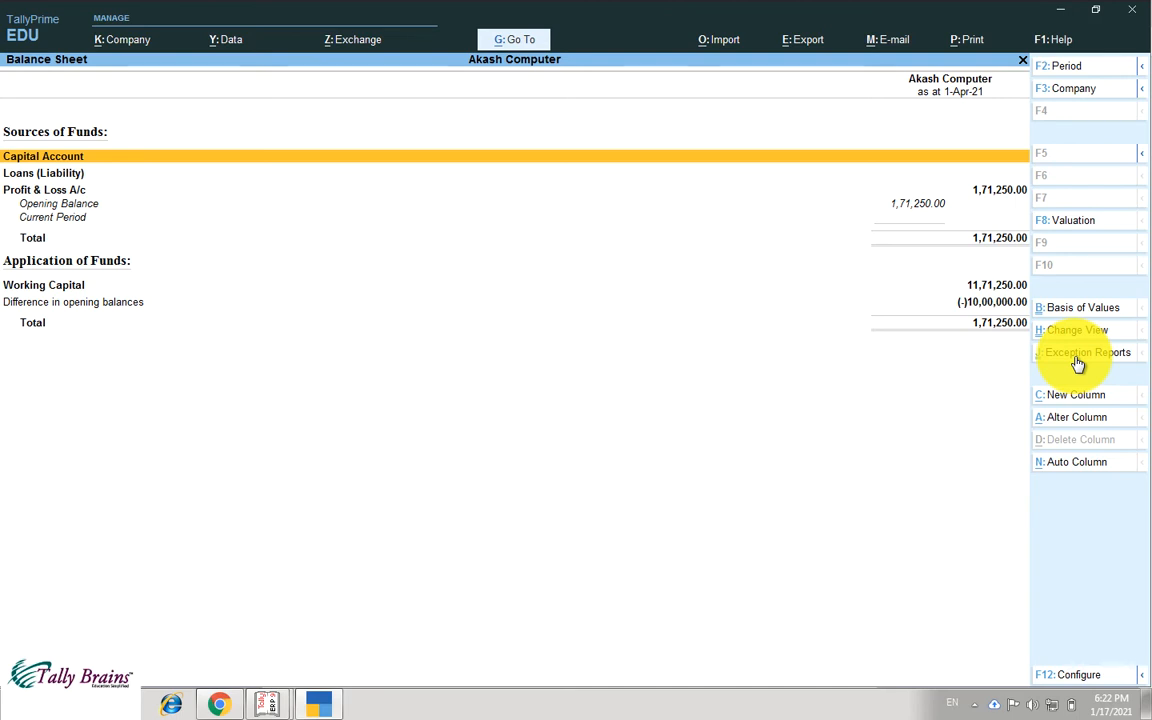
- View the Negative Ledgers exception report, open the Akash Computers ledger master from it, and return to the Balance Sheet
{"action": "left_click", "coordinate": [1076, 358]}
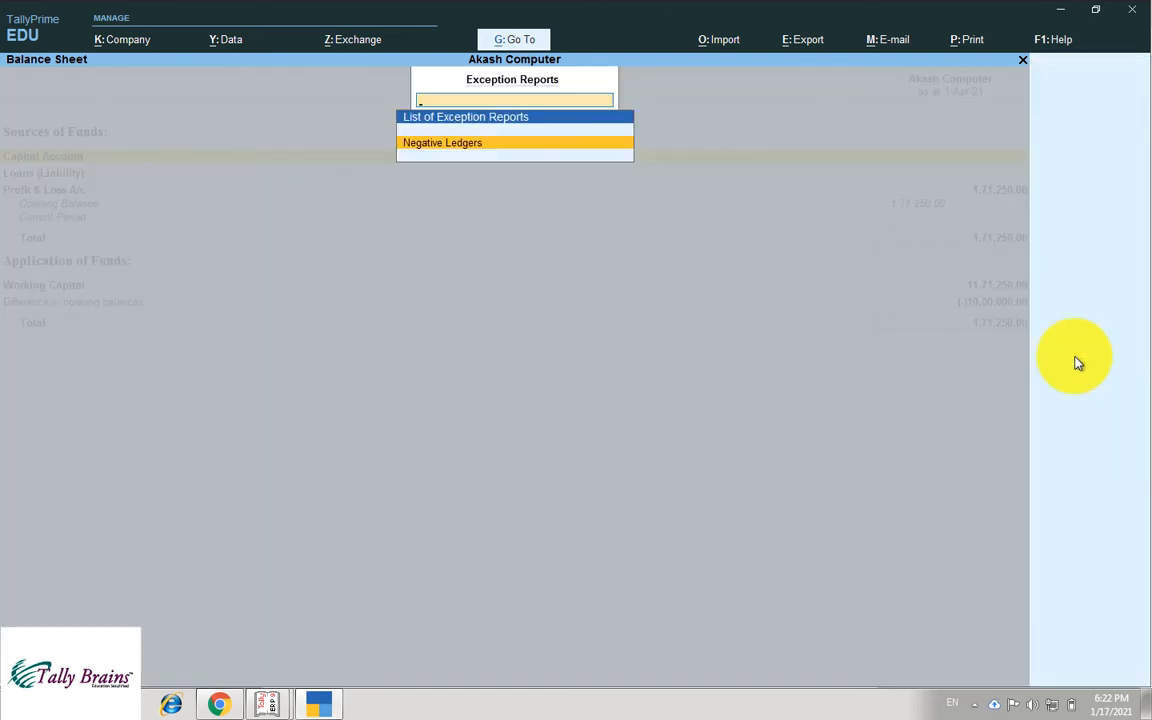
{"action": "key", "text": "Return"}
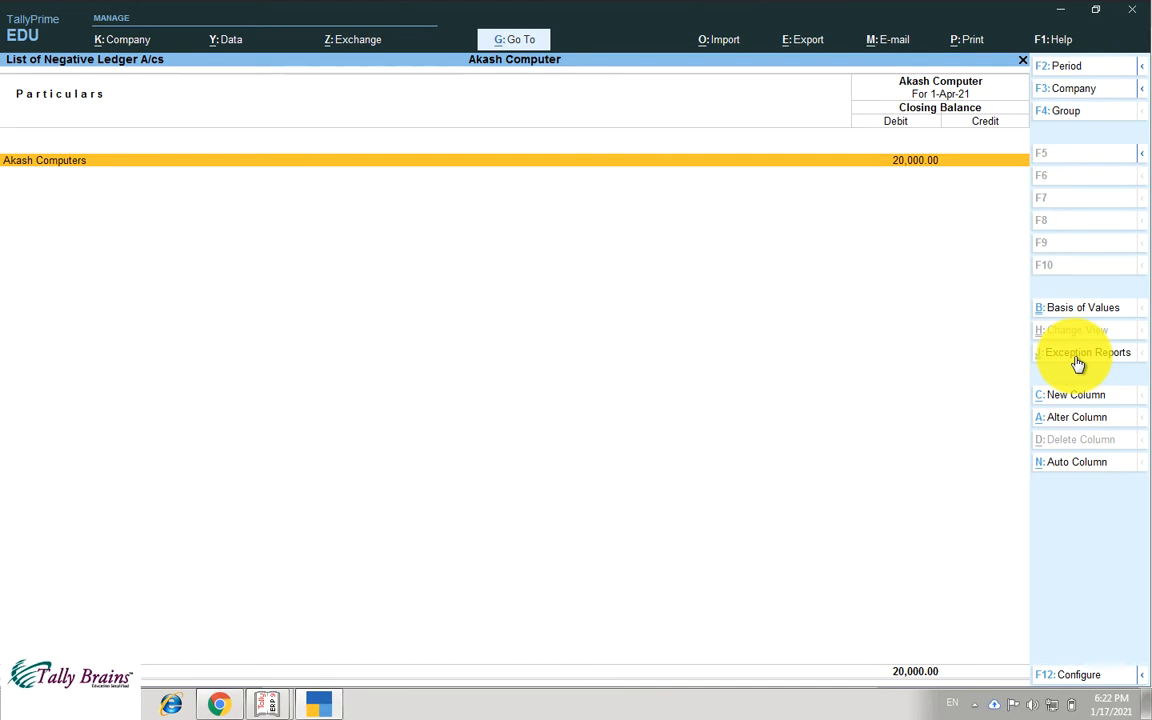
{"action": "key", "text": "ctrl+Return"}
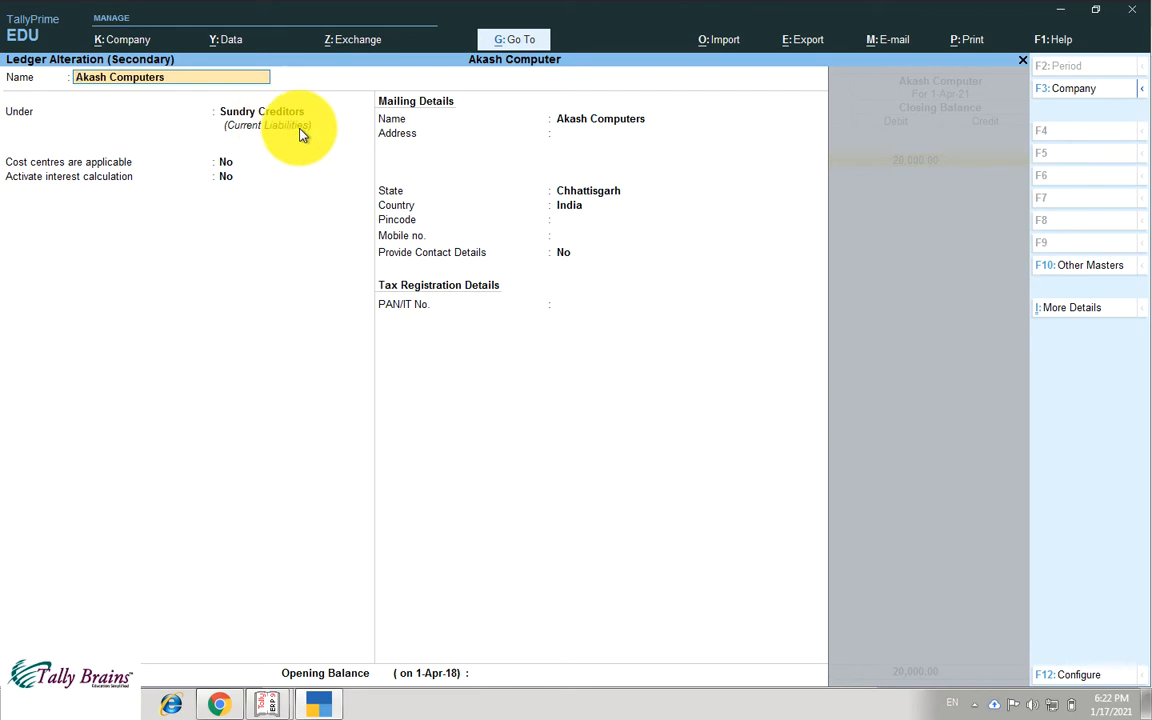
{"action": "key", "text": "ctrl+q"}
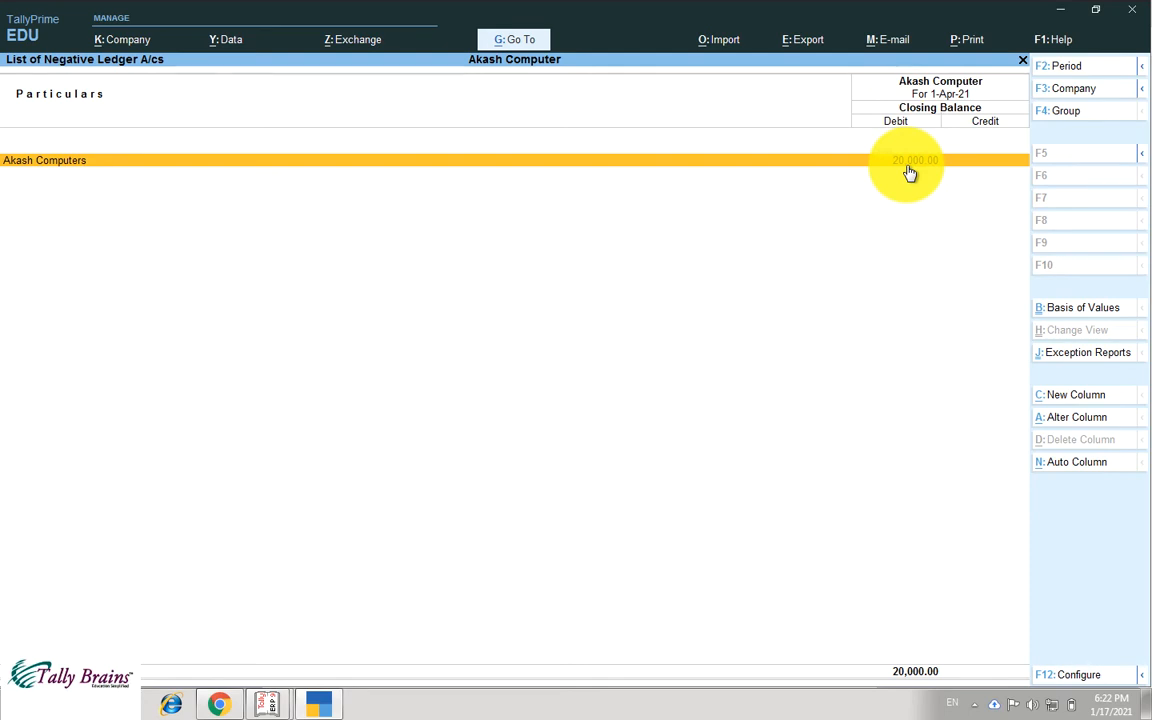
{"action": "key", "text": "Escape"}
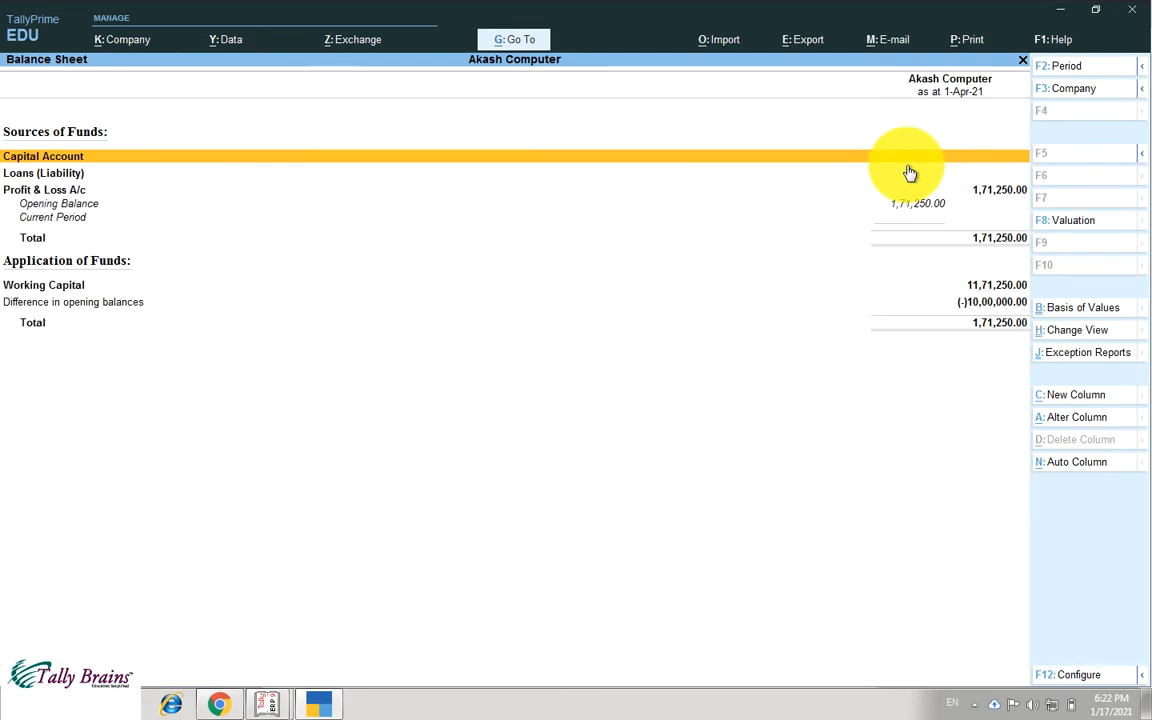
{"action": "left_click", "coordinate": [1068, 353]}
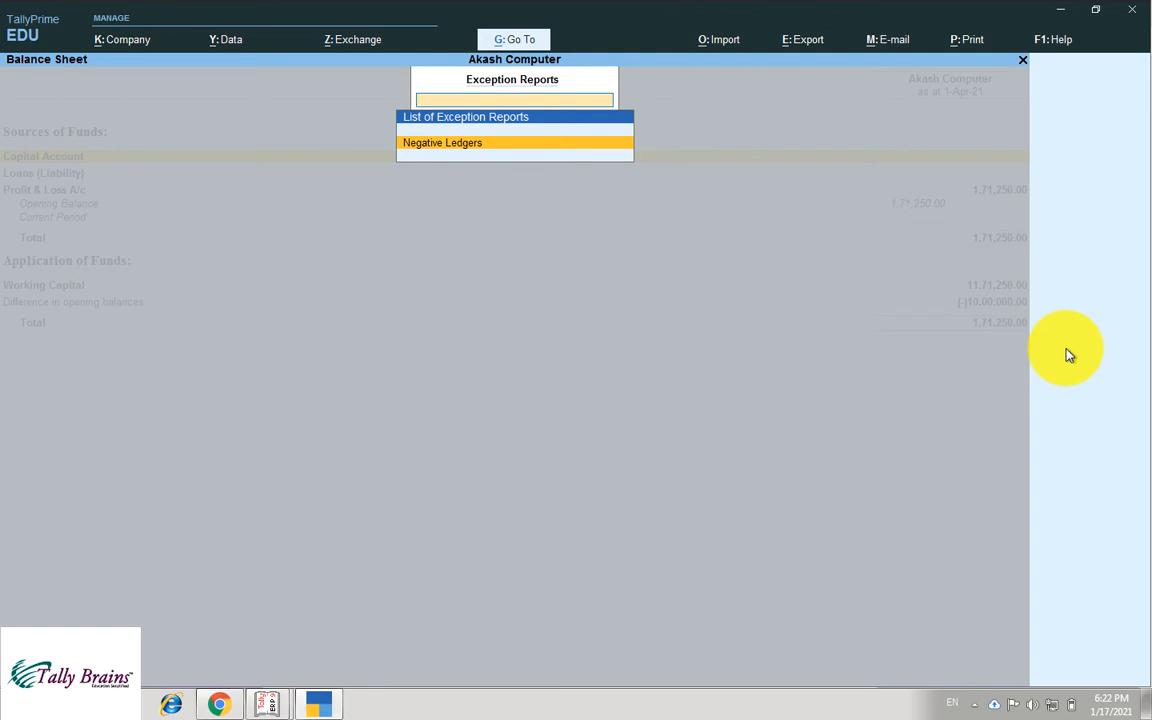
{"action": "key", "text": "Escape"}
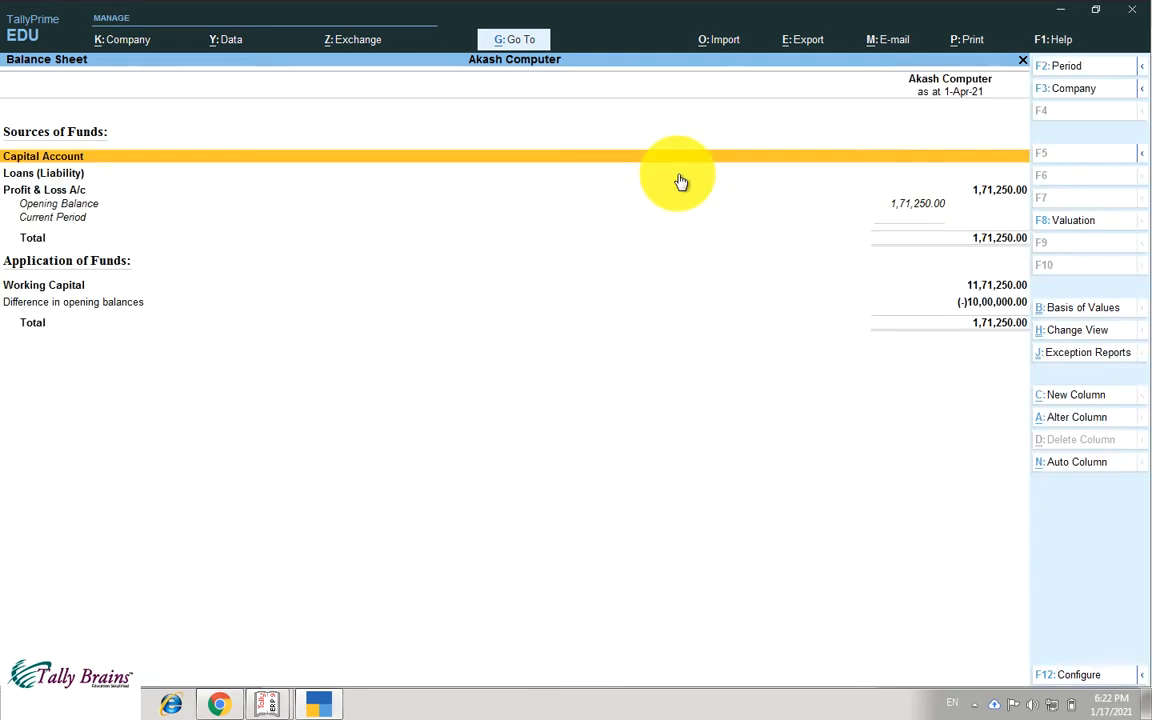
- Add a comparison column for Andrew Sports starting 1-Apr-21, with a blank end date, Default stock valuation and Actuals as the value type
{"action": "left_click", "coordinate": [1045, 400]}
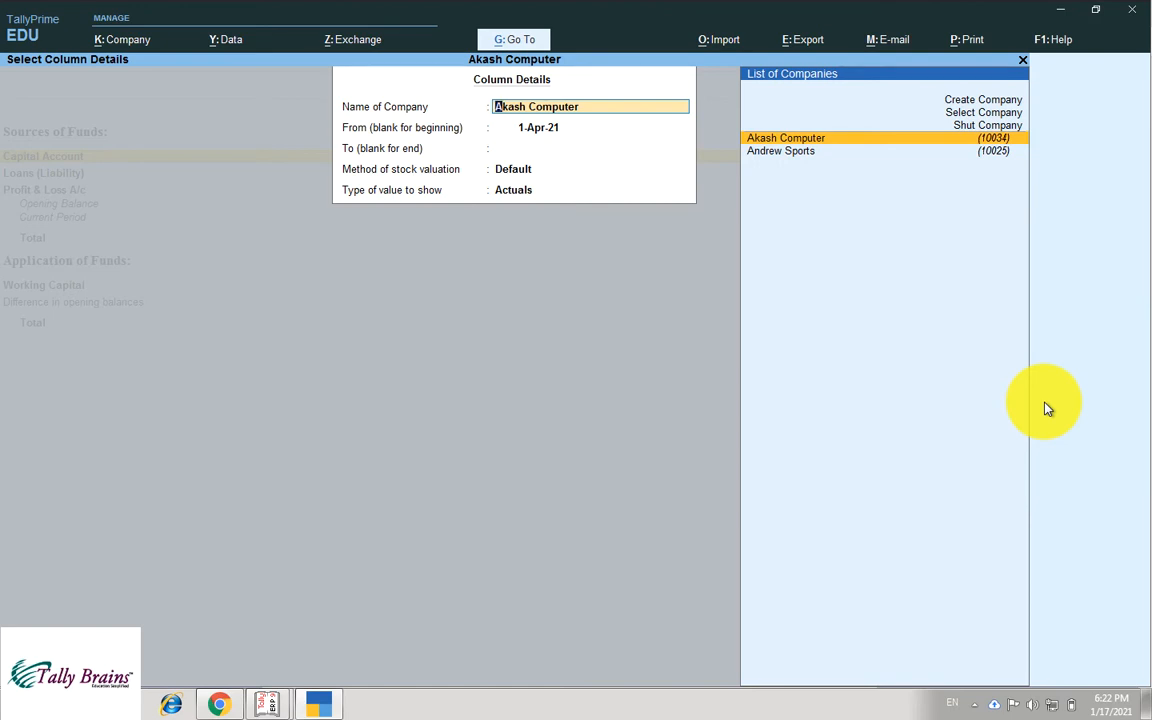
{"action": "key", "text": "Escape"}
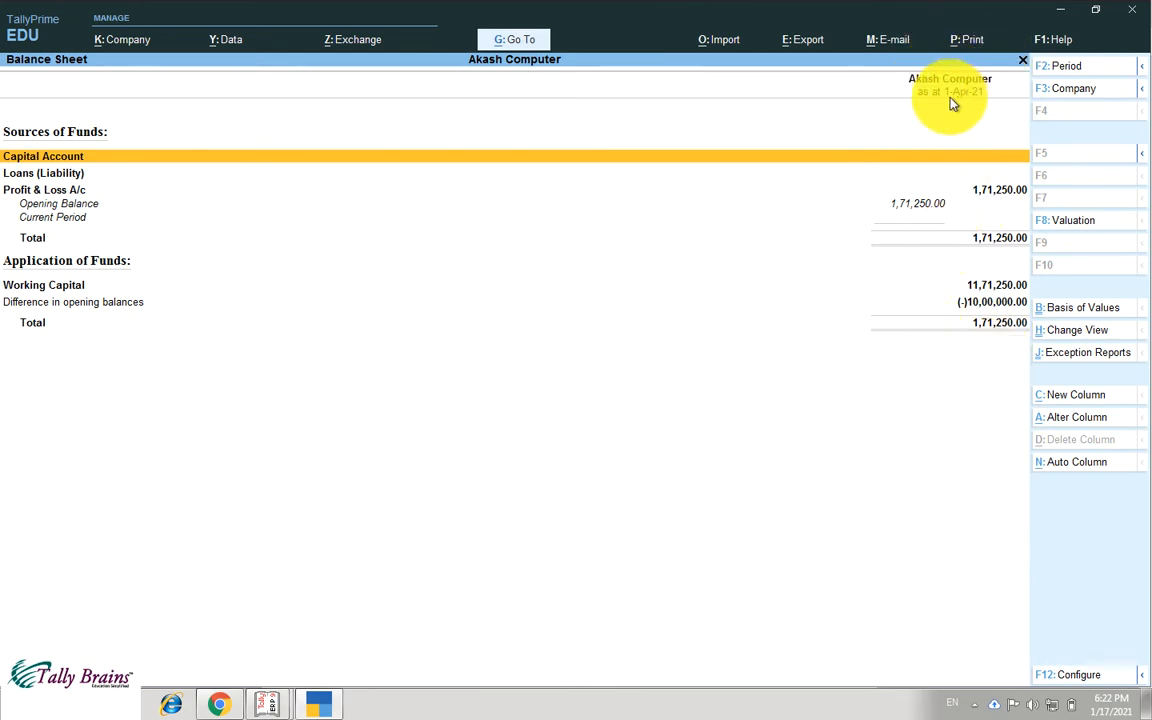
{"action": "left_click", "coordinate": [1041, 394]}
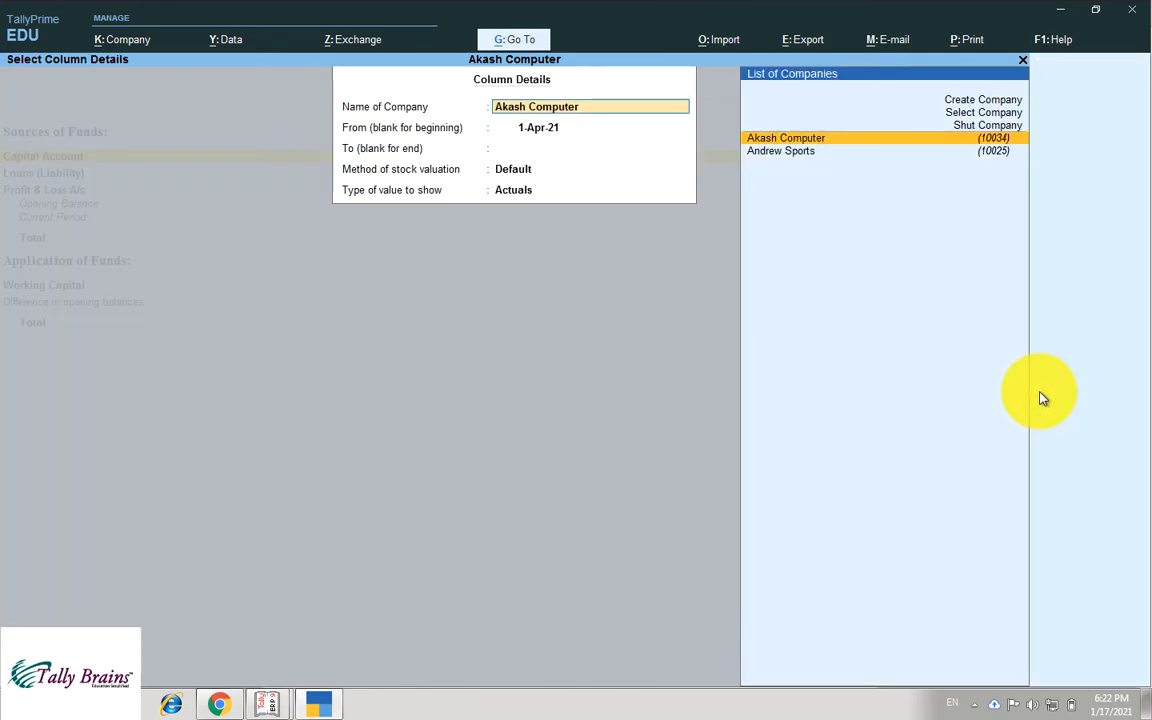
{"action": "key", "text": "Down"}
{"action": "key", "text": "Return"}
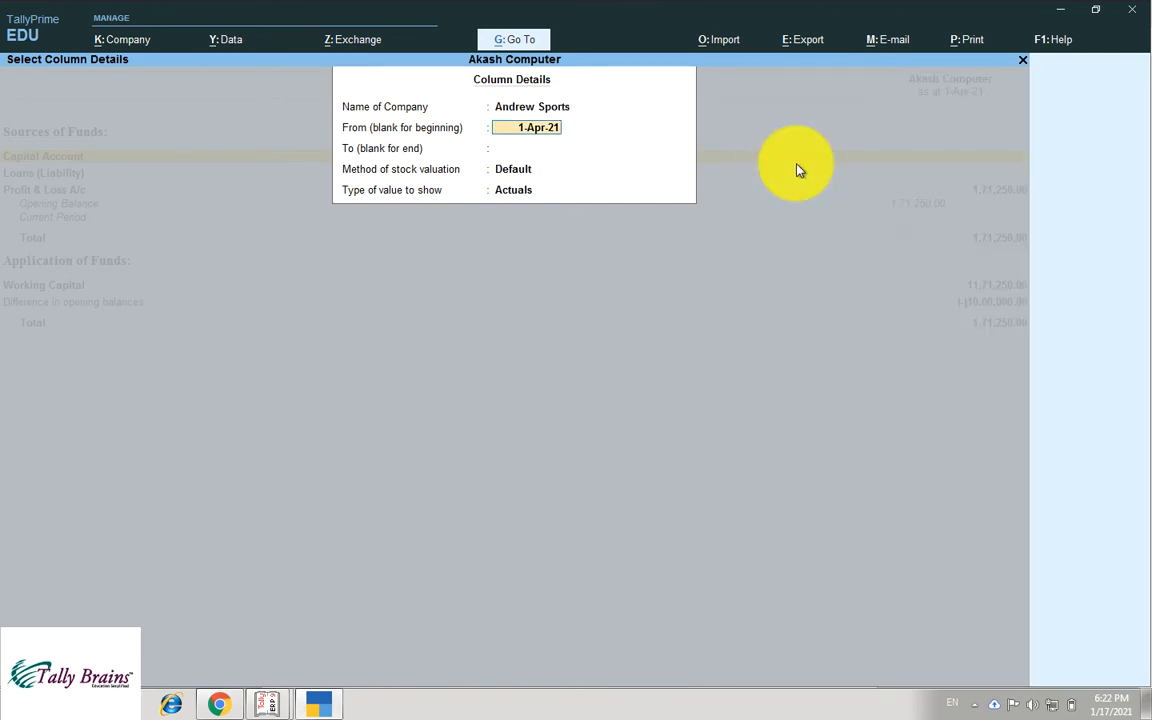
{"action": "key", "text": "Return"}
{"action": "key", "text": "Return"}
{"action": "key", "text": "Return"}
{"action": "key", "text": "Return"}
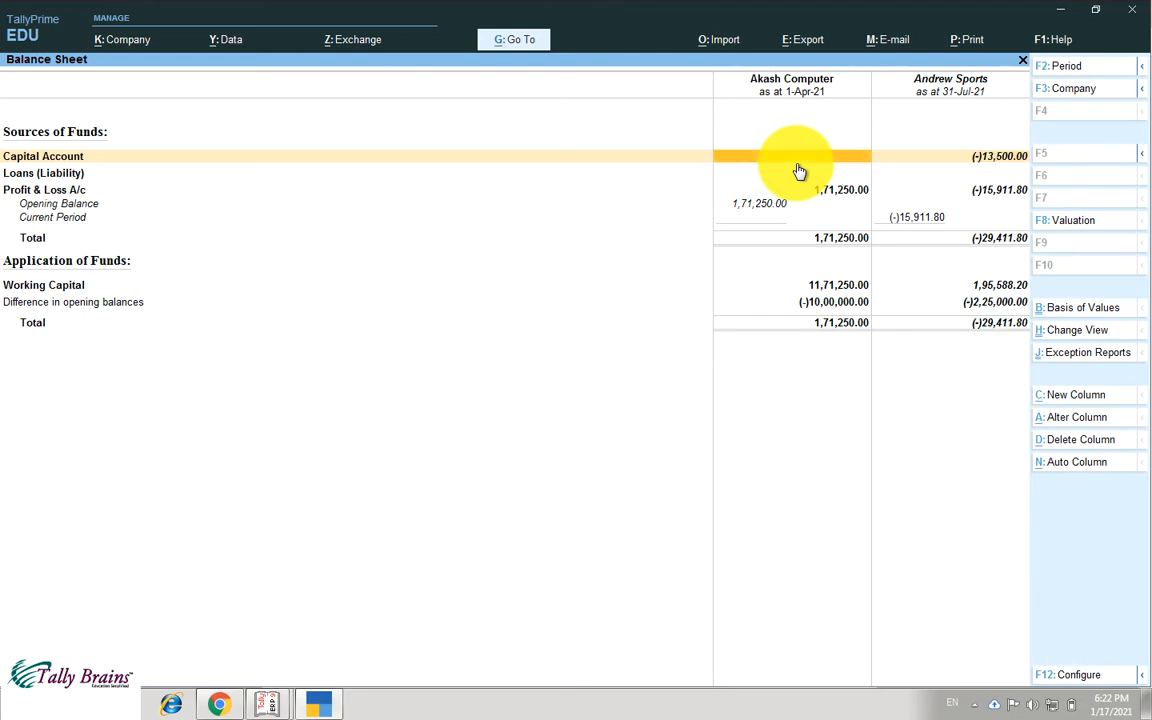
- Expand the Akash Computer and Andrew Sports comparison to the detailed format and examine it down to the Closing Stock row
{"action": "key", "text": "Down"}
{"action": "key", "text": "Down"}
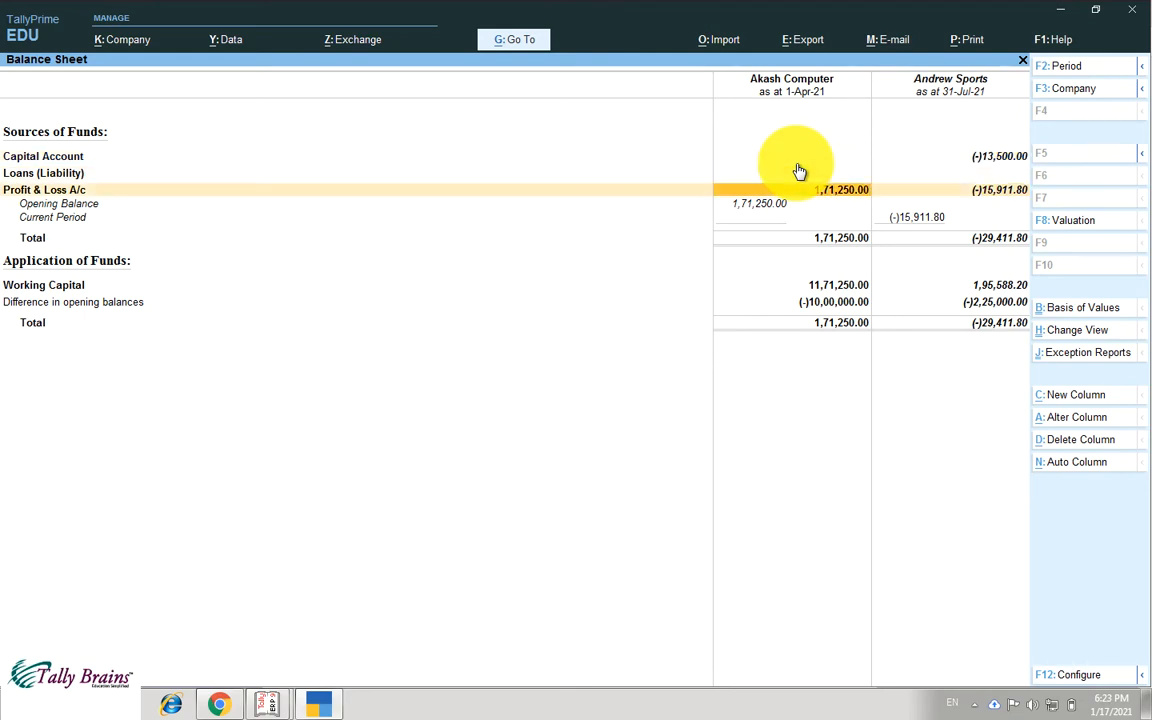
{"action": "key", "text": "alt+F5"}
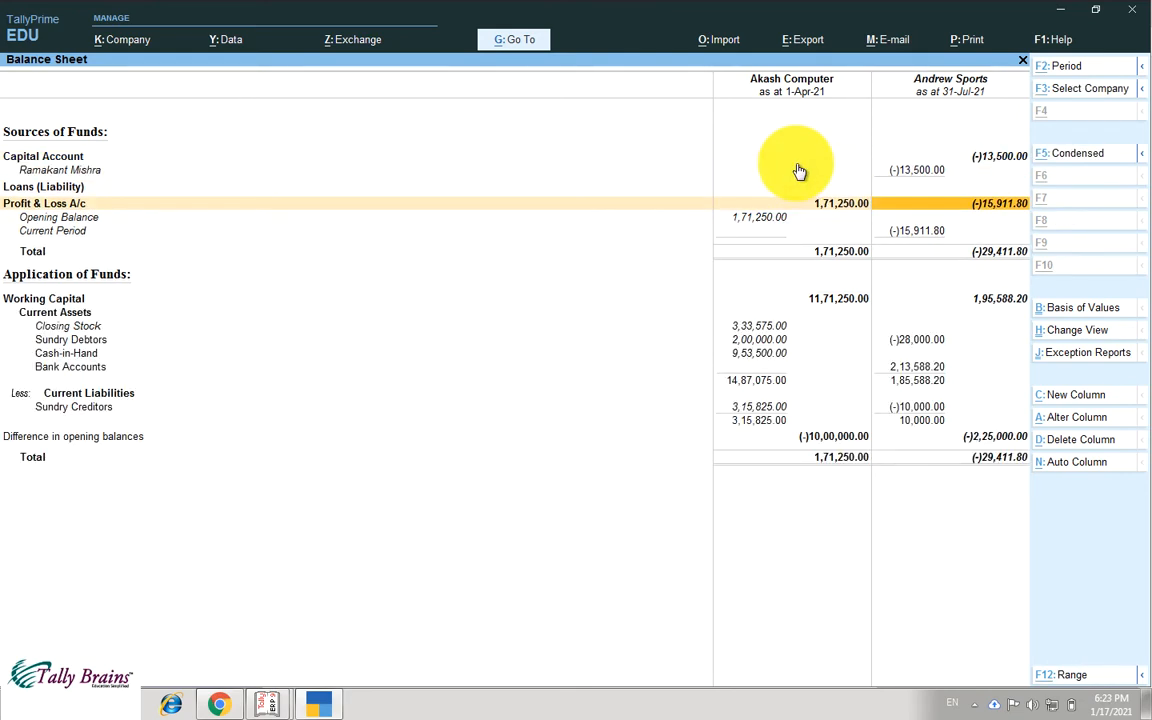
{"action": "key", "text": "Down"}
{"action": "key", "text": "Down"}
{"action": "key", "text": "Down"}
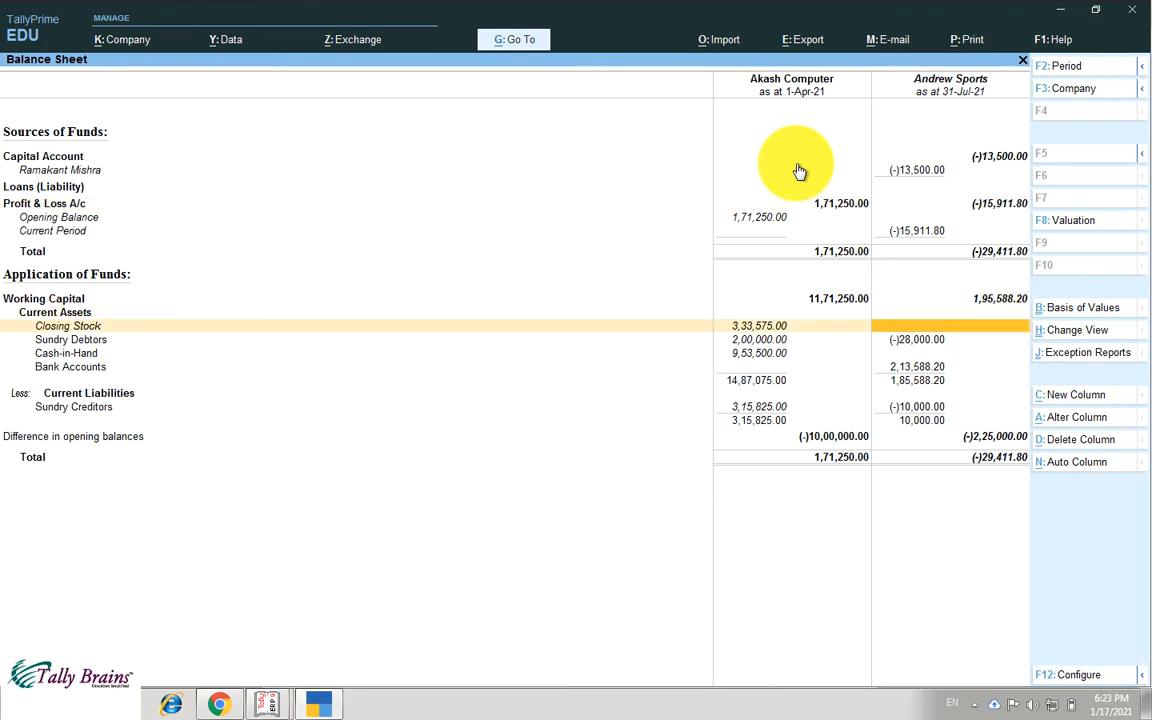
- Reopen the Balance Sheet and add an Akash Computer column from 1-Apr-20 to 31-Mar-21 with Default stock valuation and Actuals
{"action": "key", "text": "Escape"}
{"action": "key", "text": "Return"}
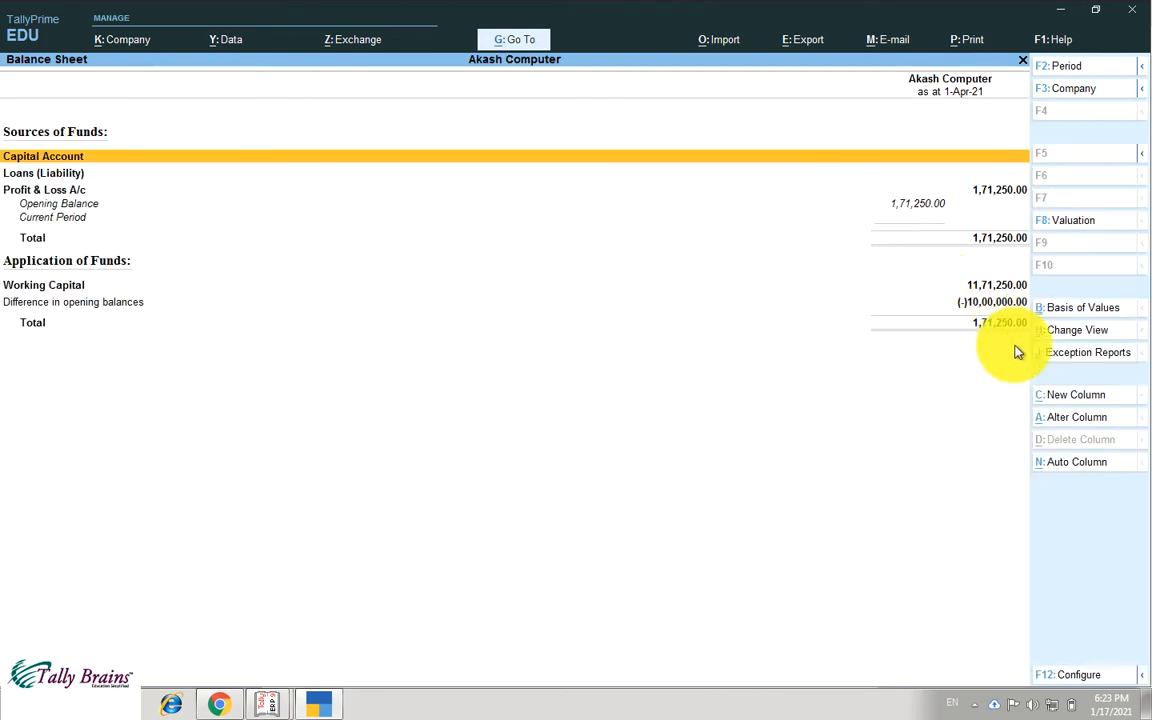
{"action": "left_click", "coordinate": [1063, 399]}
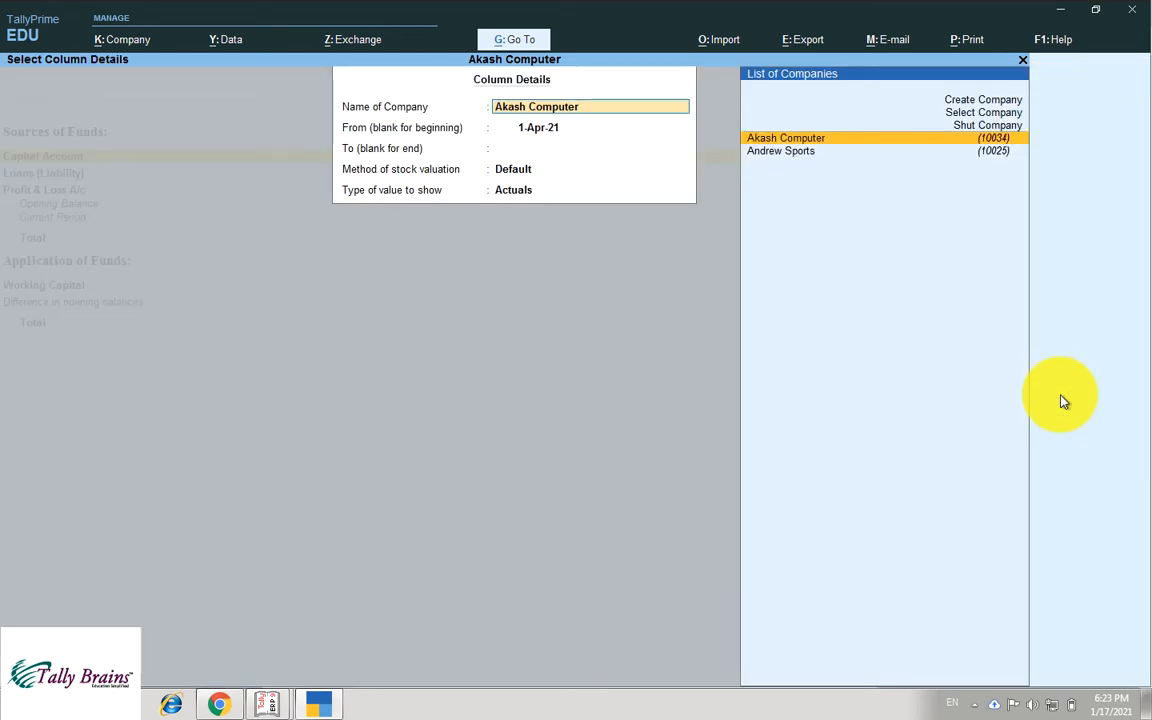
{"action": "key", "text": "Return"}
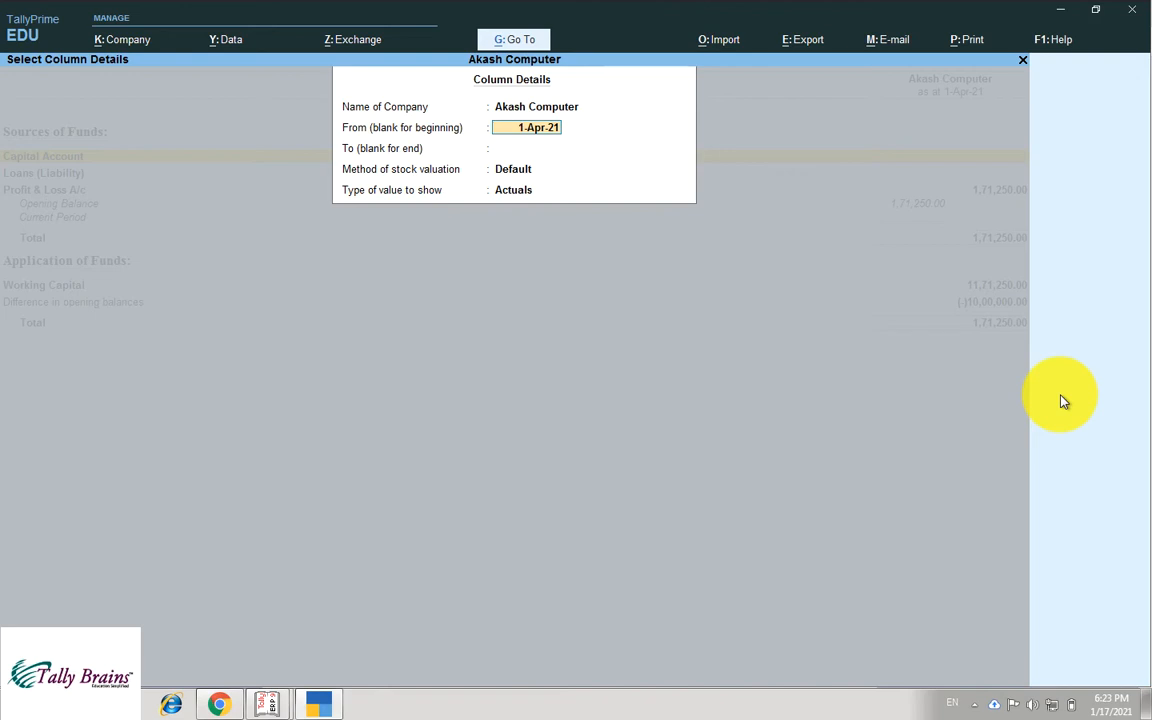
{"action": "type", "text": "a20"}
{"action": "key", "text": "Return"}
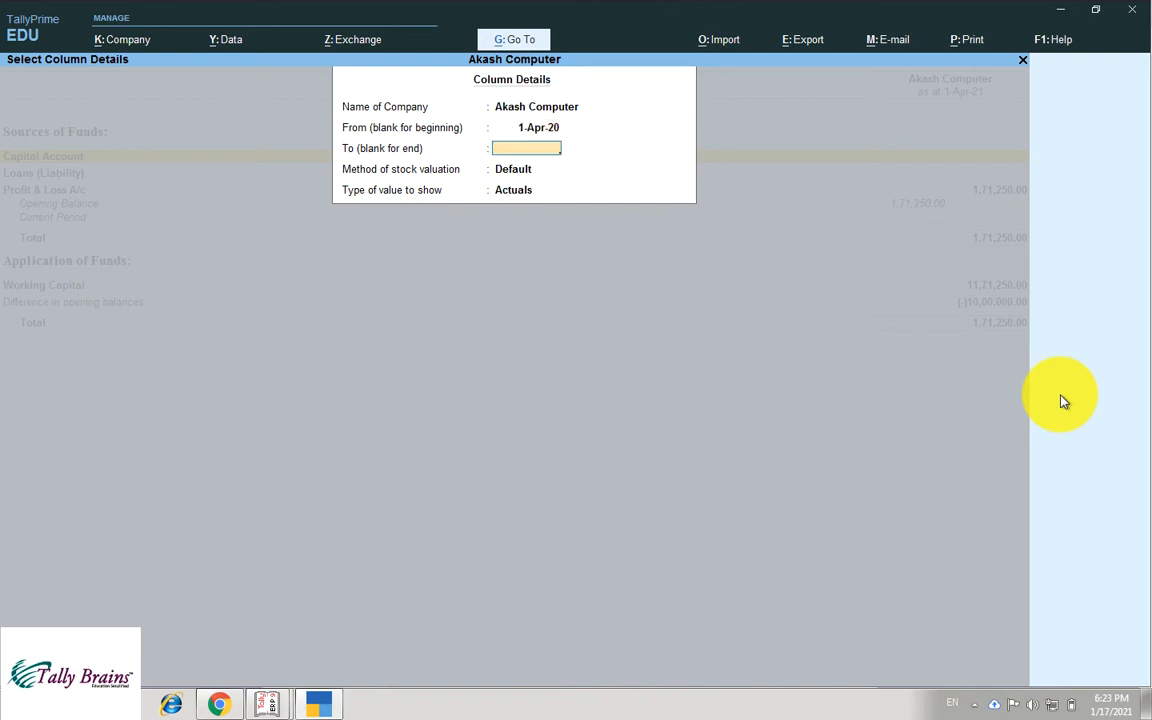
{"action": "type", "text": "m219"}
{"action": "key", "text": "BackSpace"}
{"action": "key", "text": "Return"}
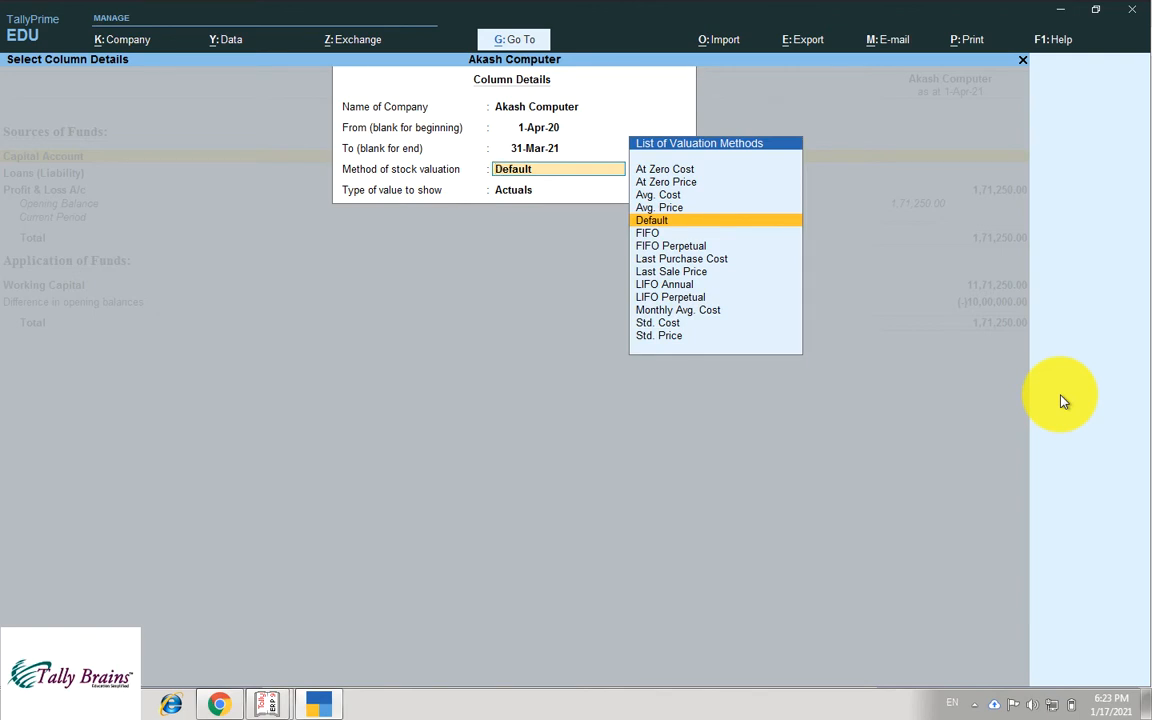
{"action": "key", "text": "Return"}
{"action": "key", "text": "Return"}
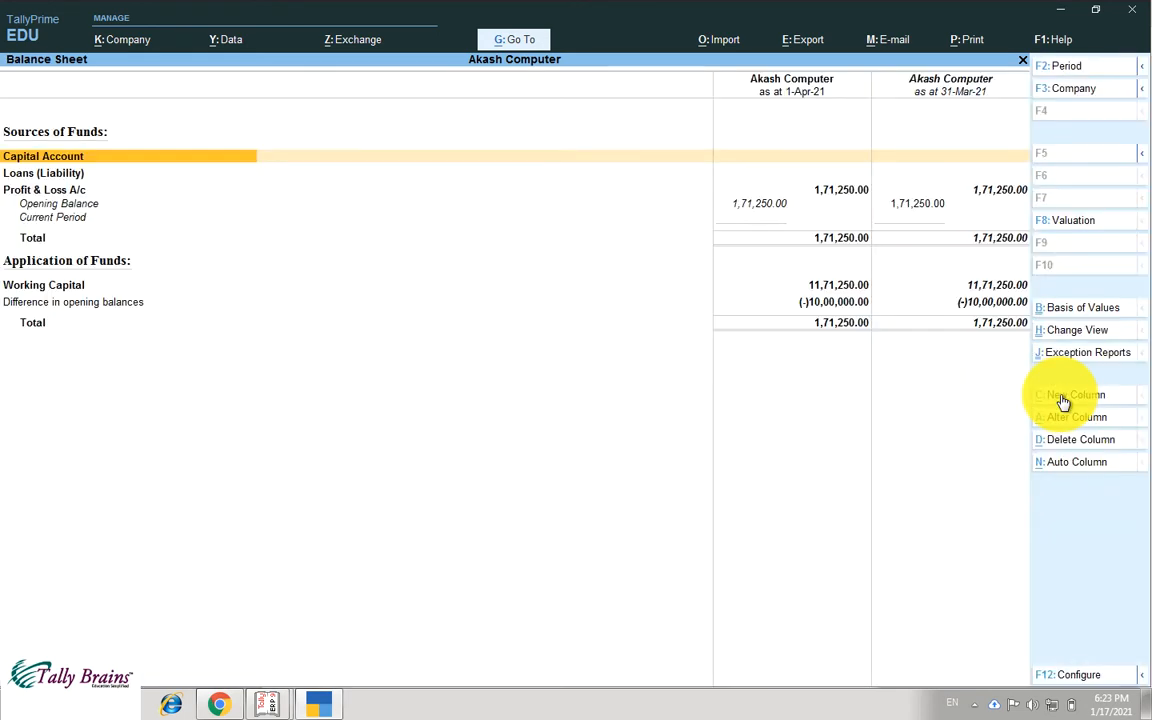
- Compare the two Akash Computer columns down to the Working Capital row
{"action": "key", "text": "Right"}
{"action": "key", "text": "Down"}
{"action": "key", "text": "Down"}
{"action": "key", "text": "Down"}
{"action": "key", "text": "Right"}
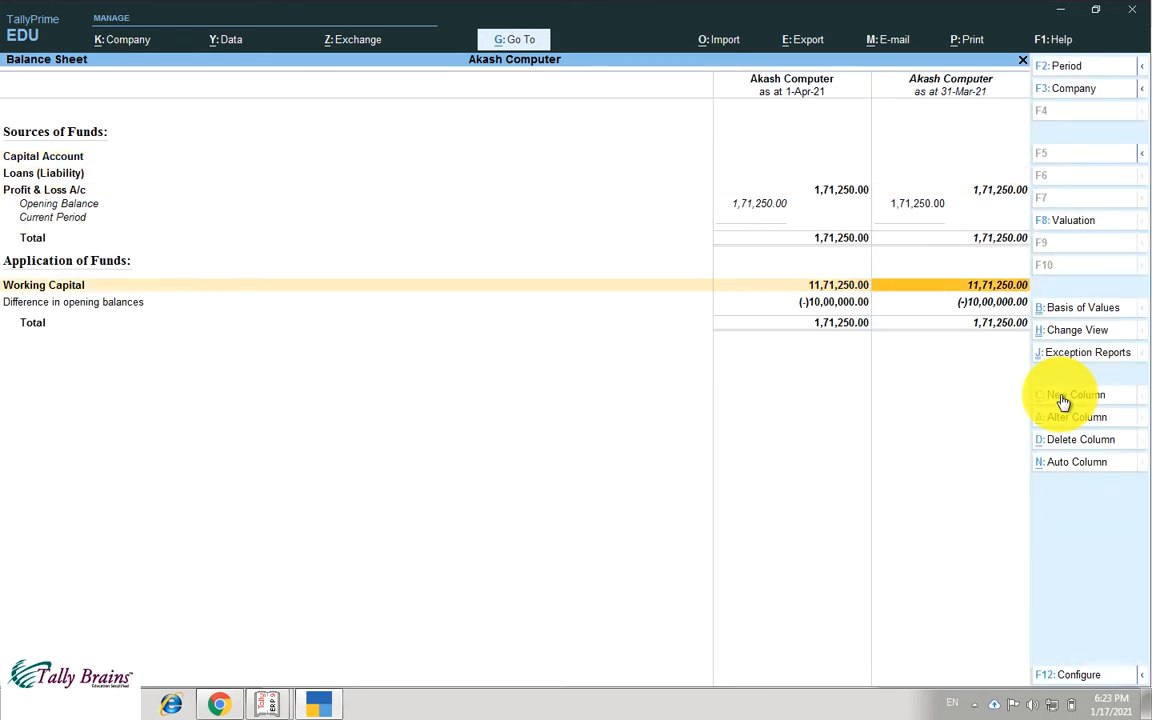
{"action": "key", "text": "Left"}
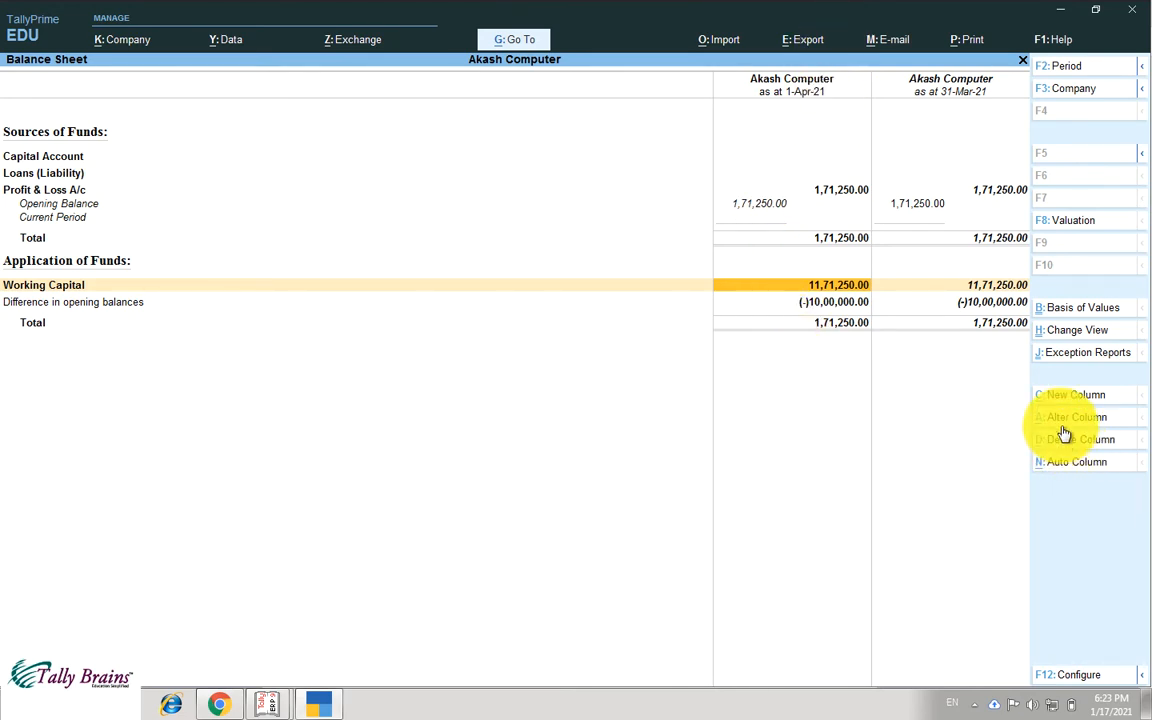
{"action": "left_click", "coordinate": [950, 290]}
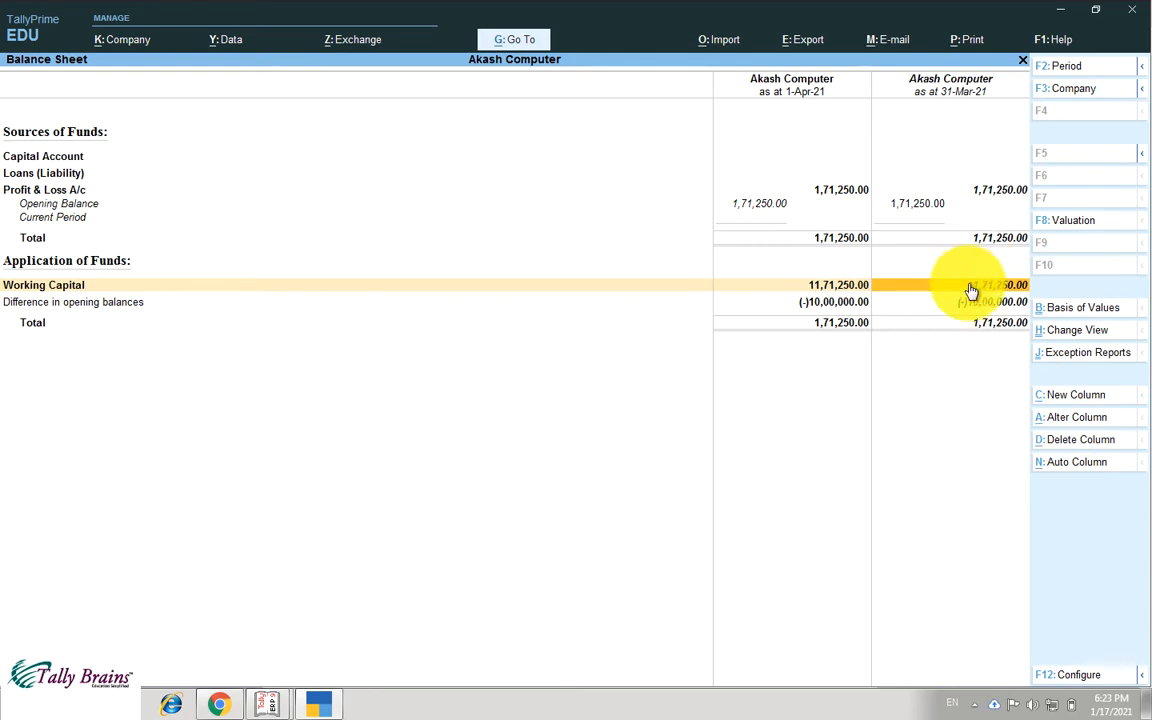
- Alter the first Akash Computer column to end on 31-May-21, keeping the 1-Apr-21 start, Default stock valuation and Actuals
{"action": "key", "text": "Left"}
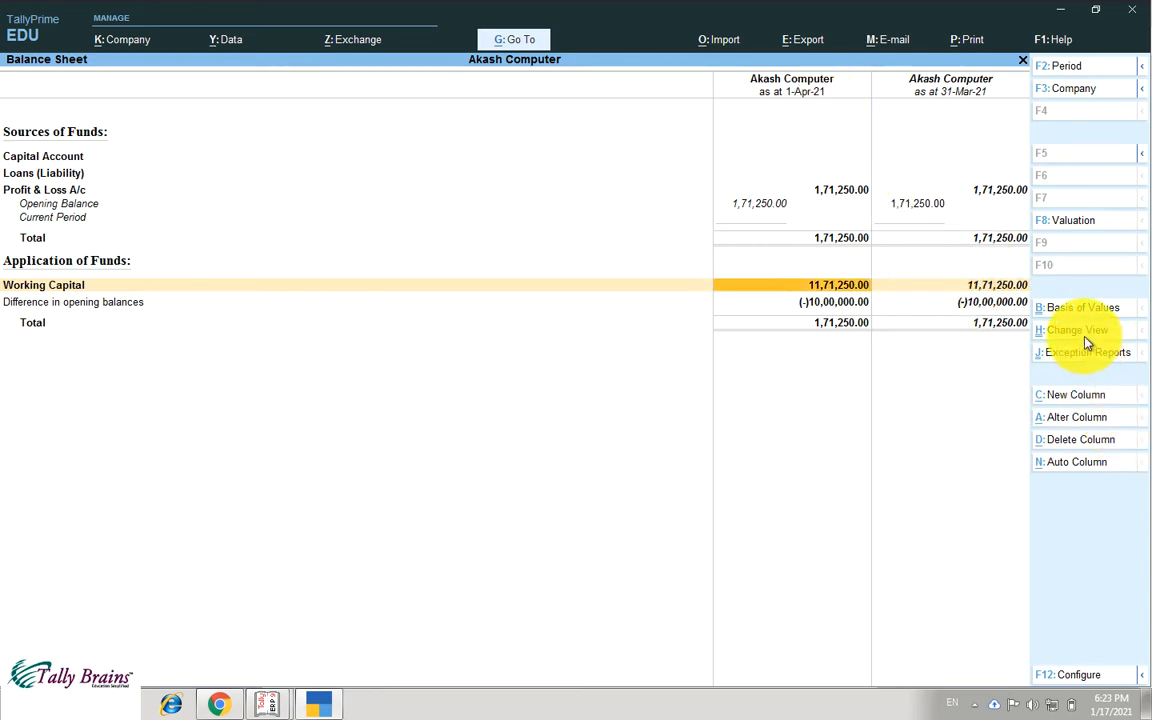
{"action": "left_click", "coordinate": [1072, 418]}
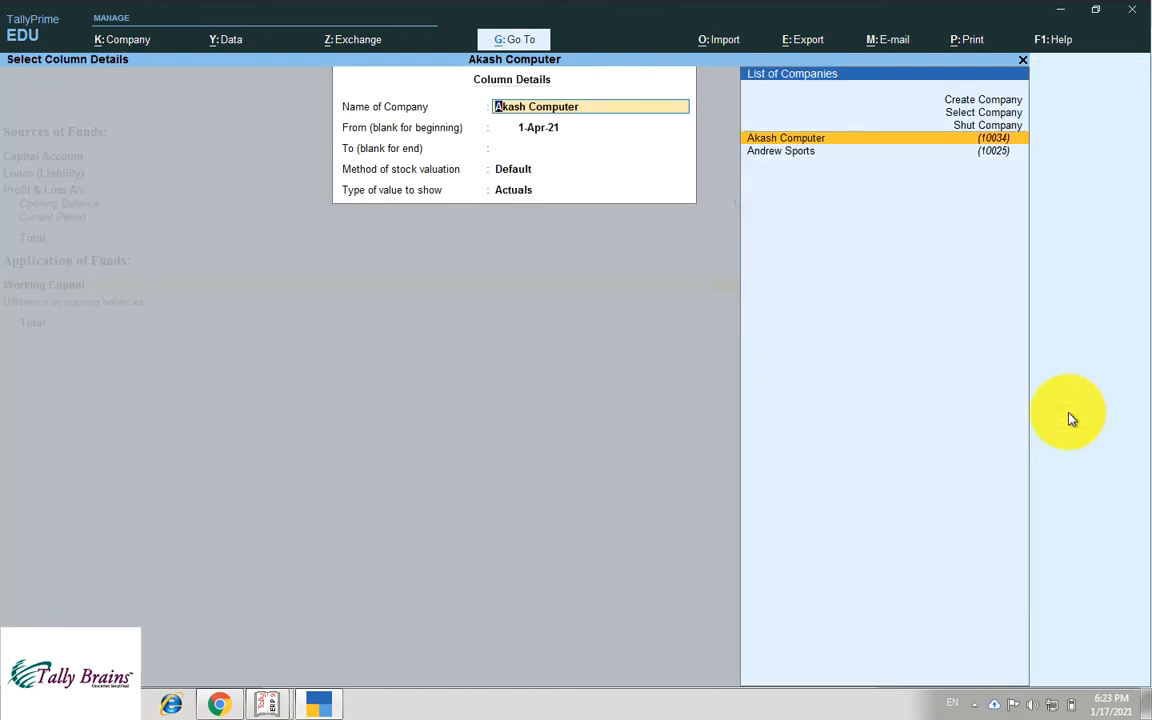
{"action": "key", "text": "Return"}
{"action": "key", "text": "Return"}
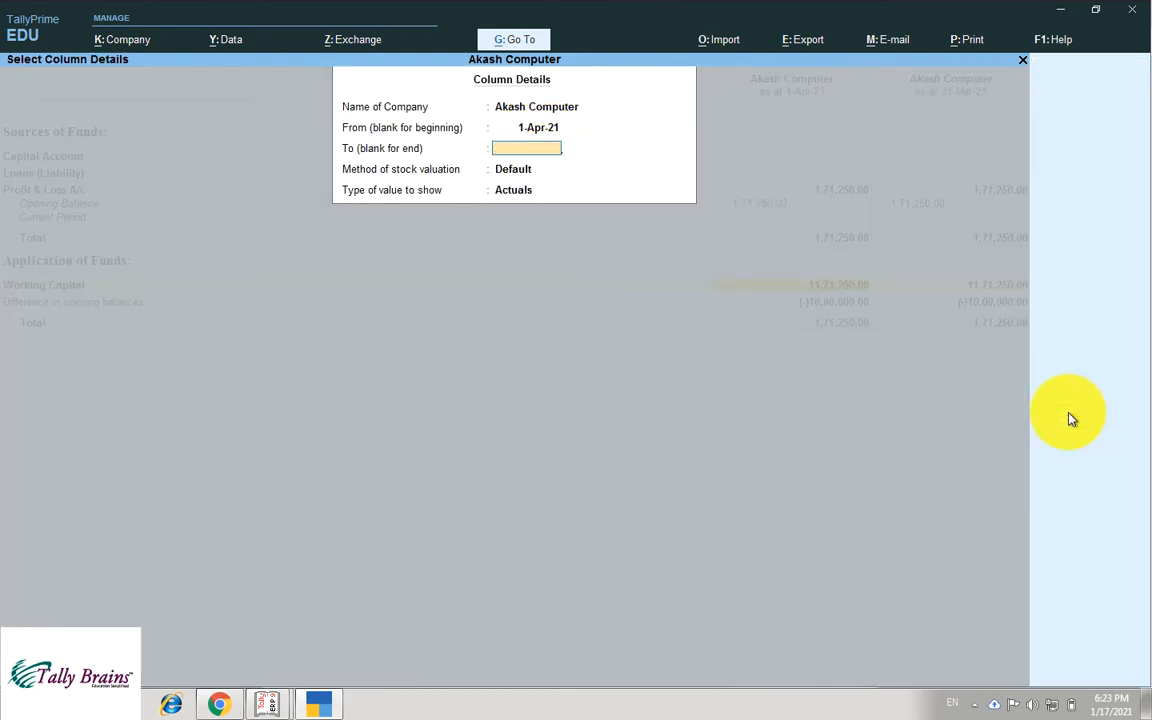
{"action": "type", "text": "31-5"}
{"action": "key", "text": "Return"}
{"action": "key", "text": "Return"}
{"action": "key", "text": "Return"}
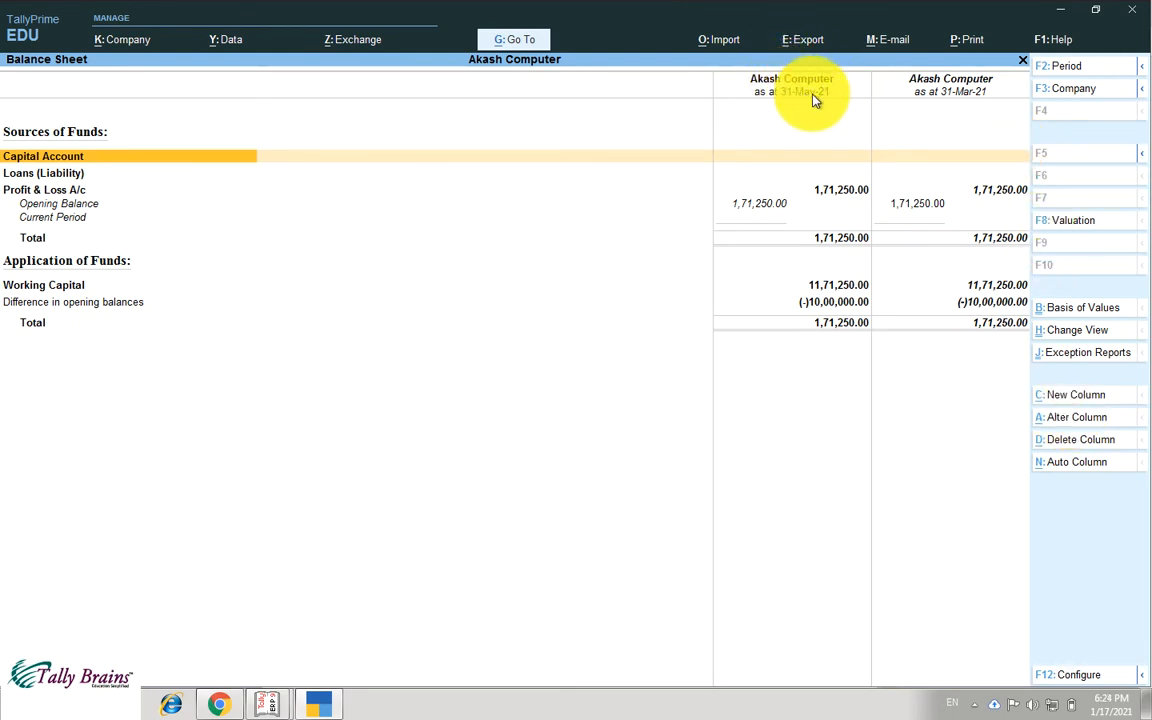
- Delete the Akash Computer column dated 31-Mar-21 from the Balance Sheet
{"action": "left_click", "coordinate": [1091, 418]}
{"action": "key", "text": "Down"}
{"action": "key", "text": "Right"}
{"action": "key", "text": "Left"}
{"action": "key", "text": "Down"}
{"action": "key", "text": "Down"}
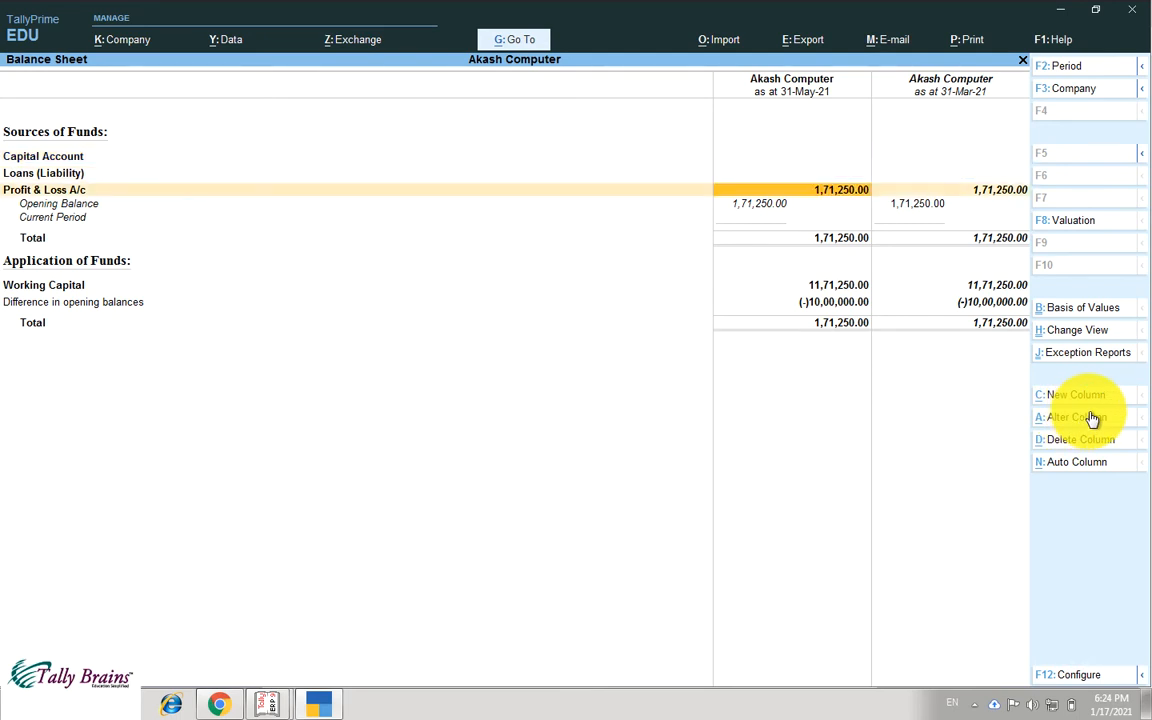
{"action": "key", "text": "Right"}
{"action": "left_click", "coordinate": [1069, 441]}
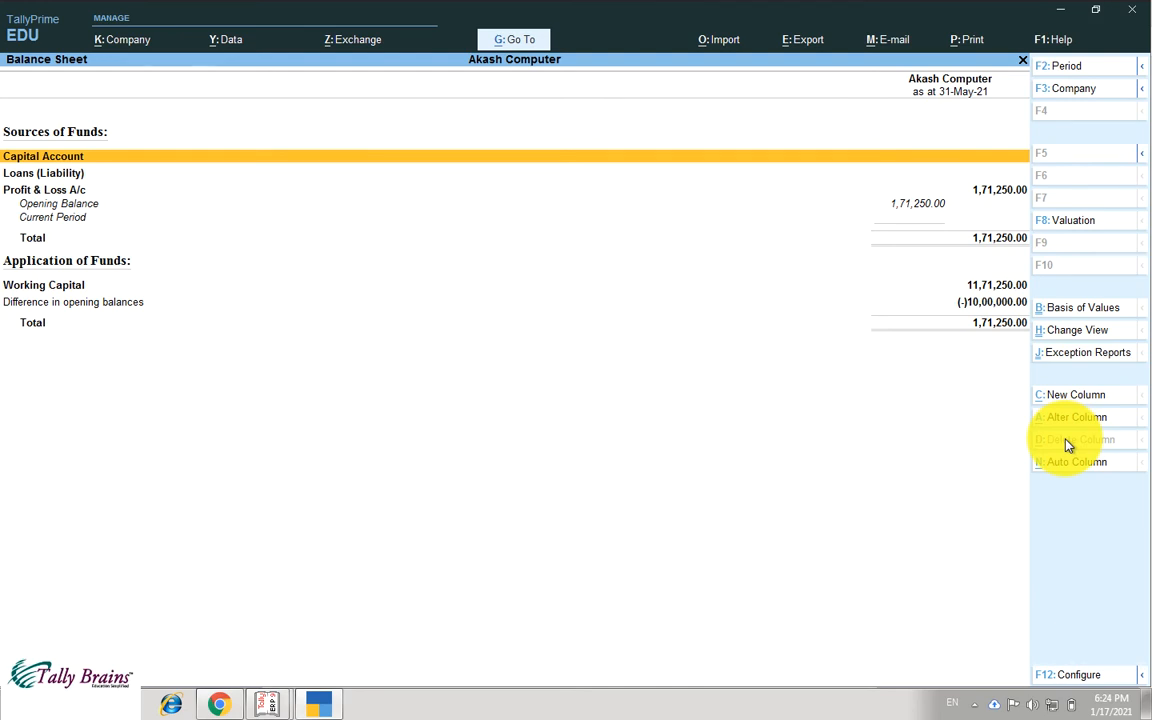
- Repeat the Balance Sheet in 4 Week Month auto columns for the period to 31-May-21 and look across the columns
{"action": "left_click", "coordinate": [1069, 465]}
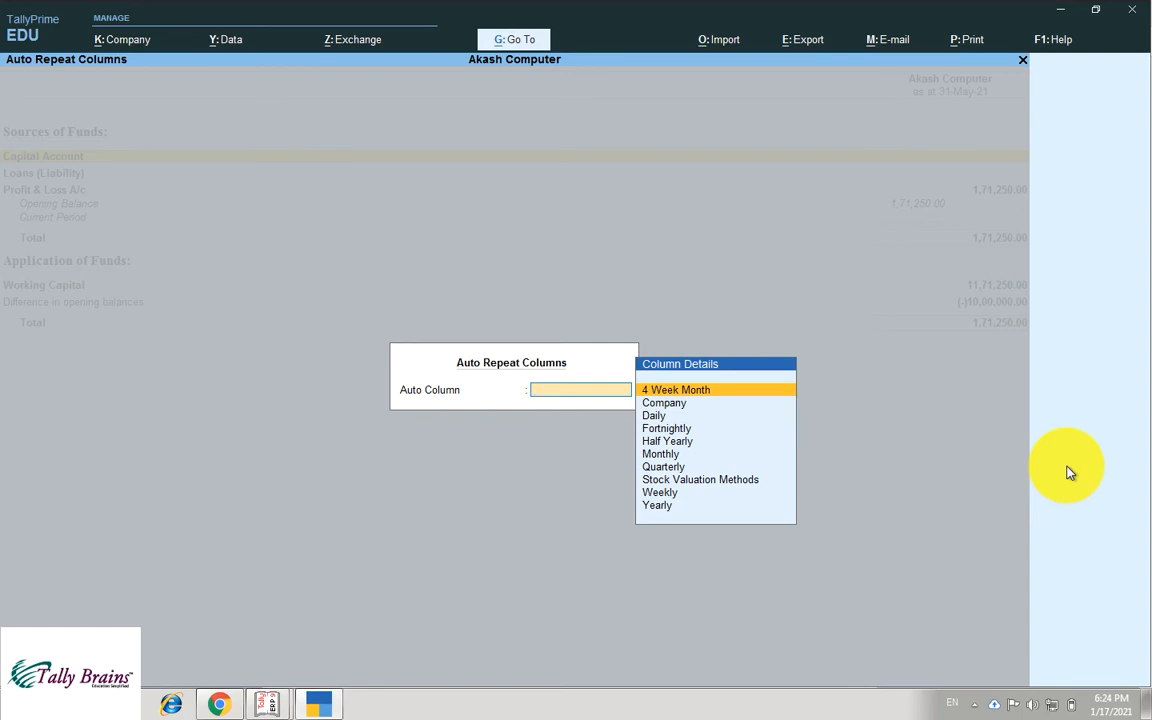
{"action": "key", "text": "Return"}
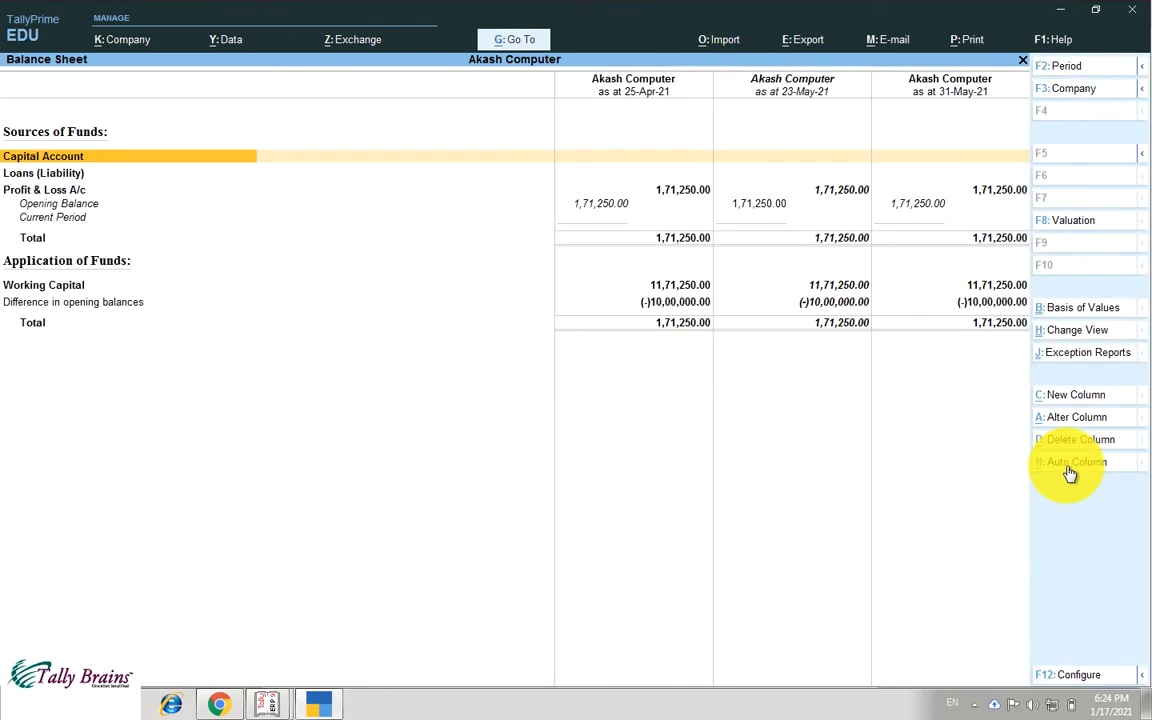
{"action": "key", "text": "Right"}
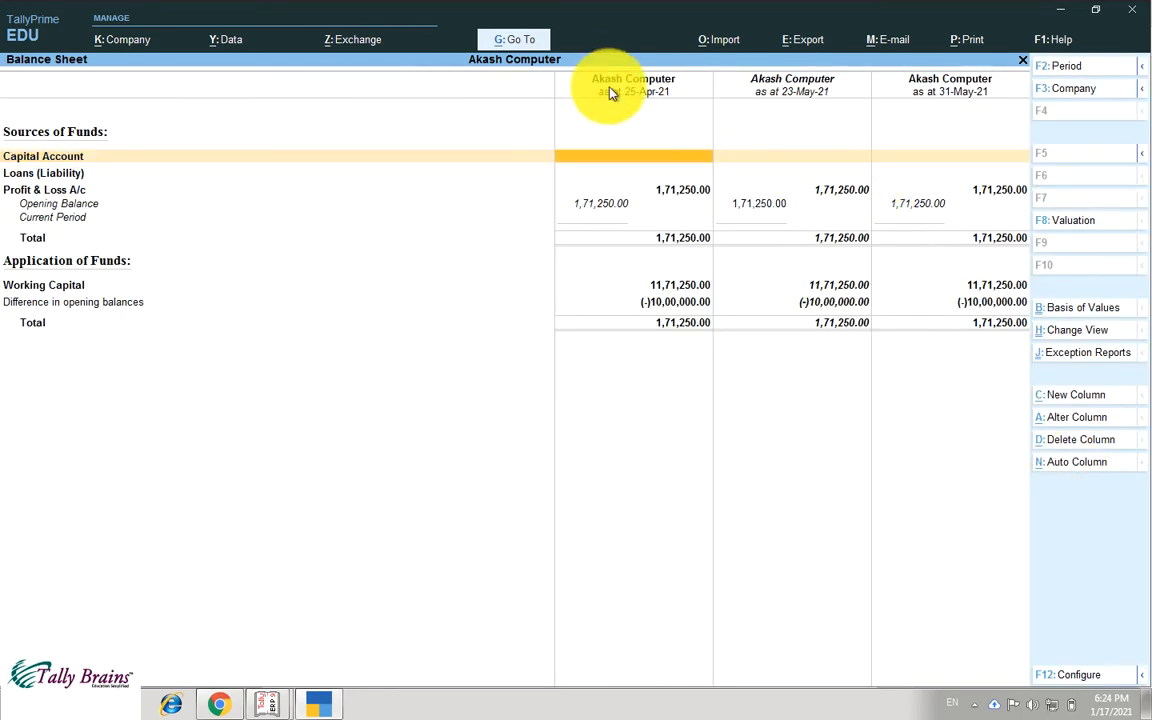
{"action": "key", "text": "Right"}
{"action": "key", "text": "Right"}
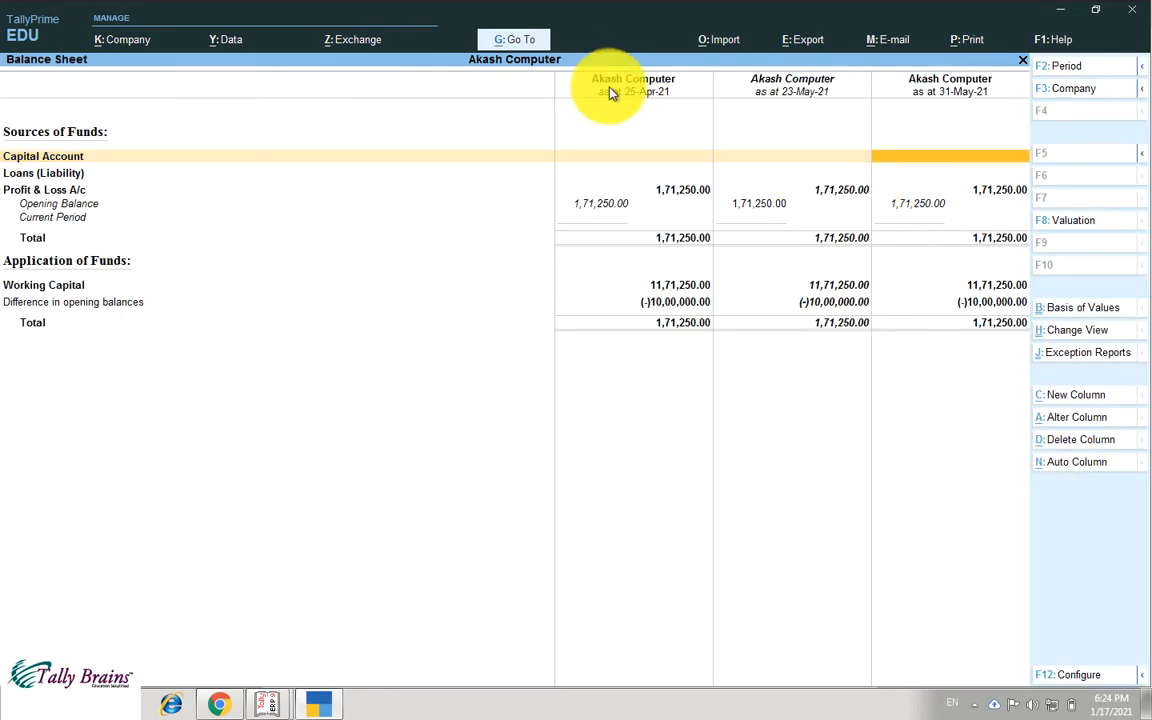
{"action": "key", "text": "Left"}
{"action": "key", "text": "Left"}
{"action": "key", "text": "Left"}
{"action": "key", "text": "Right"}
{"action": "key", "text": "Right"}
{"action": "key", "text": "Right"}
{"action": "key", "text": "Left"}
{"action": "key", "text": "Left"}
{"action": "key", "text": "Right"}
{"action": "key", "text": "Right"}
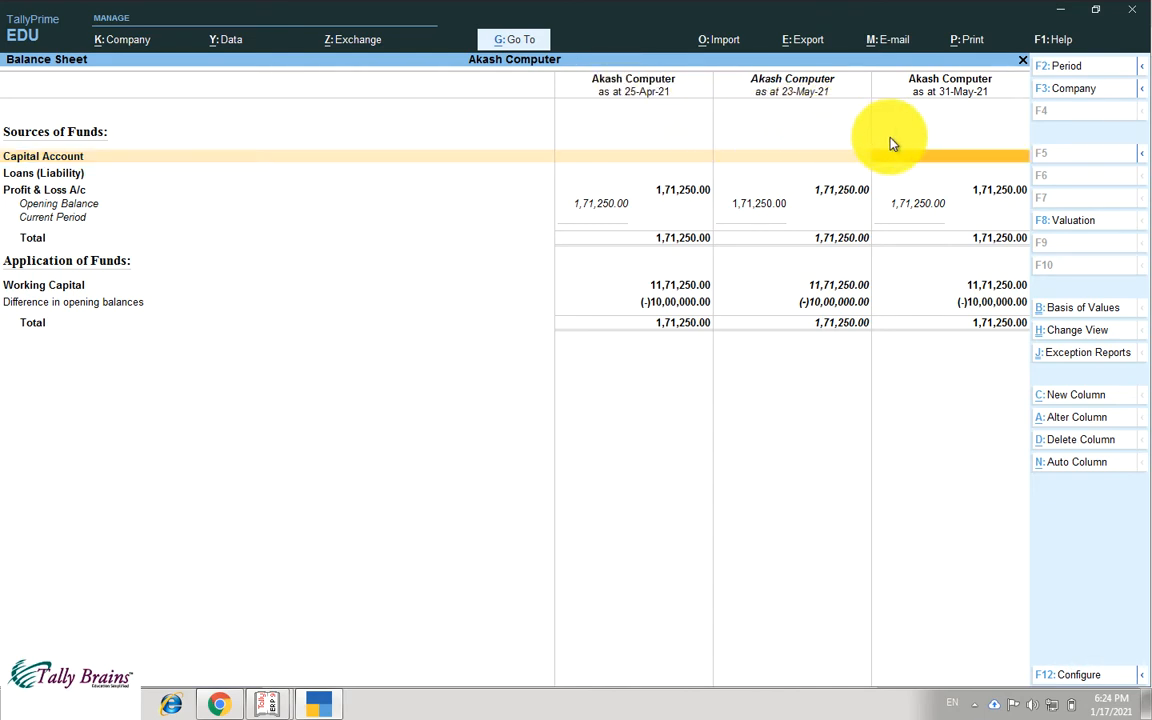
- Reopen the Balance Sheet with its original period and repeat it in 4 Week Month auto columns
{"action": "key", "text": "Escape"}
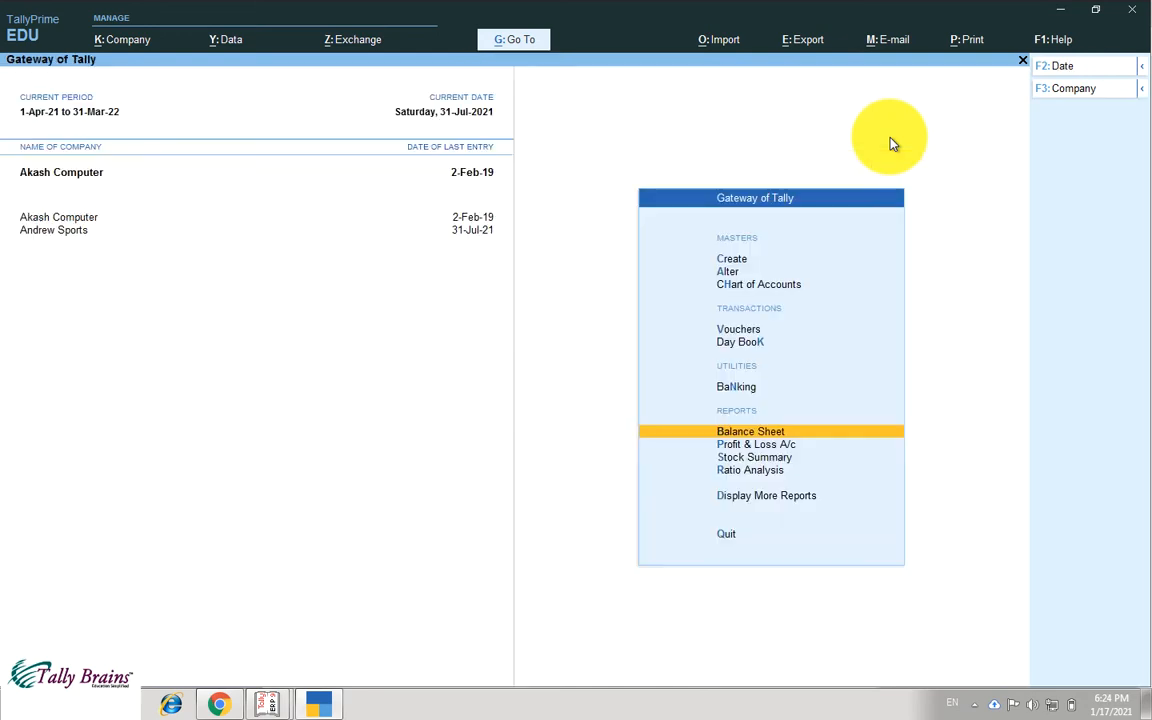
{"action": "key", "text": "Return"}
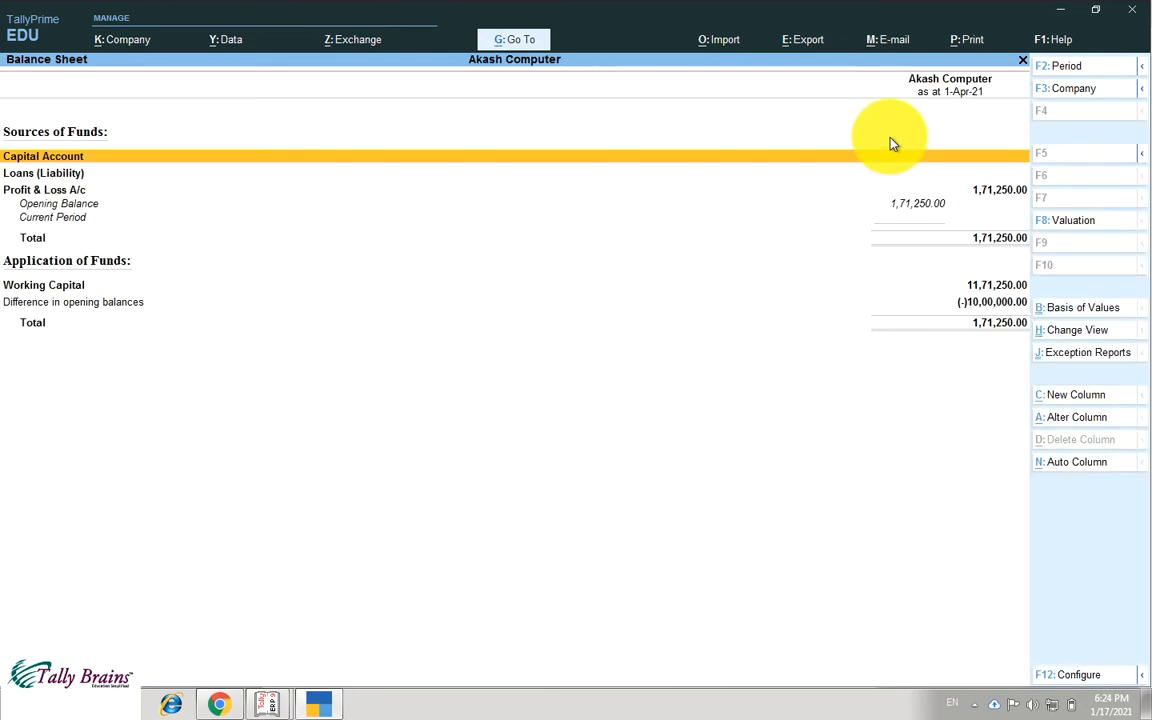
{"action": "left_click", "coordinate": [1058, 463]}
{"action": "key", "text": "Return"}
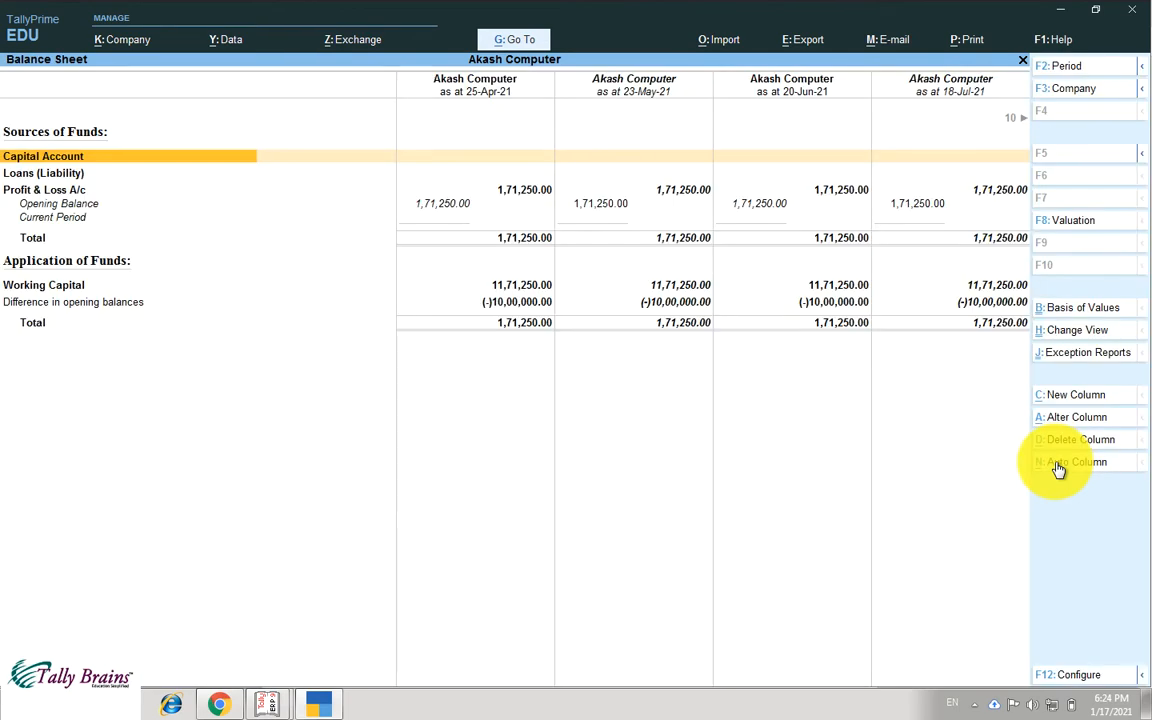
- Examine the 4-week Balance Sheet columns across the financial year and return to the first one
{"action": "key", "text": "Right"}
{"action": "key", "text": "Right"}
{"action": "key", "text": "Right"}
{"action": "key", "text": "Right"}
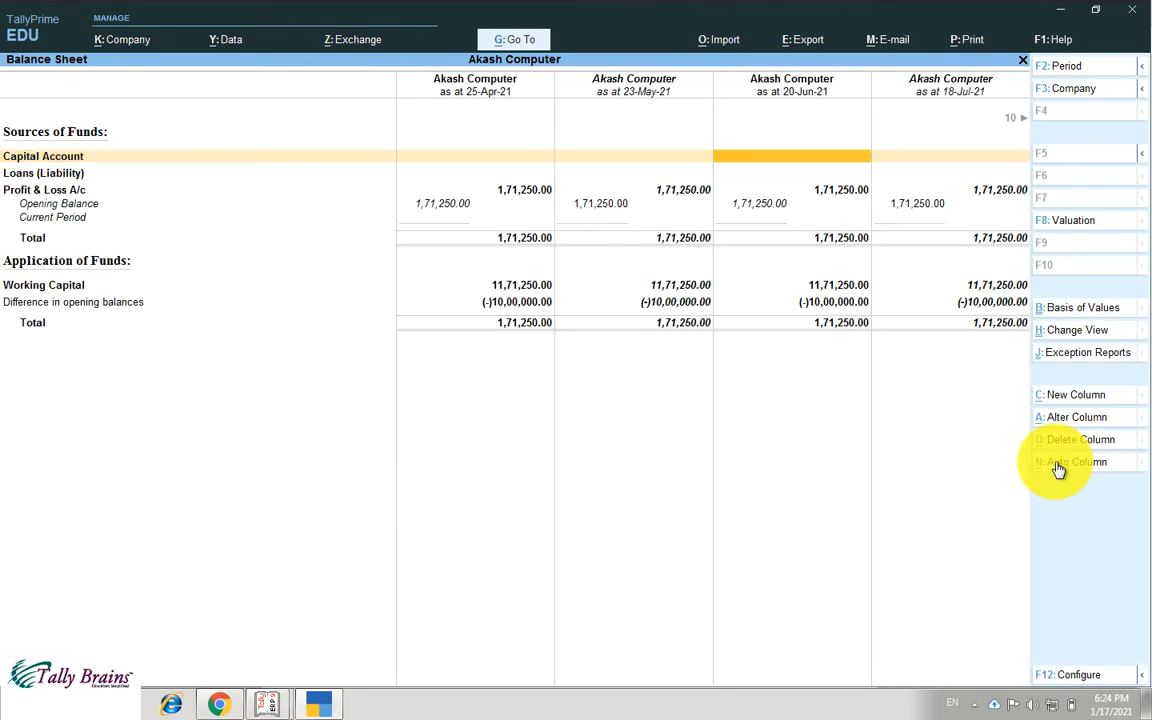
{"action": "key", "text": "Right"}
{"action": "key", "text": "Right"}
{"action": "key", "text": "Right"}
{"action": "key", "text": "Right"}
{"action": "key", "text": "Right"}
{"action": "key", "text": "Right"}
{"action": "key", "text": "Right"}
{"action": "key", "text": "Right"}
{"action": "key", "text": "Right"}
{"action": "key", "text": "Right"}
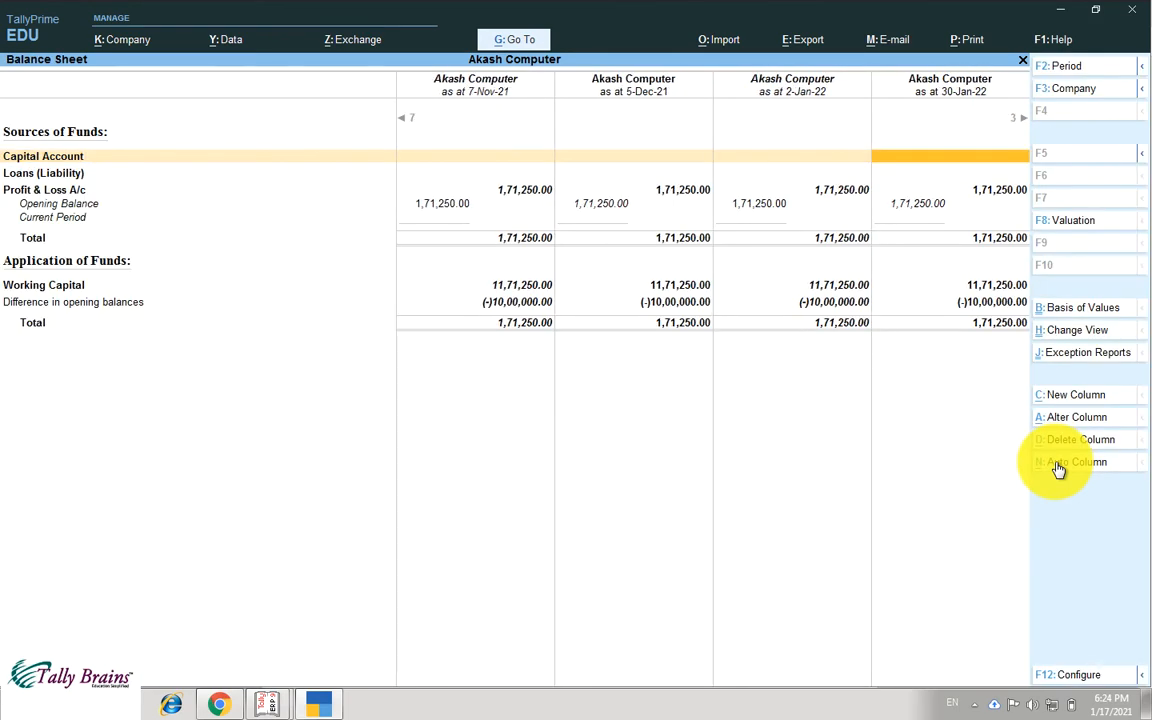
{"action": "key", "text": "Left"}
{"action": "key", "text": "Left"}
{"action": "key", "text": "Left"}
{"action": "key", "text": "Left"}
{"action": "key", "text": "Left"}
{"action": "key", "text": "Left"}
{"action": "key", "text": "Left"}
{"action": "key", "text": "Left"}
{"action": "key", "text": "Left"}
{"action": "key", "text": "Left"}
{"action": "key", "text": "Left"}
{"action": "key", "text": "Left"}
{"action": "key", "text": "Left"}
{"action": "key", "text": "Left"}
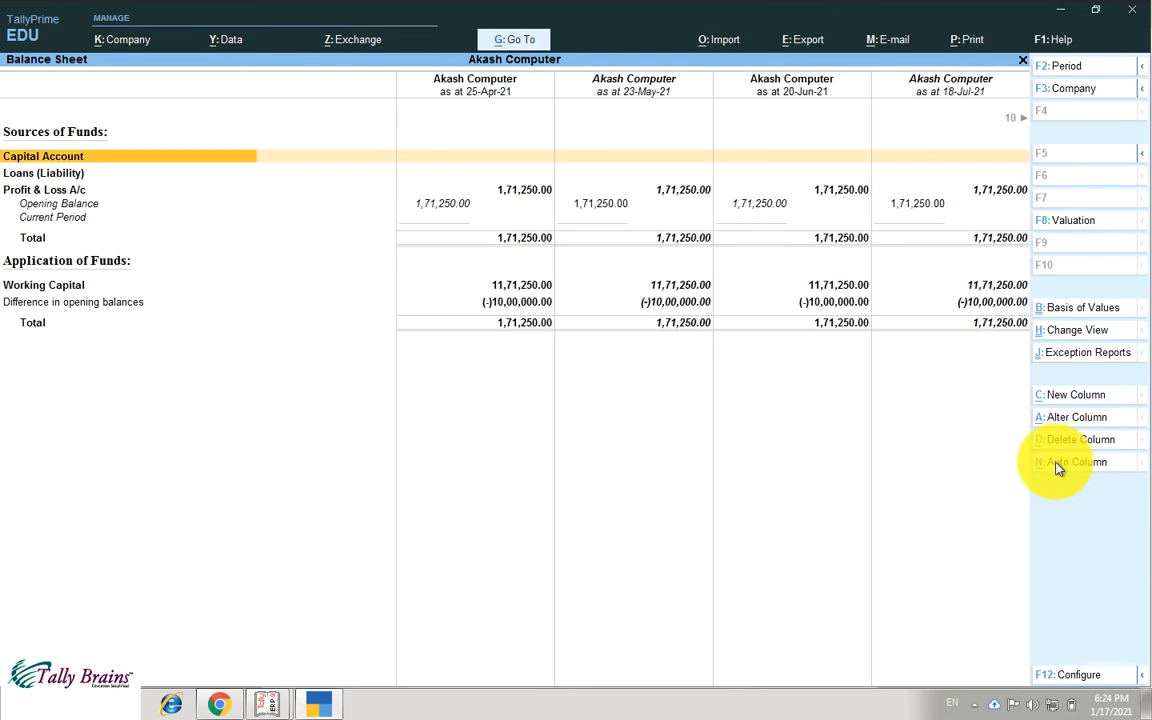
- Change the auto columns to repeat by Company
{"action": "left_click", "coordinate": [1059, 466]}
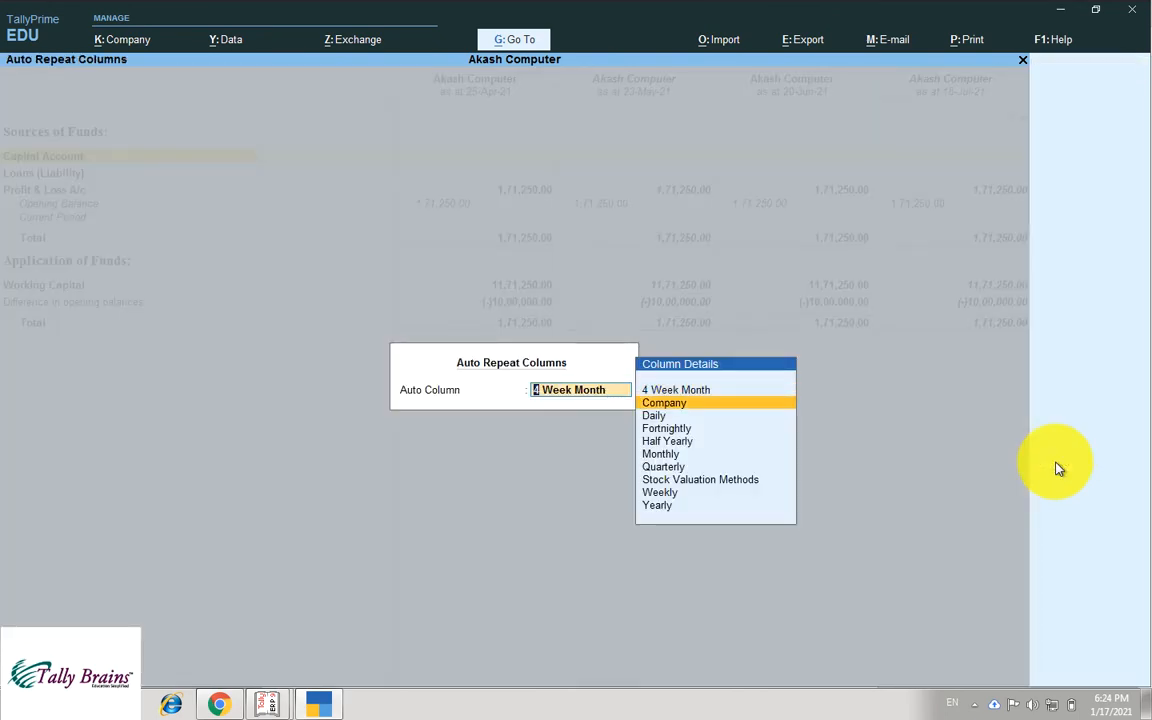
{"action": "key", "text": "Return"}
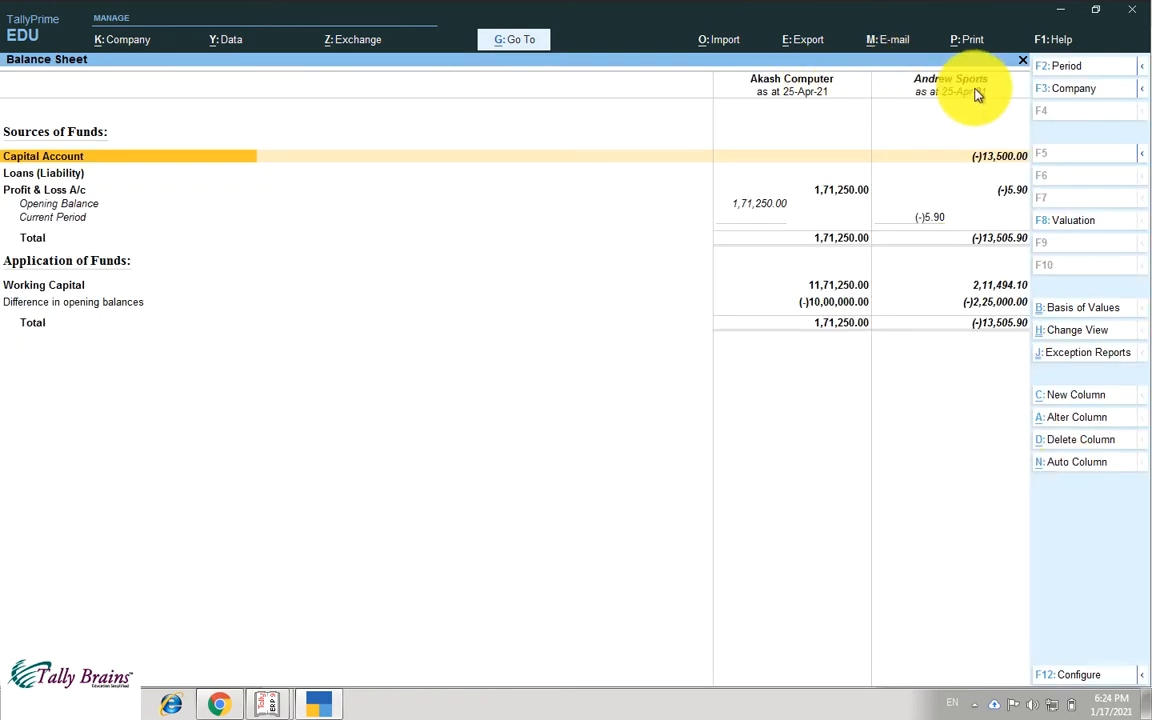
- Examine the repeat options offered for auto columns, from 4 Week Month through Yearly, and leave the Company columns in place
{"action": "left_click", "coordinate": [1084, 465]}
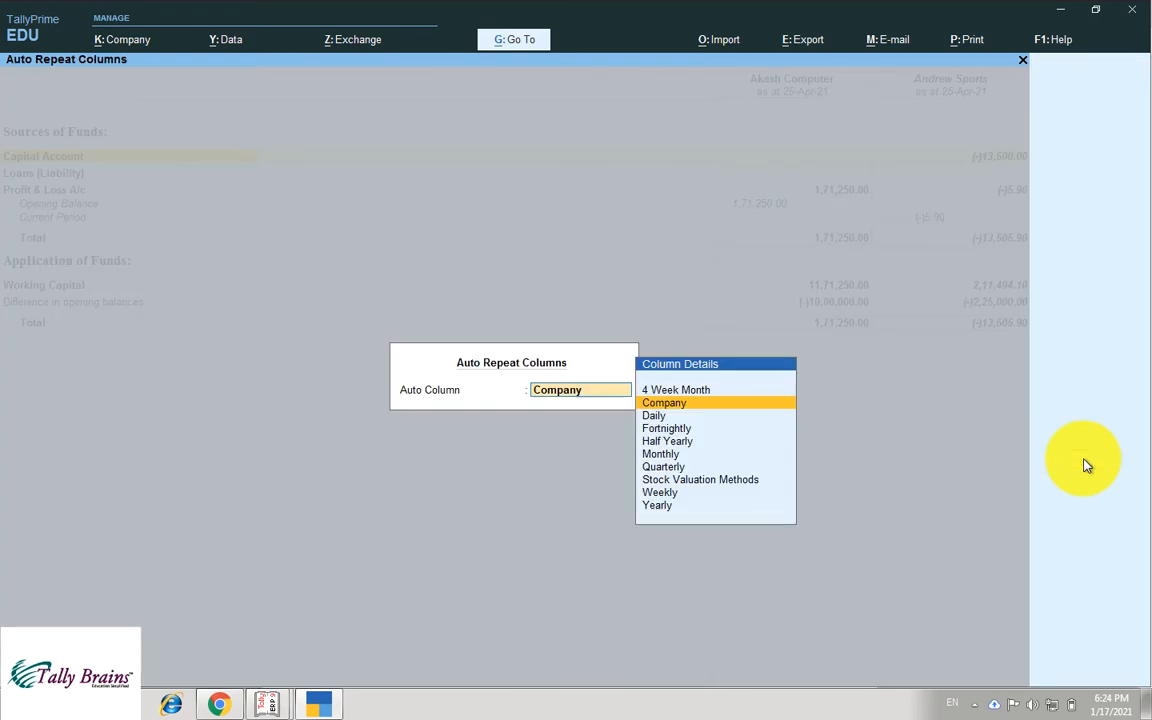
{"action": "key", "text": "Down"}
{"action": "key", "text": "Down"}
{"action": "key", "text": "Down"}
{"action": "key", "text": "Down"}
{"action": "key", "text": "Down"}
{"action": "key", "text": "Down"}
{"action": "key", "text": "Down"}
{"action": "key", "text": "Down"}
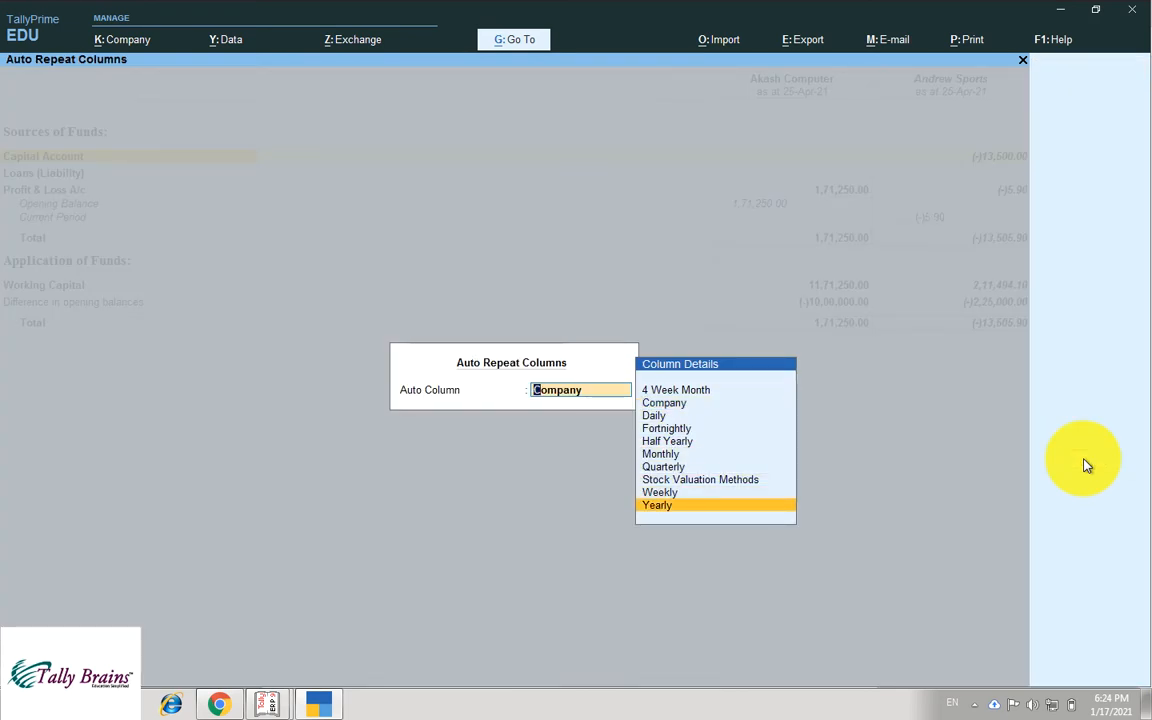
{"action": "key", "text": "Up"}
{"action": "key", "text": "Up"}
{"action": "key", "text": "Up"}
{"action": "key", "text": "Up"}
{"action": "key", "text": "Up"}
{"action": "key", "text": "Down"}
{"action": "key", "text": "Down"}
{"action": "key", "text": "Down"}
{"action": "key", "text": "Down"}
{"action": "key", "text": "Down"}
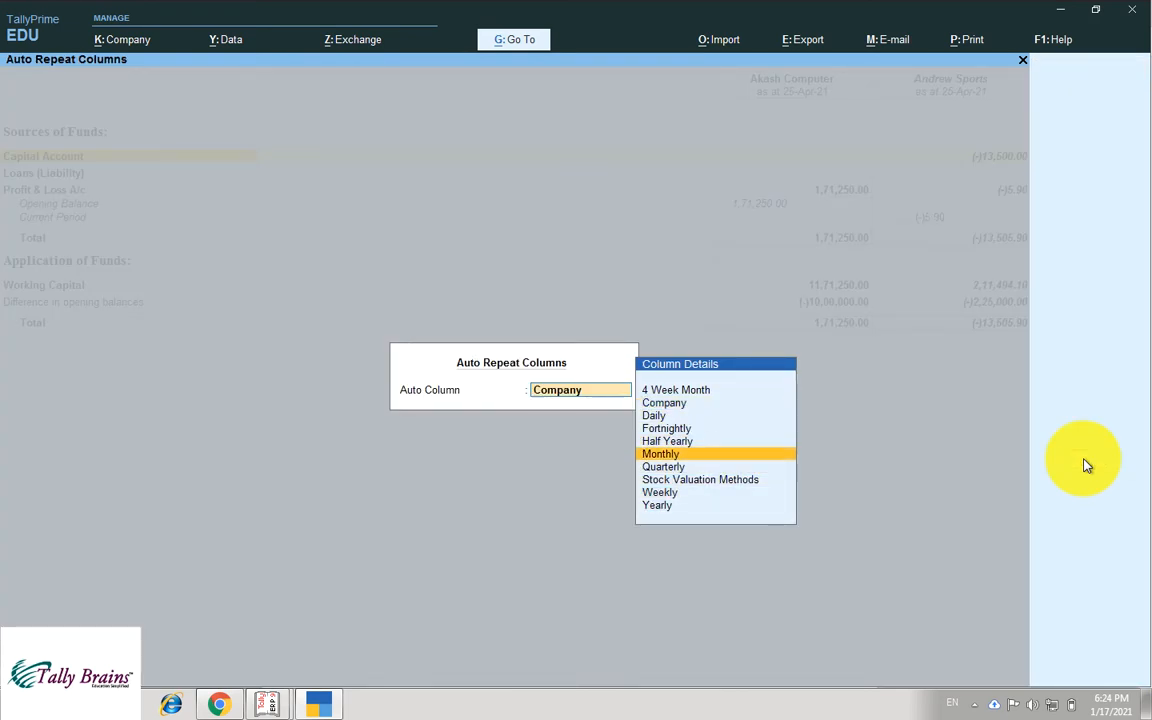
{"action": "key", "text": "Up"}
{"action": "key", "text": "Up"}
{"action": "key", "text": "Up"}
{"action": "key", "text": "Up"}
{"action": "key", "text": "Up"}
{"action": "key", "text": "Up"}
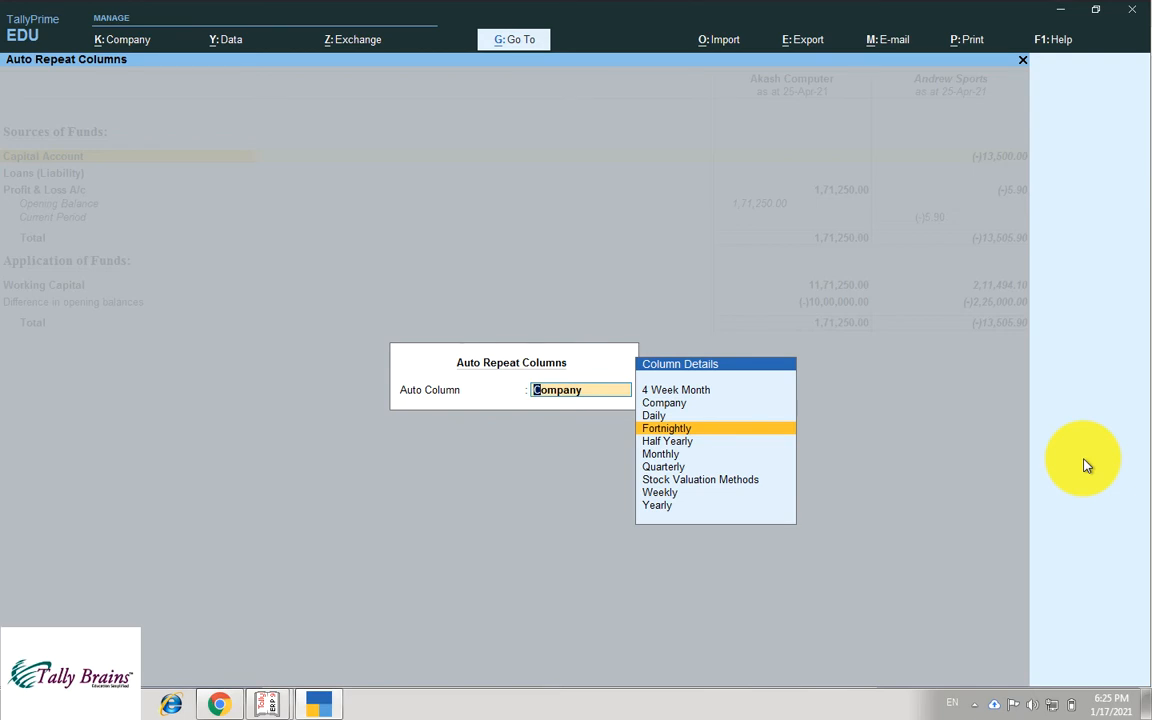
{"action": "key", "text": "Escape"}
{"action": "key", "text": "Escape"}
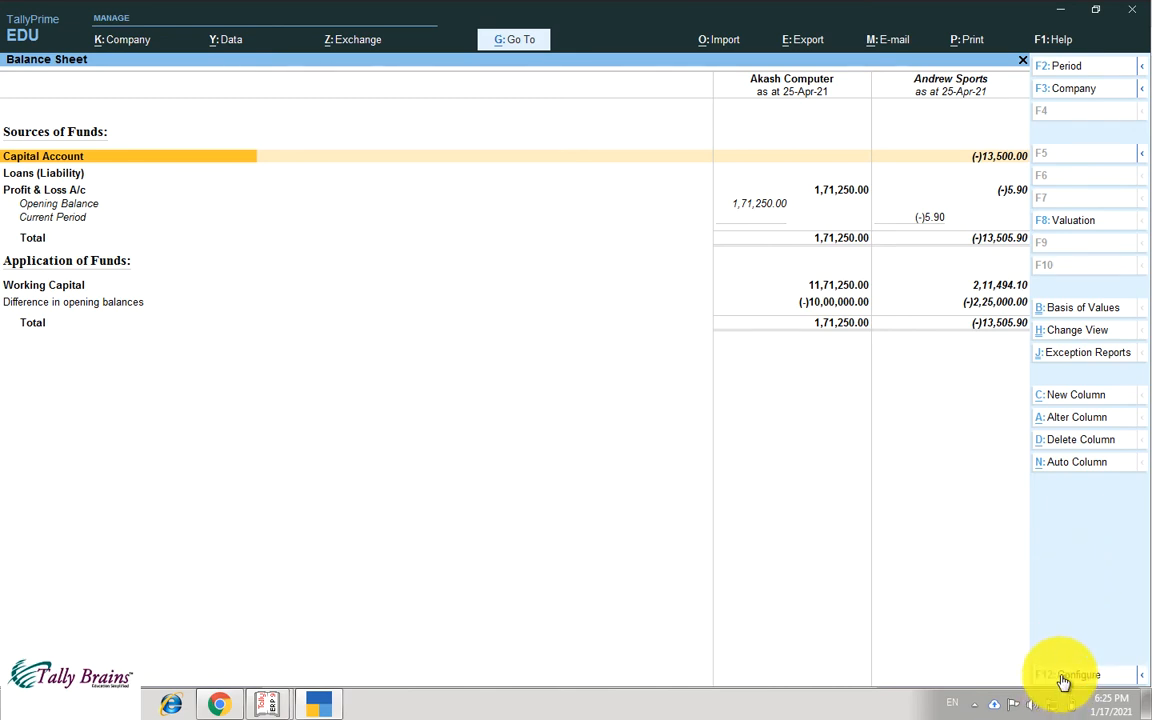
- Reopen the Balance Sheet for the single company and change it to the Horizontal view
{"action": "key", "text": "Escape"}
{"action": "key", "text": "Return"}
{"action": "left_click", "coordinate": [1068, 330]}
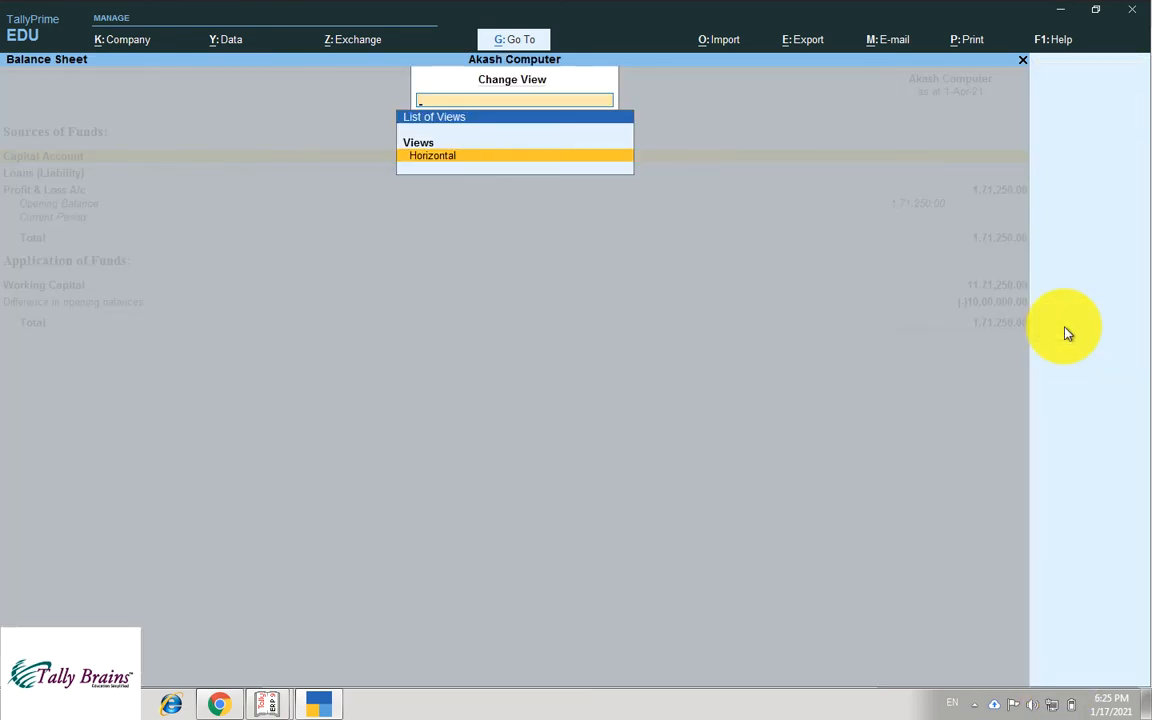
{"action": "key", "text": "Escape"}
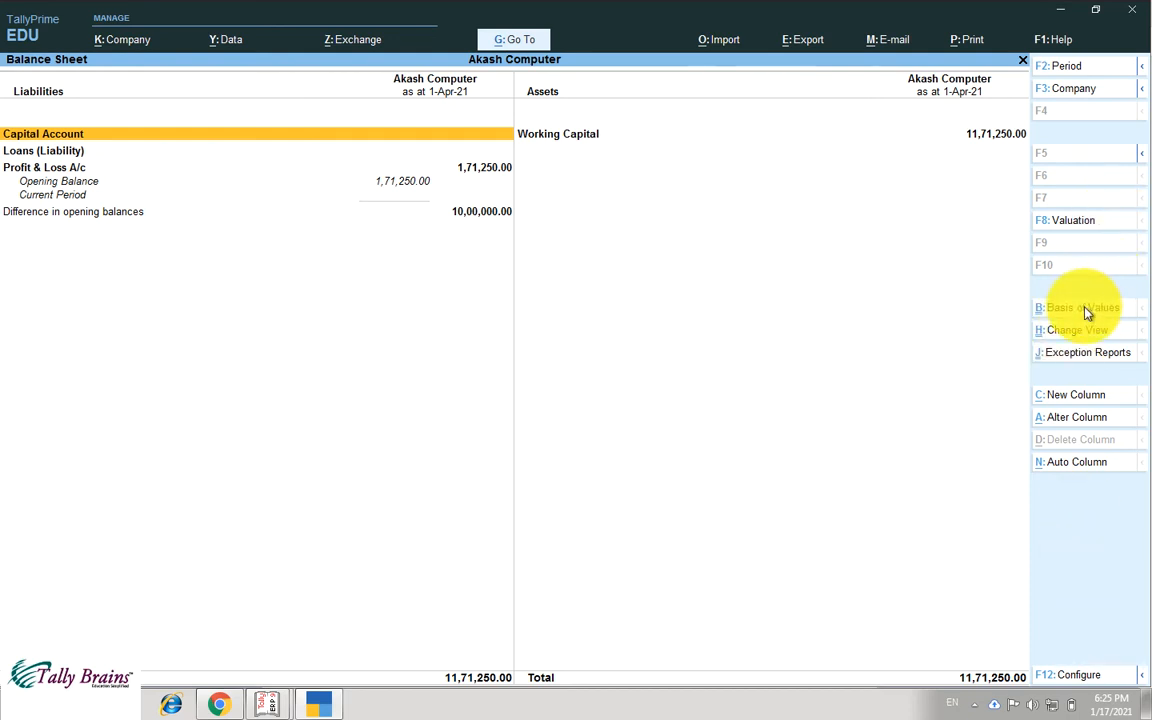
- Set Include Working Capital to No in the Balance Sheet's basis of values
{"action": "left_click", "coordinate": [1087, 312]}
{"action": "key", "text": "Return"}
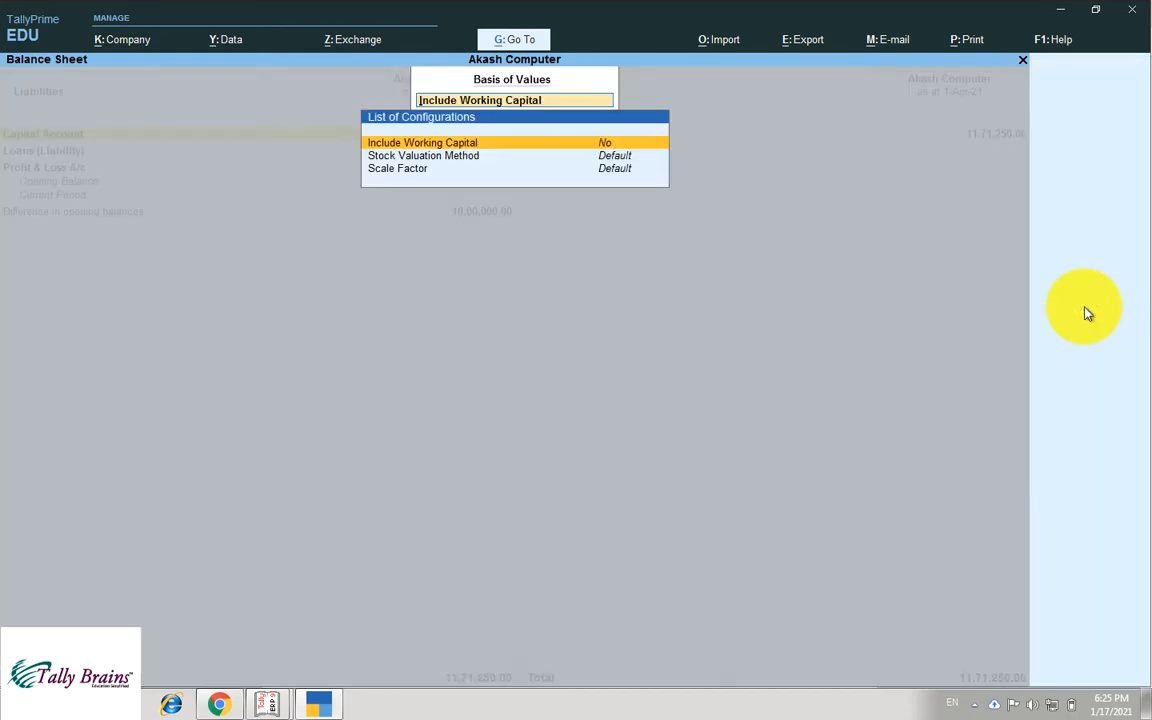
{"action": "key", "text": "Escape"}
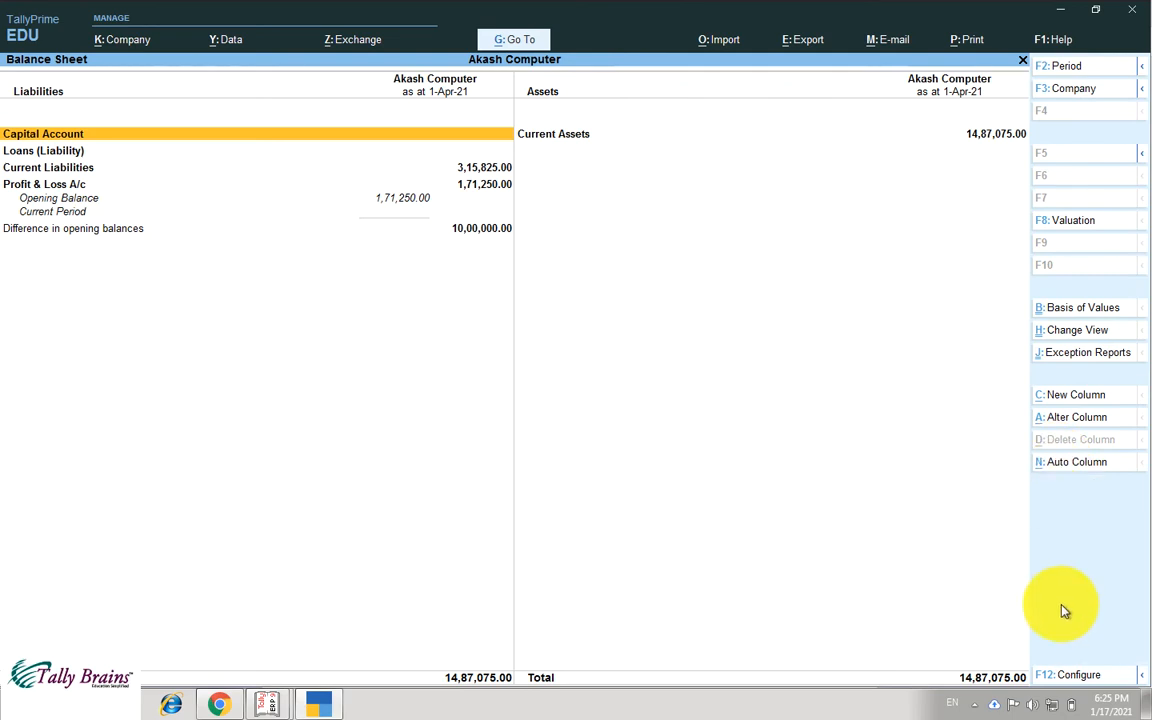
- Configure the Balance Sheet to show percentages
{"action": "left_click", "coordinate": [1065, 680]}
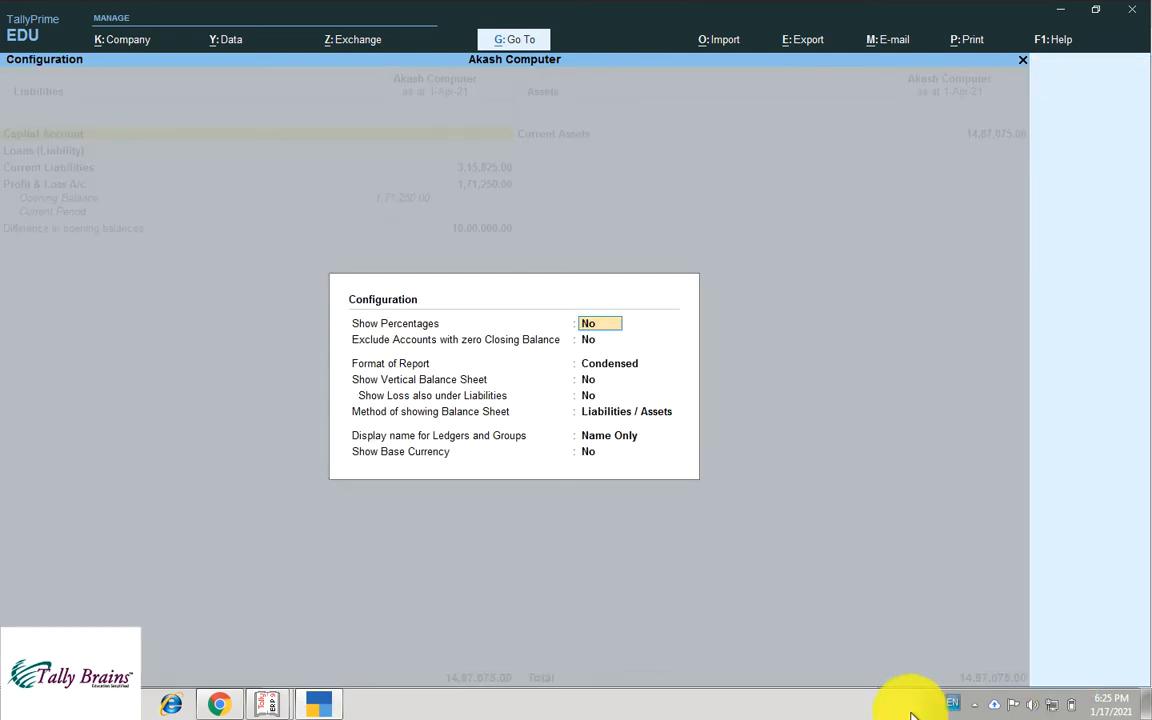
{"action": "type", "text": "y"}
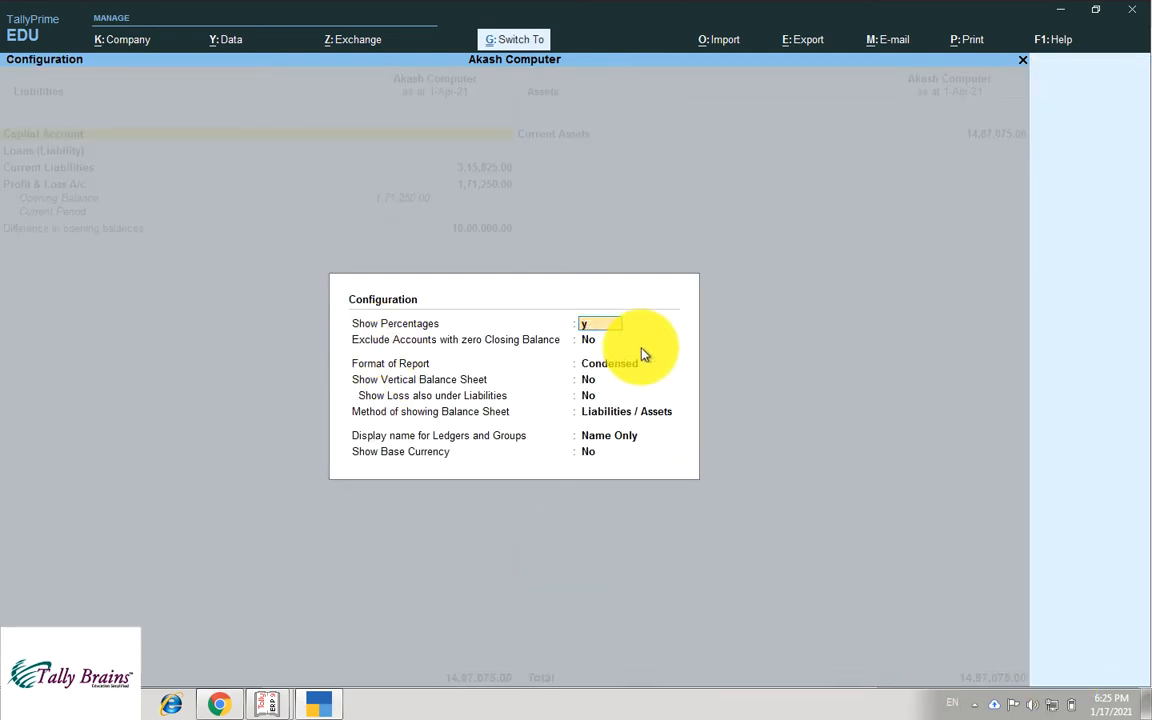
{"action": "key", "text": "ctrl+a"}
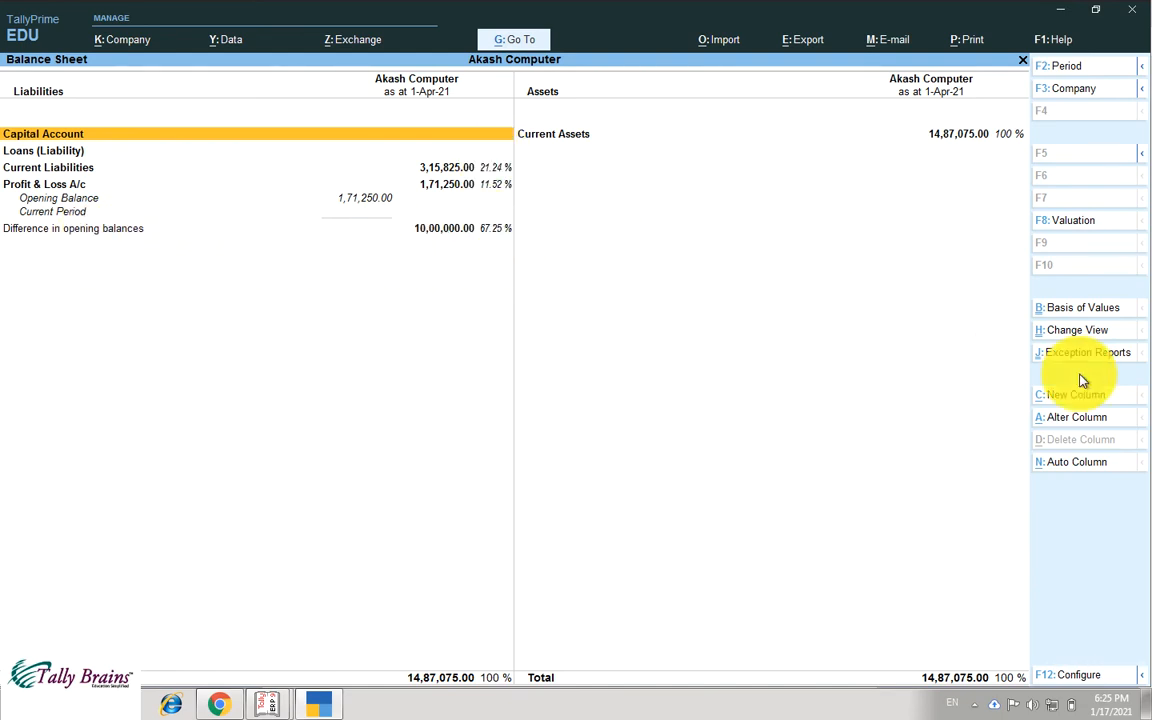
- Turn off percentages and exclude accounts with zero closing balance from the Balance Sheet
{"action": "left_click", "coordinate": [1068, 677]}
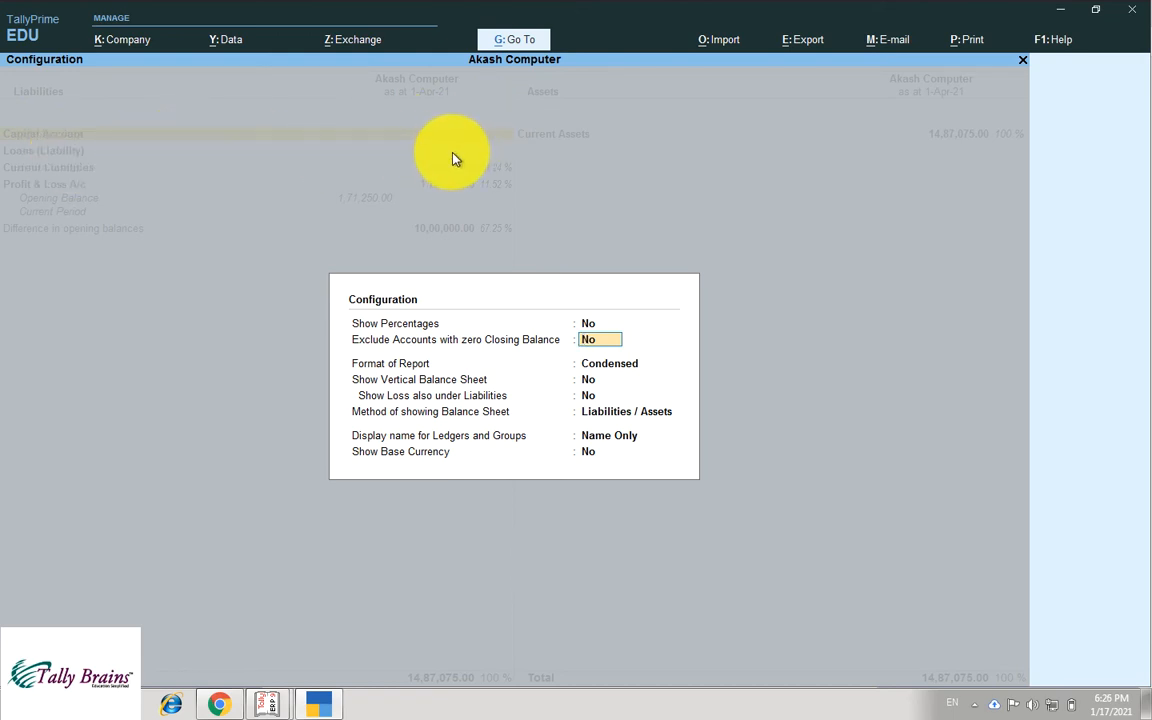
{"action": "type", "text": "y"}
{"action": "key", "text": "Return"}
{"action": "key", "text": "ctrl+a"}
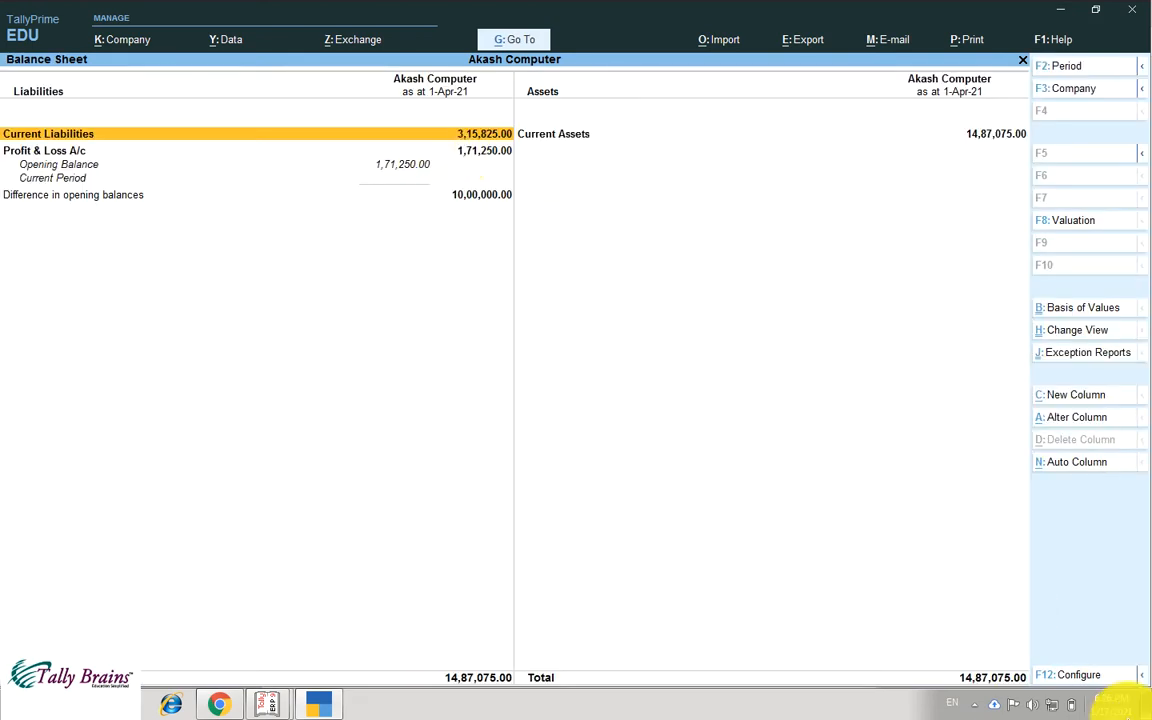
- Include accounts with zero closing balance again and set the report format to Detailed
{"action": "mouse_move", "coordinate": [1111, 694]}
{"action": "left_click", "coordinate": [1082, 678]}
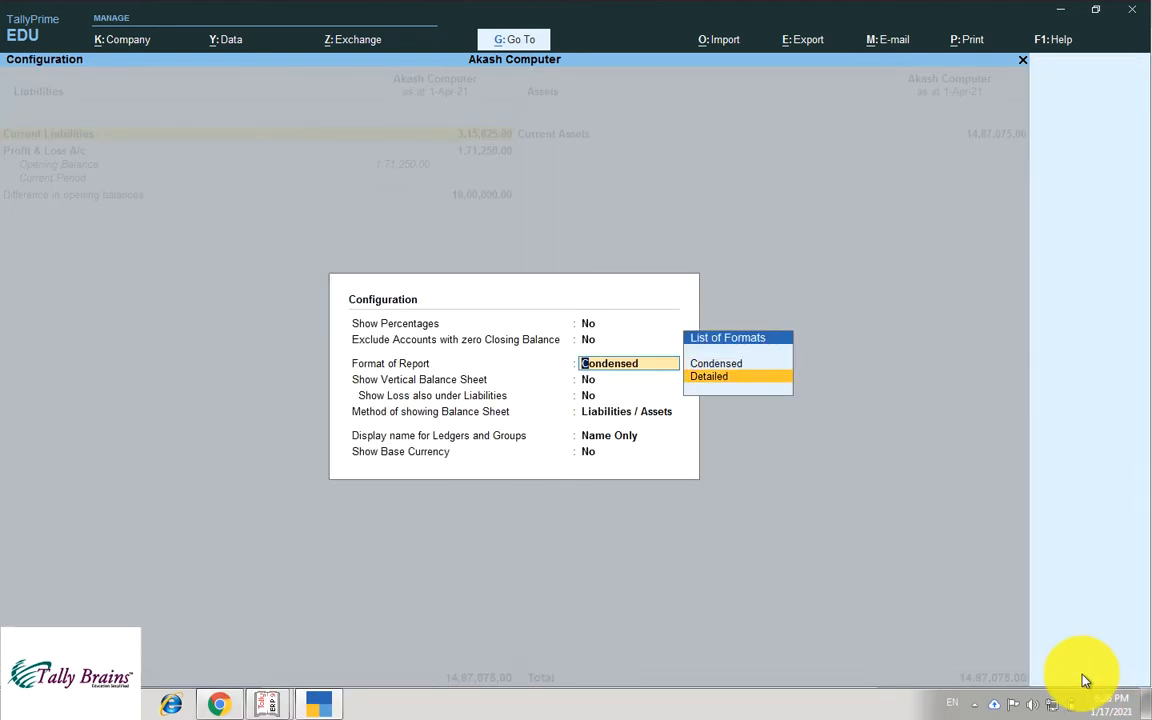
{"action": "key", "text": "Return"}
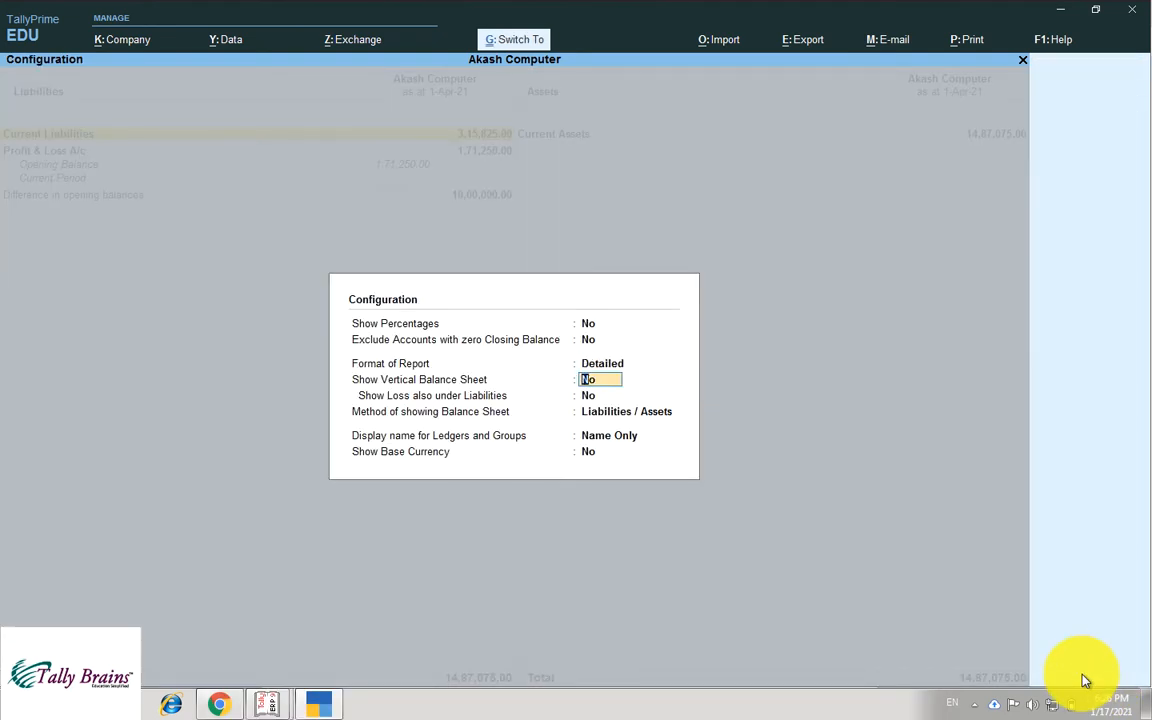
{"action": "key", "text": "ctrl+a"}
- Set the report format to Condensed and the method of showing the Balance Sheet to Assets / Liabilities
{"action": "left_click", "coordinate": [1085, 678]}
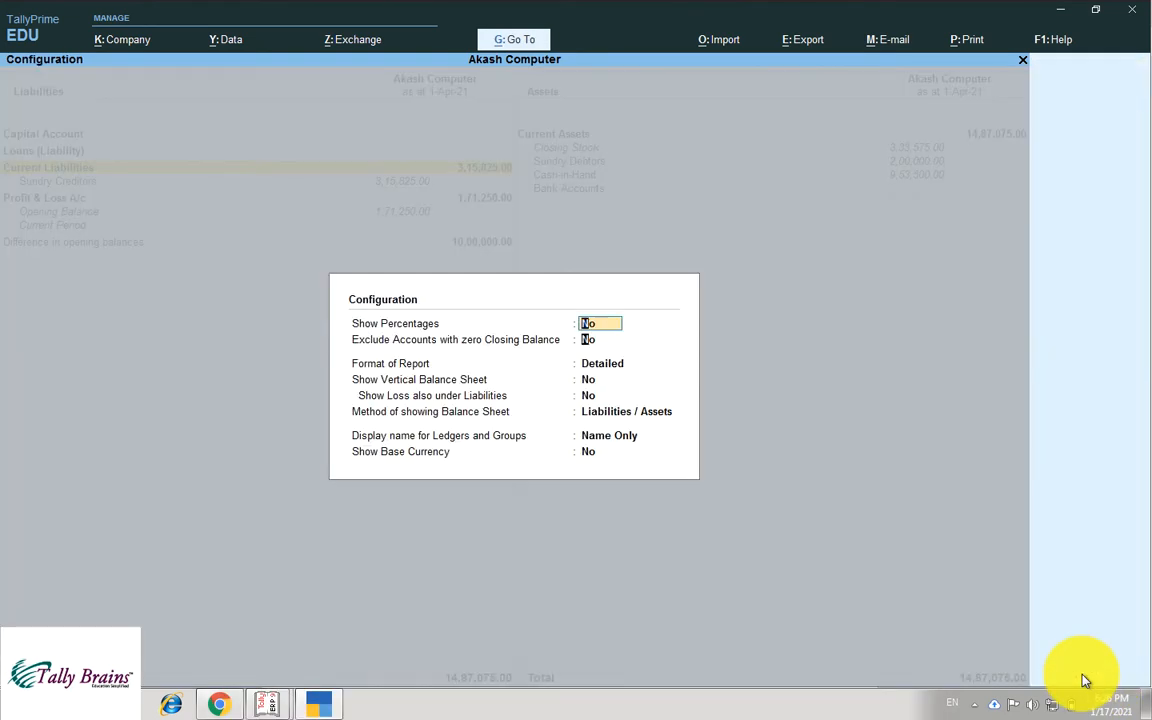
{"action": "key", "text": "Up"}
{"action": "key", "text": "Up"}
{"action": "key", "text": "Return"}
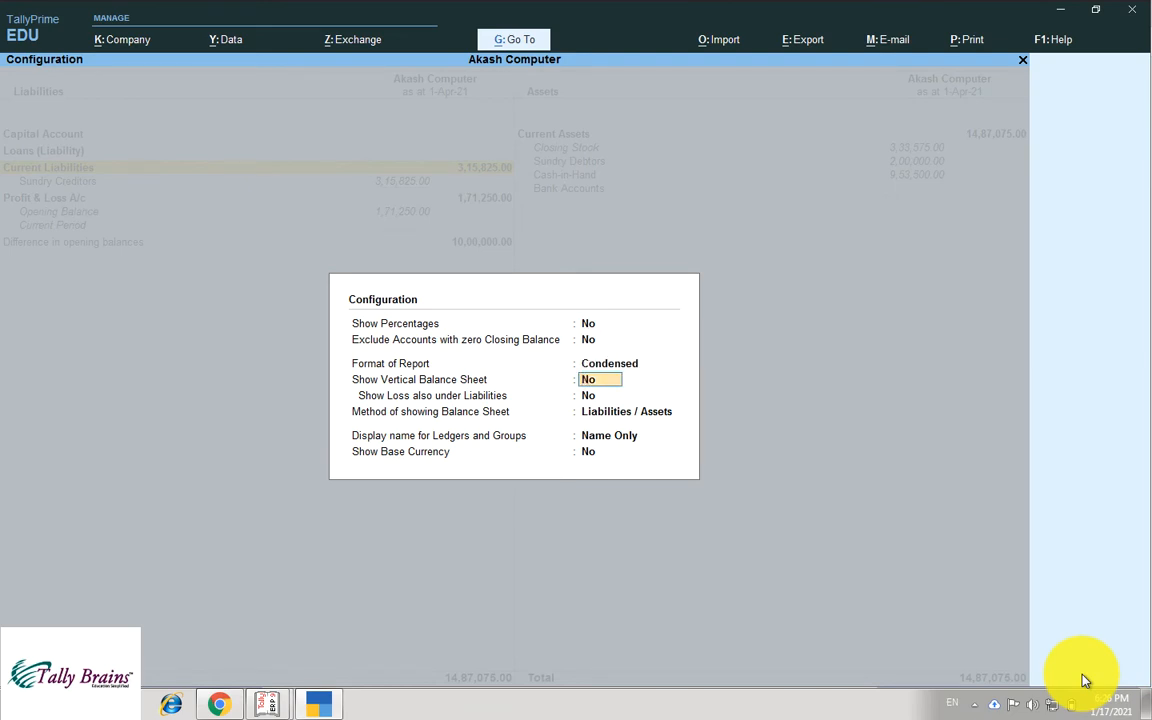
{"action": "key", "text": "Return"}
{"action": "key", "text": "Return"}
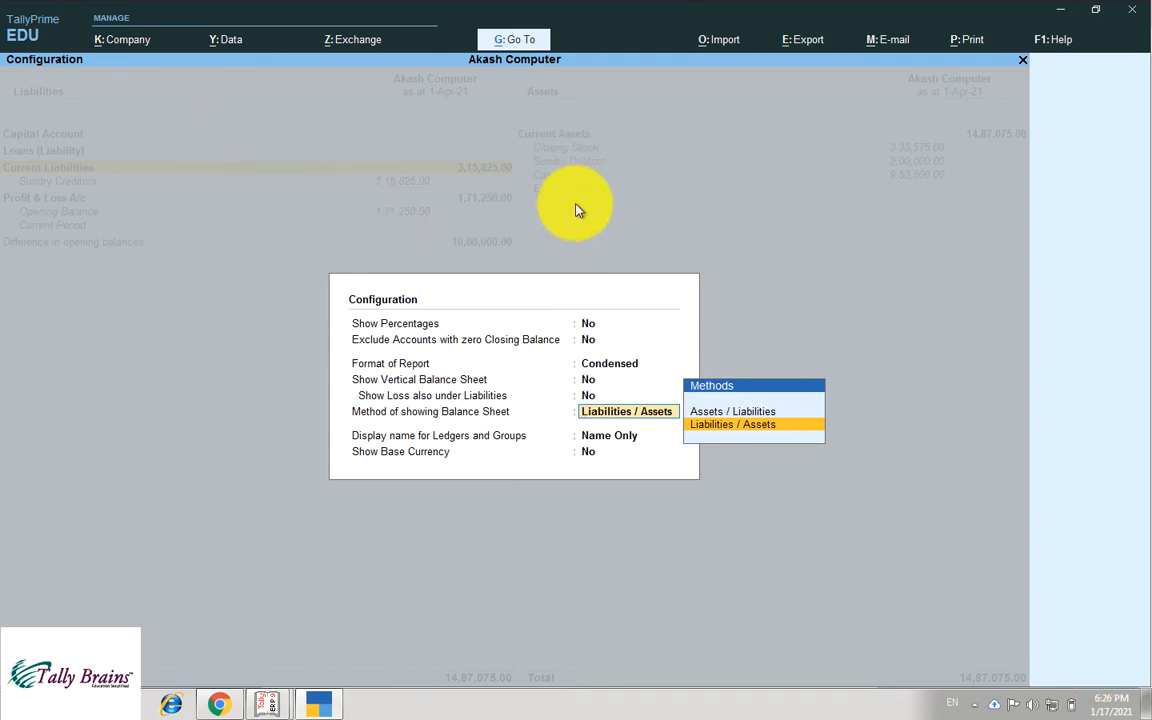
{"action": "key", "text": "Up"}
{"action": "key", "text": "Return"}
{"action": "key", "text": "ctrl+a"}
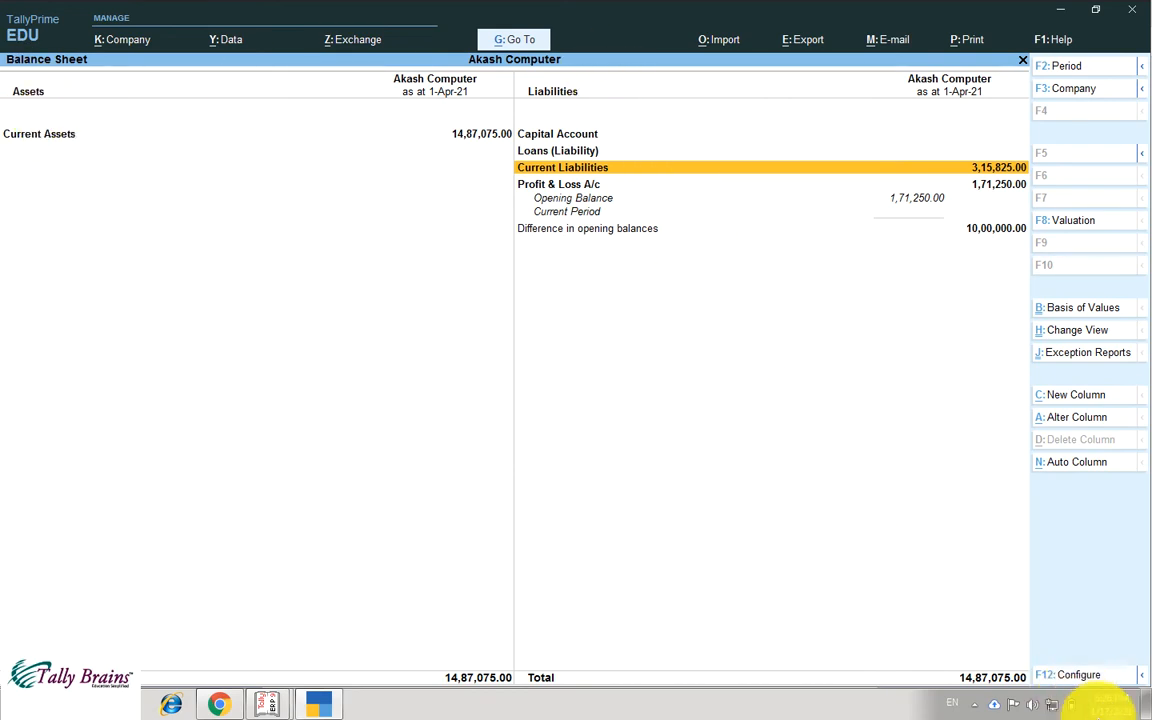
- Try the Liabilities / Assets method in the configuration and look through the display name types for ledgers and groups
{"action": "left_click", "coordinate": [1098, 676]}
{"action": "key", "text": "Return"}
{"action": "key", "text": "Return"}
{"action": "key", "text": "Return"}
{"action": "key", "text": "Return"}
{"action": "key", "text": "Return"}
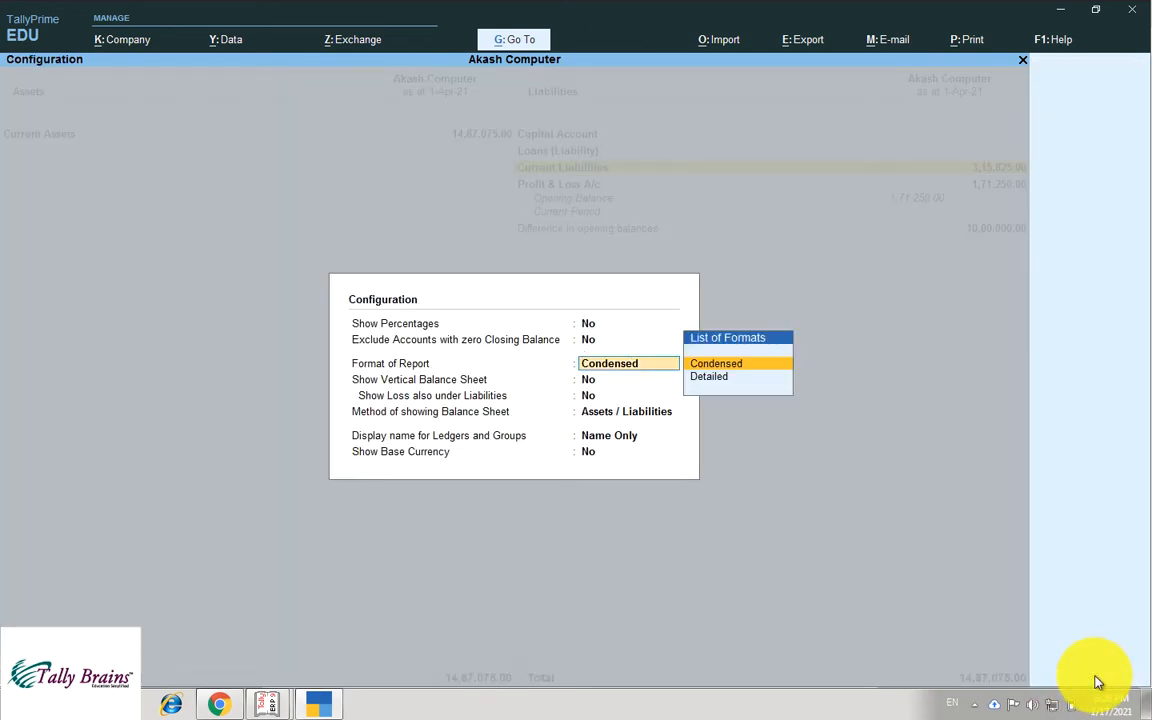
{"action": "key", "text": "Down"}
{"action": "key", "text": "Return"}
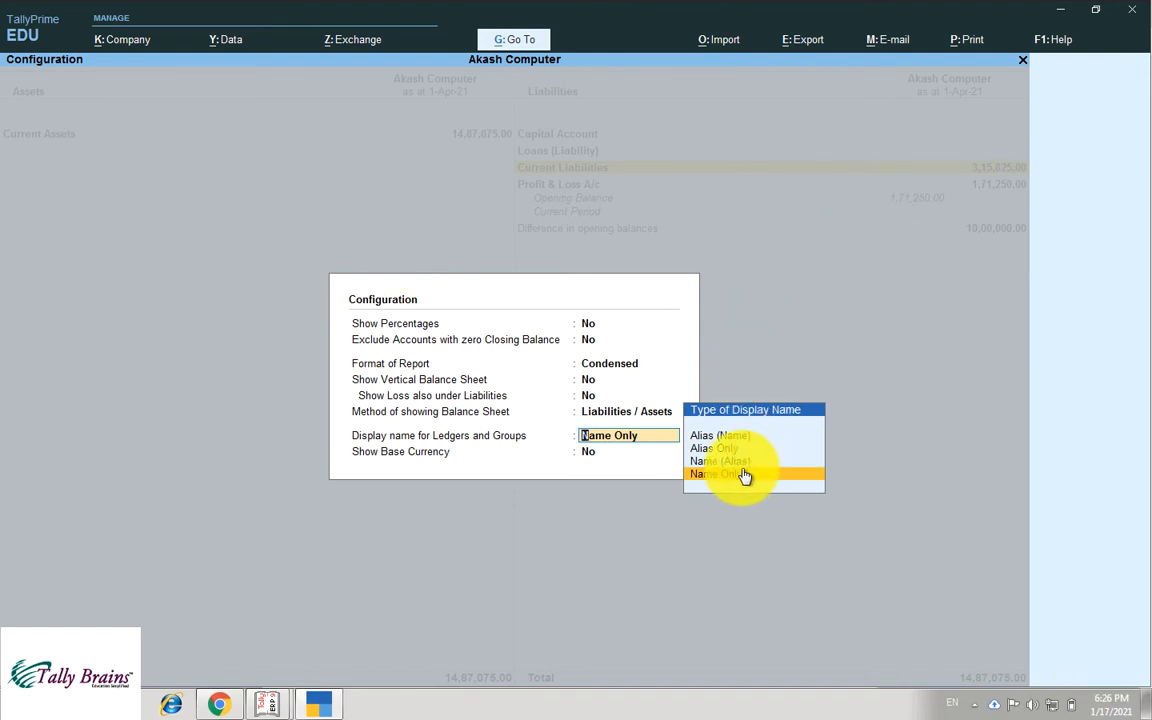
{"action": "key", "text": "Up"}
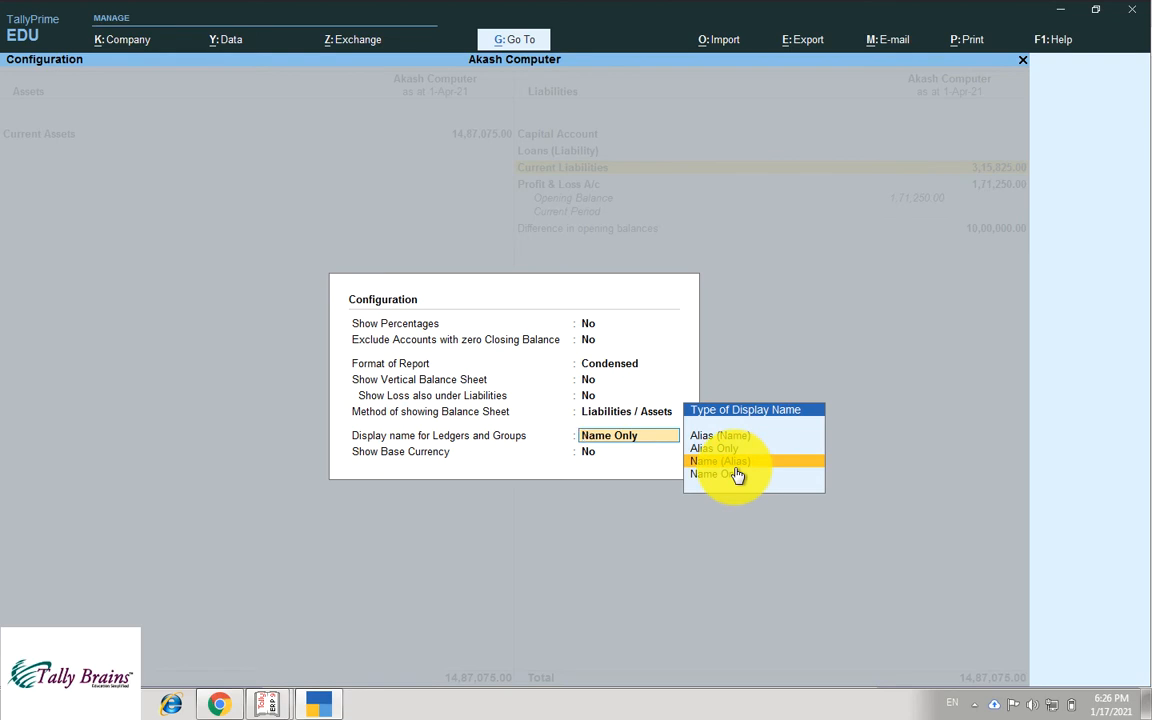
{"action": "key", "text": "Escape"}
{"action": "key", "text": "Escape"}
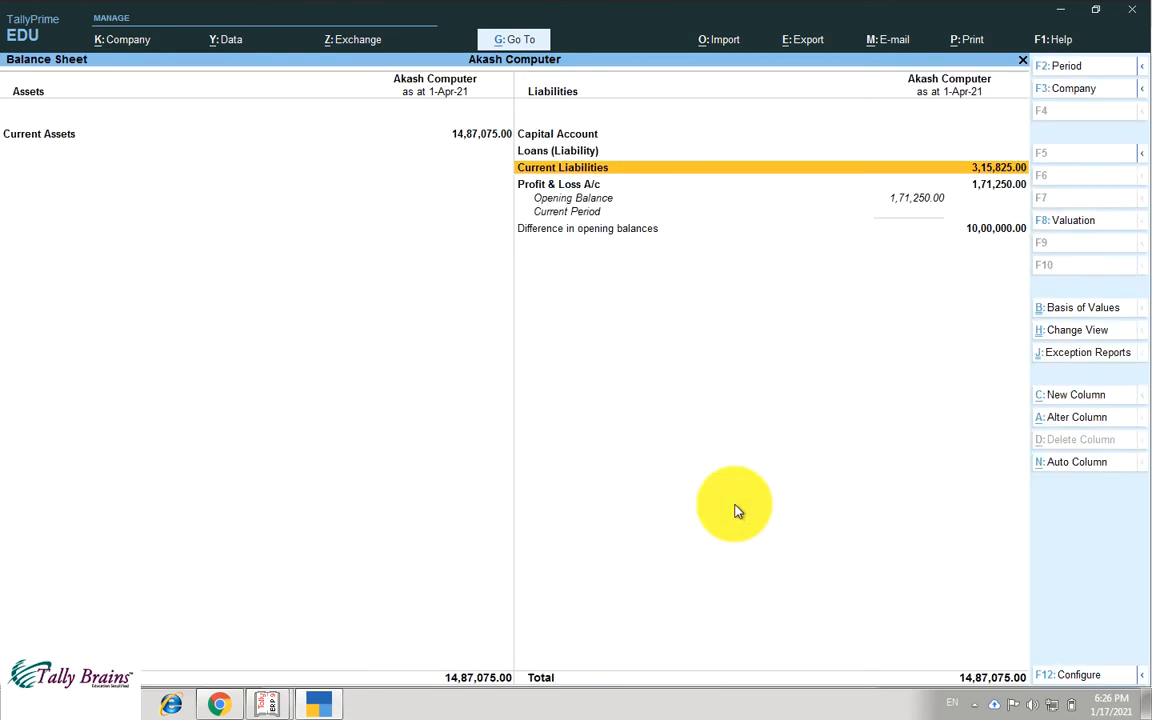
{"action": "key", "text": "ctrl+Return"}
{"action": "key", "text": "Return"}
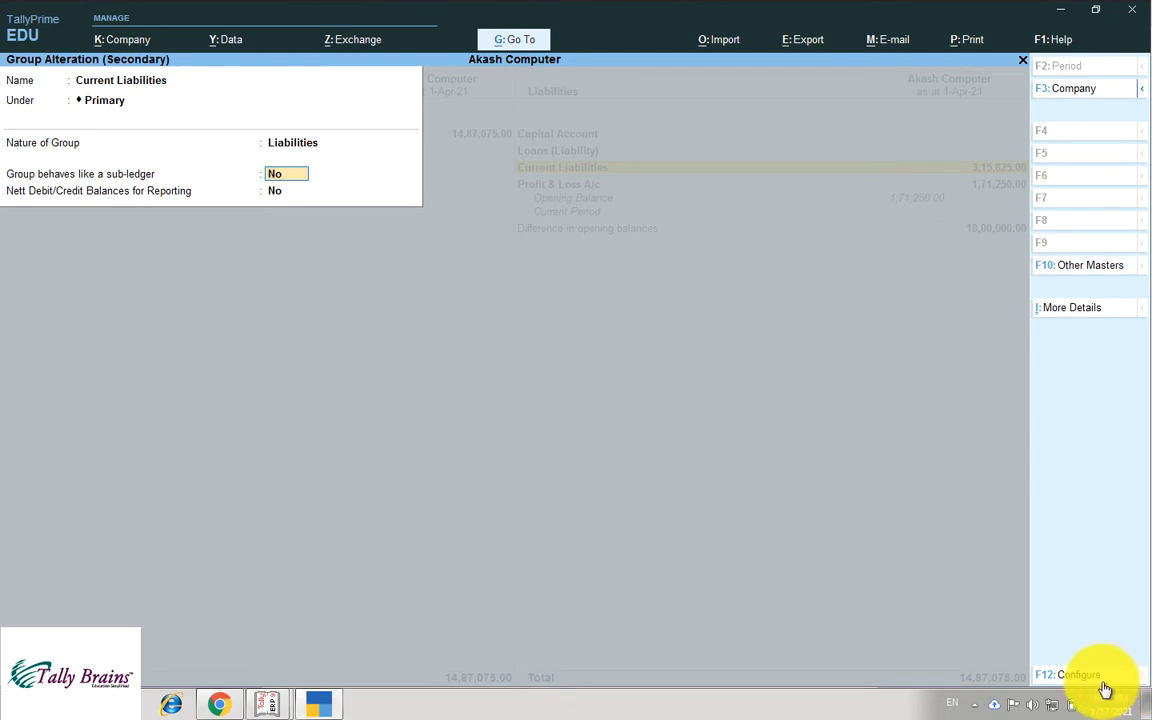
{"action": "key", "text": "BackSpace"}
{"action": "key", "text": "Escape"}
{"action": "key", "text": "y"}
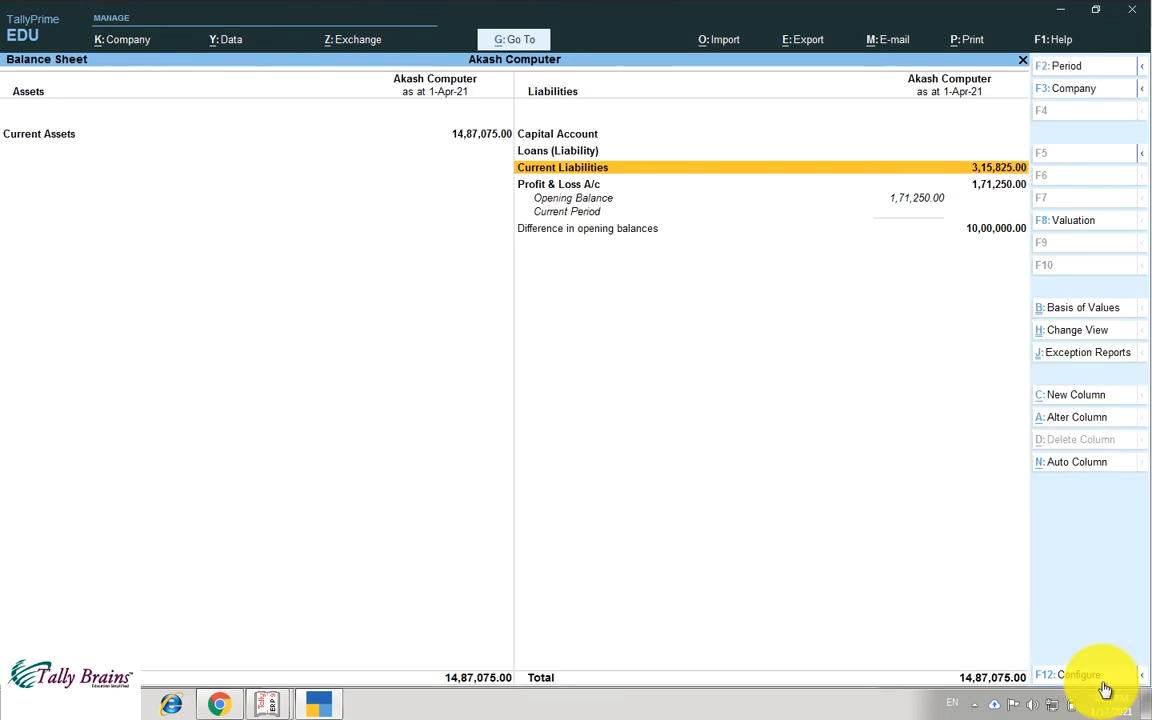
- Enable aliases for group names and give the Current Liabilities group the alias Cbd
{"action": "key", "text": "ctrl"}
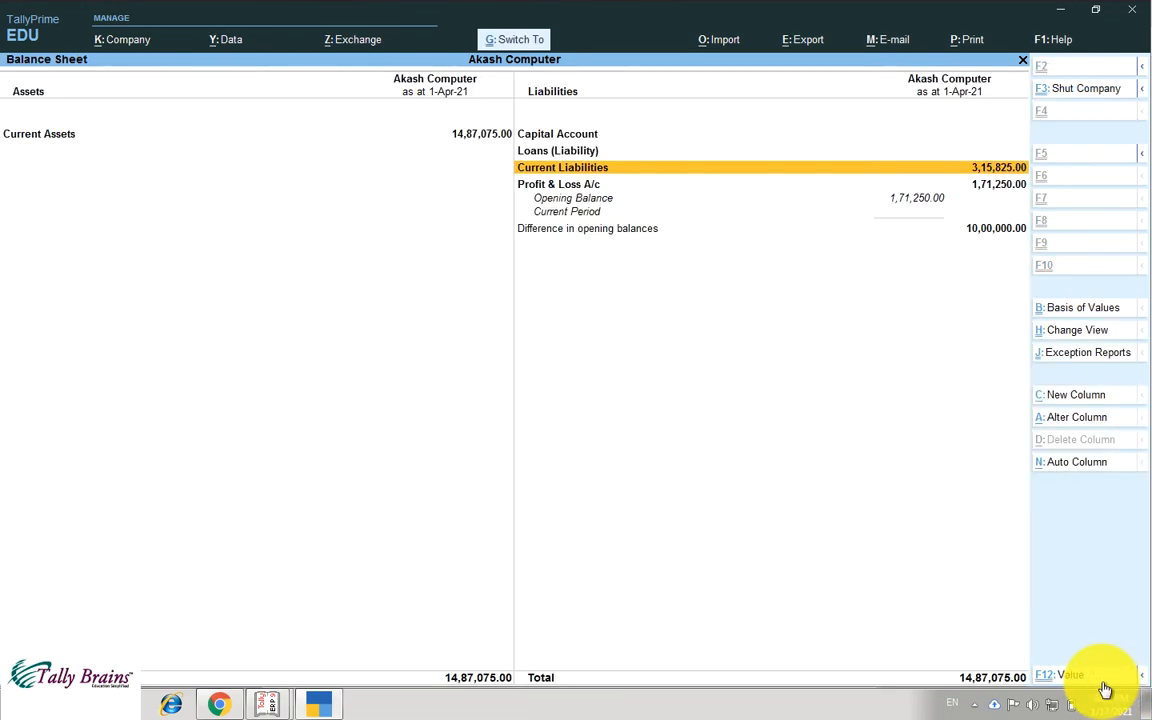
{"action": "key", "text": "ctrl+Return"}
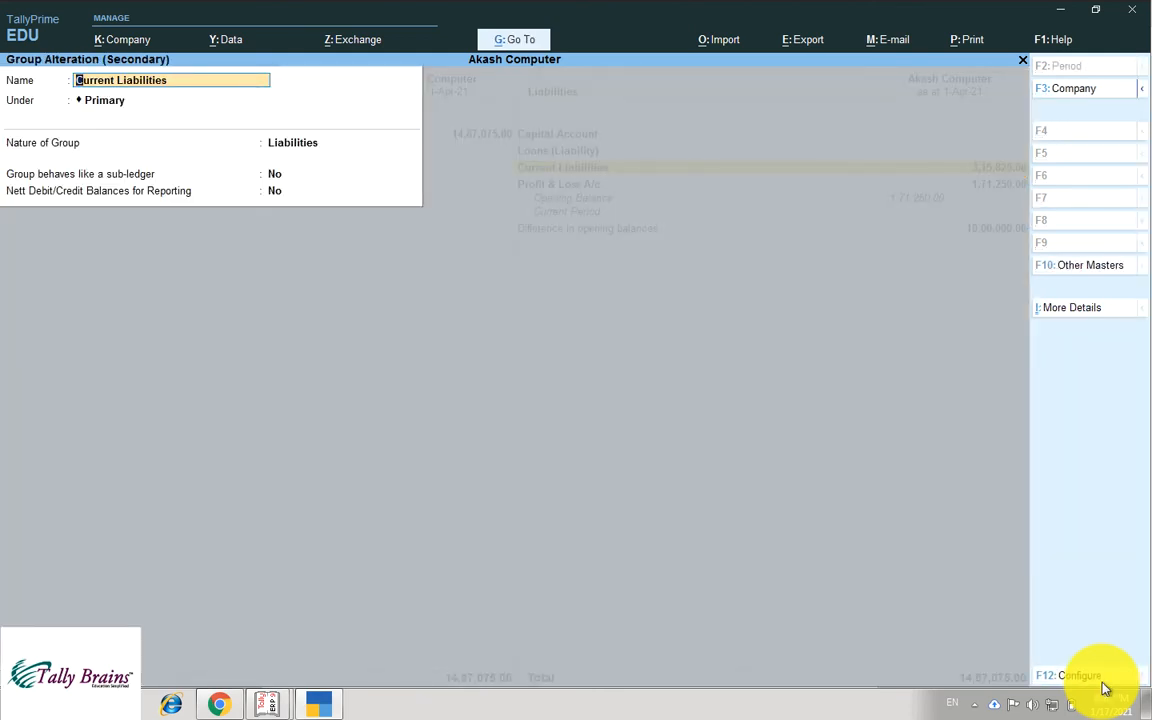
{"action": "key", "text": "F12"}
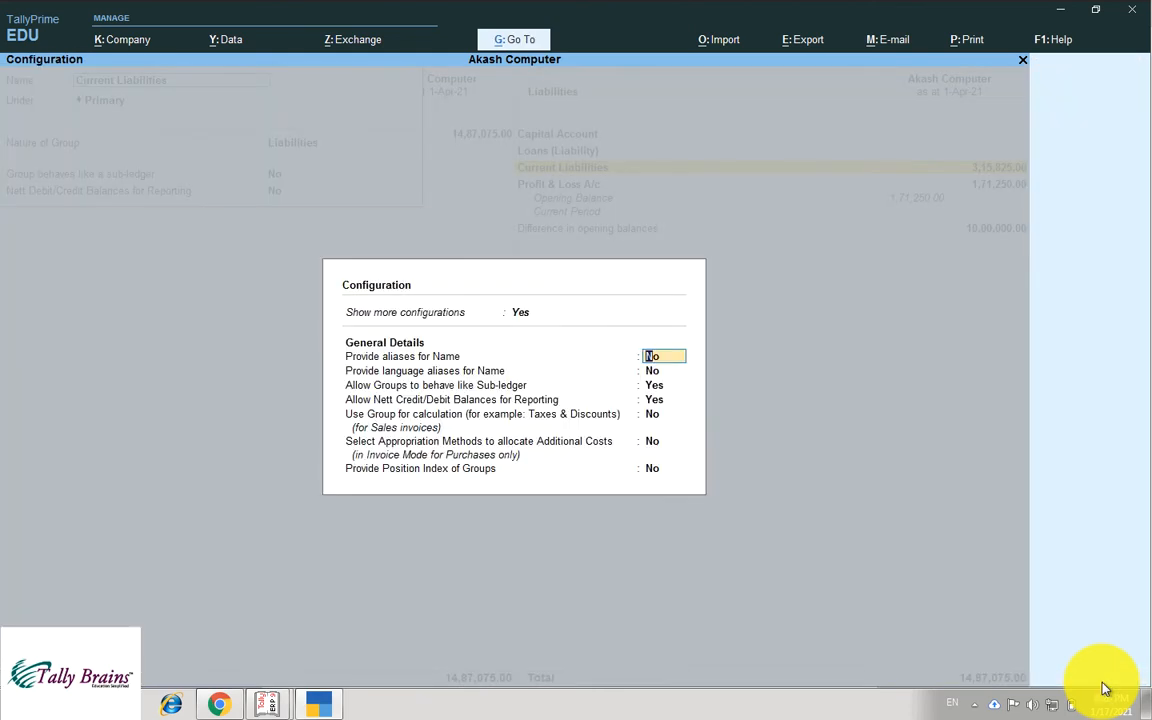
{"action": "type", "text": "y"}
{"action": "key", "text": "ctrl+a"}
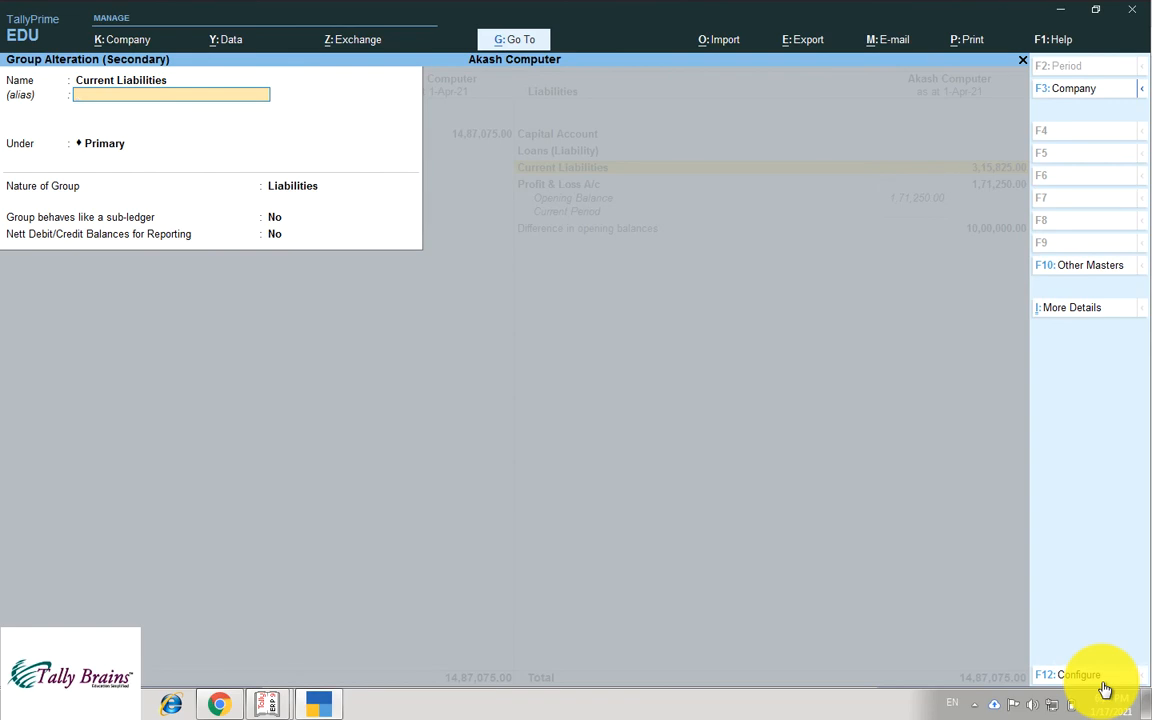
{"action": "key", "text": "Return"}
{"action": "key", "text": "ctrl+a"}
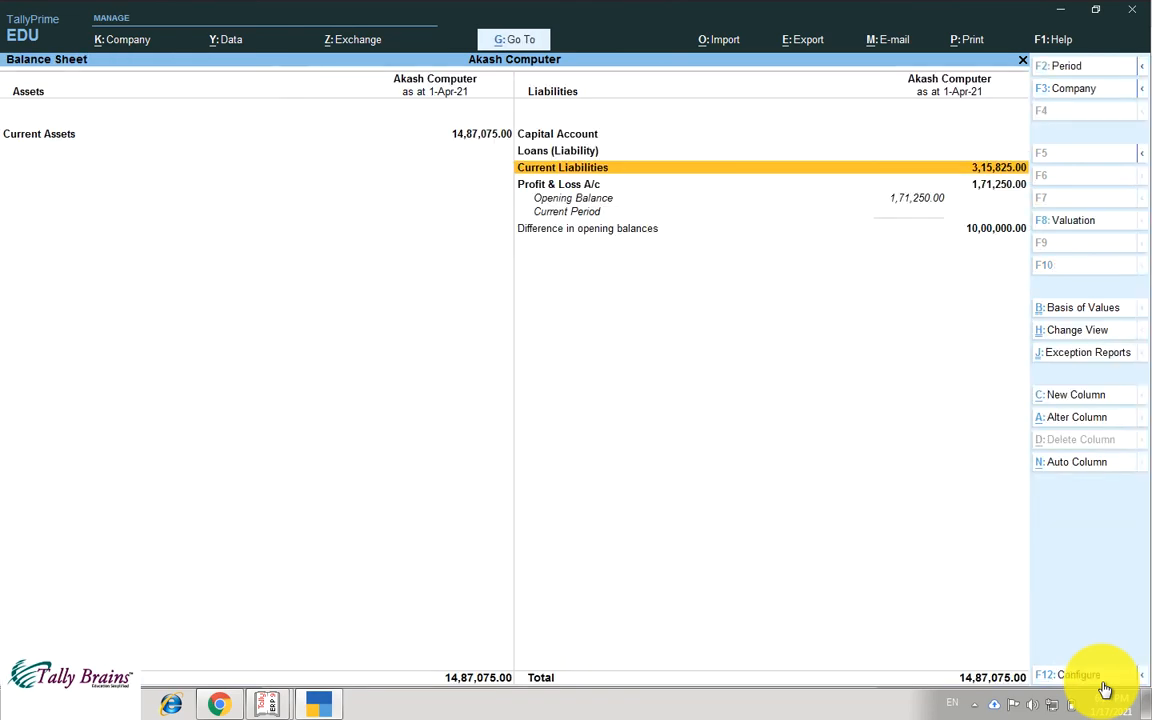
- Set the report format to Detailed and the display name for ledgers and groups to Name (Alias)
{"action": "left_click", "coordinate": [1092, 680]}
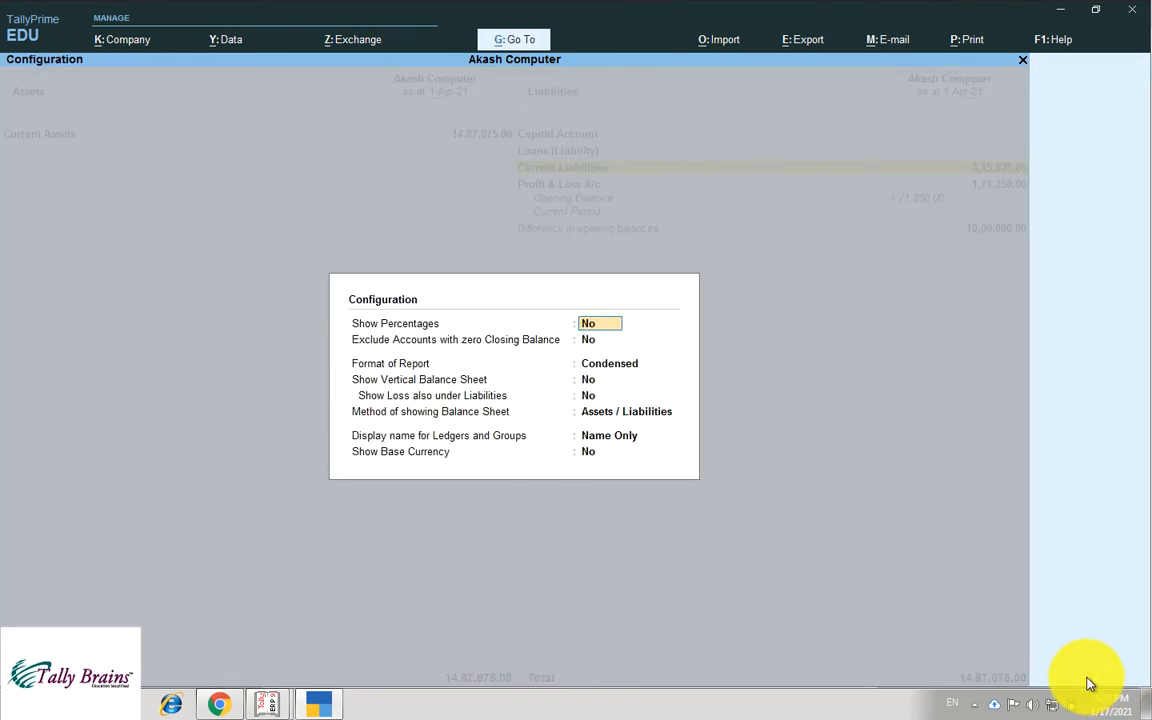
{"action": "key", "text": "Down"}
{"action": "key", "text": "Down"}
{"action": "key", "text": "Down"}
{"action": "key", "text": "Return"}
{"action": "key", "text": "Down"}
{"action": "key", "text": "Down"}
{"action": "key", "text": "Down"}
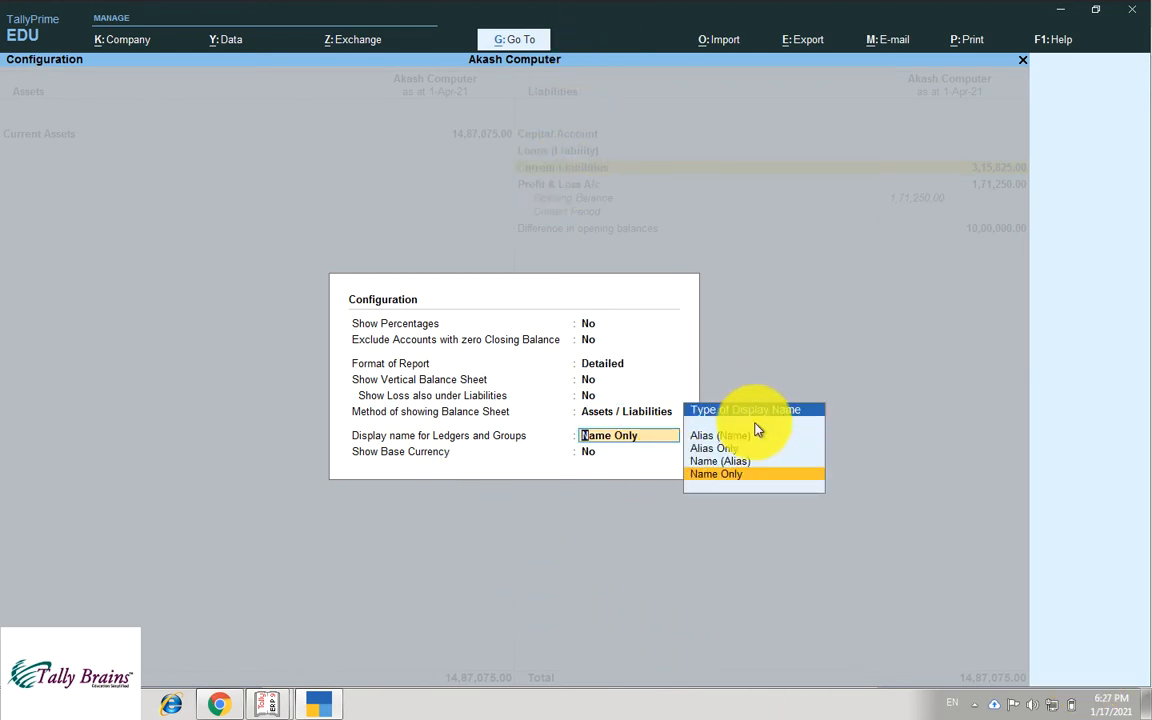
{"action": "key", "text": "Up"}
{"action": "key", "text": "Return"}
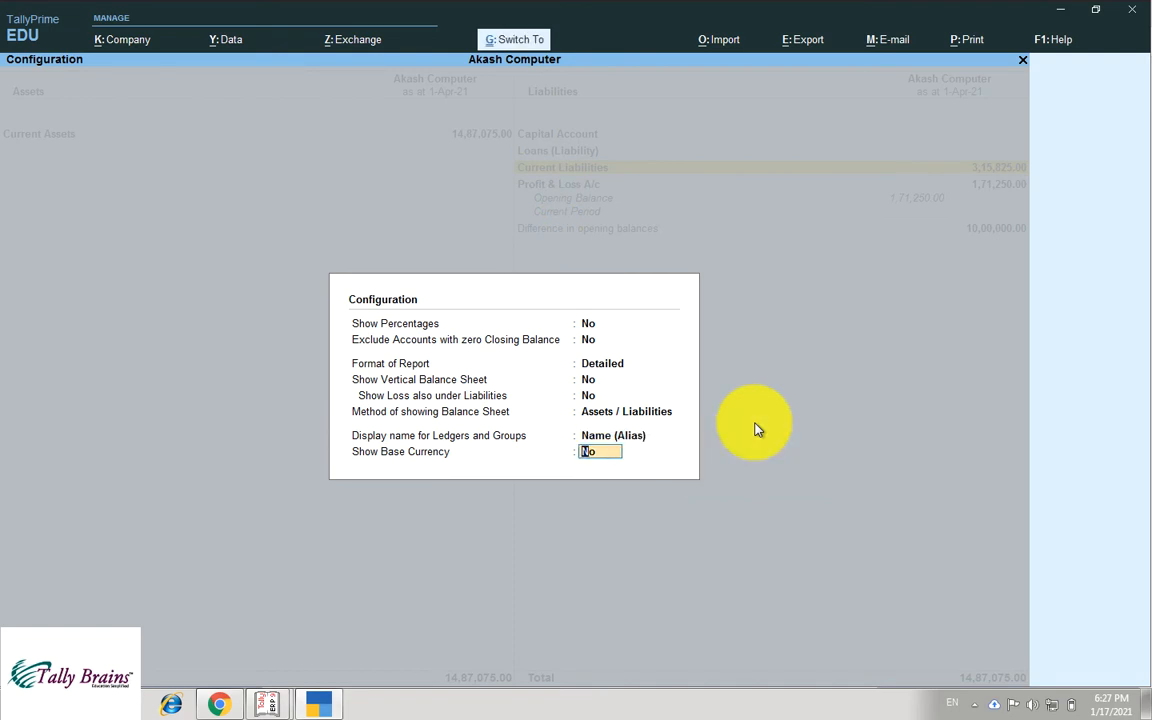
{"action": "key", "text": "ctrl+a"}
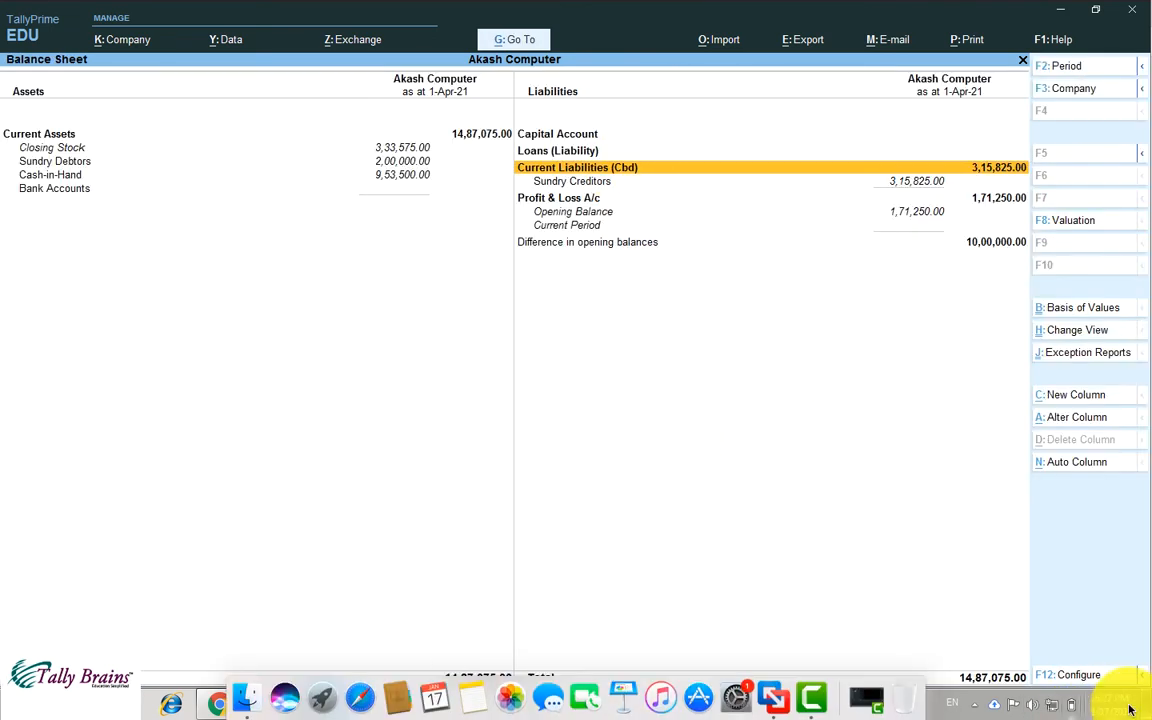
- Set the Balance Sheet's display name for ledgers and groups to Alias Only
{"action": "left_click", "coordinate": [1084, 680]}
{"action": "key", "text": "Return"}
{"action": "key", "text": "Return"}
{"action": "key", "text": "Return"}
{"action": "key", "text": "Return"}
{"action": "key", "text": "Return"}
{"action": "key", "text": "Return"}
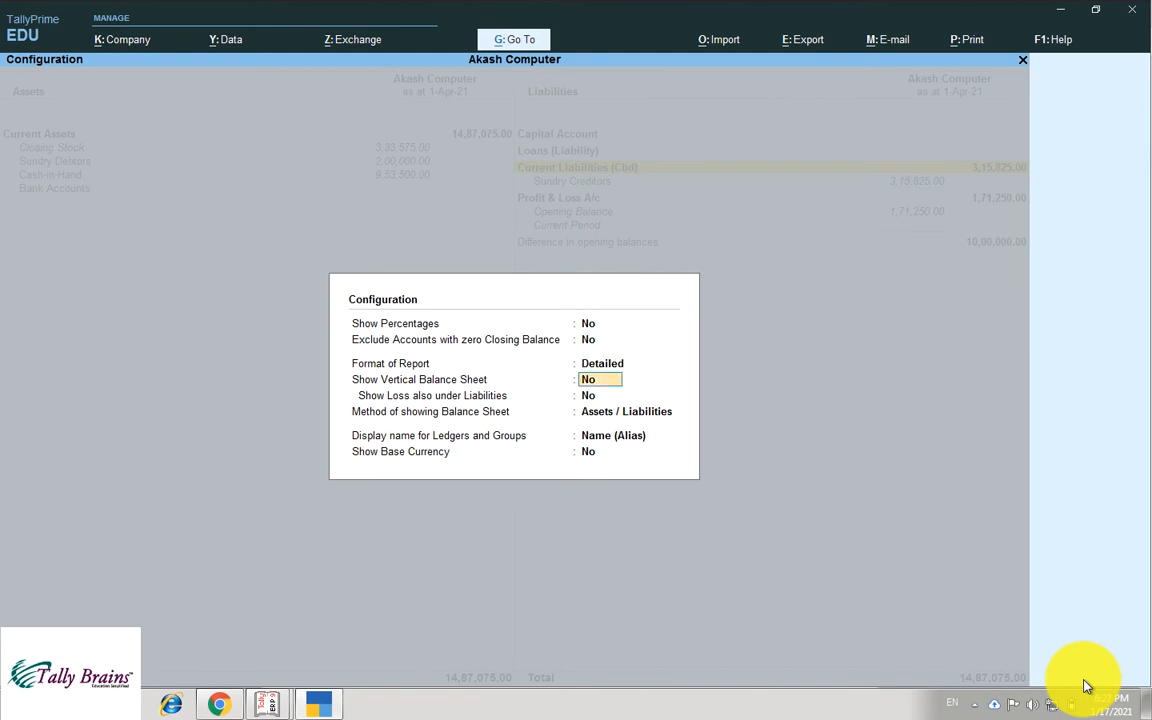
{"action": "key", "text": "Up"}
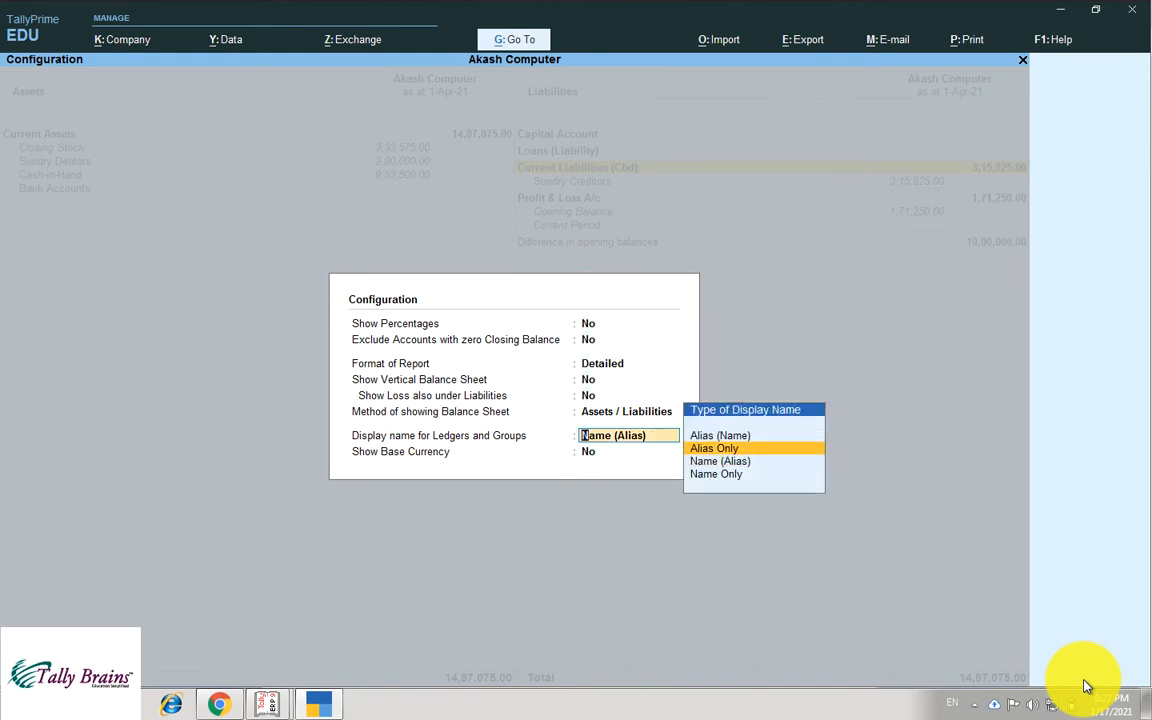
{"action": "key", "text": "Return"}
{"action": "key", "text": "ctrl+a"}
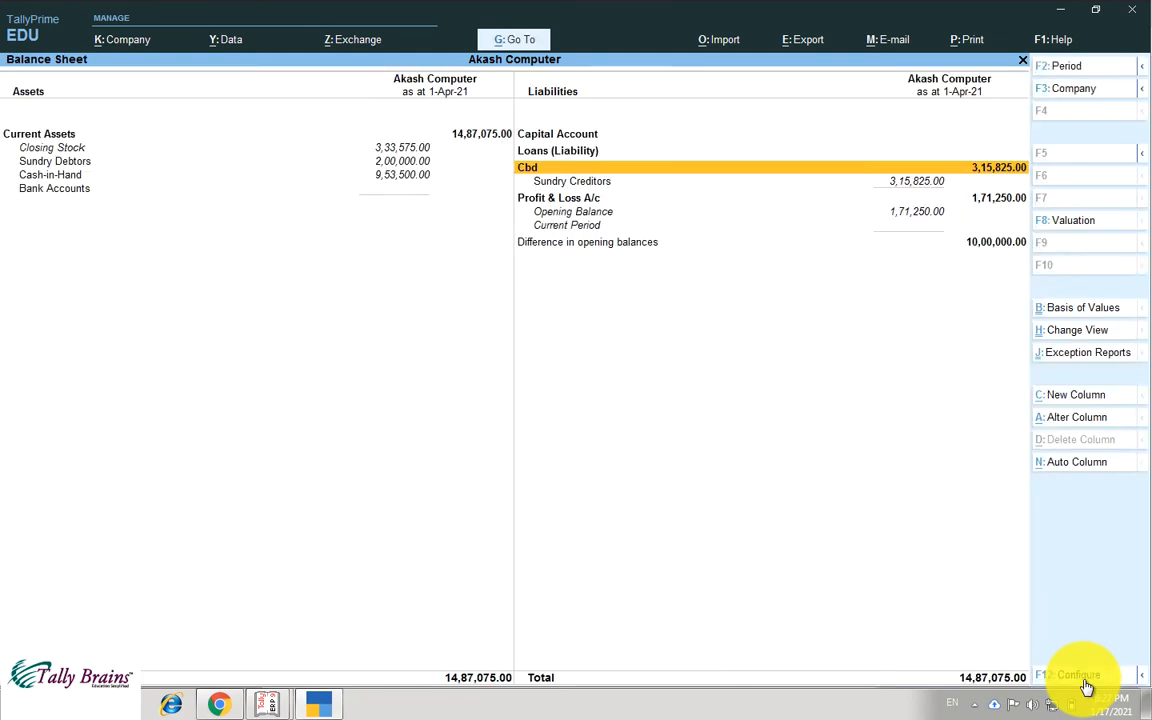
- Enable Show Base Currency in the Balance Sheet configuration and review the configuration settings
{"action": "key", "text": "Up"}
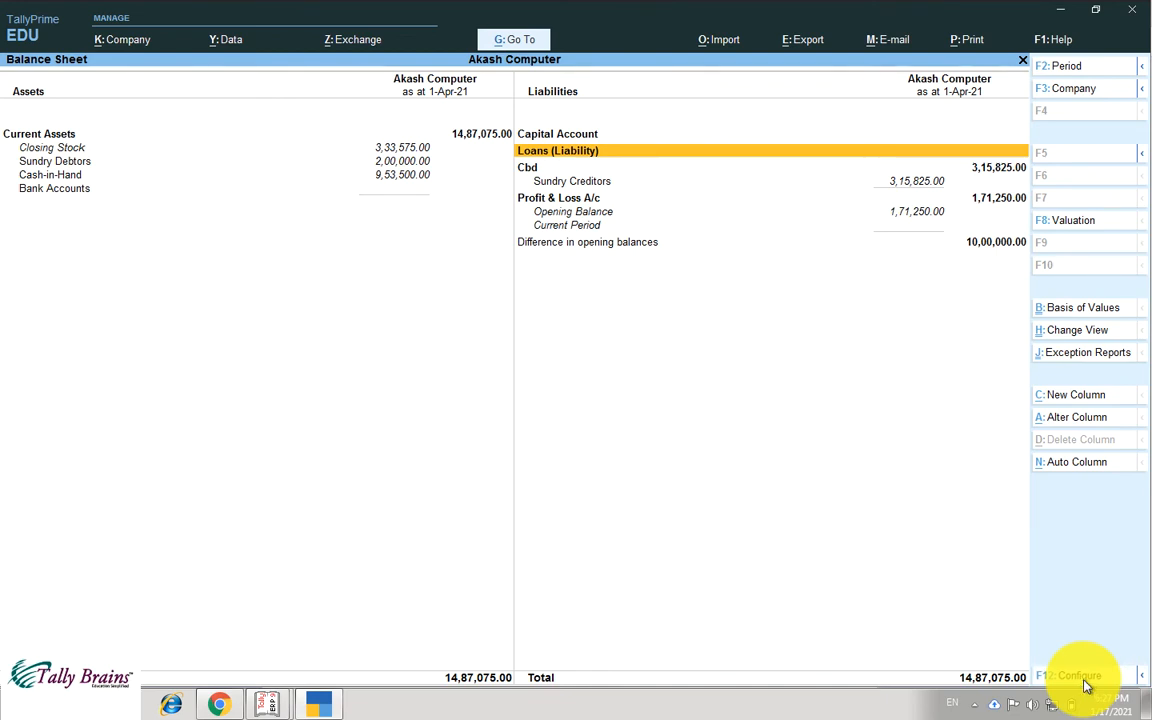
{"action": "left_click", "coordinate": [1084, 680]}
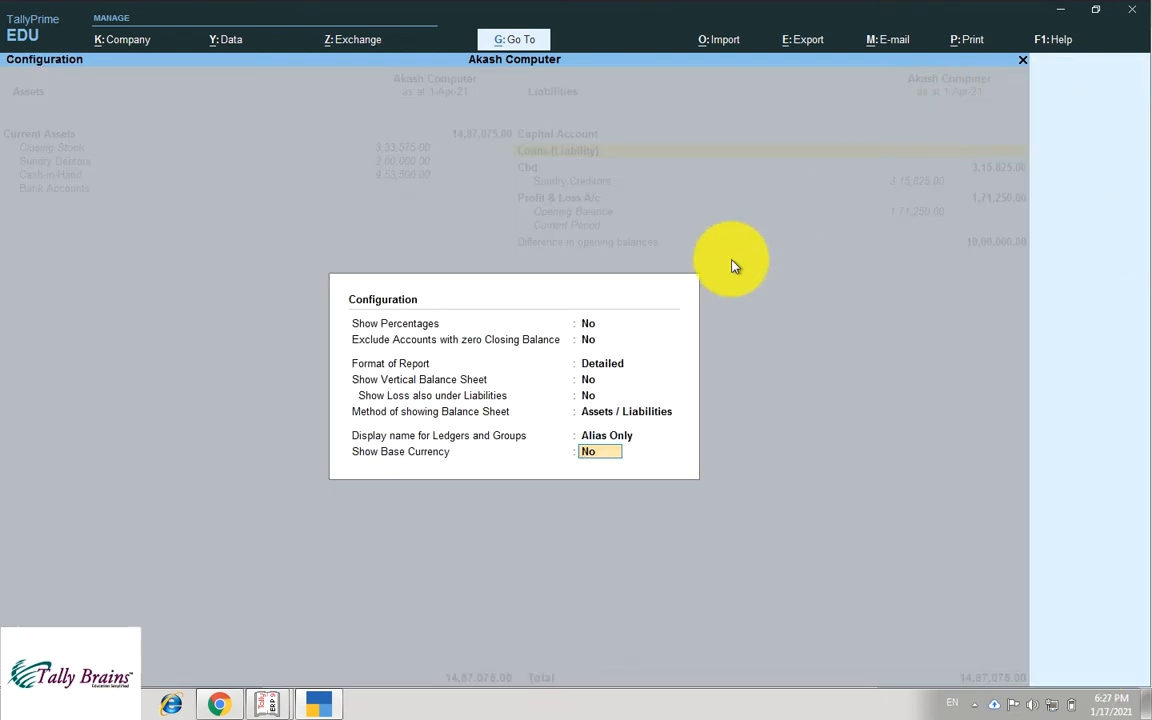
{"action": "key", "text": "Return"}
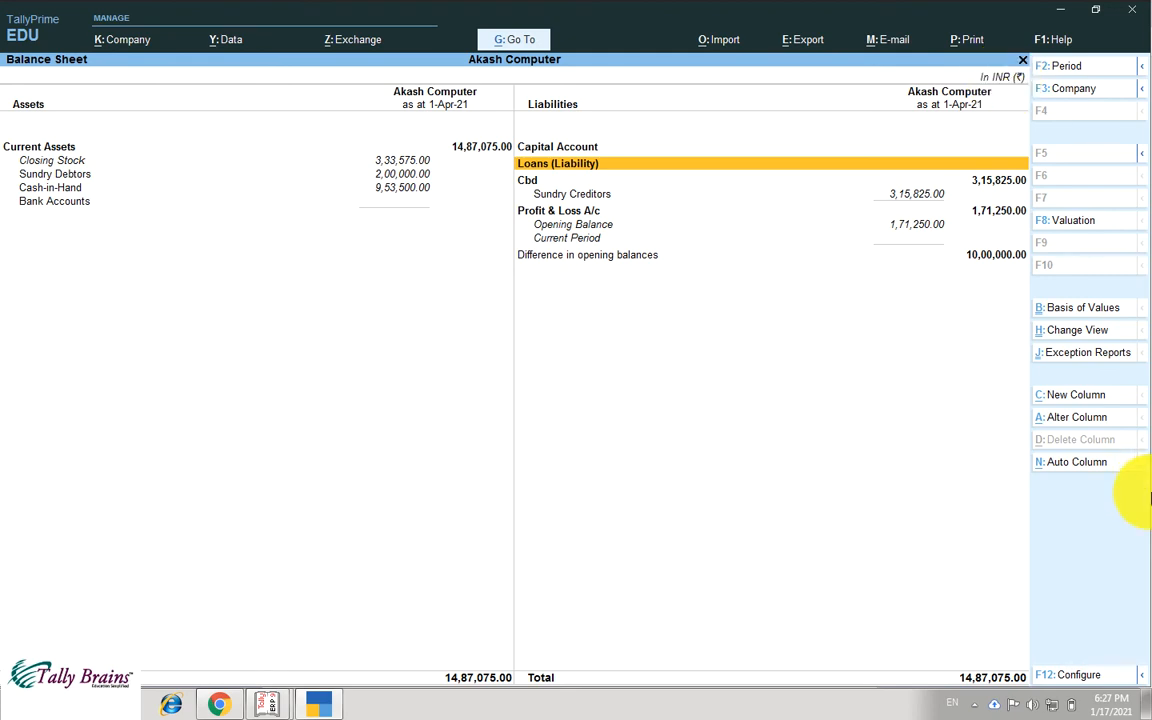
{"action": "left_click", "coordinate": [1072, 675]}
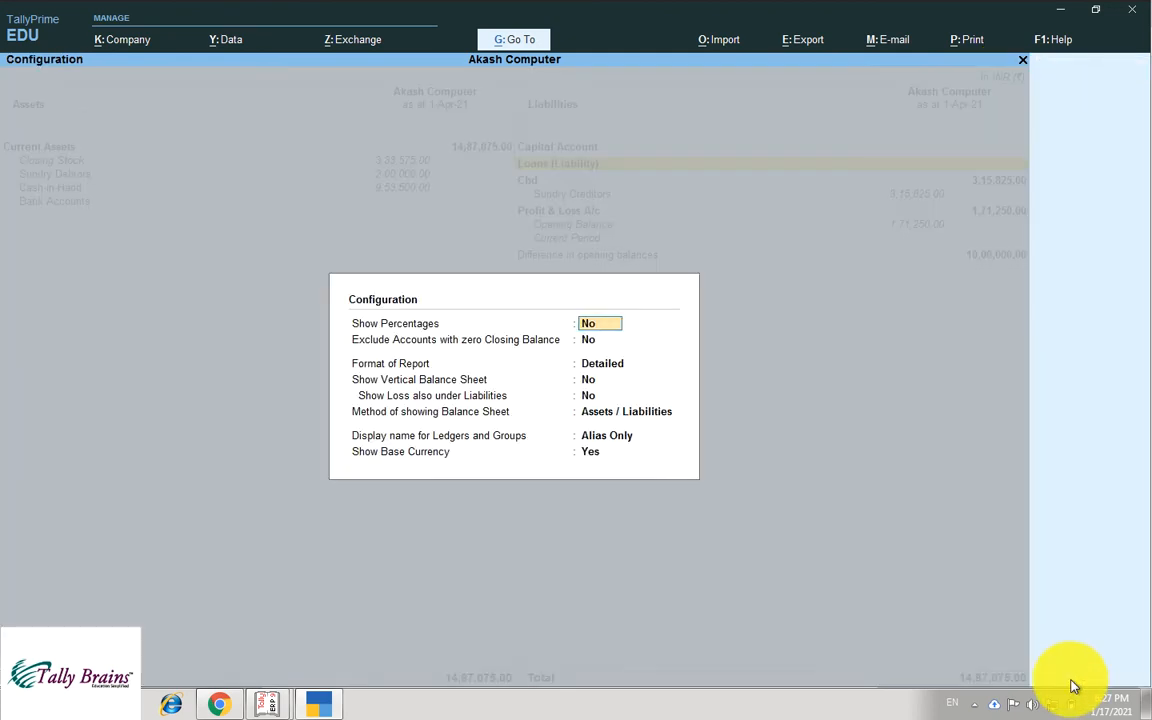
{"action": "key", "text": "Escape"}
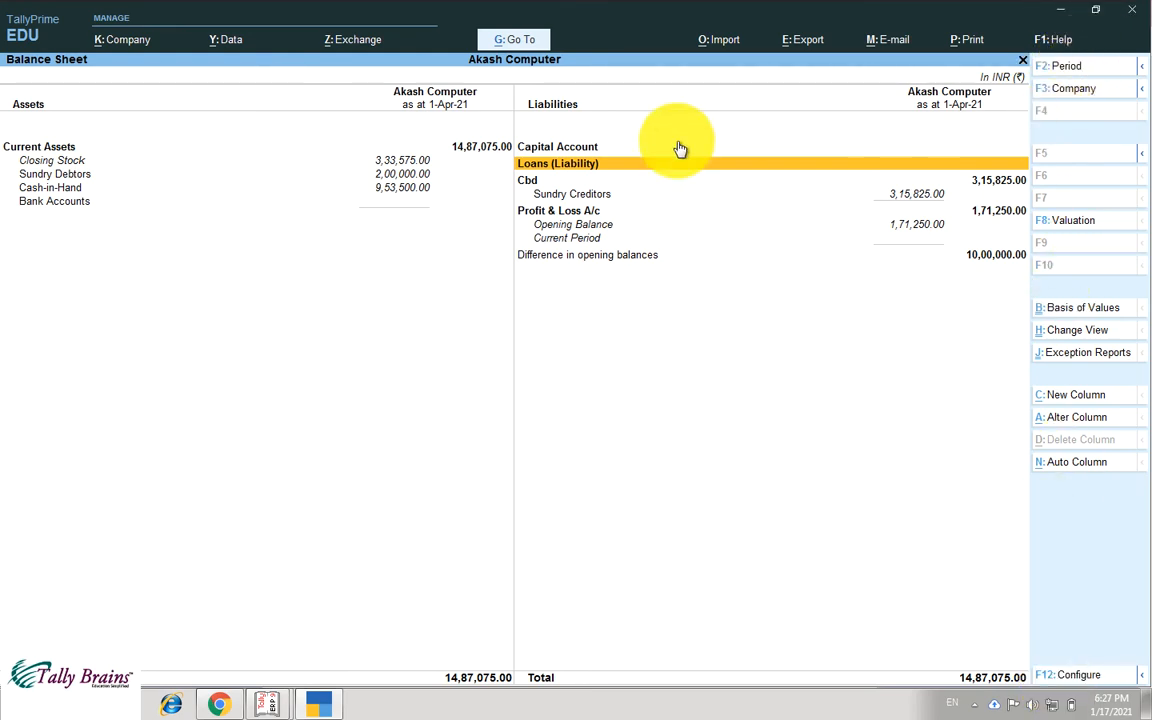
- Set the method of showing the Balance Sheet to Liabilities / Assets
{"action": "left_click", "coordinate": [1072, 680]}
{"action": "key", "text": "Down"}
{"action": "key", "text": "Down"}
{"action": "key", "text": "Down"}
{"action": "key", "text": "Down"}
{"action": "key", "text": "Down"}
{"action": "key", "text": "Return"}
{"action": "key", "text": "Down"}
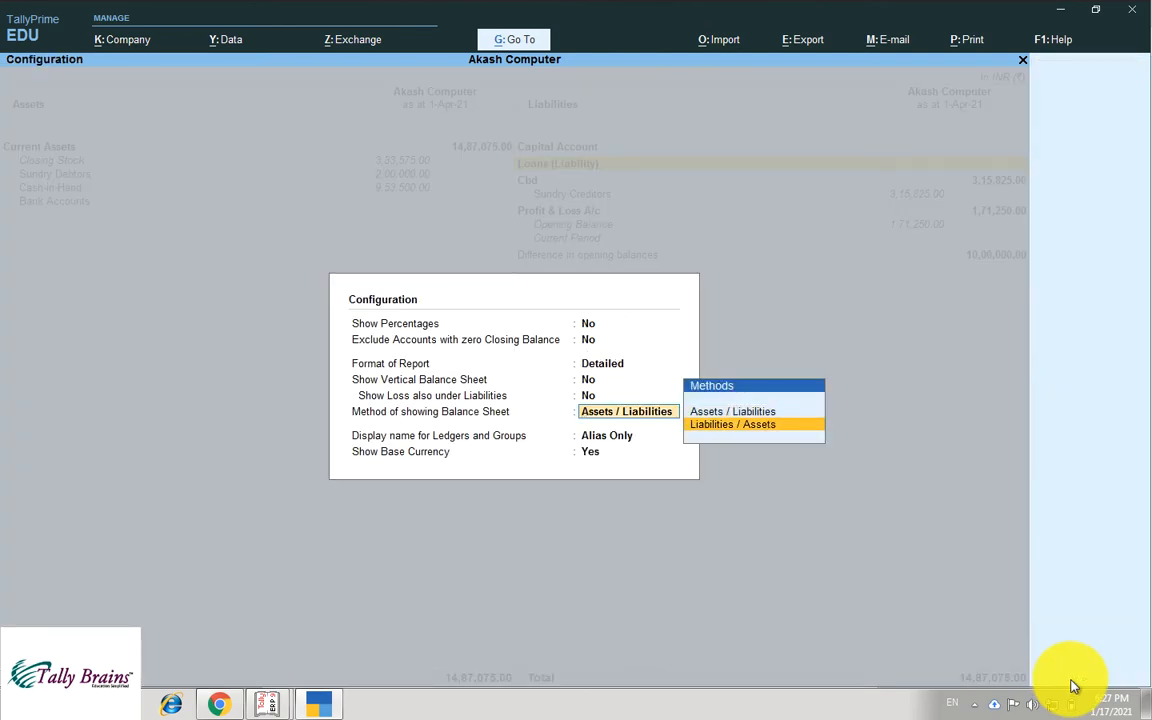
{"action": "key", "text": "Return"}
{"action": "key", "text": "ctrl+a"}
- Open the Current Assets group summary from the Balance Sheet and show it in detailed format
{"action": "key", "text": "Right"}
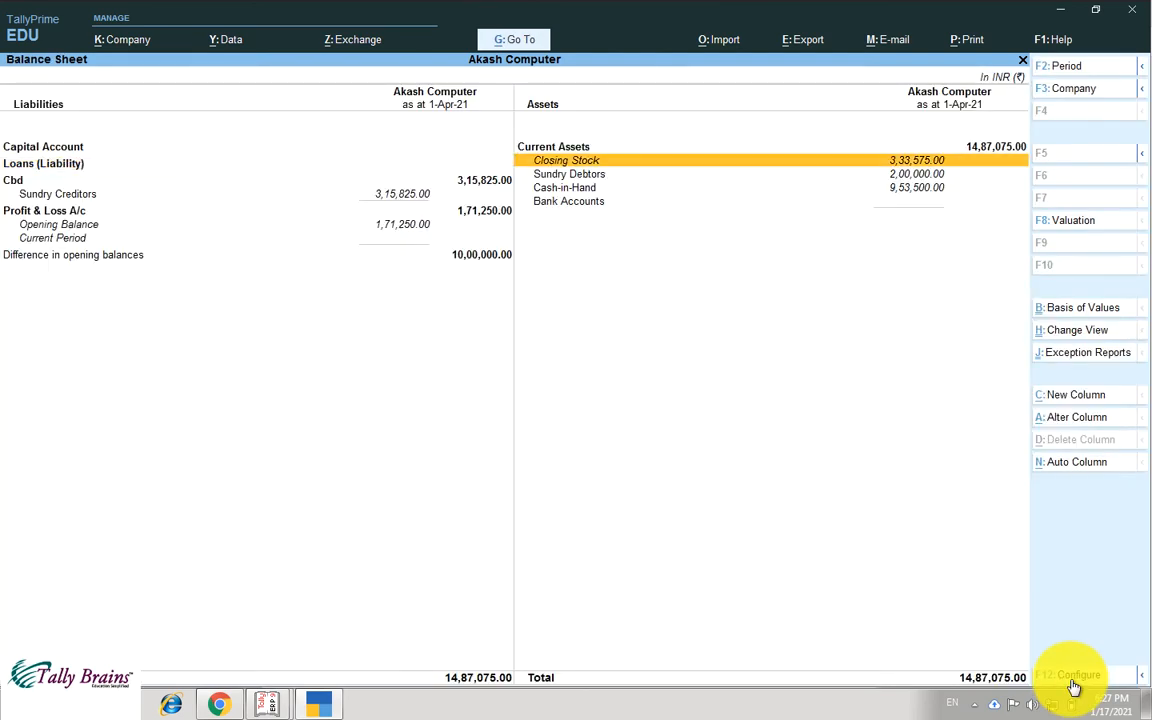
{"action": "key", "text": "Up"}
{"action": "key", "text": "Return"}
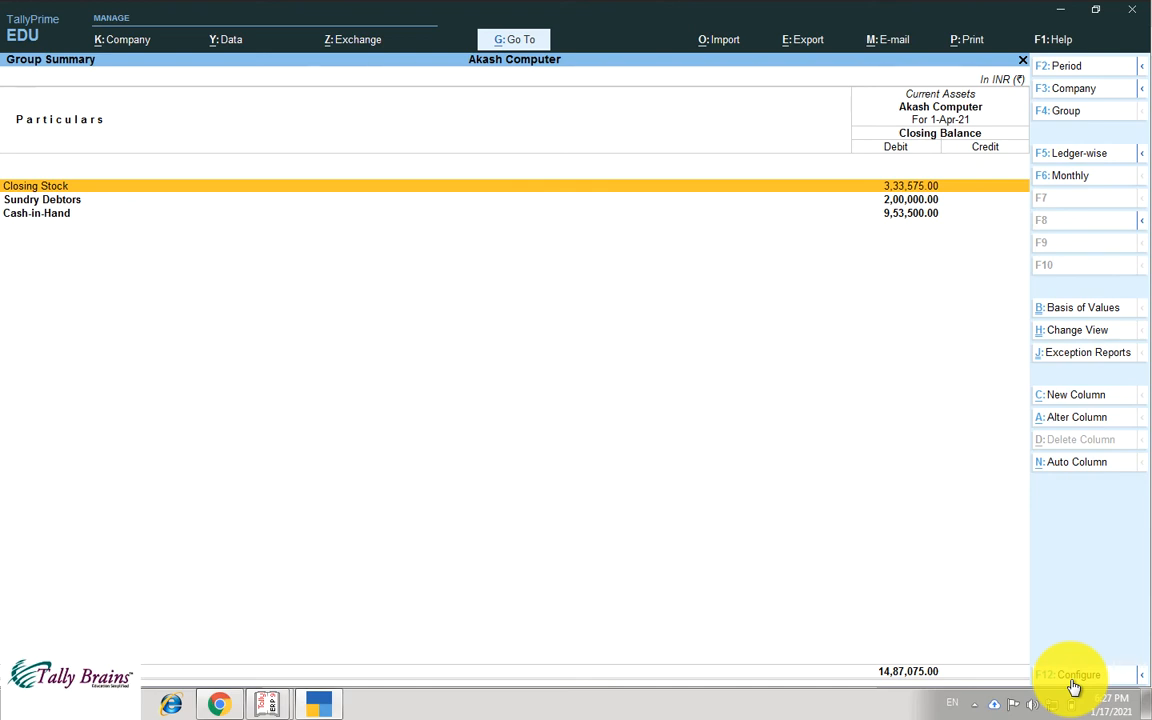
{"action": "key", "text": "alt+F5"}
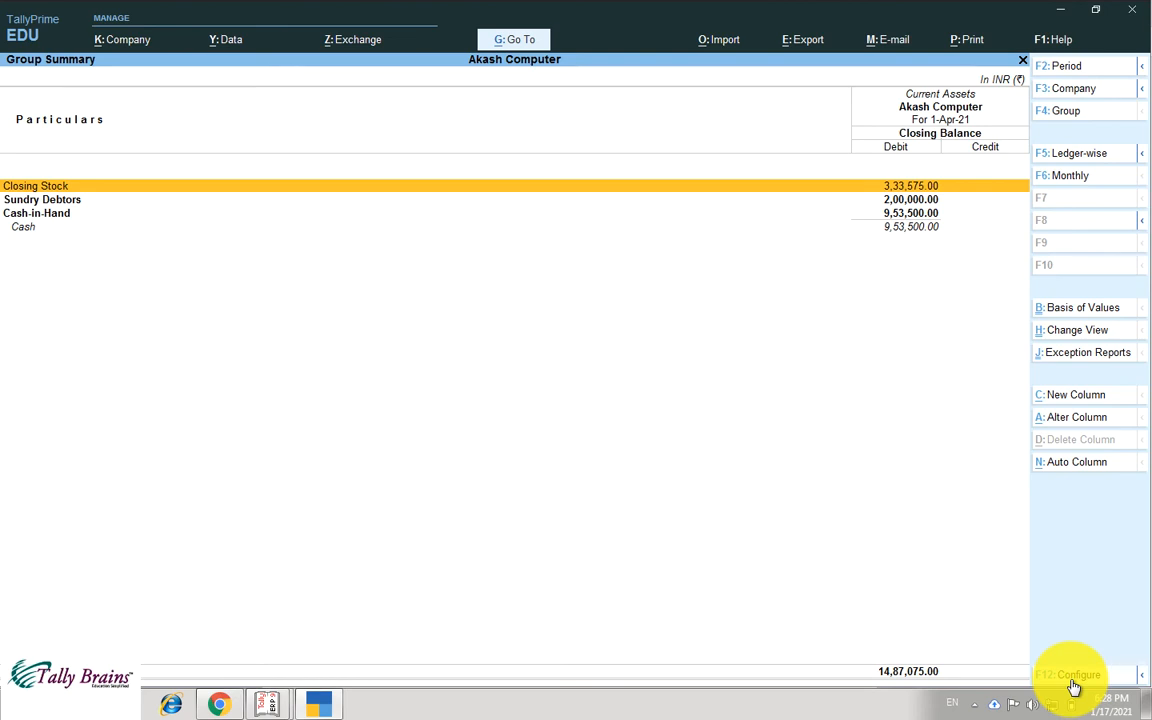
{"action": "key", "text": "Down"}
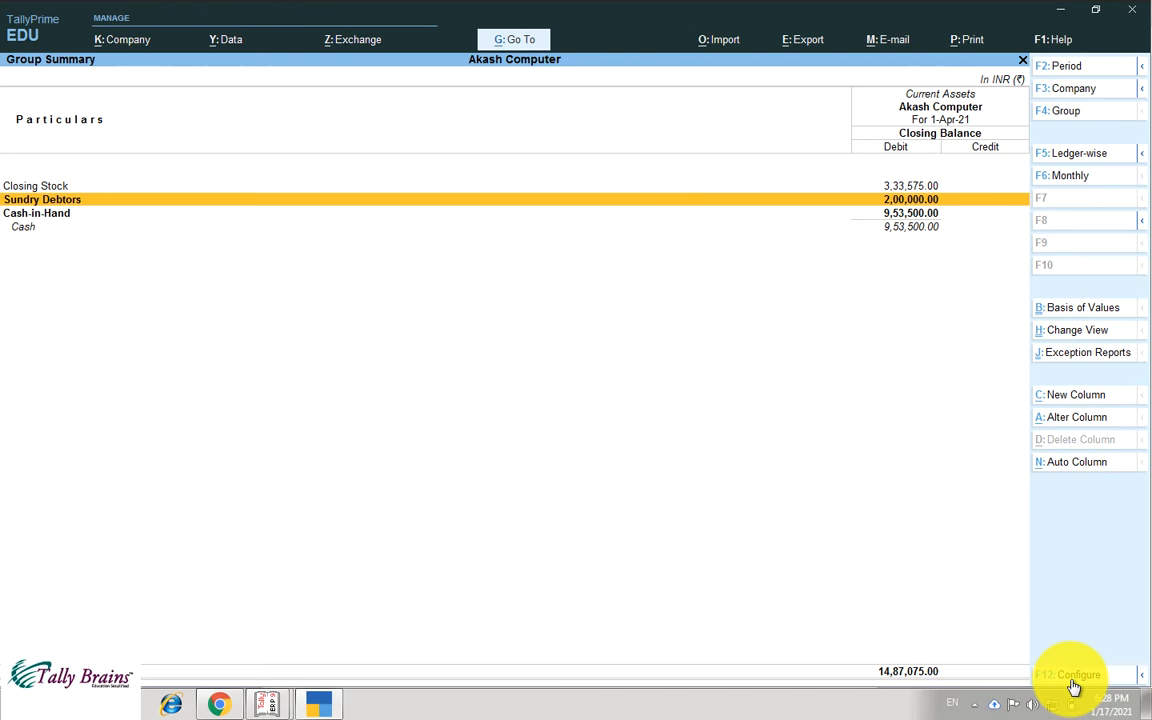
{"action": "key", "text": "alt+F5"}
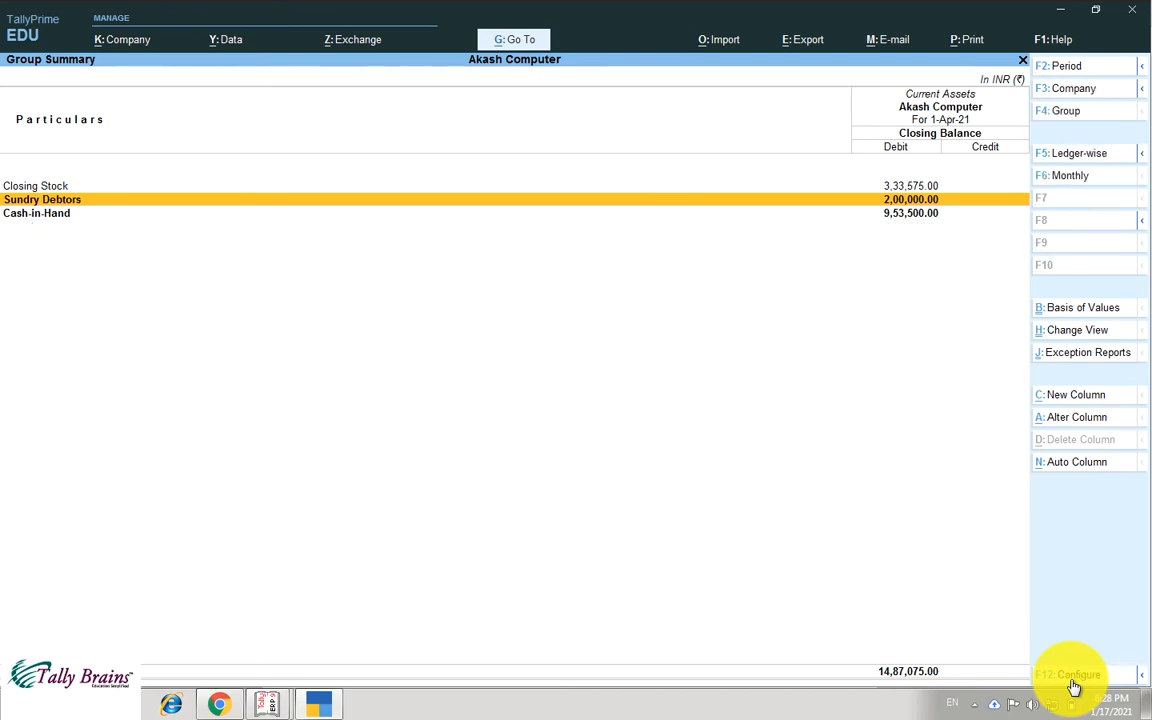
{"action": "key", "text": "alt+F5"}
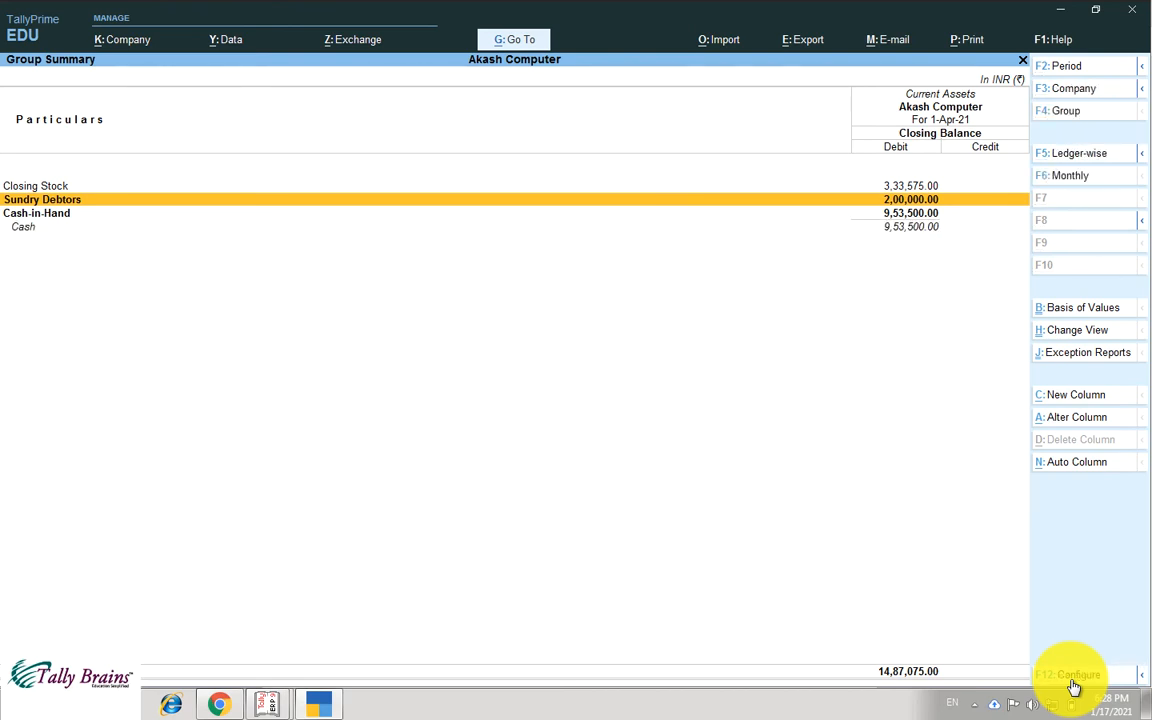
- Go through the rows of the Current Assets summary and inspect the ledgers under Sundry Debtors
{"action": "key", "text": "Down"}
{"action": "key", "text": "Down"}
{"action": "key", "text": "Up"}
{"action": "key", "text": "Down"}
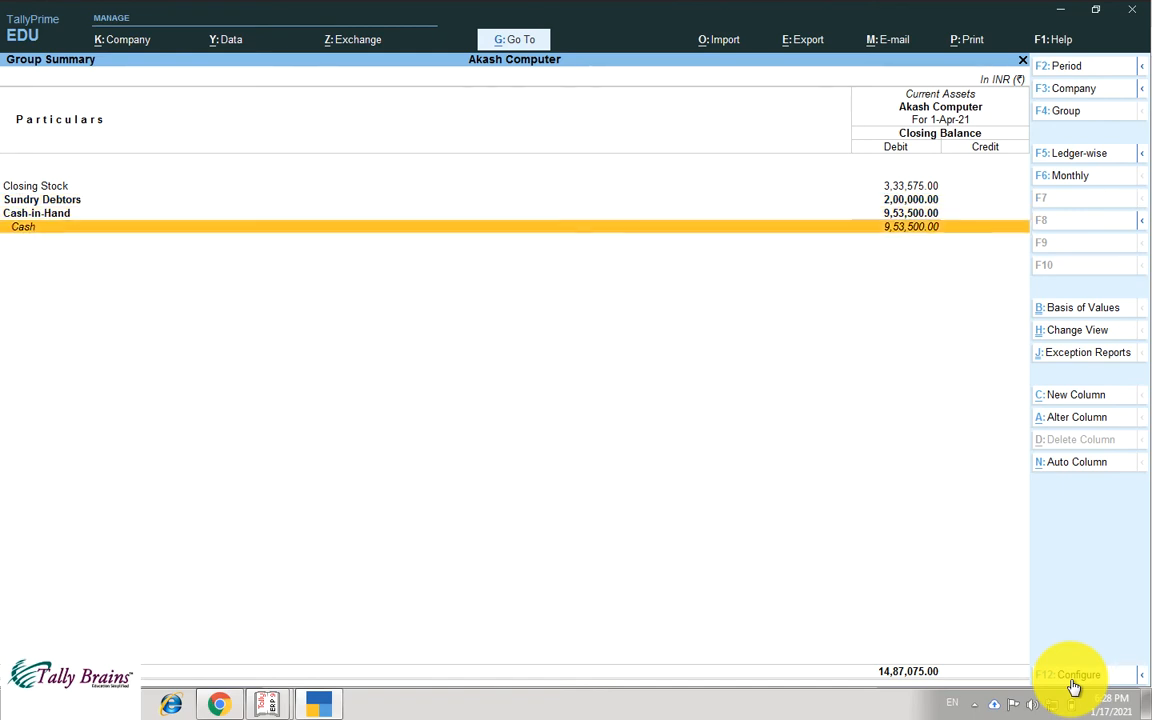
{"action": "key", "text": "Up"}
{"action": "key", "text": "Up"}
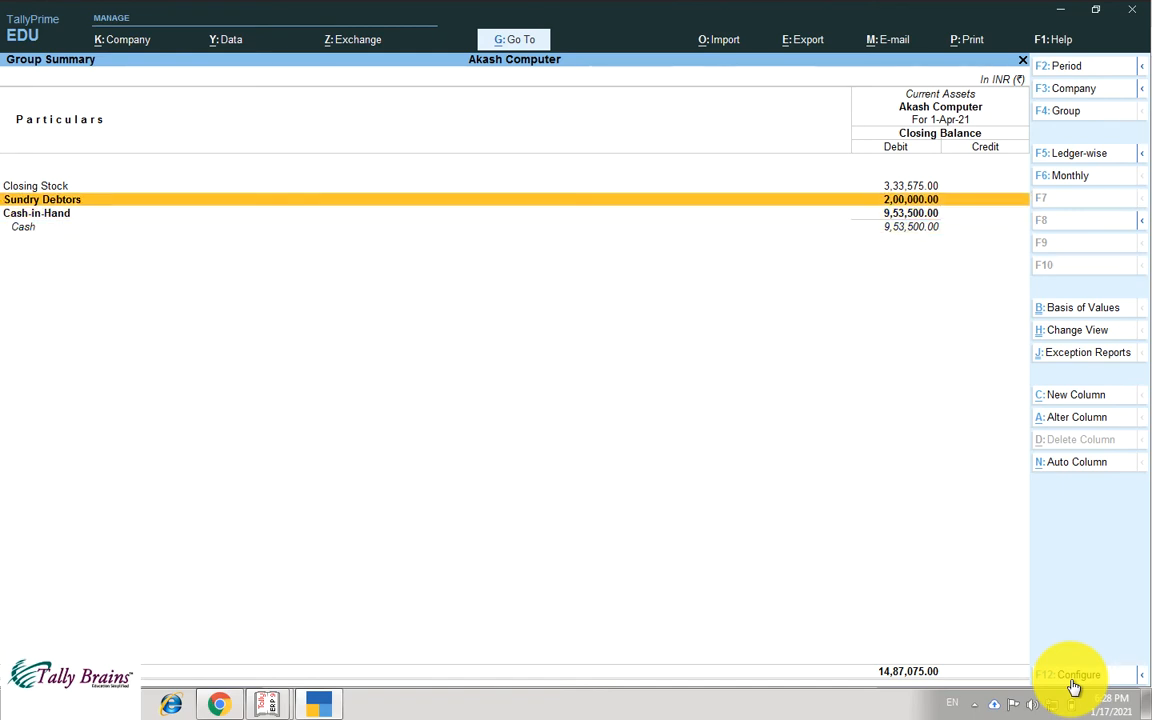
{"action": "key", "text": "Return"}
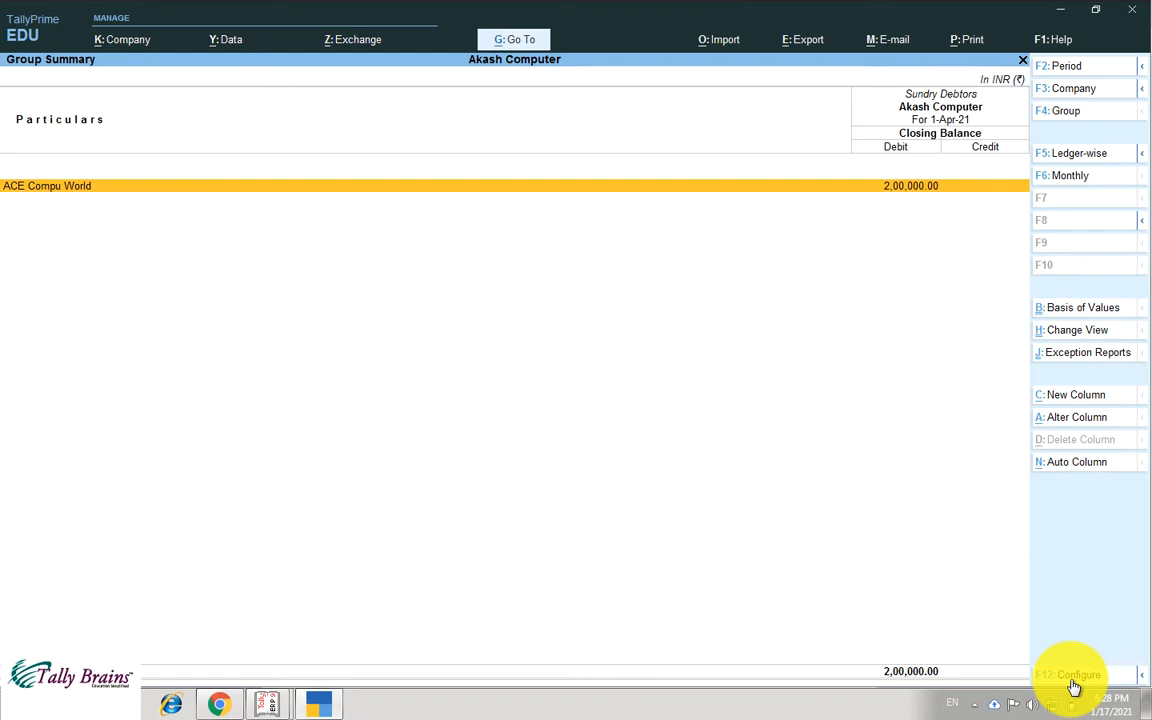
{"action": "key", "text": "Escape"}
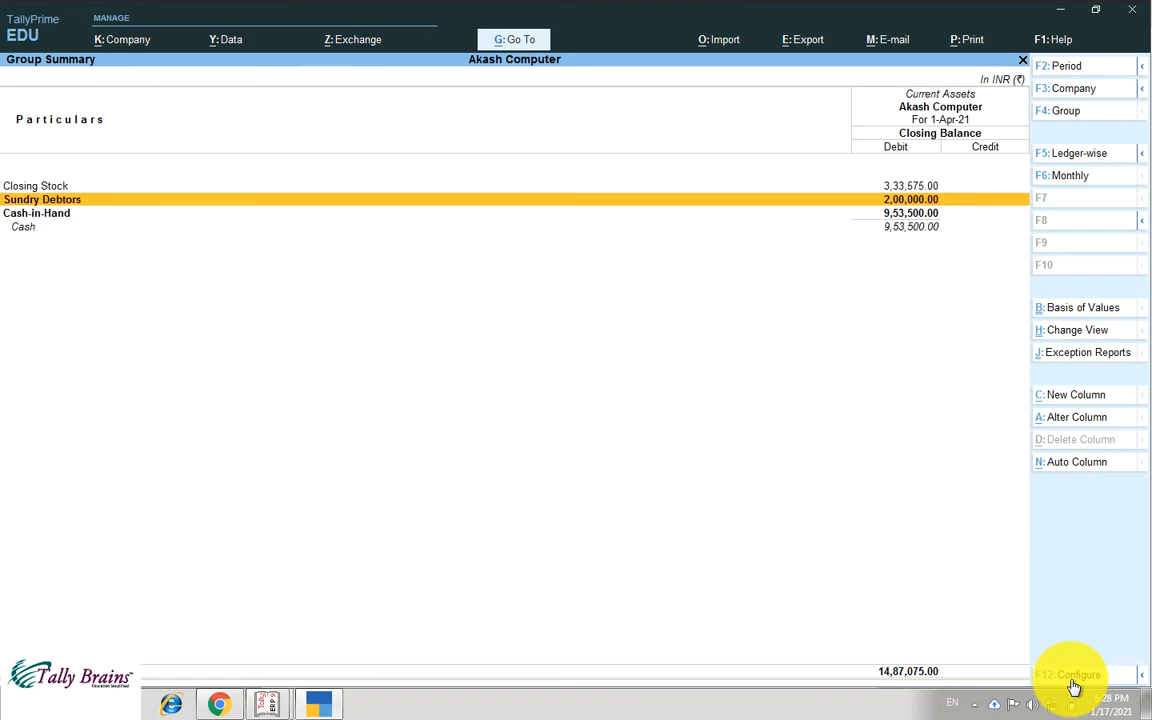
{"action": "key", "text": "Return"}
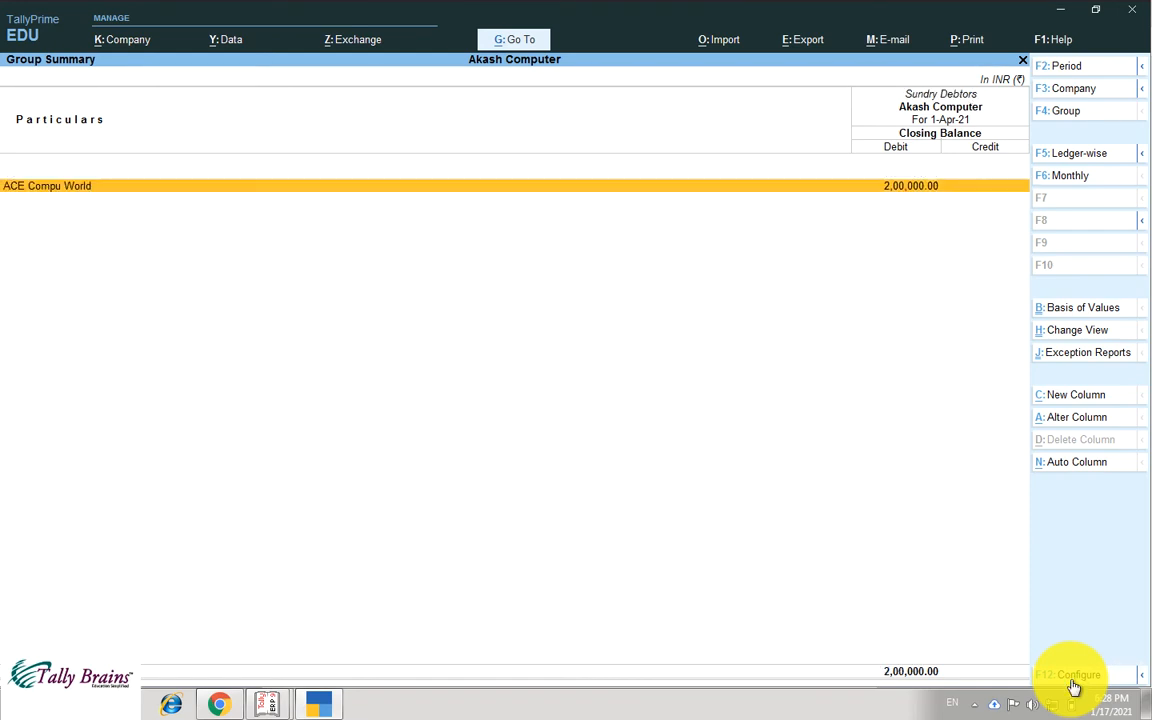
{"action": "key", "text": "Escape"}
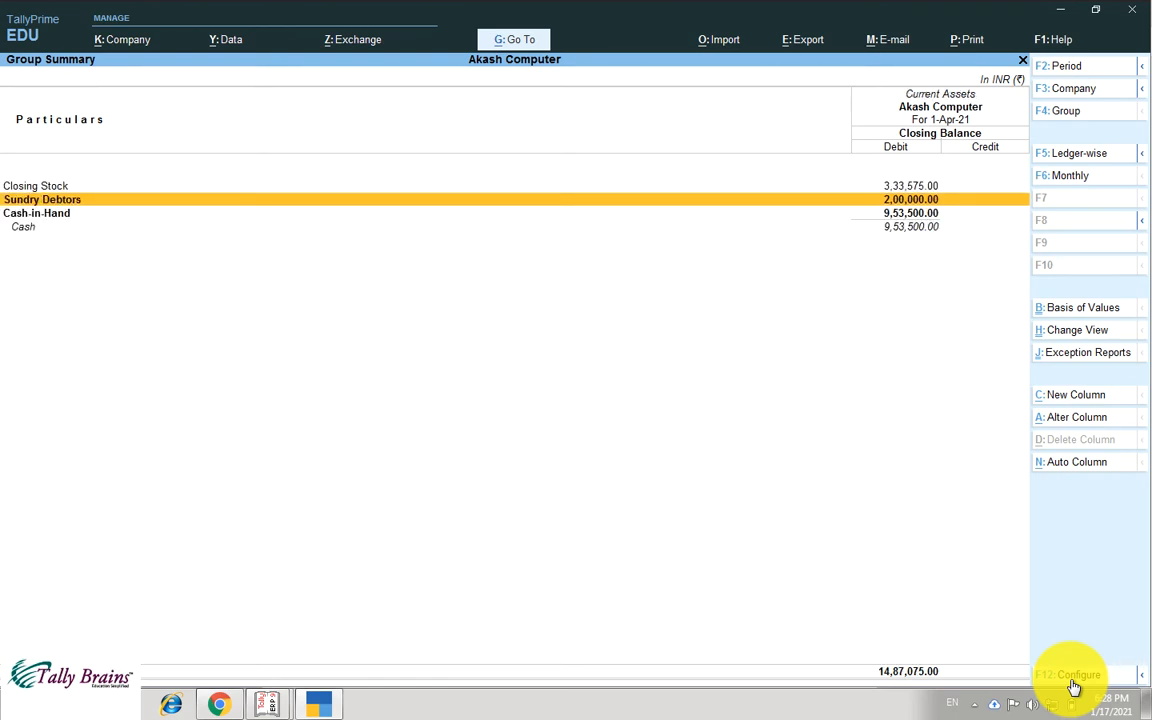
- Alter the Sundry Debtors group so that Group behaves like a sub-ledger is set to No
{"action": "key", "text": "ctrl+Return"}
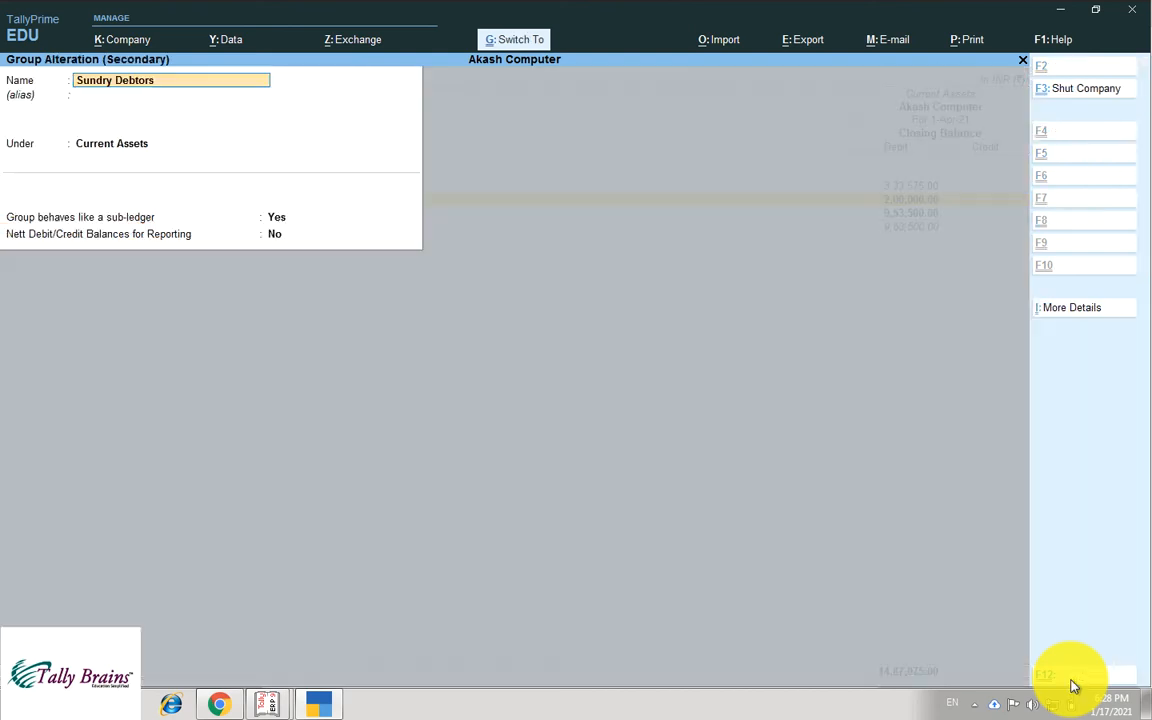
{"action": "key", "text": "Return"}
{"action": "key", "text": "Return"}
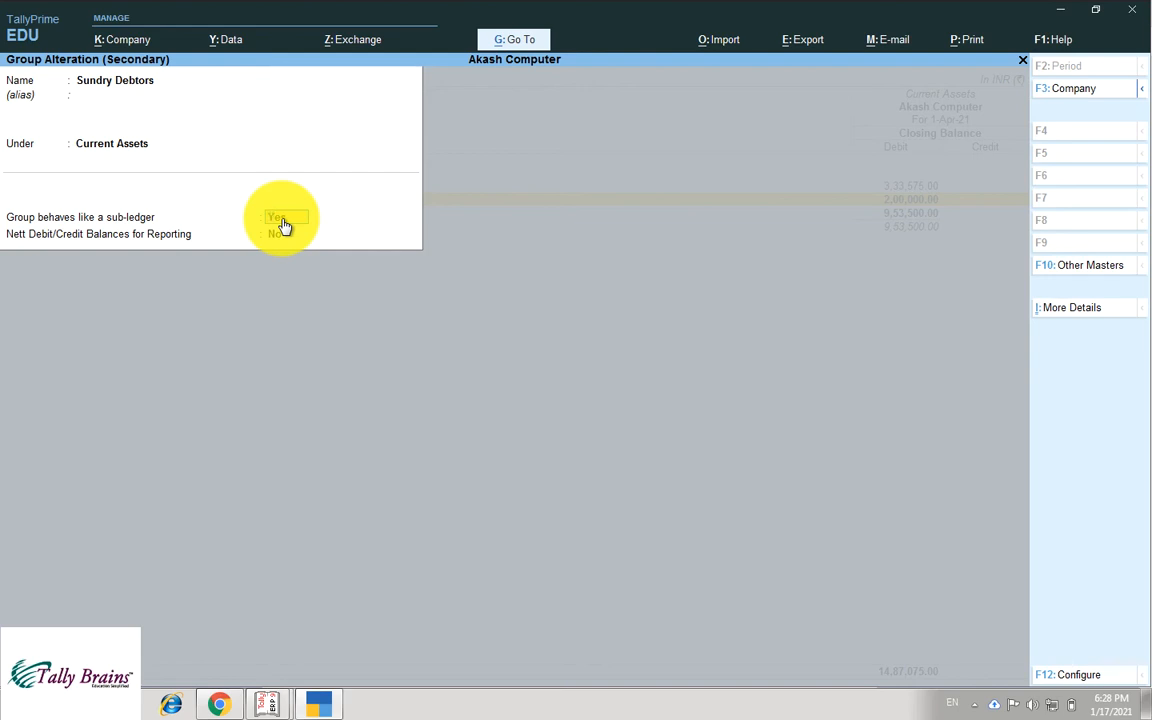
{"action": "type", "text": "n"}
{"action": "key", "text": "Return"}
{"action": "key", "text": "Return"}
{"action": "key", "text": "Return"}
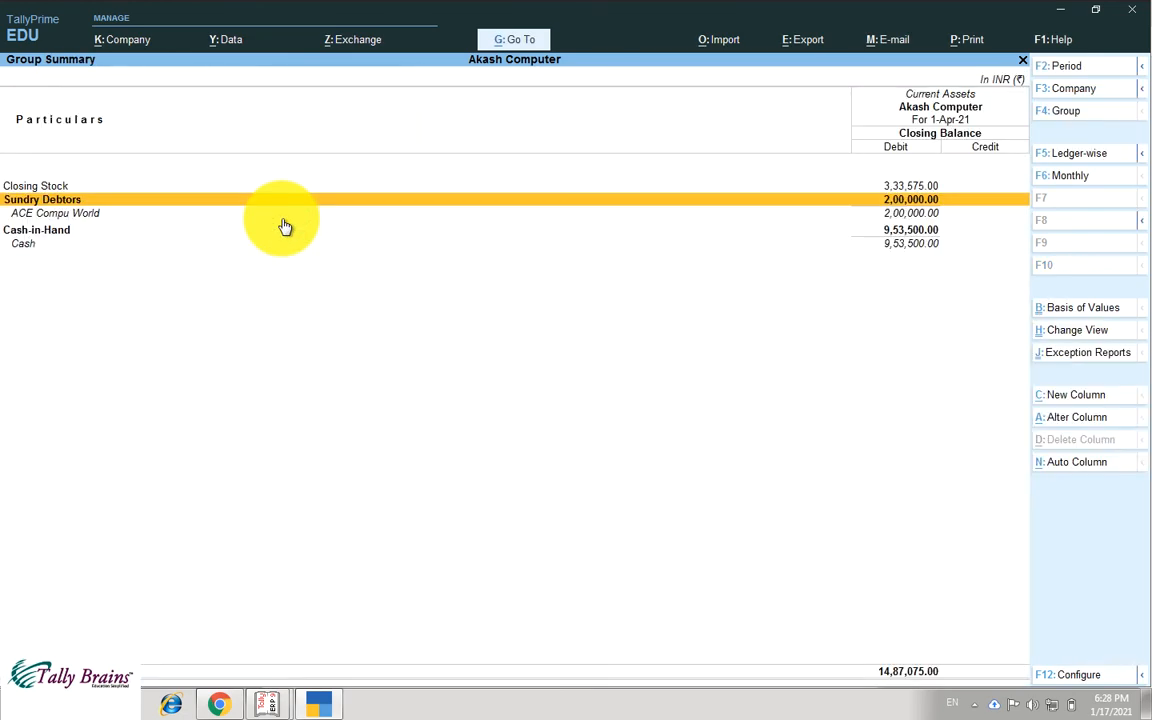
- Compare the condensed and detailed formats of the Current Assets group summary
{"action": "key", "text": "alt+F5"}
{"action": "key", "text": "alt+F5"}
{"action": "key", "text": "alt+F5"}
{"action": "key", "text": "alt+F5"}
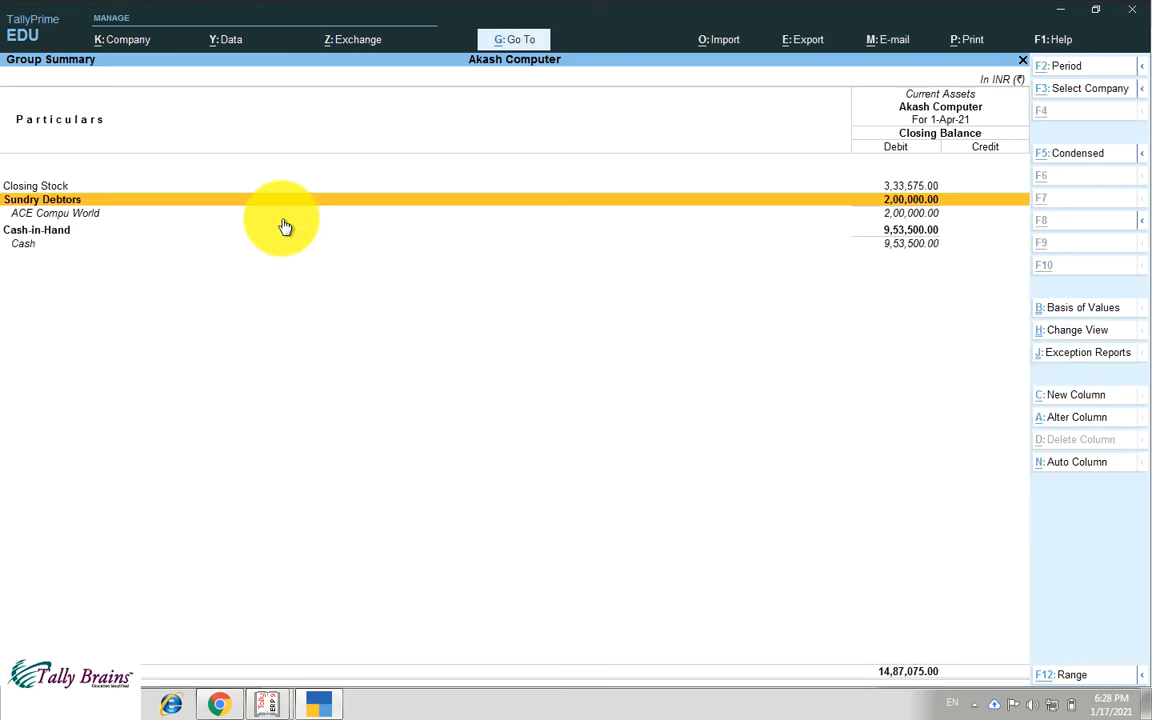
{"action": "key", "text": "alt+F5"}
{"action": "key", "text": "alt+F5"}
{"action": "key", "text": "alt+F5"}
{"action": "key", "text": "alt+F5"}
- Set Group behaves like a sub-ledger back to Yes for Sundry Debtors and recheck the detailed format
{"action": "key", "text": "ctrl+Return"}
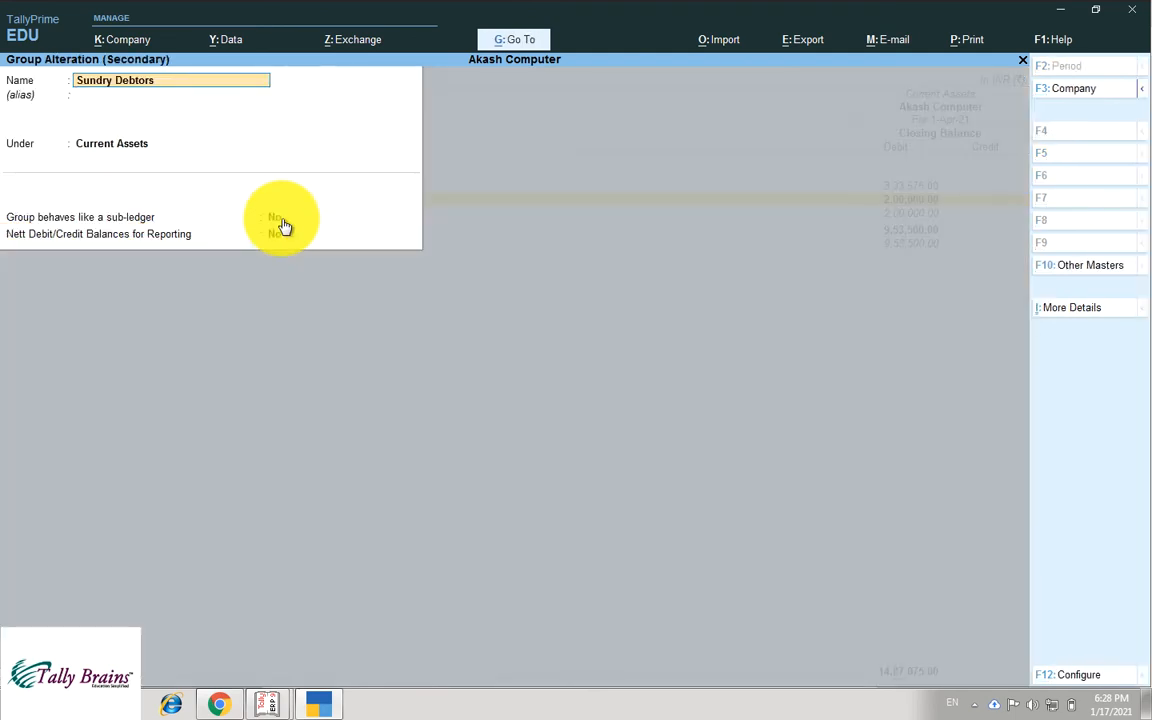
{"action": "key", "text": "Return"}
{"action": "key", "text": "Return"}
{"action": "key", "text": "Return"}
{"action": "key", "text": "BackSpace"}
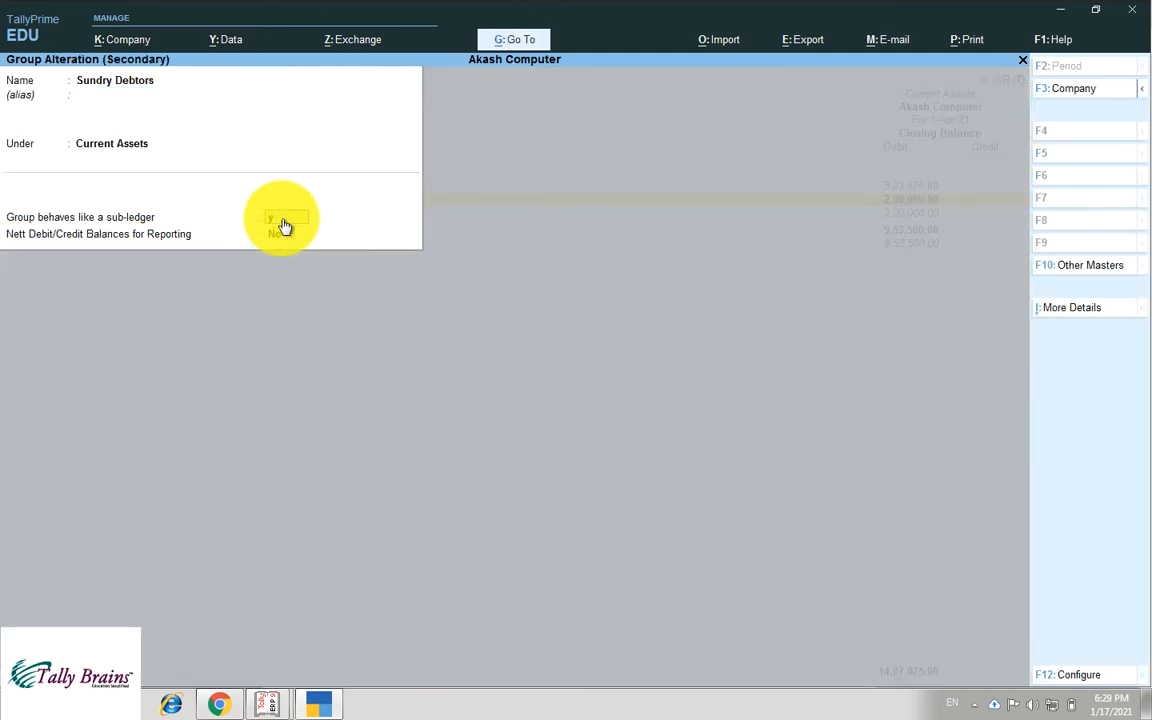
{"action": "key", "text": "Escape"}
{"action": "key", "text": "alt+F5"}
{"action": "key", "text": "alt+F5"}
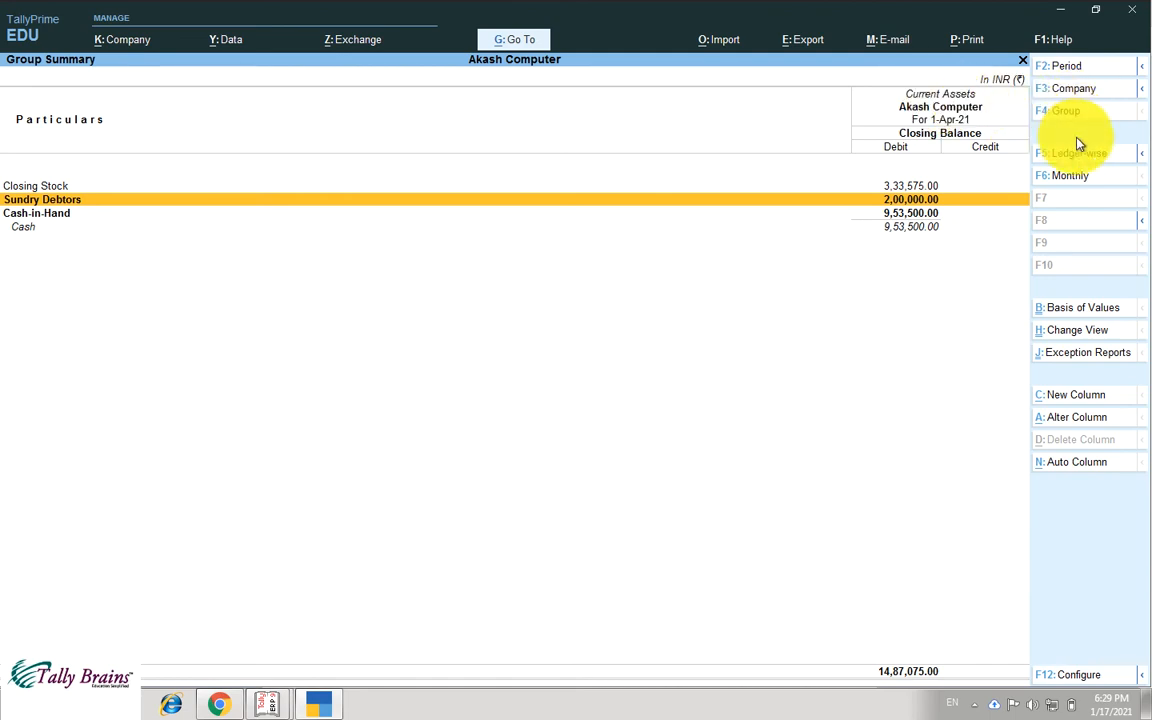
- View the group summary for Current Liabilities, then return to the Current Assets group
{"action": "left_click", "coordinate": [1066, 112]}
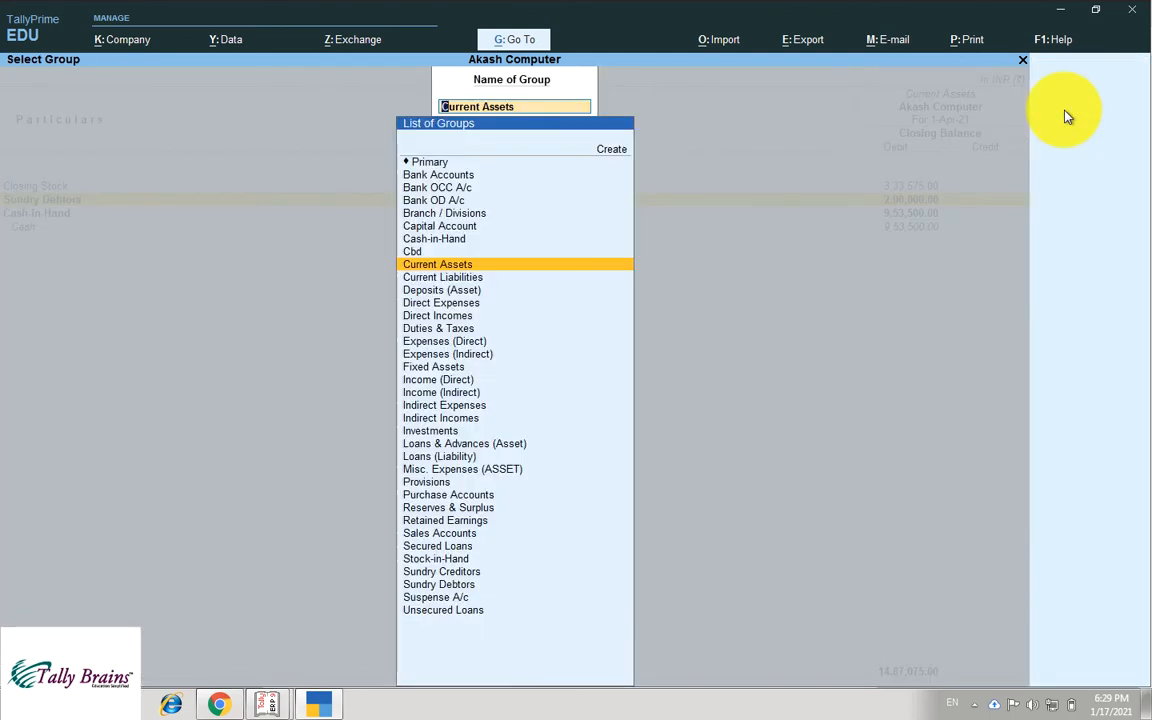
{"action": "key", "text": "Down"}
{"action": "key", "text": "Return"}
{"action": "left_click", "coordinate": [1068, 116]}
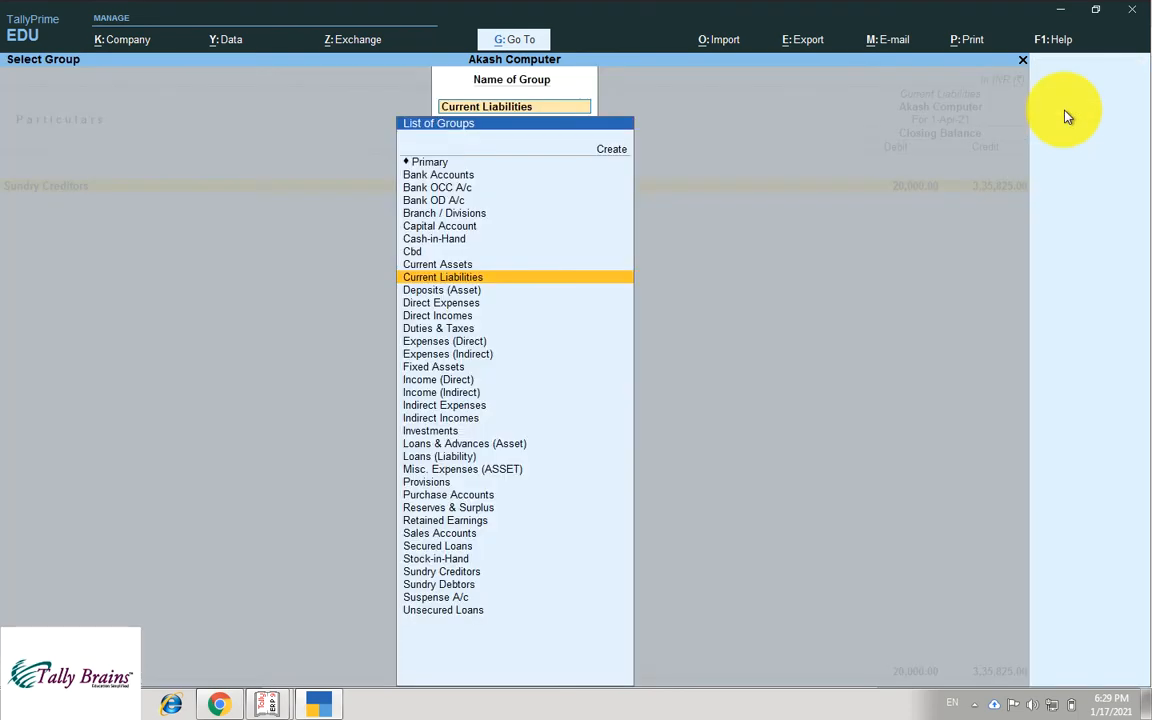
{"action": "key", "text": "Up"}
{"action": "key", "text": "Return"}
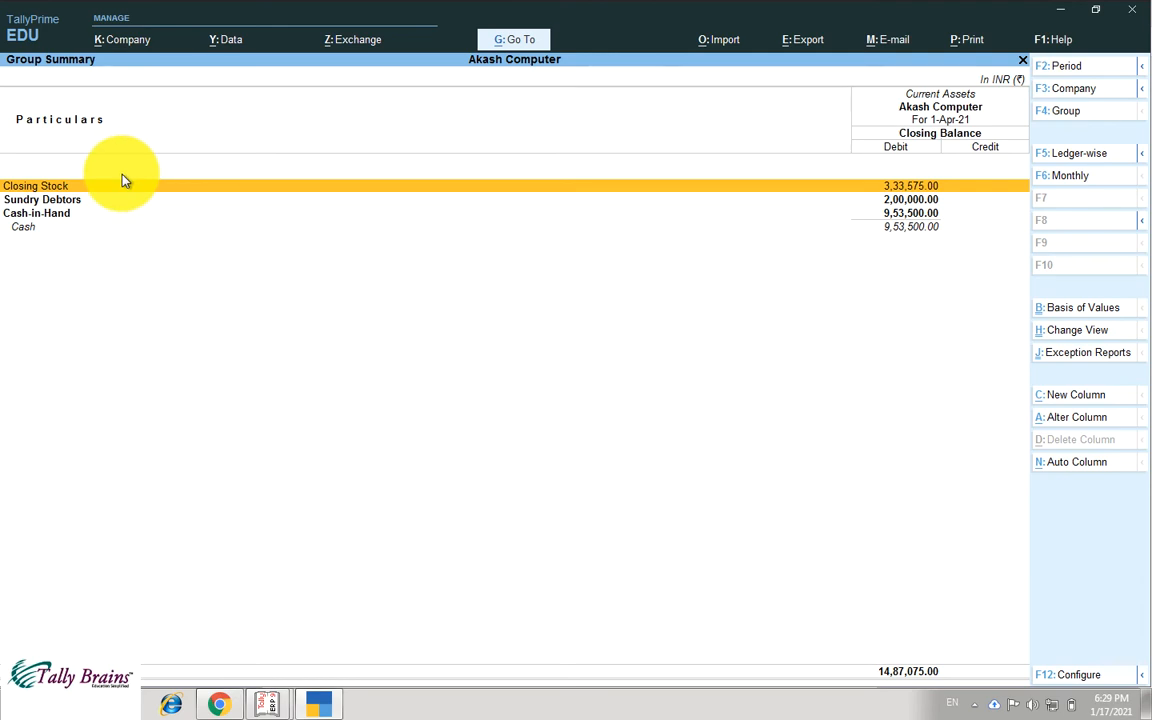
- Switch the Current Assets summary to the ledger-wise view and look at its monthly summary
{"action": "left_click", "coordinate": [1060, 160]}
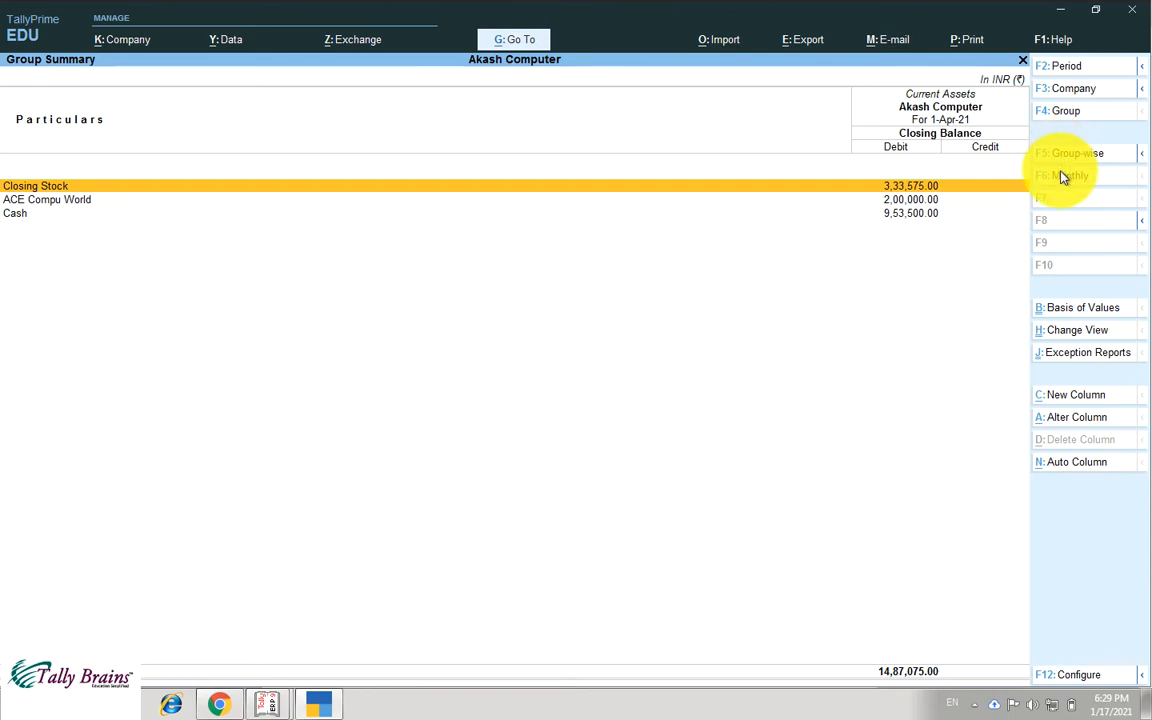
{"action": "left_click", "coordinate": [1063, 176]}
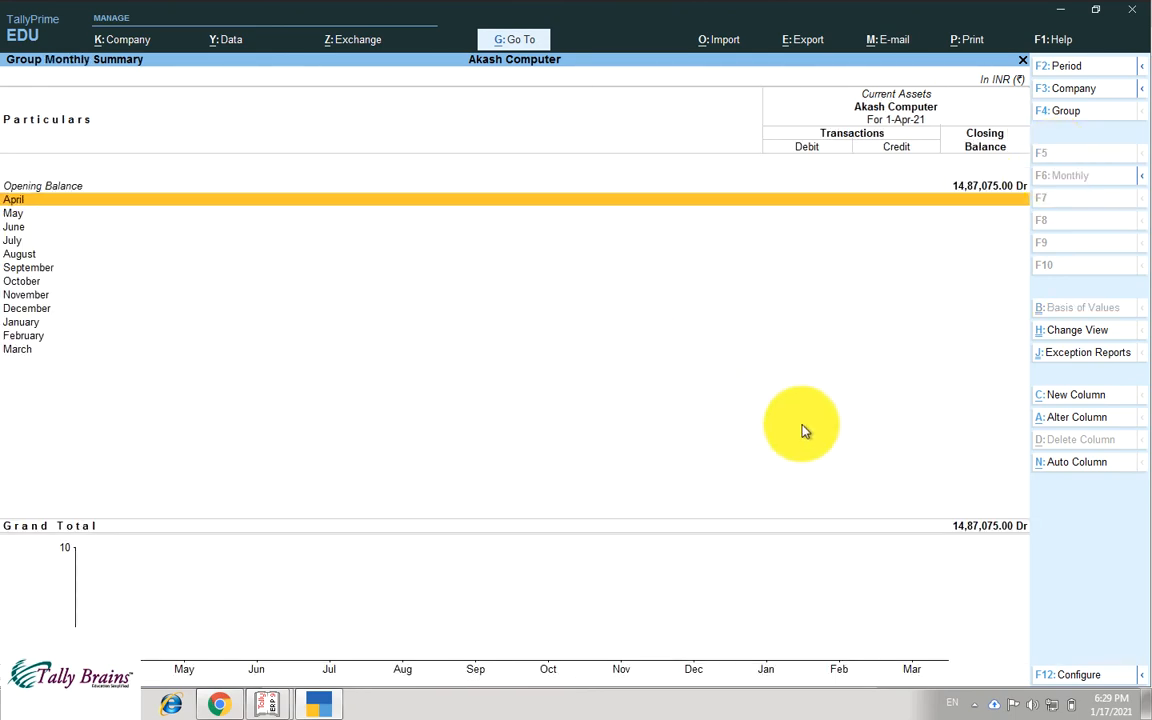
{"action": "key", "text": "Escape"}
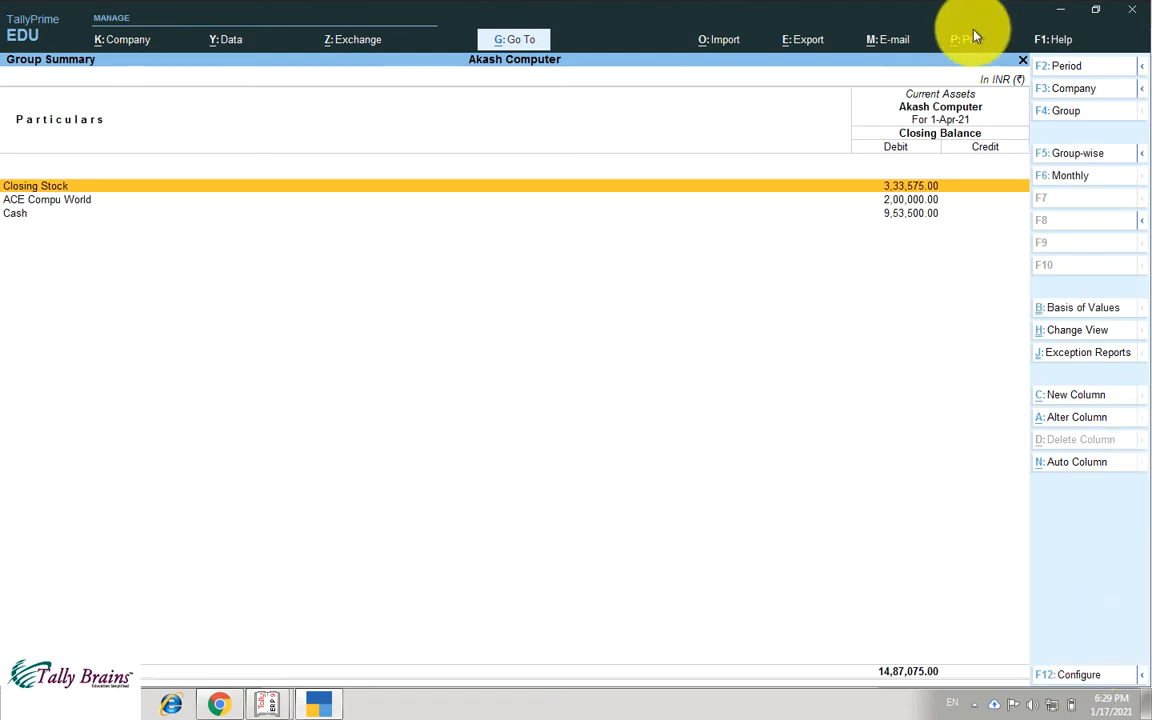
{"action": "key", "text": "Down"}
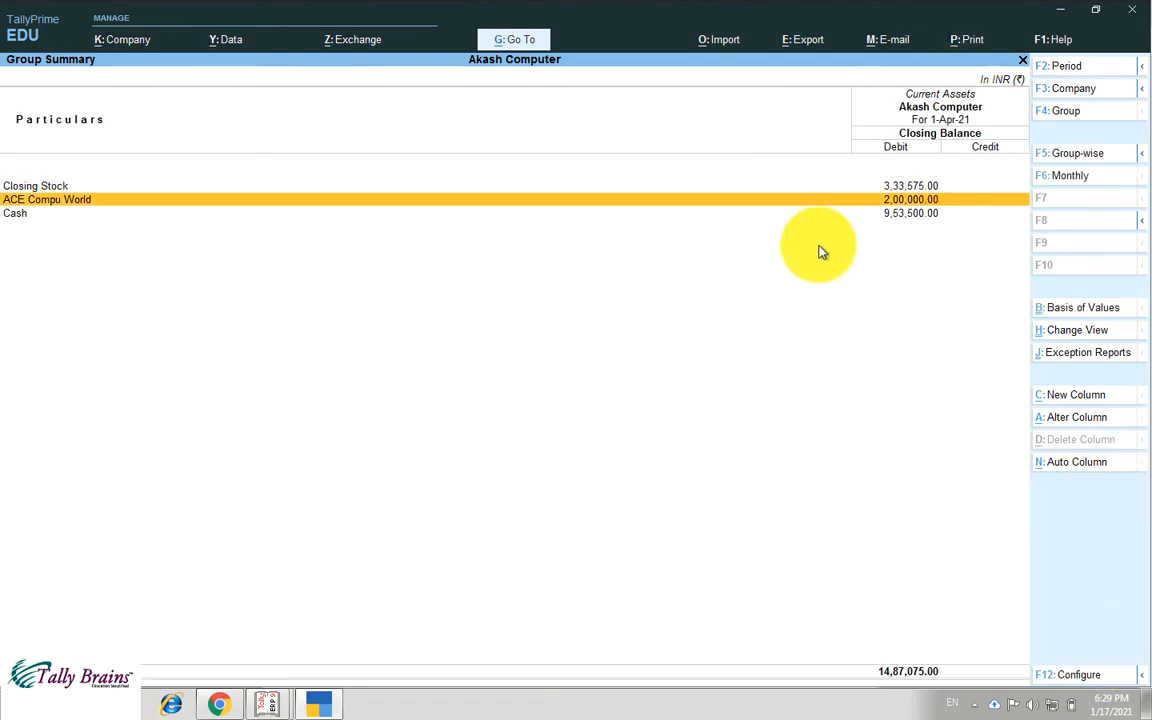
- Open the ACE Compu World ledger's monthly summary and set its period to start from 1-Apr-19
{"action": "key", "text": "Return"}
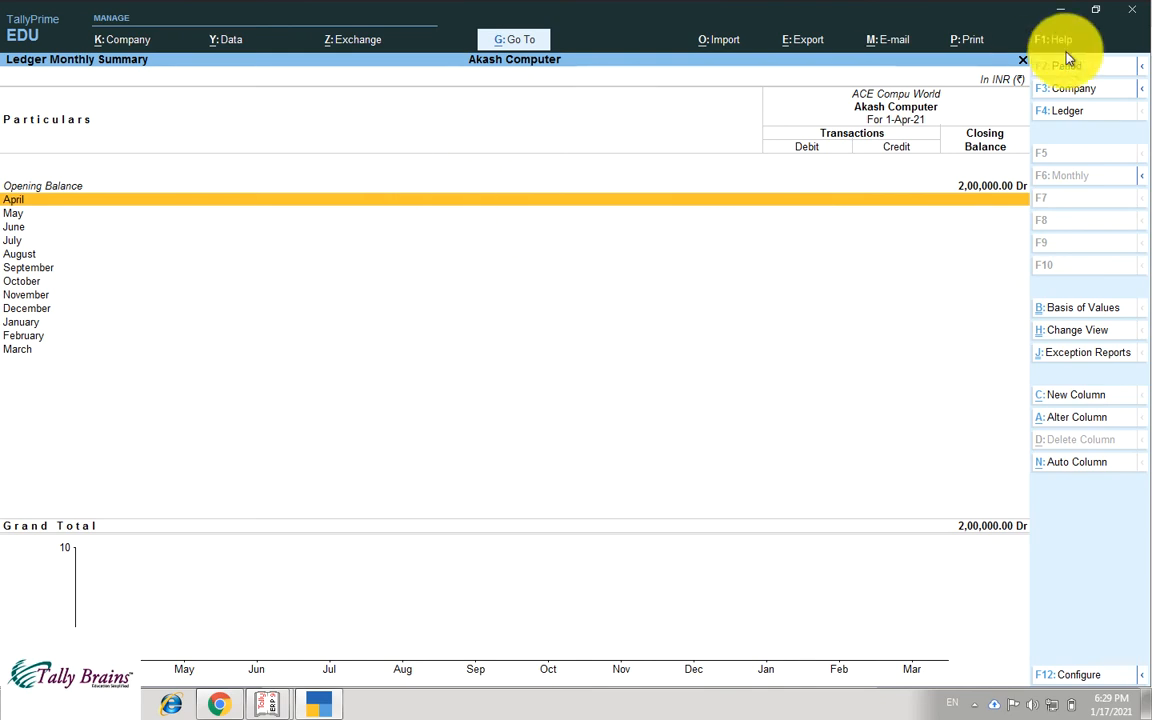
{"action": "left_click", "coordinate": [1110, 68]}
{"action": "type", "text": "1-4-19"}
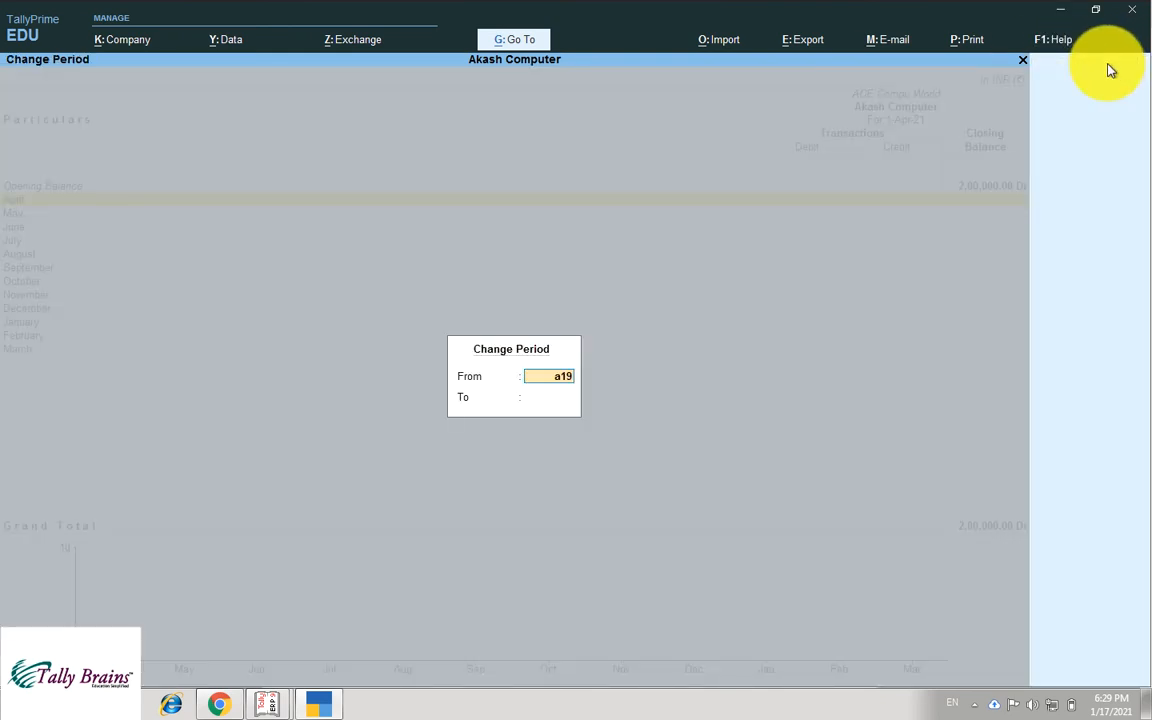
{"action": "key", "text": "Return"}
{"action": "key", "text": "Return"}
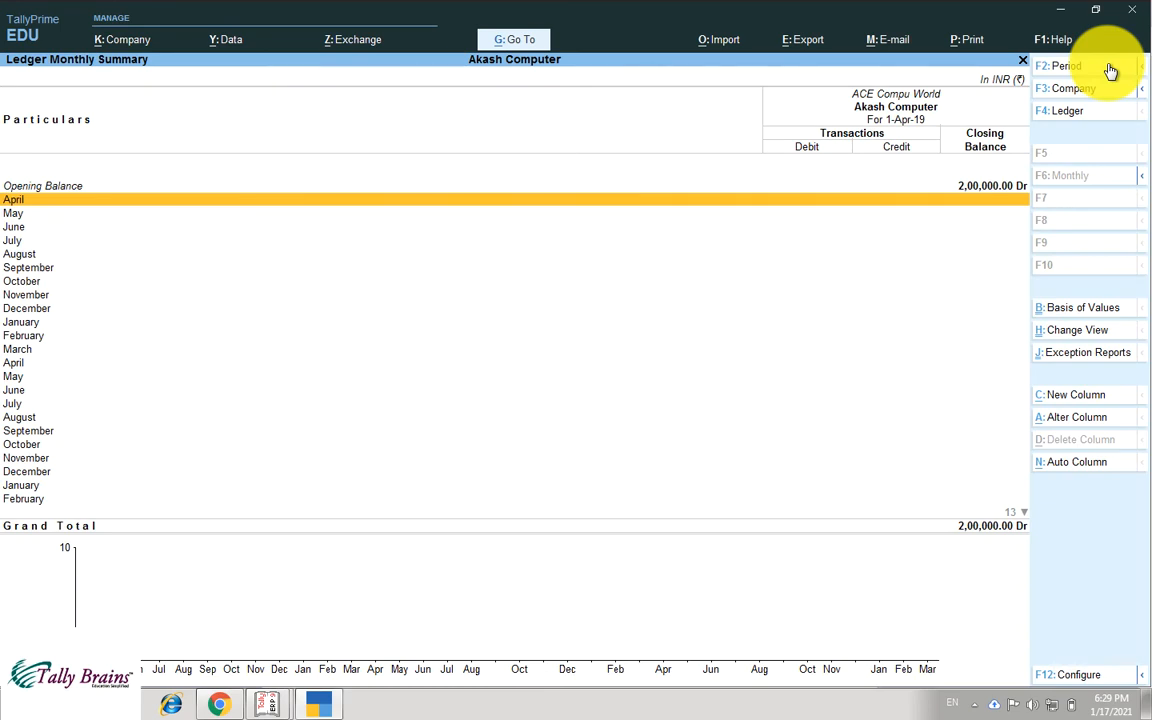
- View the ACE Compu World ledger vouchers for June 2019, then return to the Balance Sheet
{"action": "key", "text": "Down"}
{"action": "key", "text": "Down"}
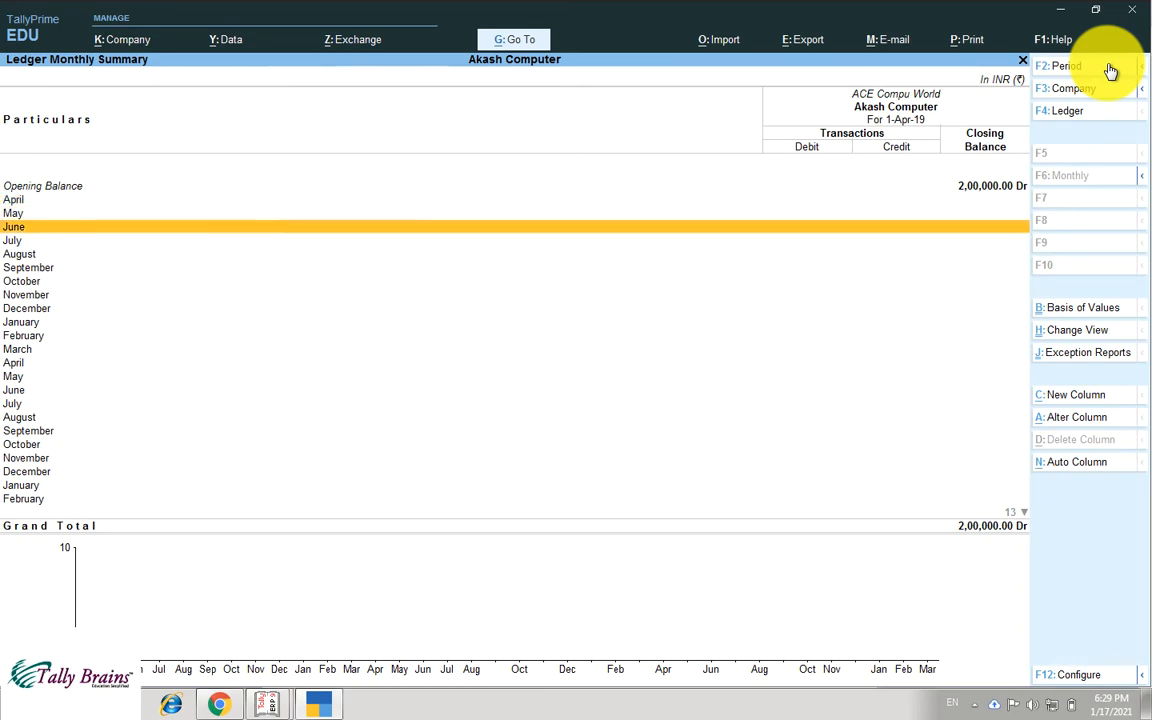
{"action": "key", "text": "Return"}
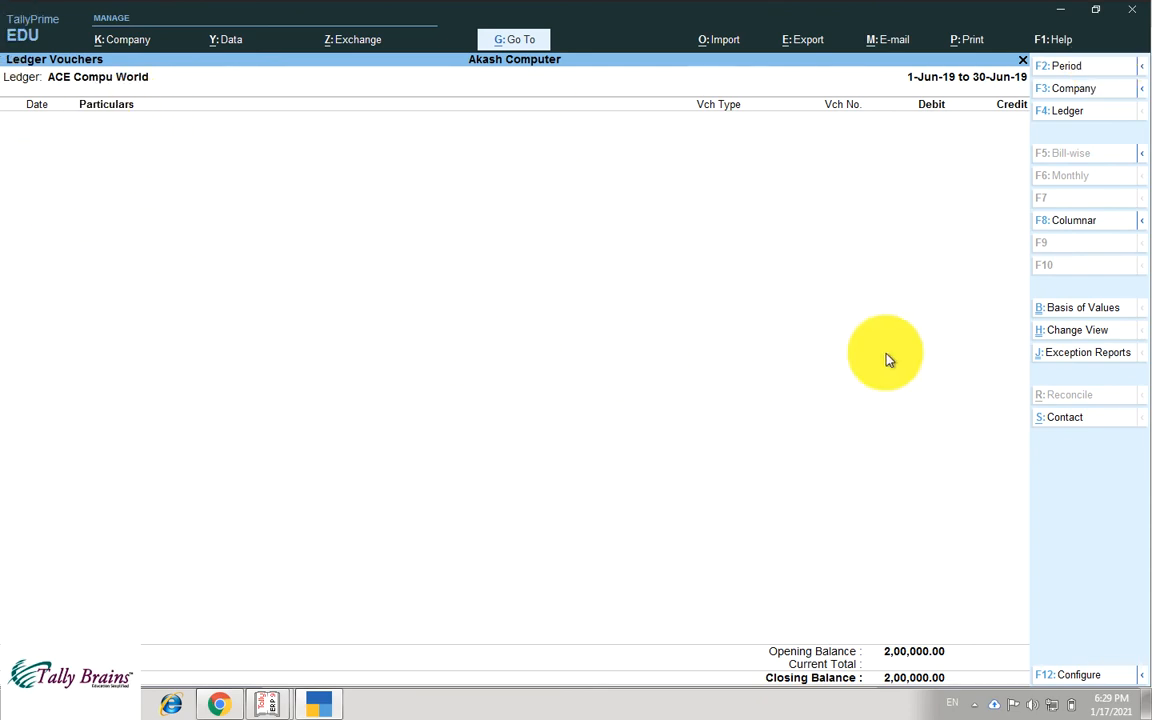
{"action": "key", "text": "Escape"}
{"action": "key", "text": "Escape"}
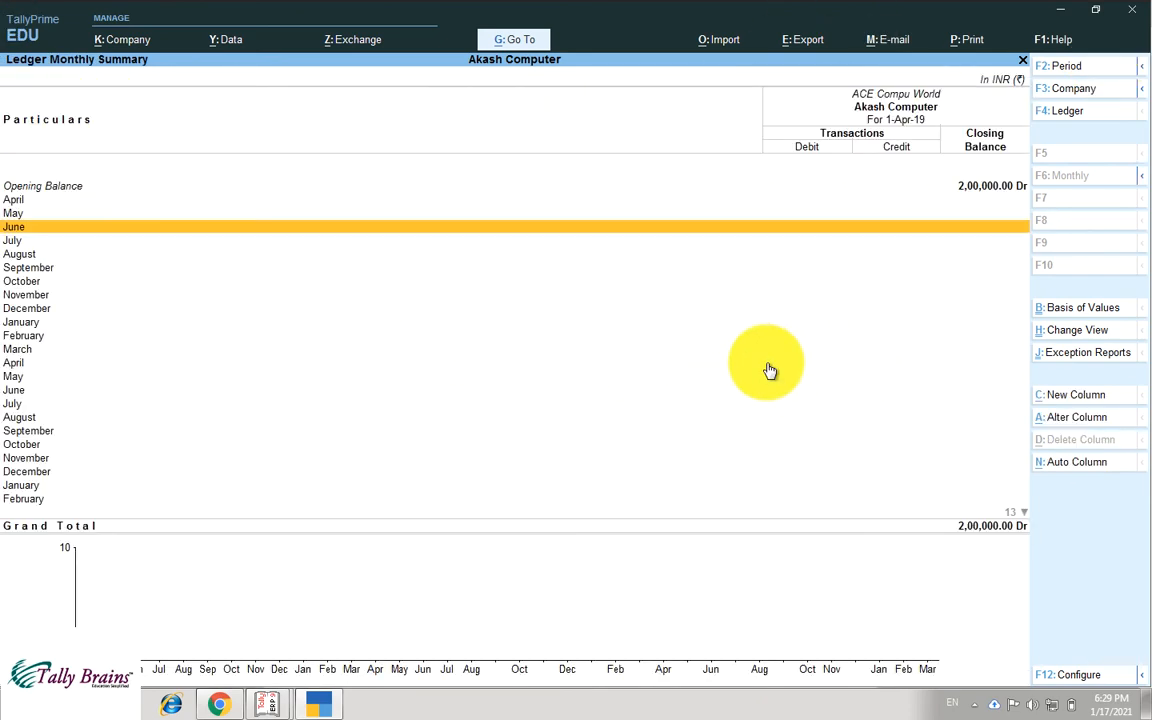
{"action": "key", "text": "Escape"}
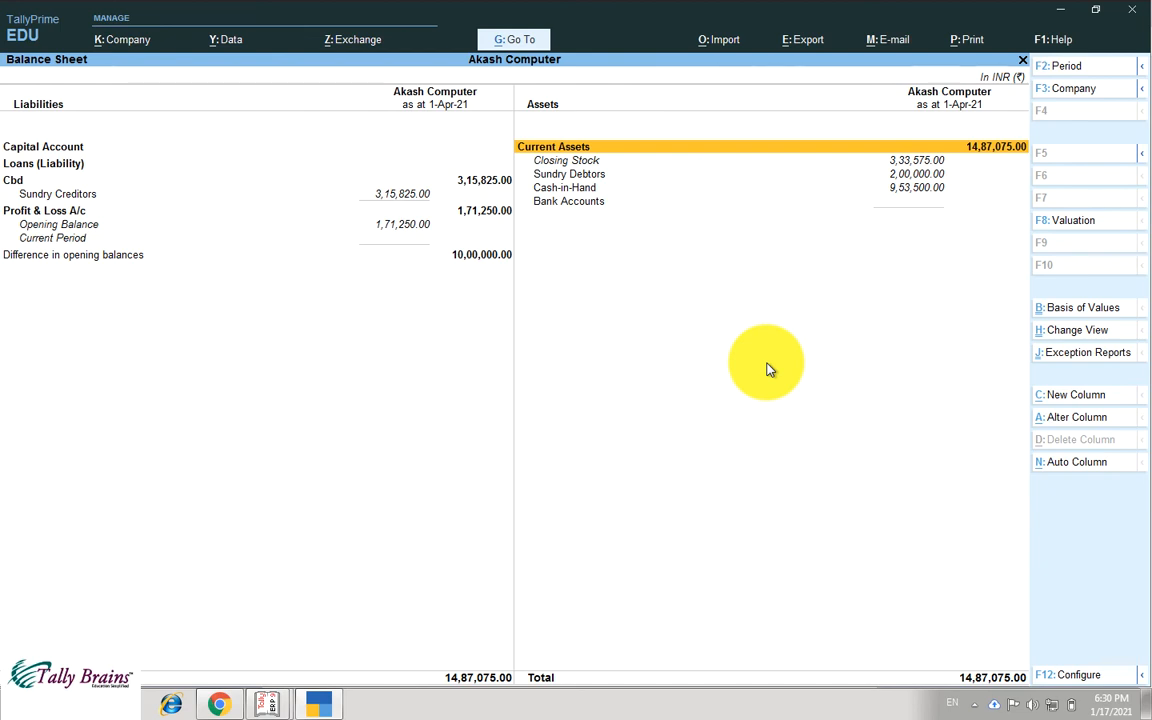
- Leave the Balance Sheet and view the Profit & Loss A/c report, then return to the Gateway of Tally
{"action": "key", "text": "Escape"}
{"action": "key", "text": "Down"}
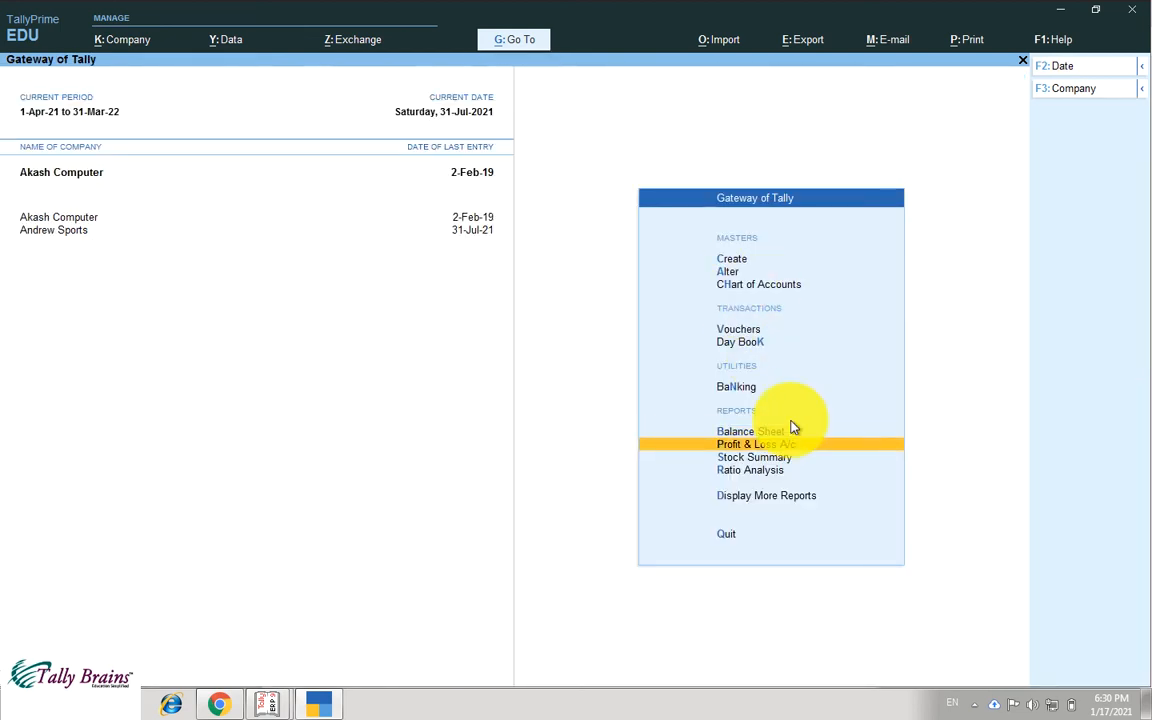
{"action": "key", "text": "Return"}
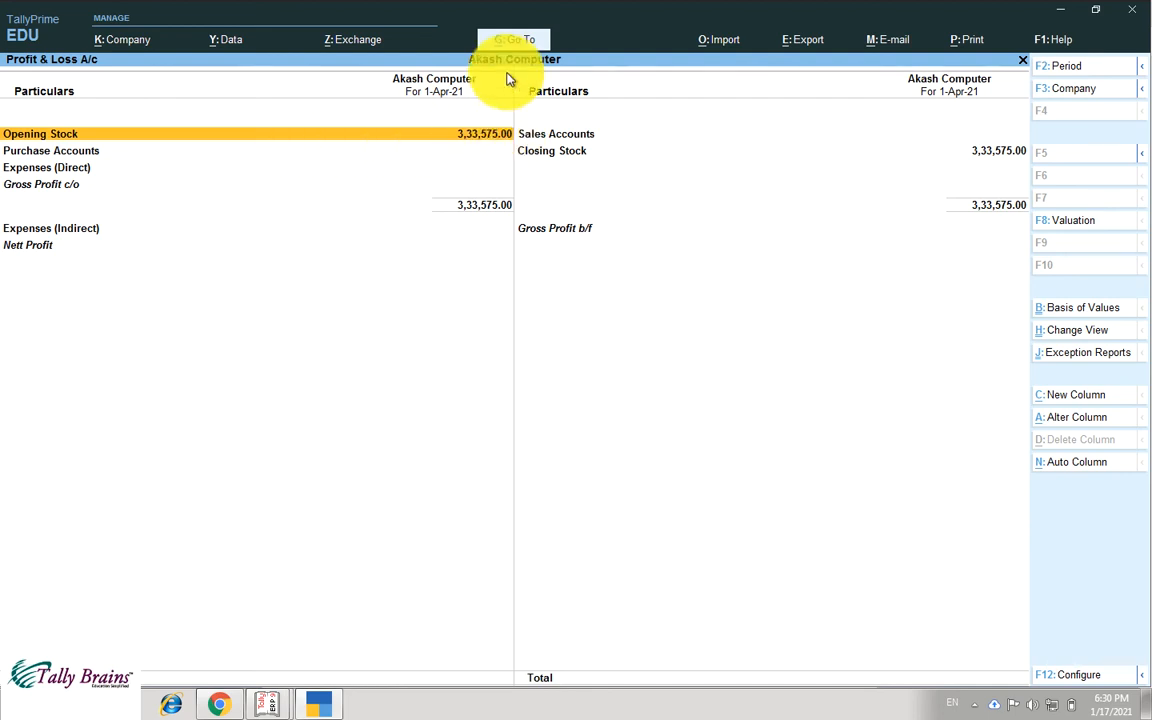
{"action": "key", "text": "Escape"}
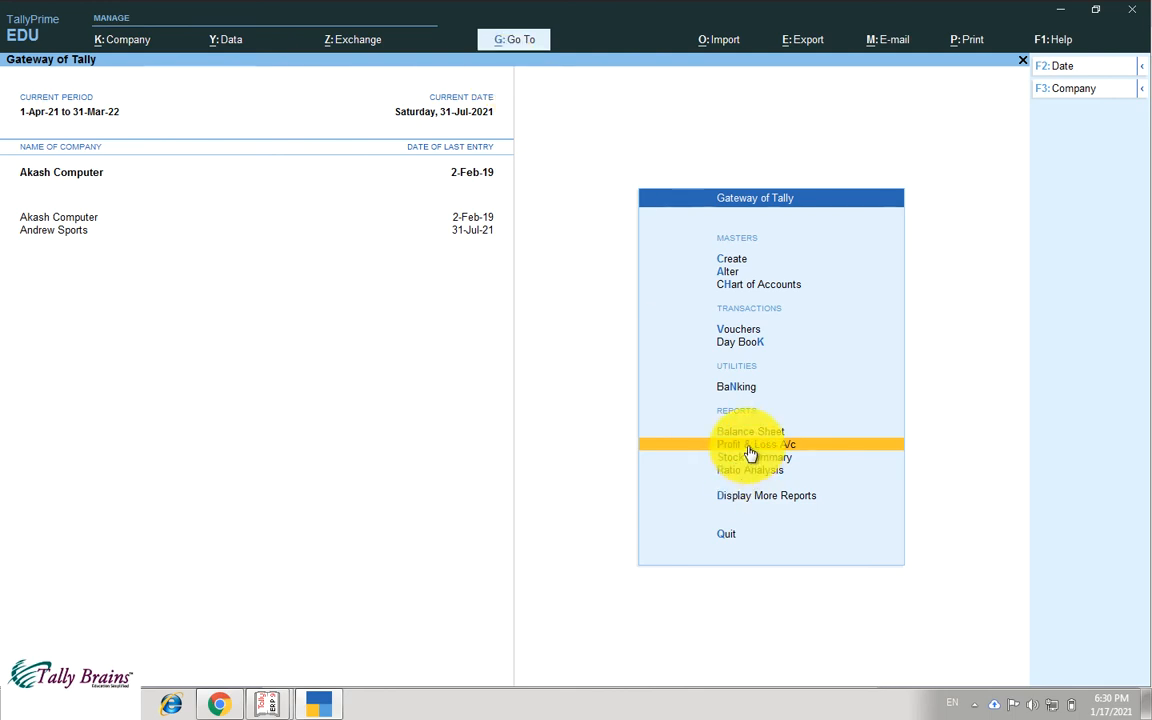
{"action": "key", "text": "Down"}
{"action": "key", "text": "Down"}
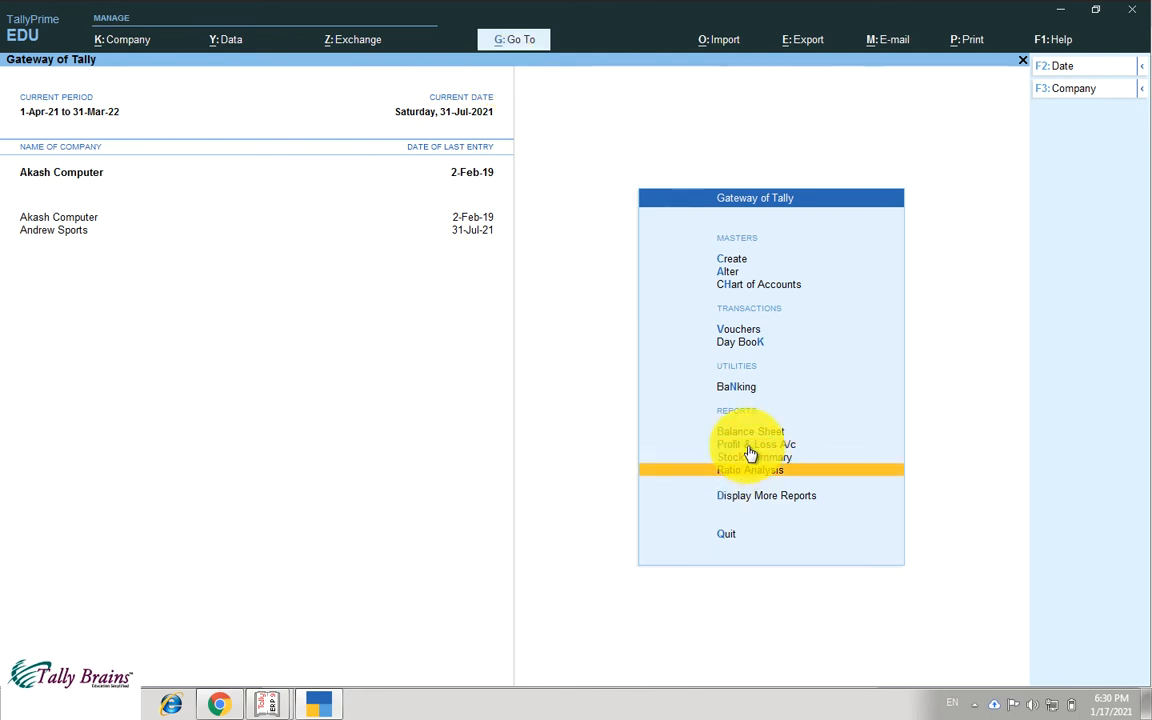
{"action": "key", "text": "Down"}
{"action": "key", "text": "Return"}
{"action": "key", "text": "Escape"}
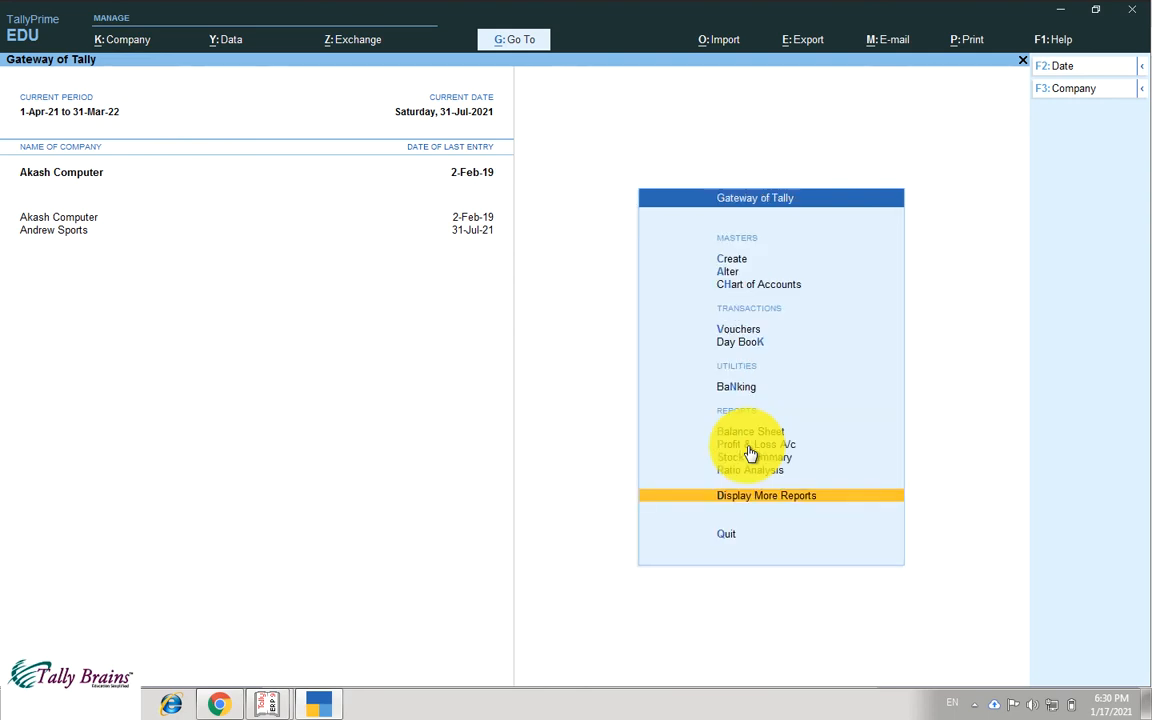
{"action": "key", "text": "Up"}
{"action": "key", "text": "Up"}
{"action": "key", "text": "Up"}
{"action": "key", "text": "Up"}
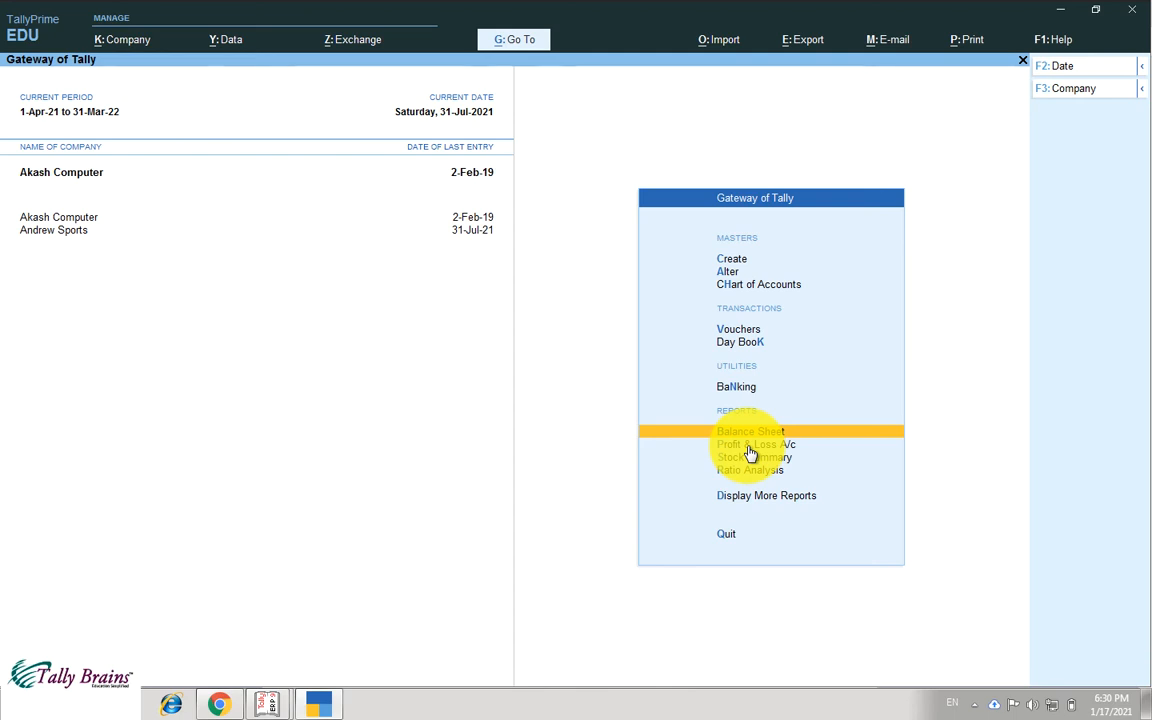
- Recheck the period of the Profit & Loss A/c report and close it
{"action": "key", "text": "Down"}
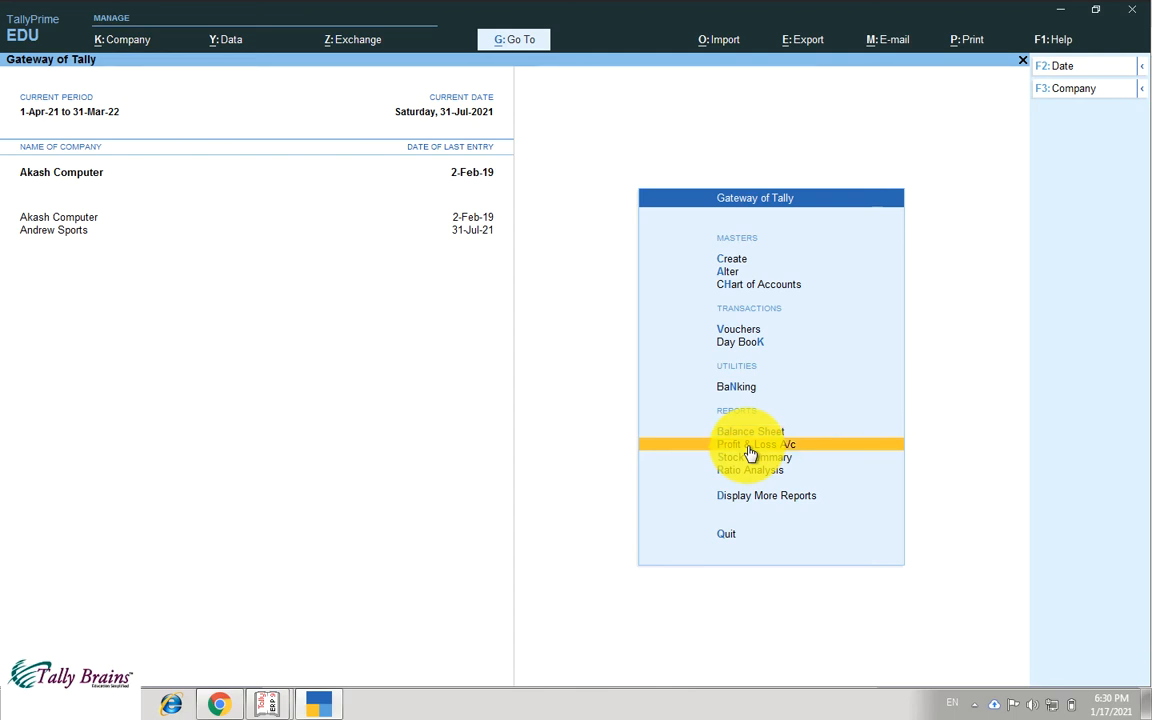
{"action": "key", "text": "Return"}
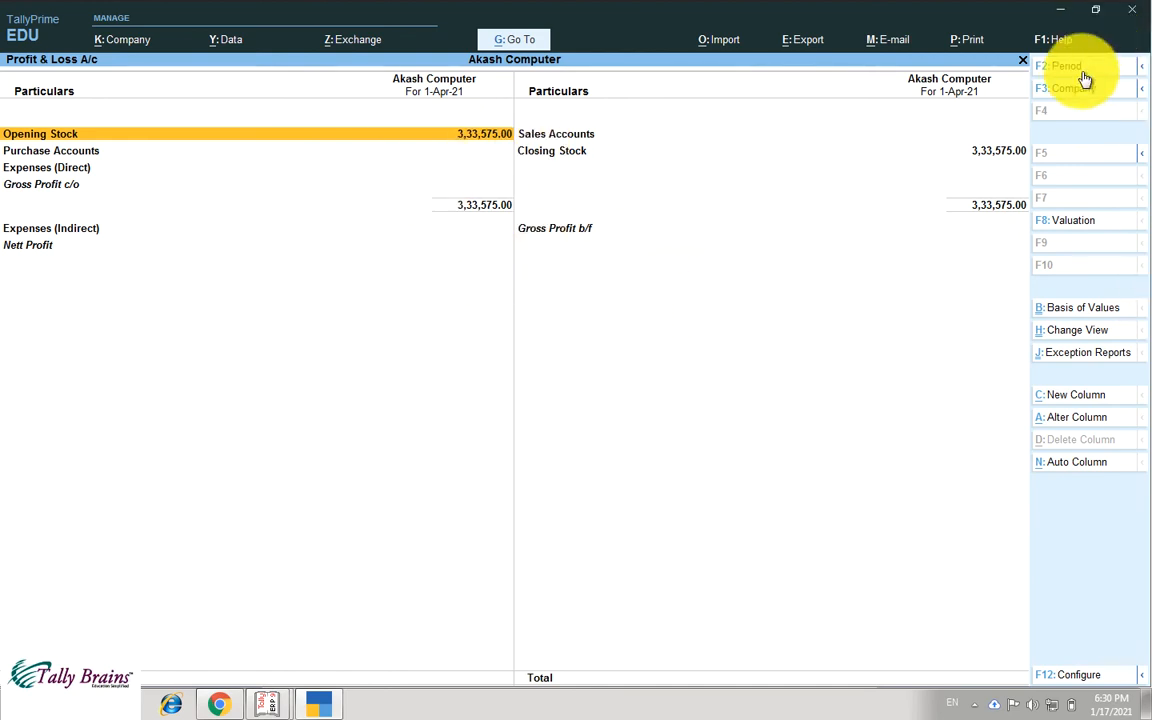
{"action": "key", "text": "Escape"}
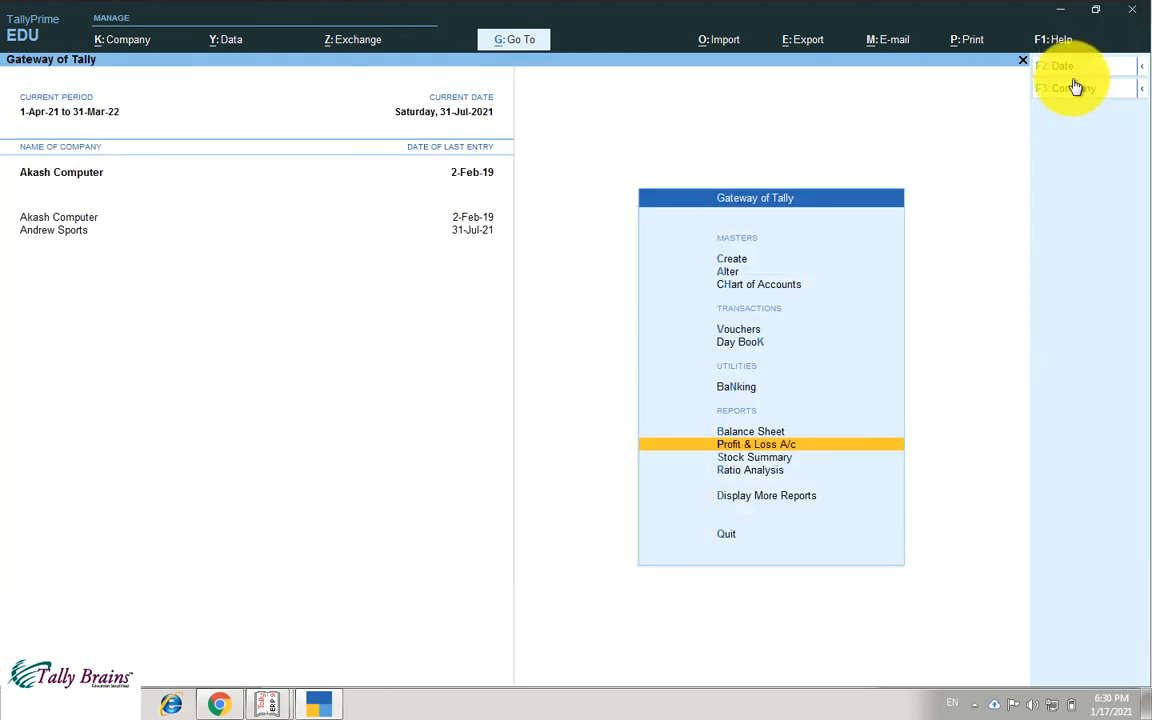
- Set the current period to 1-Apr-20 to 31-Mar-21 and open the Profit & Loss A/c report
{"action": "left_click", "coordinate": [1070, 74]}
{"action": "type", "text": "1-4-2020"}
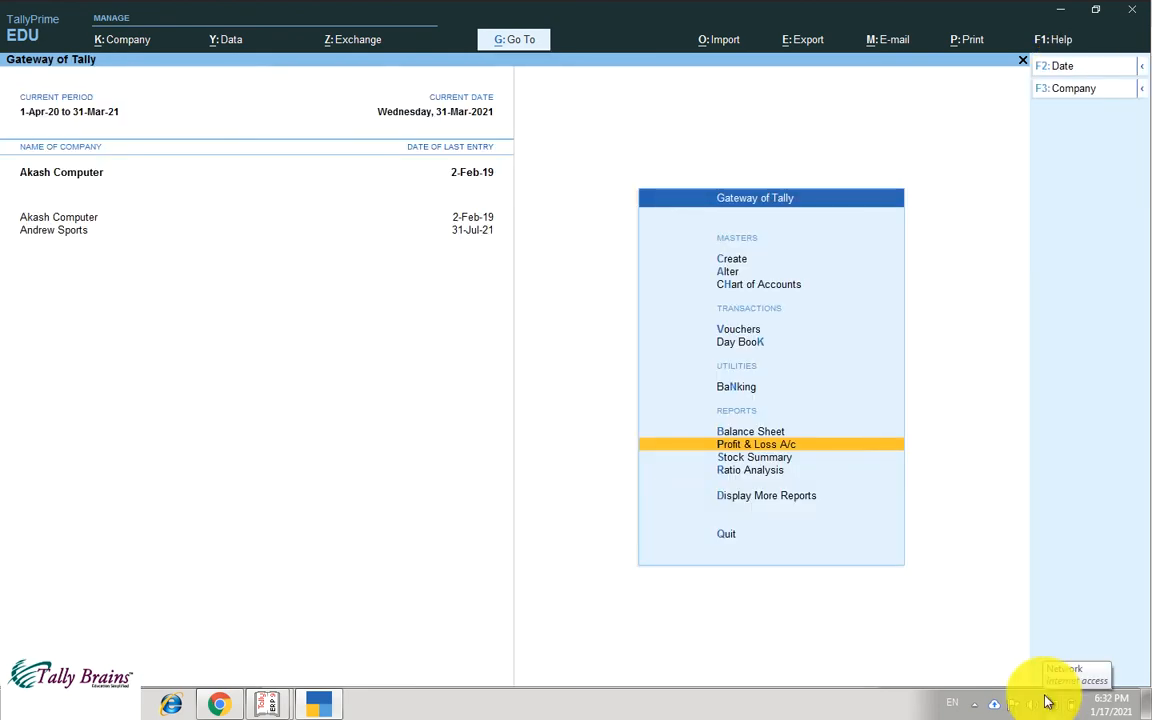
{"action": "key", "text": "Return"}
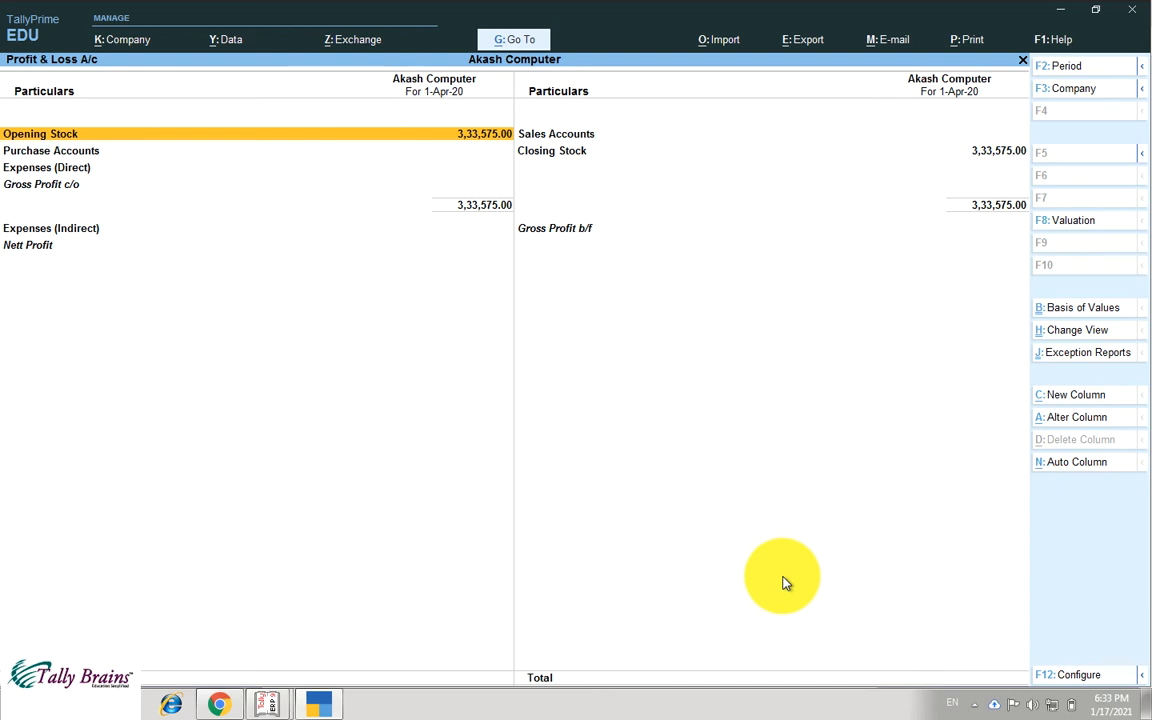
- View the stock summary behind Closing Stock in the Profit & Loss A/c, then close it
{"action": "key", "text": "Right"}
{"action": "key", "text": "Down"}
{"action": "key", "text": "Return"}
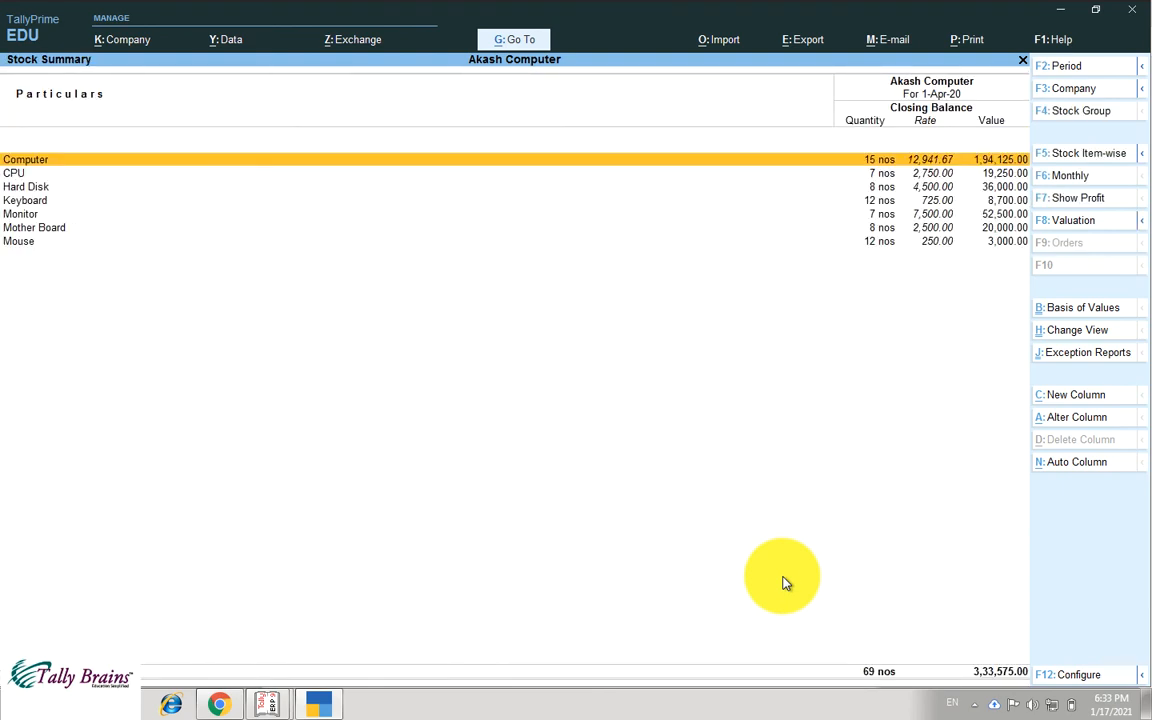
{"action": "key", "text": "Escape"}
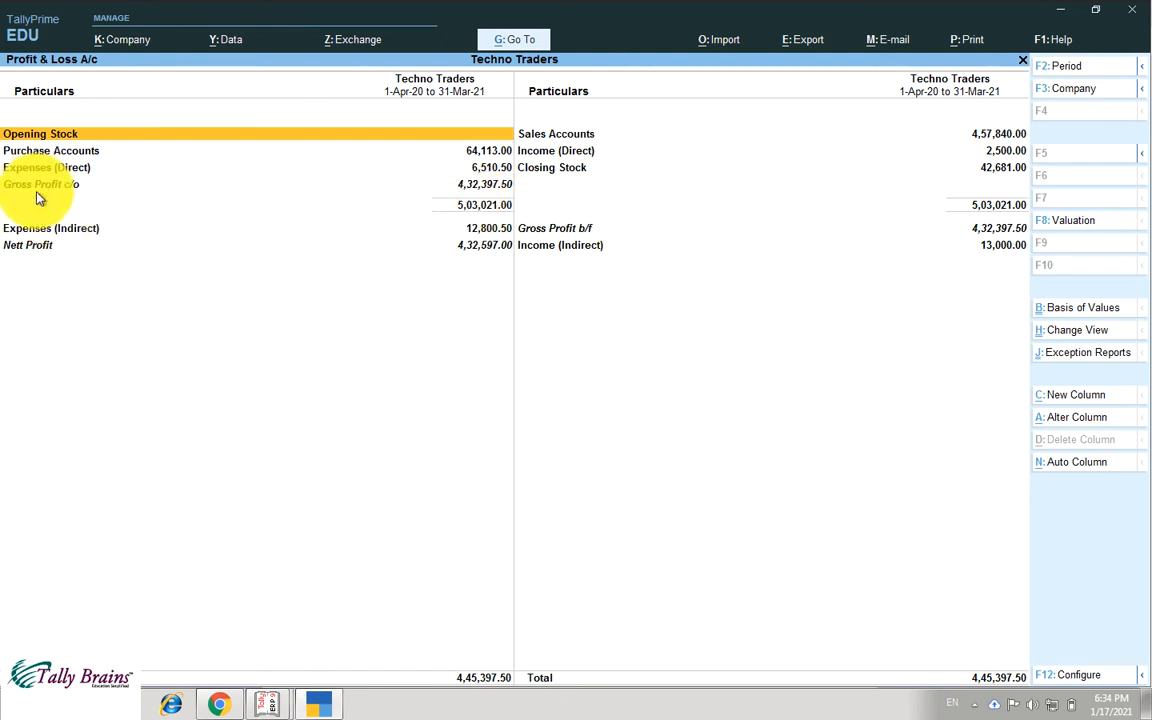
- Review the Show Gross Profit setting in the Techno Traders Profit & Loss A/c configuration without changing it
{"action": "left_click", "coordinate": [1089, 680]}
{"action": "left_click", "coordinate": [416, 403]}
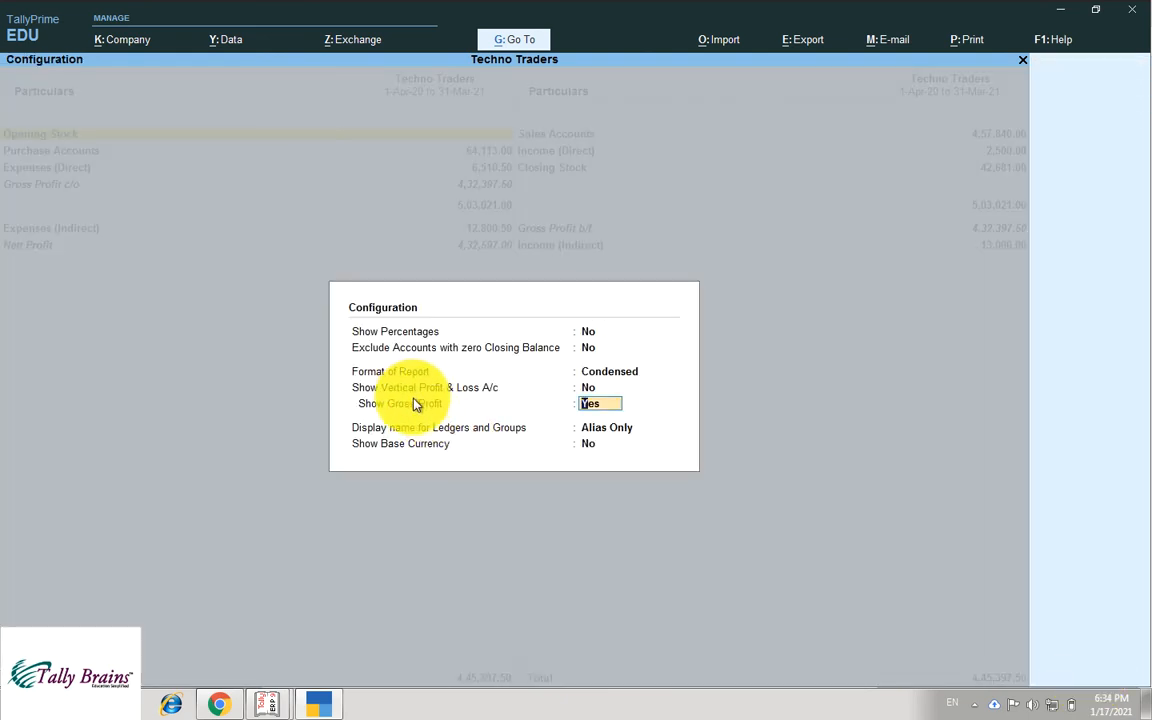
{"action": "key", "text": "Escape"}
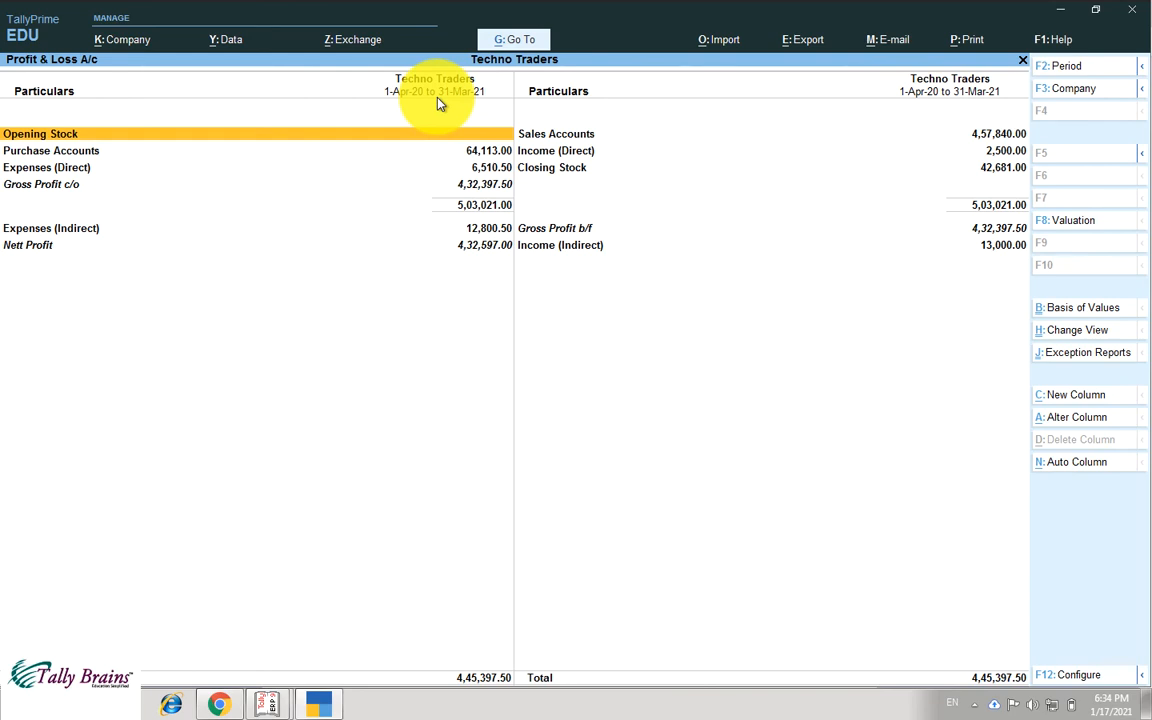
- Drill from Purchase Accounts through the Purchase ledger's January vouchers to the debit note, then return to the Profit & Loss A/c
{"action": "key", "text": "Down"}
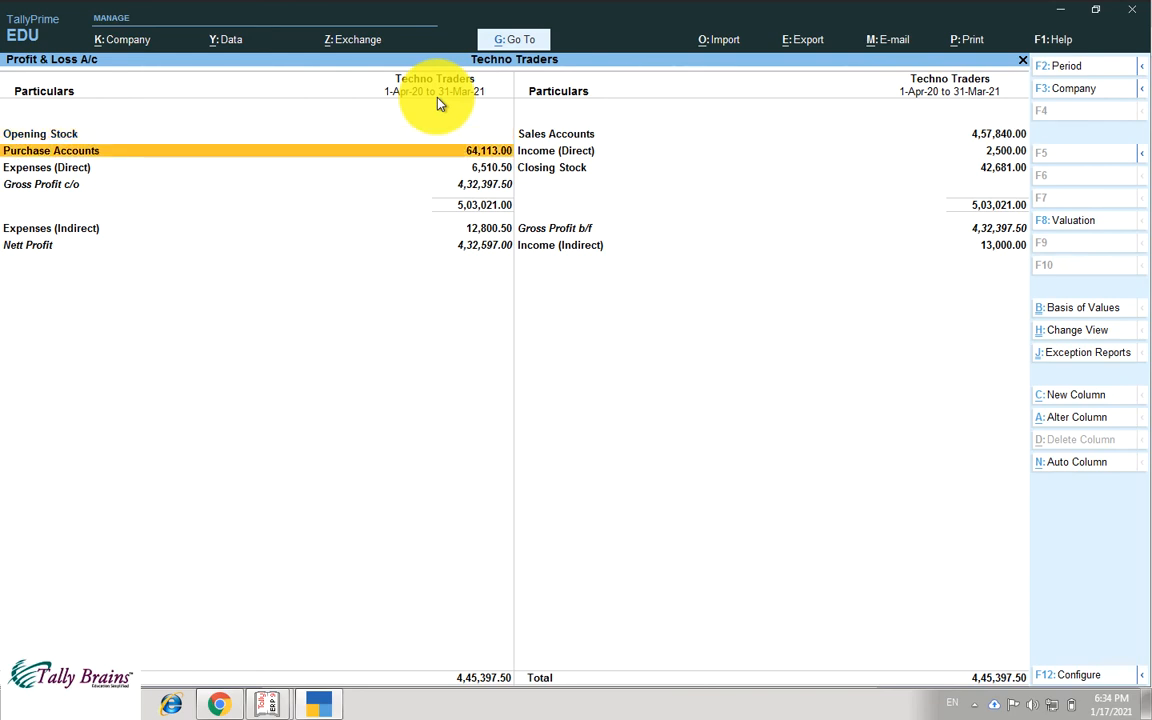
{"action": "key", "text": "Return"}
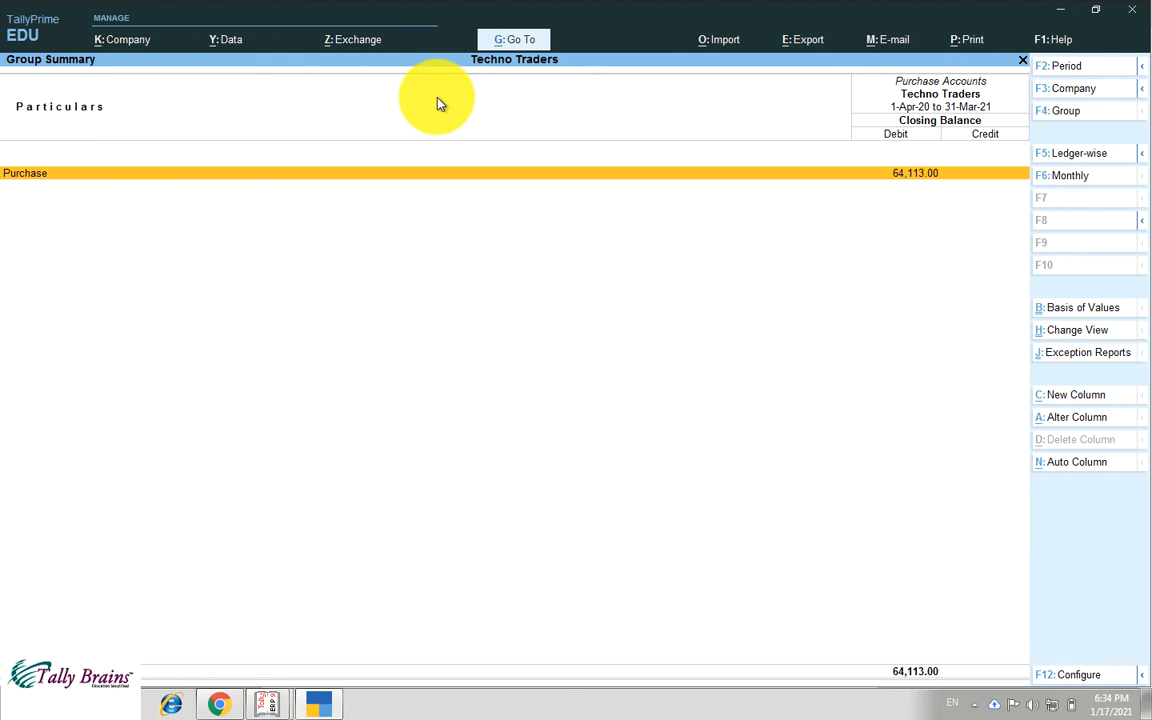
{"action": "key", "text": "Return"}
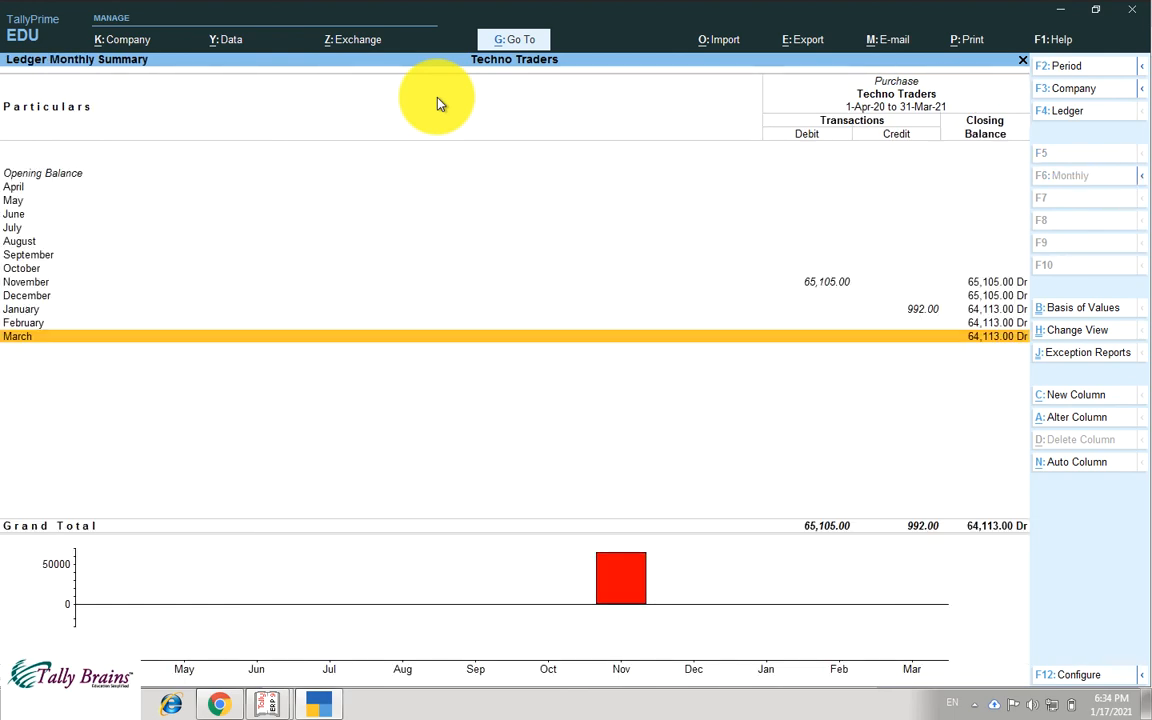
{"action": "key", "text": "Up"}
{"action": "key", "text": "Up"}
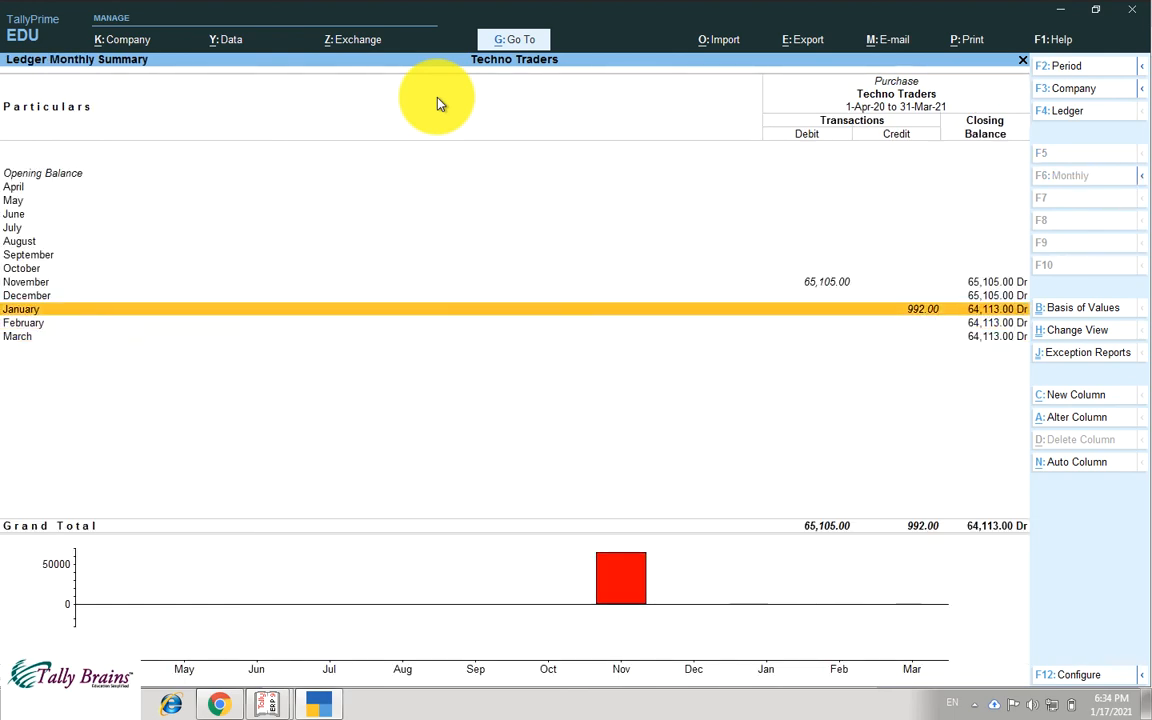
{"action": "key", "text": "Return"}
{"action": "key", "text": "Return"}
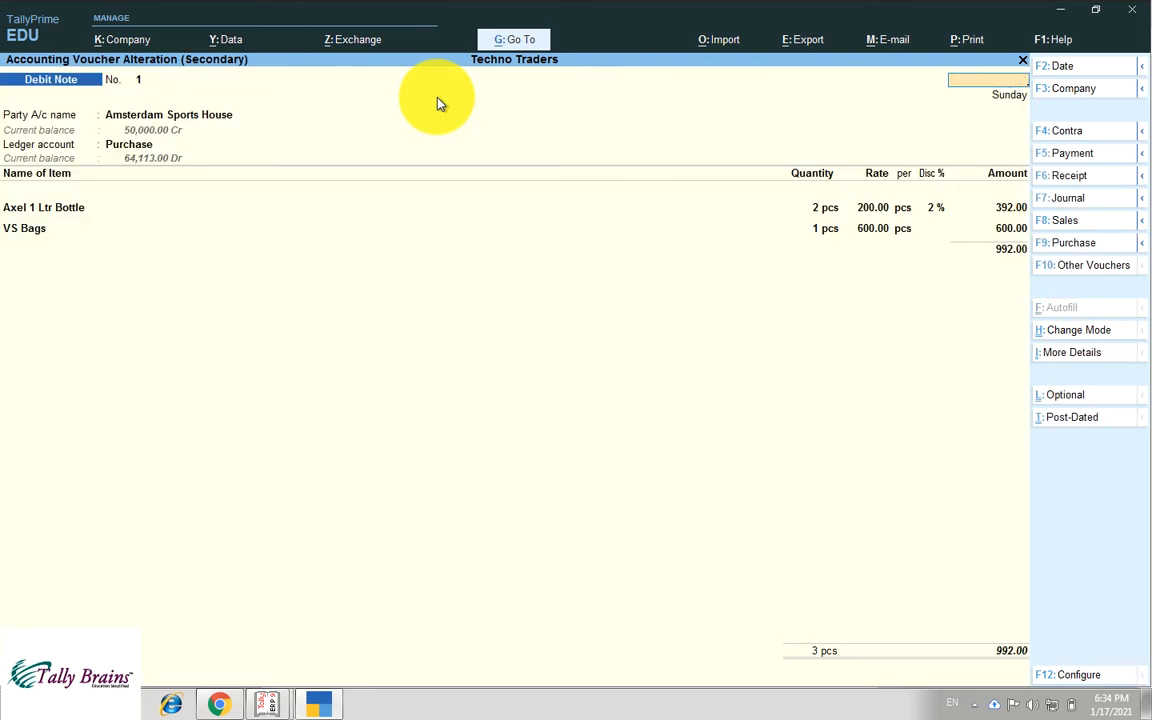
{"action": "key", "text": "Escape"}
{"action": "key", "text": "Escape"}
{"action": "key", "text": "Escape"}
{"action": "key", "text": "Escape"}
{"action": "key", "text": "Escape"}
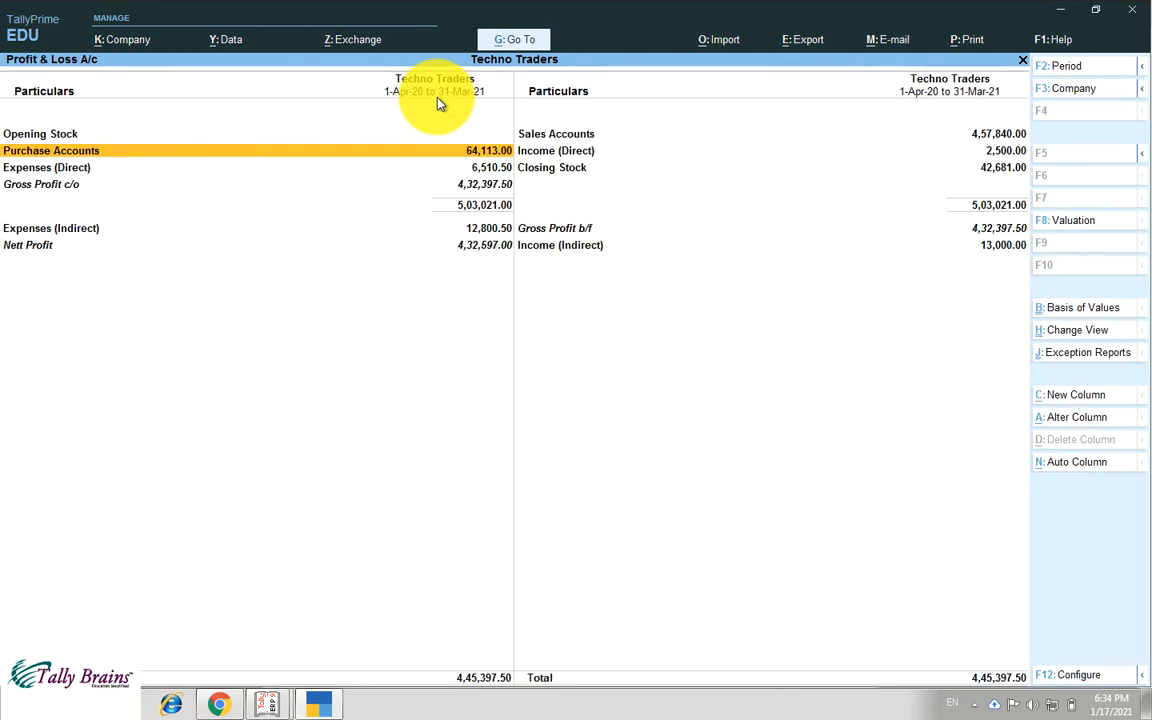
- Drill into Expenses (Direct) to view the Freight Inward monthly summary, then return to the Profit & Loss A/c
{"action": "key", "text": "Down"}
{"action": "key", "text": "Return"}
{"action": "key", "text": "Return"}
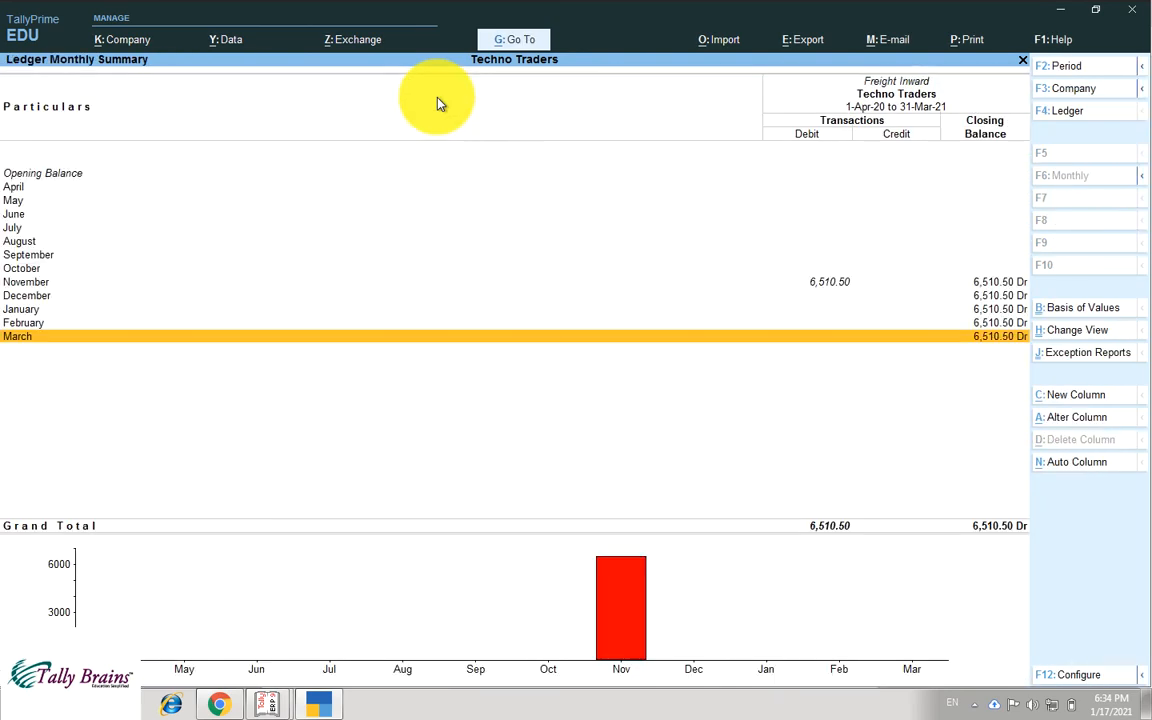
{"action": "key", "text": "Escape"}
{"action": "key", "text": "Escape"}
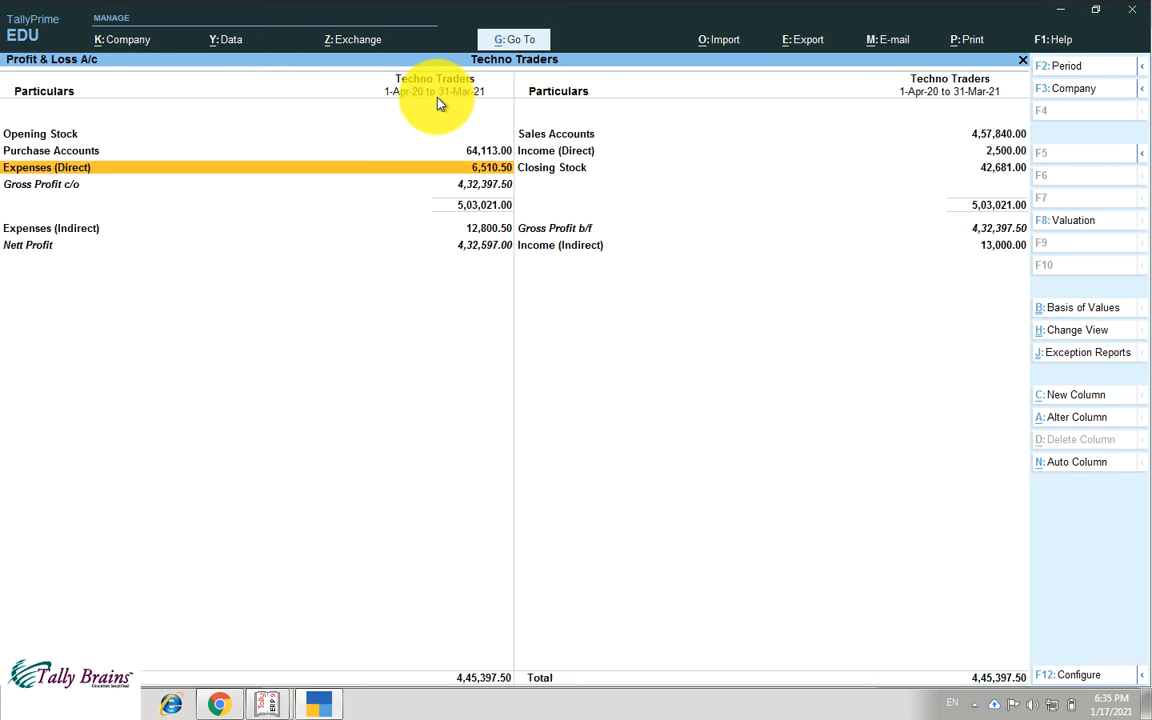
- Drill into Sales Accounts and display the Sales ledger's monthly summary
{"action": "key", "text": "Right"}
{"action": "key", "text": "Up"}
{"action": "key", "text": "Up"}
{"action": "key", "text": "Return"}
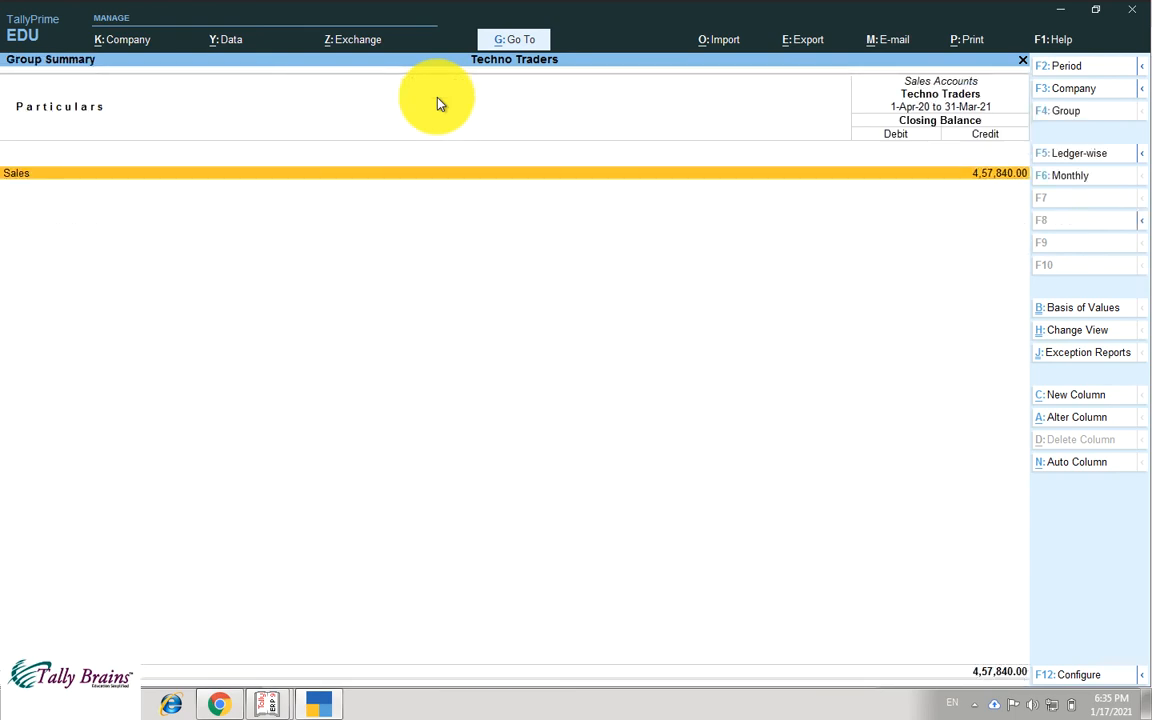
{"action": "key", "text": "Return"}
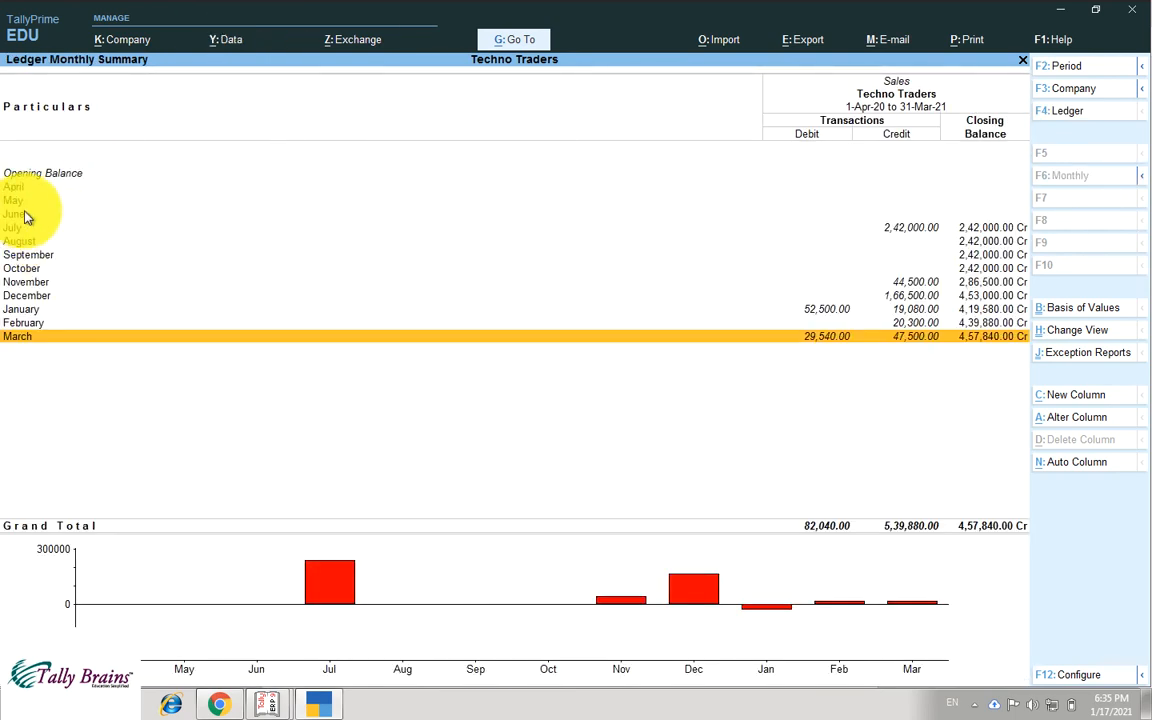
- Display the Sales ledger summary in the Quarterly view, then return to the Sales Accounts group summary
{"action": "left_click", "coordinate": [1062, 332]}
{"action": "key", "text": "Escape"}
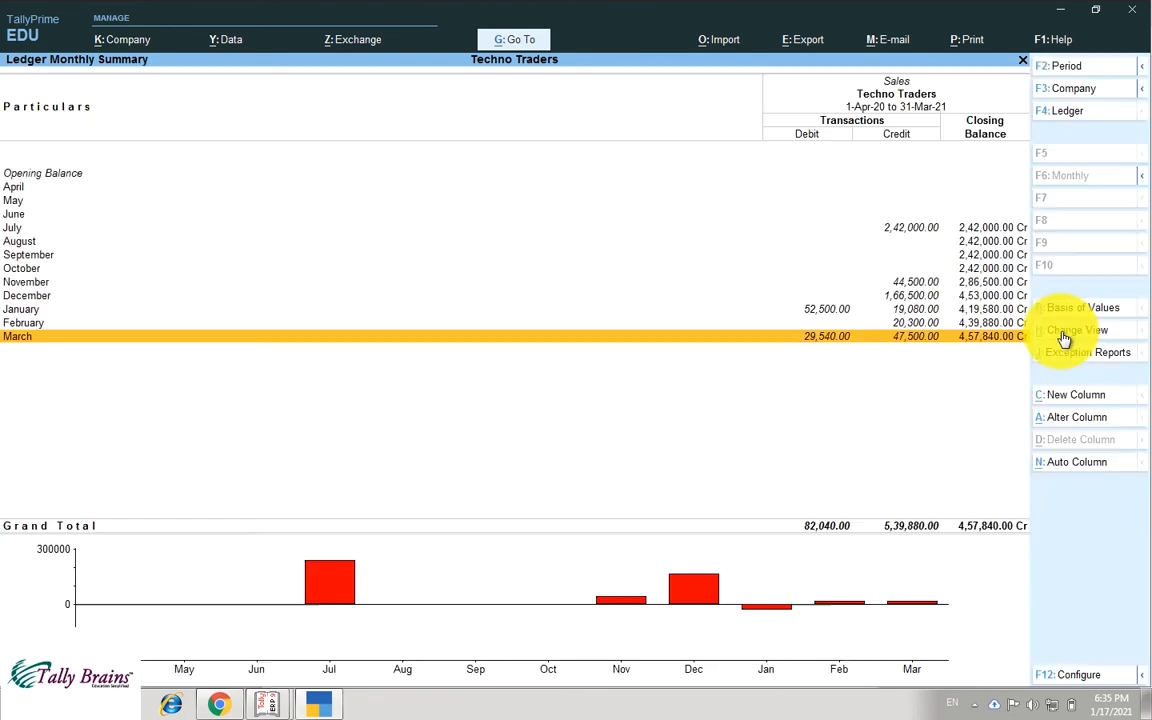
{"action": "left_click", "coordinate": [1079, 338]}
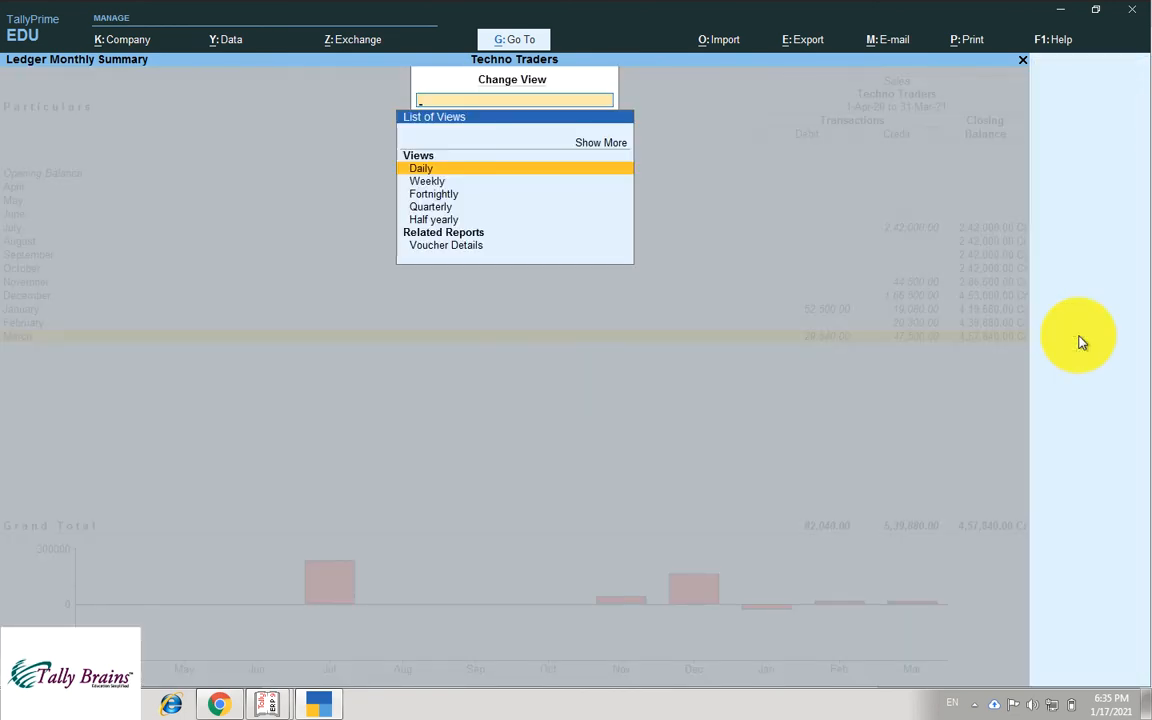
{"action": "key", "text": "Down"}
{"action": "key", "text": "Down"}
{"action": "key", "text": "Down"}
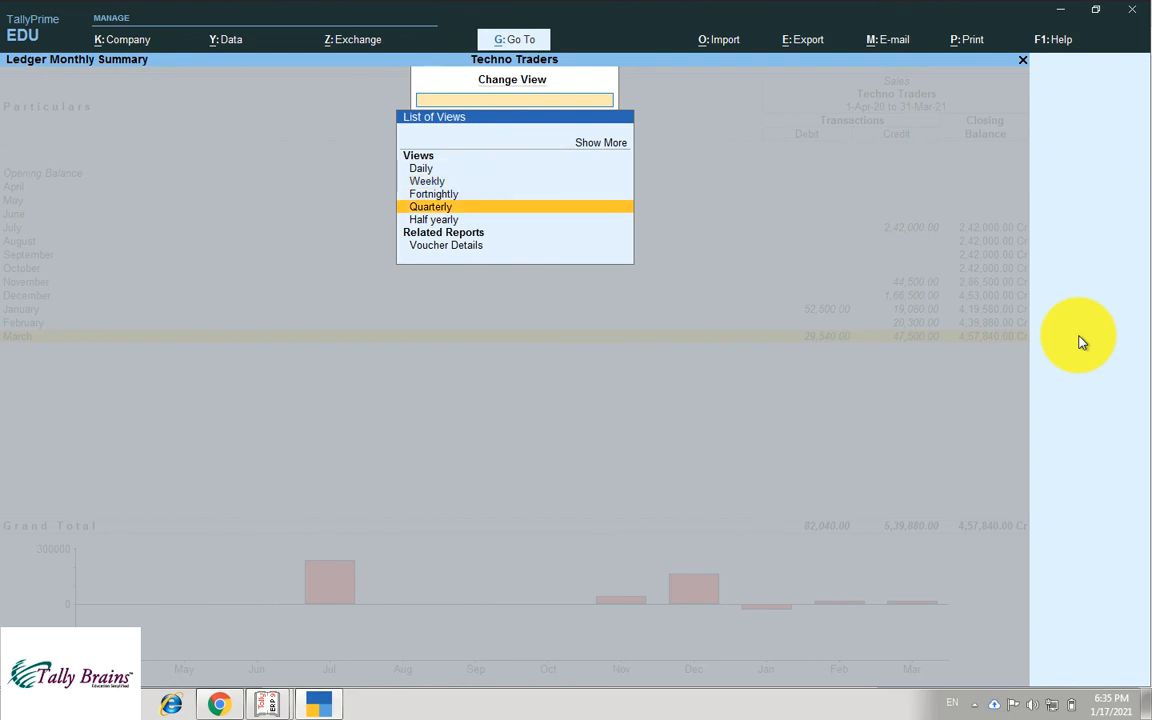
{"action": "key", "text": "Down"}
{"action": "key", "text": "Up"}
{"action": "key", "text": "Return"}
{"action": "key", "text": "Escape"}
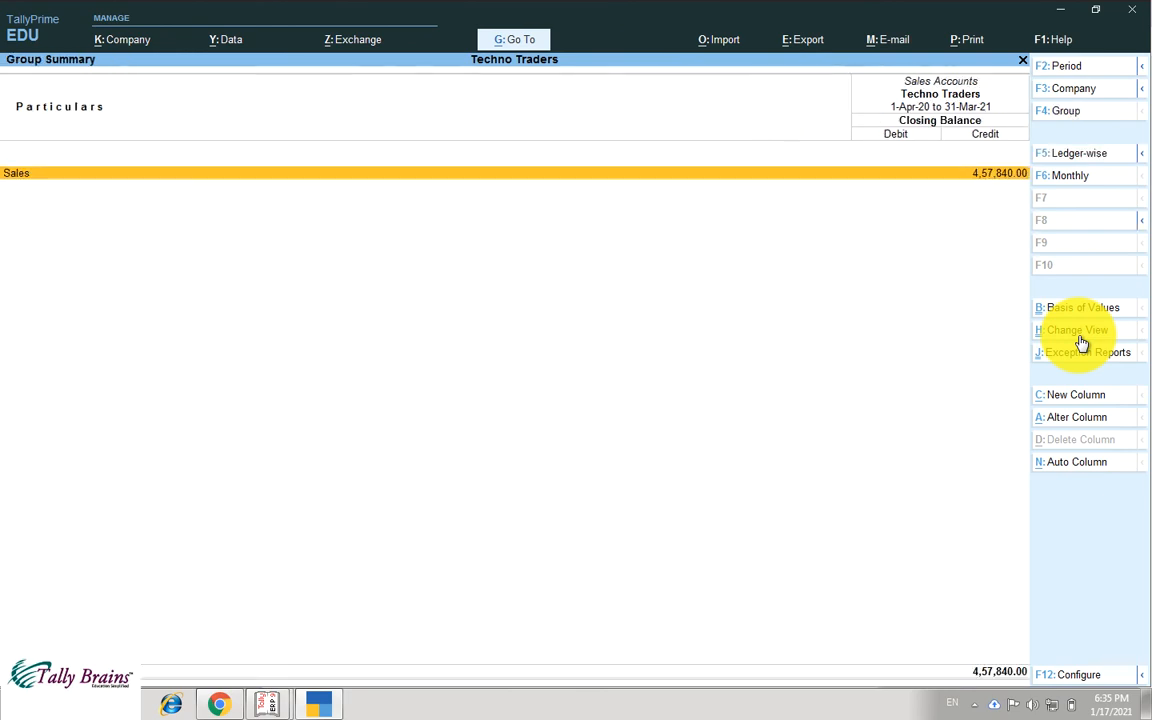
- Drill through the Sales ledger's July vouchers to sales voucher No. 1, then return to the July voucher list
{"action": "key", "text": "Return"}
{"action": "key", "text": "Up"}
{"action": "key", "text": "Up"}
{"action": "key", "text": "Up"}
{"action": "key", "text": "Up"}
{"action": "key", "text": "Up"}
{"action": "key", "text": "Up"}
{"action": "key", "text": "Up"}
{"action": "key", "text": "Up"}
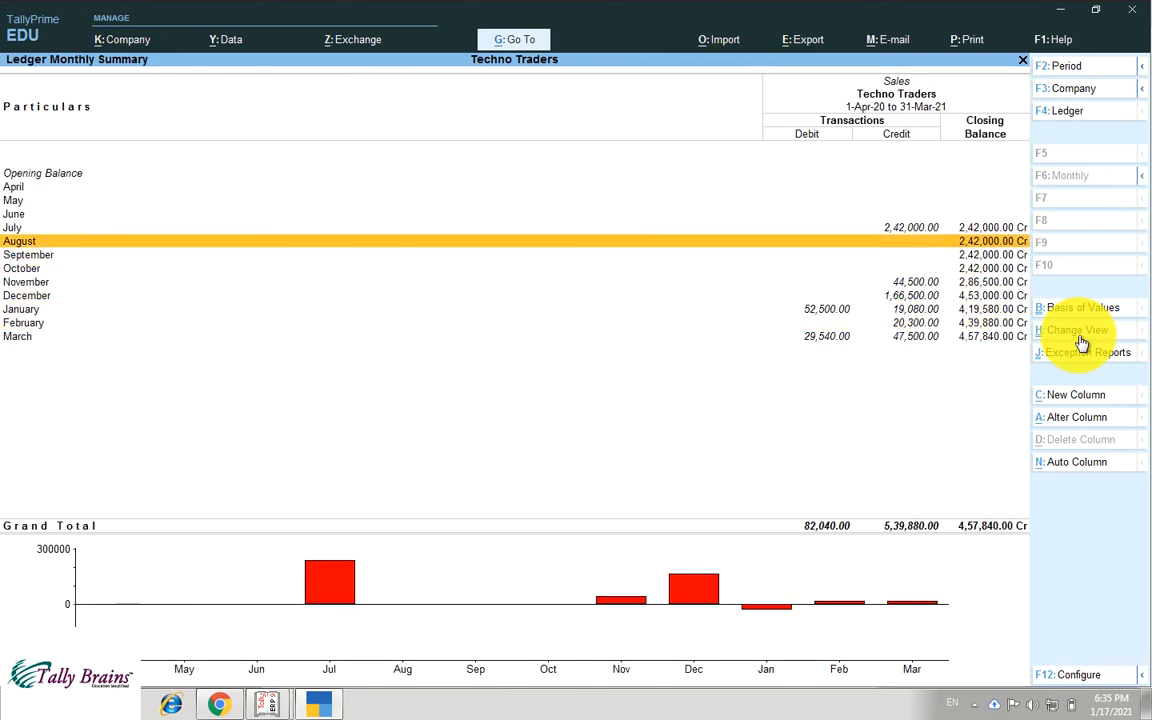
{"action": "key", "text": "Return"}
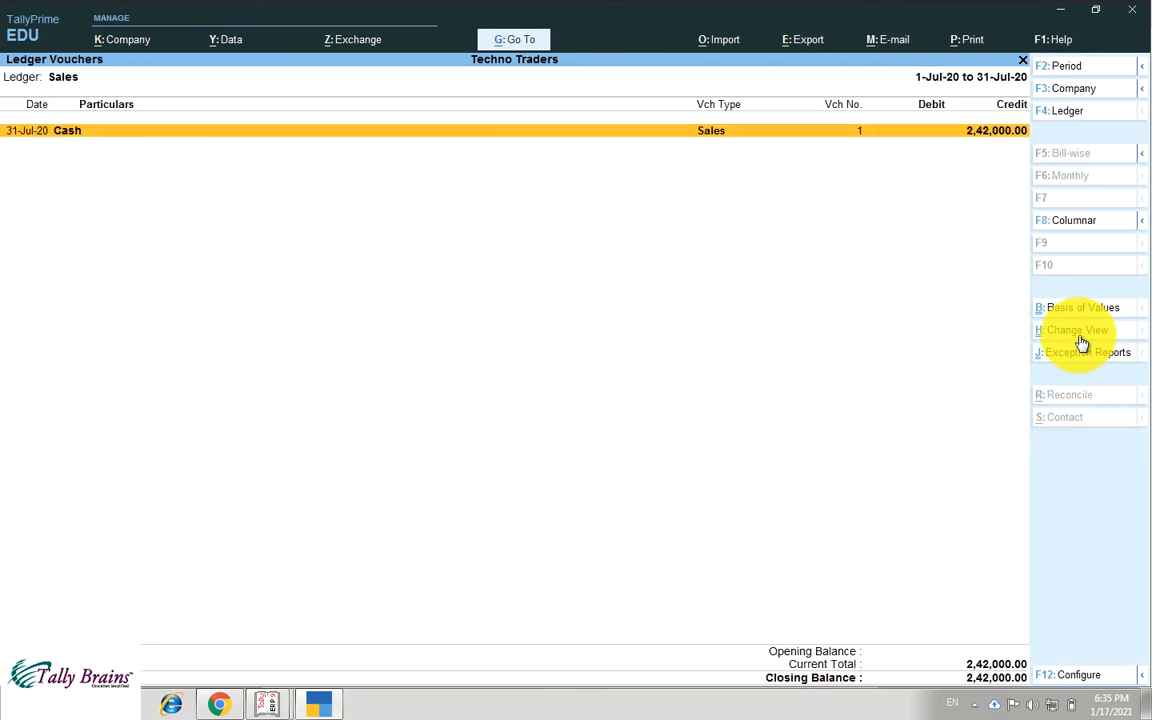
{"action": "key", "text": "Return"}
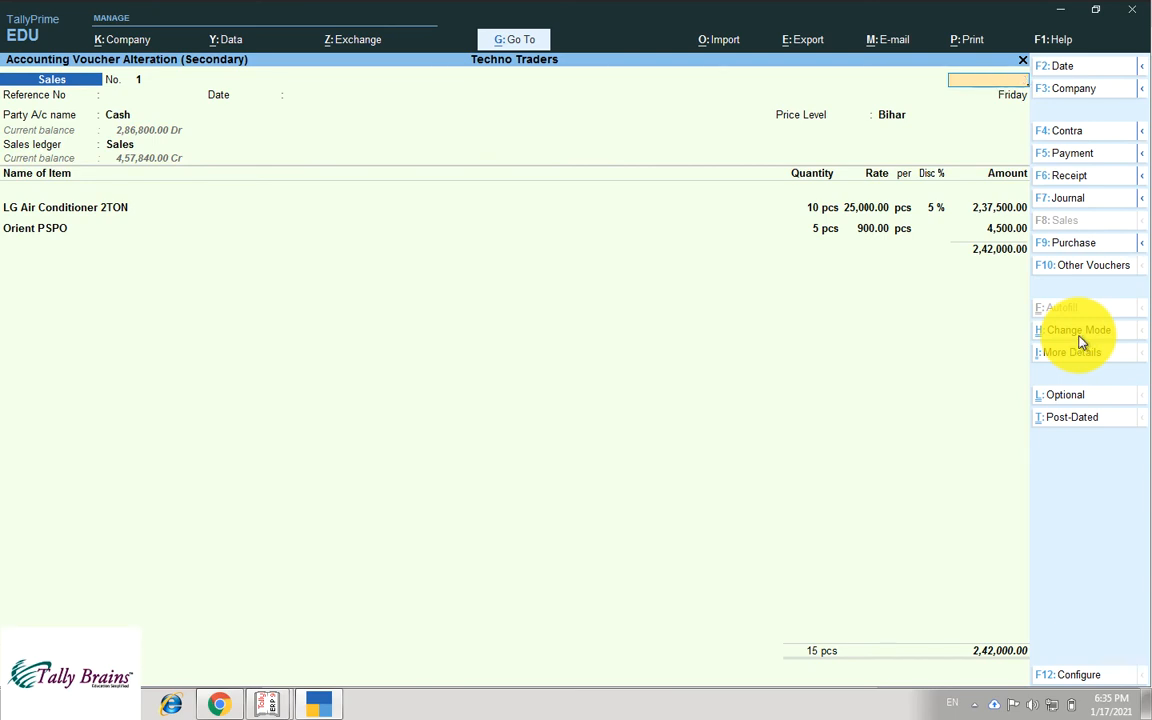
{"action": "key", "text": "Escape"}
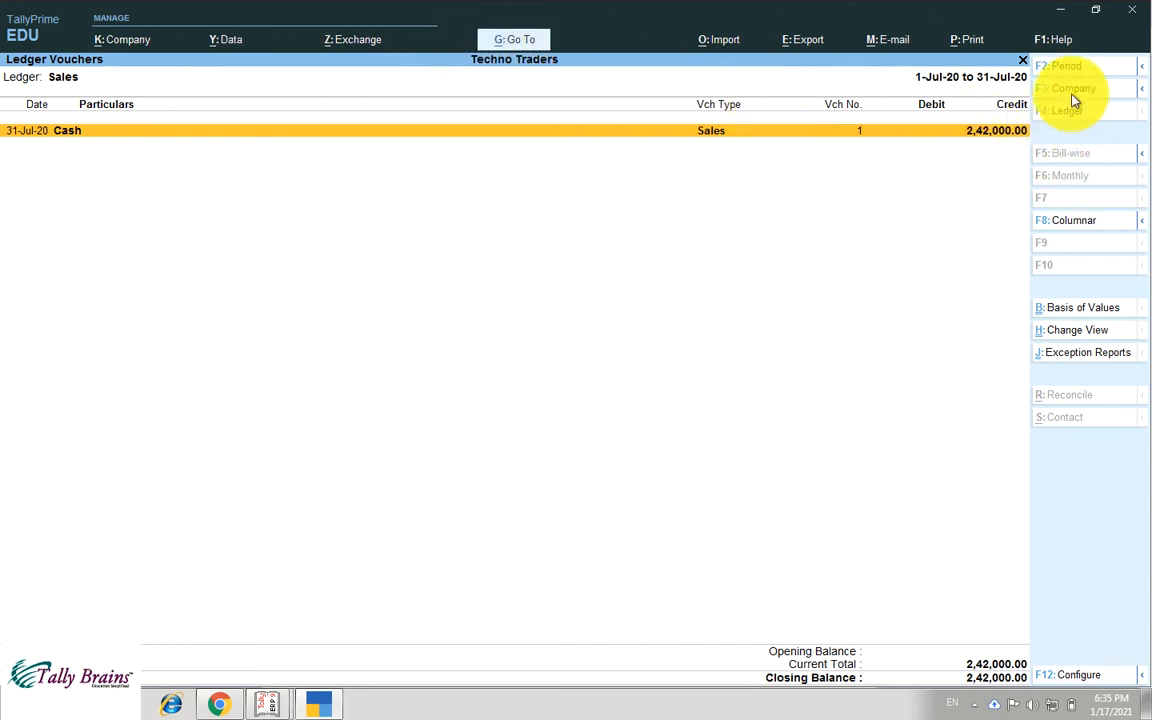
- Set the Sales ledger voucher list to cover the full period 1-Apr-20 to 31-Mar-21
{"action": "left_click", "coordinate": [1066, 68]}
{"action": "key", "text": "BackSpace"}
{"action": "key", "text": "Return"}
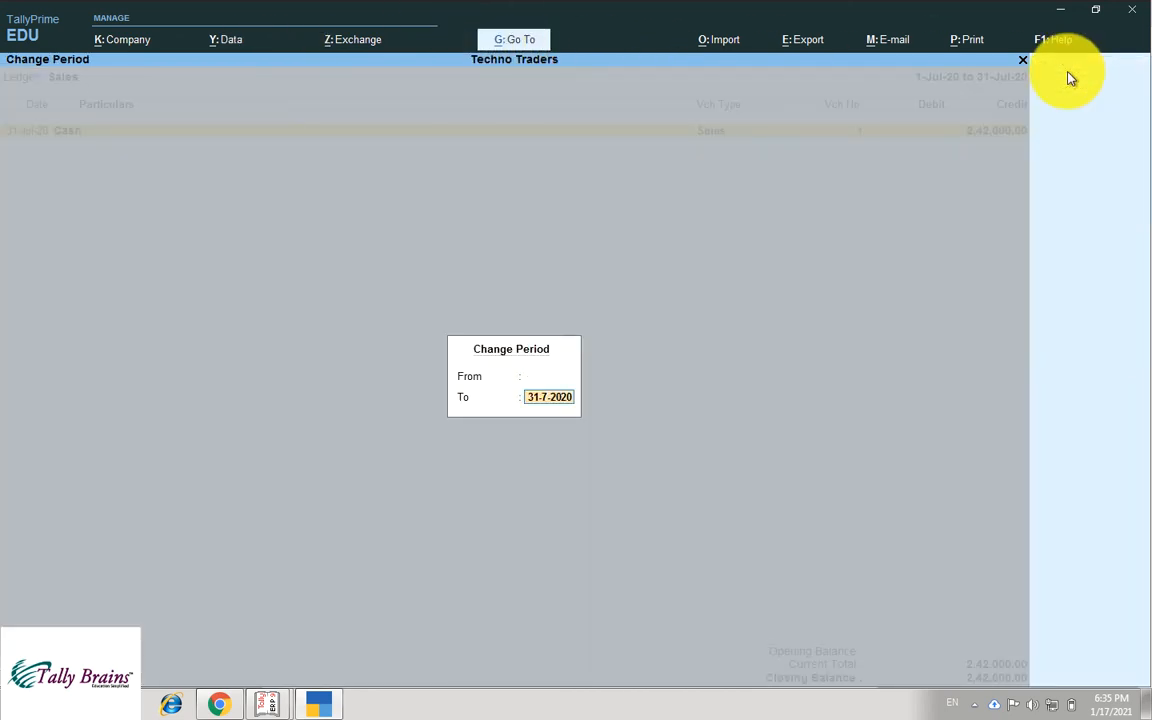
{"action": "key", "text": "BackSpace"}
{"action": "key", "text": "Return"}
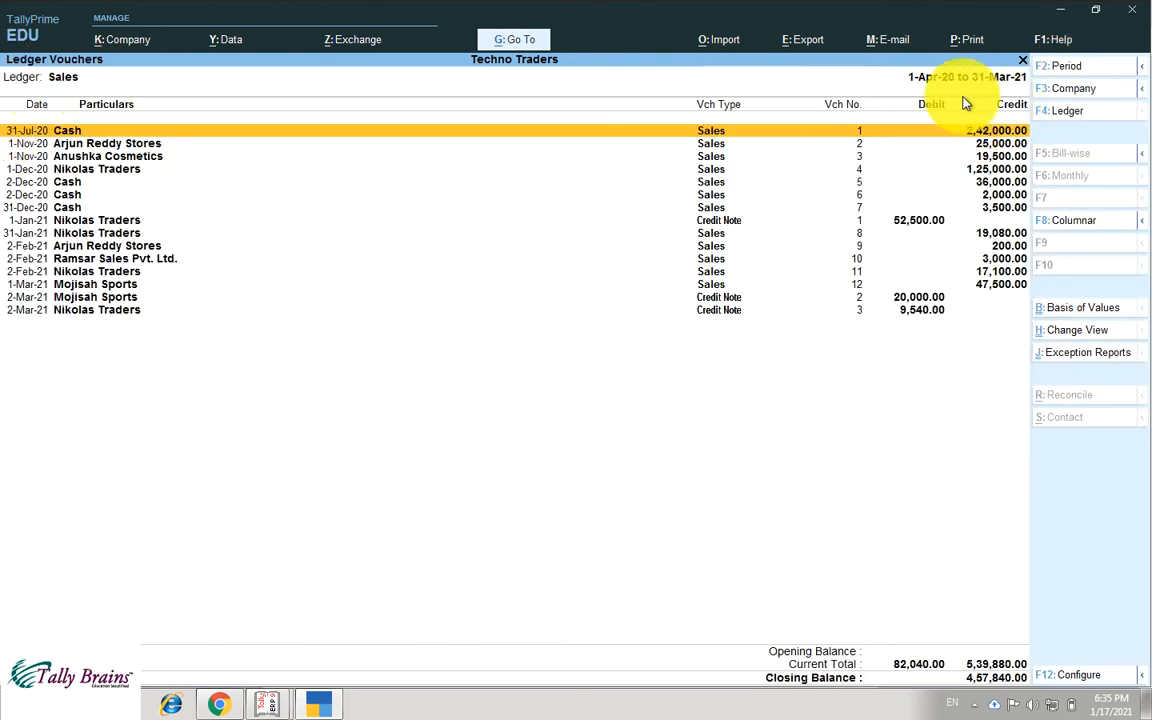
- Go through the full-year Sales ledger vouchers down to the last credit note, then return to the Profit & Loss A/c
{"action": "key", "text": "Down"}
{"action": "key", "text": "Down"}
{"action": "key", "text": "Down"}
{"action": "key", "text": "Down"}
{"action": "key", "text": "Down"}
{"action": "key", "text": "Down"}
{"action": "key", "text": "Down"}
{"action": "key", "text": "Down"}
{"action": "key", "text": "Down"}
{"action": "key", "text": "Down"}
{"action": "key", "text": "Down"}
{"action": "key", "text": "Down"}
{"action": "key", "text": "Down"}
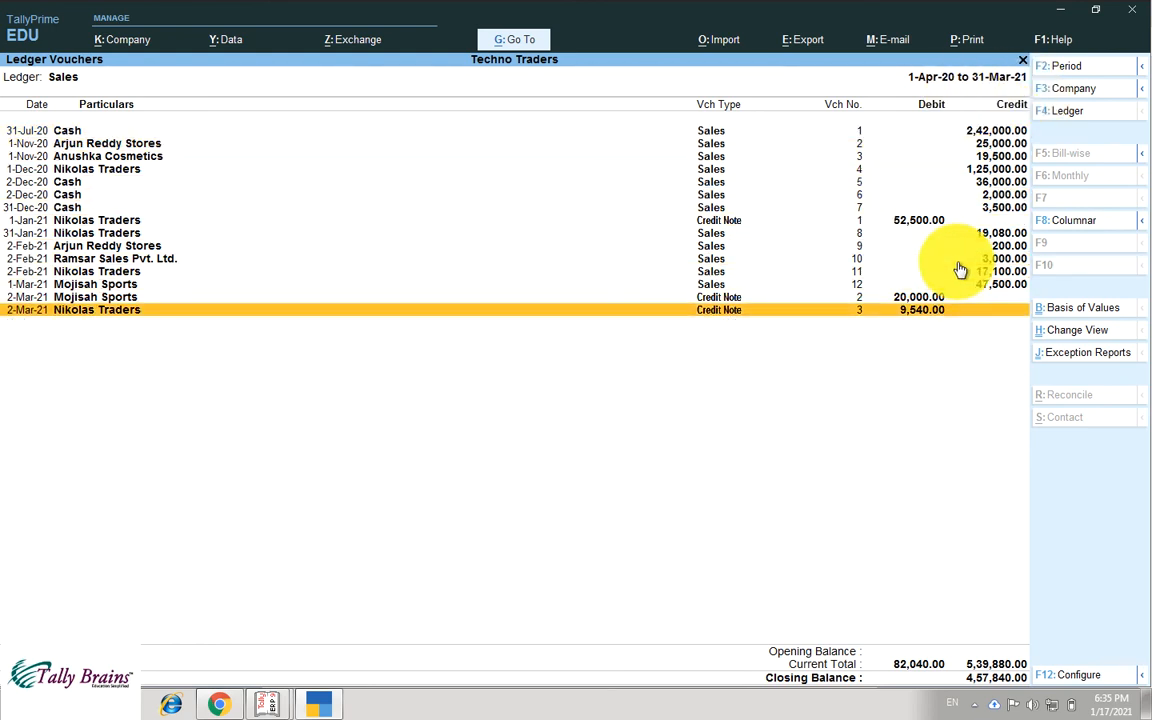
{"action": "key", "text": "Escape"}
{"action": "key", "text": "Escape"}
{"action": "key", "text": "Escape"}
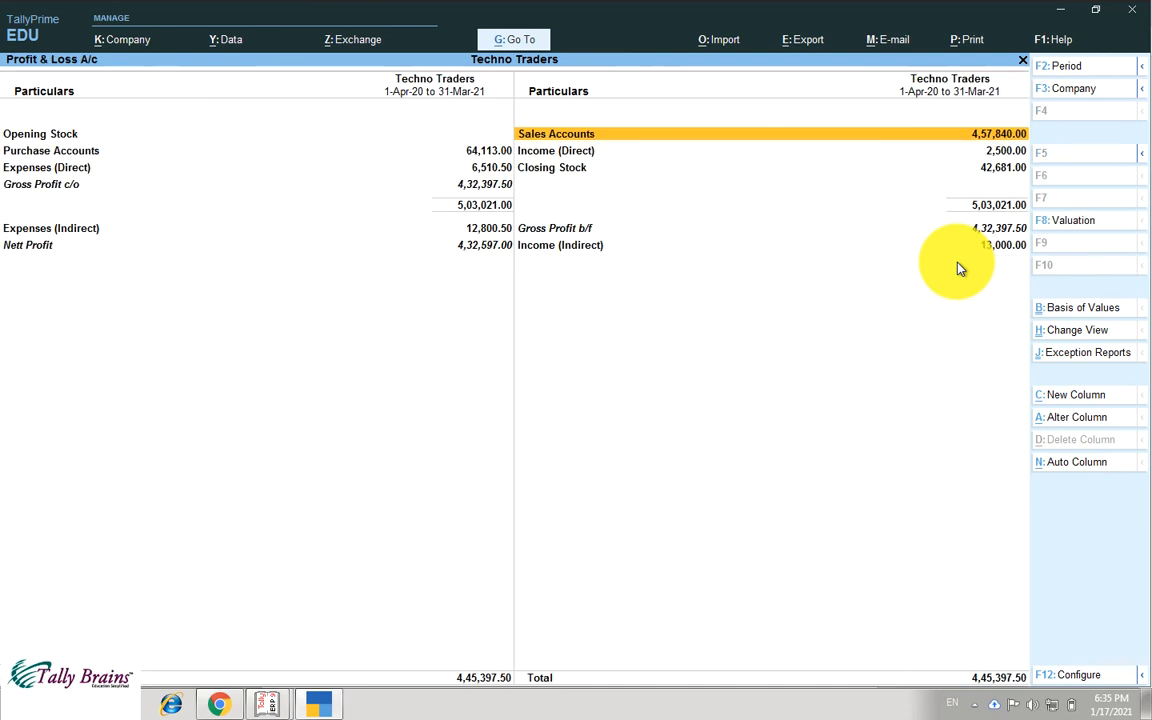
- View the Income (Direct) and Closing Stock details in turn, returning to the Profit & Loss A/c after each
{"action": "key", "text": "Down"}
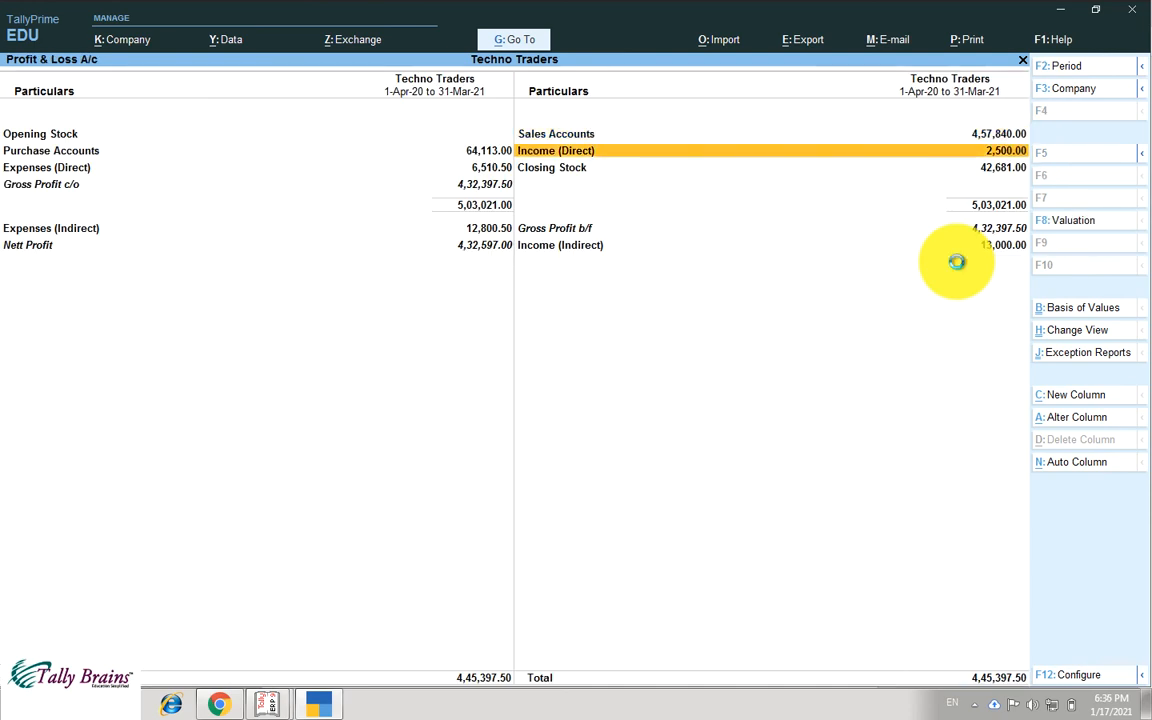
{"action": "key", "text": "Return"}
{"action": "key", "text": "Escape"}
{"action": "key", "text": "Down"}
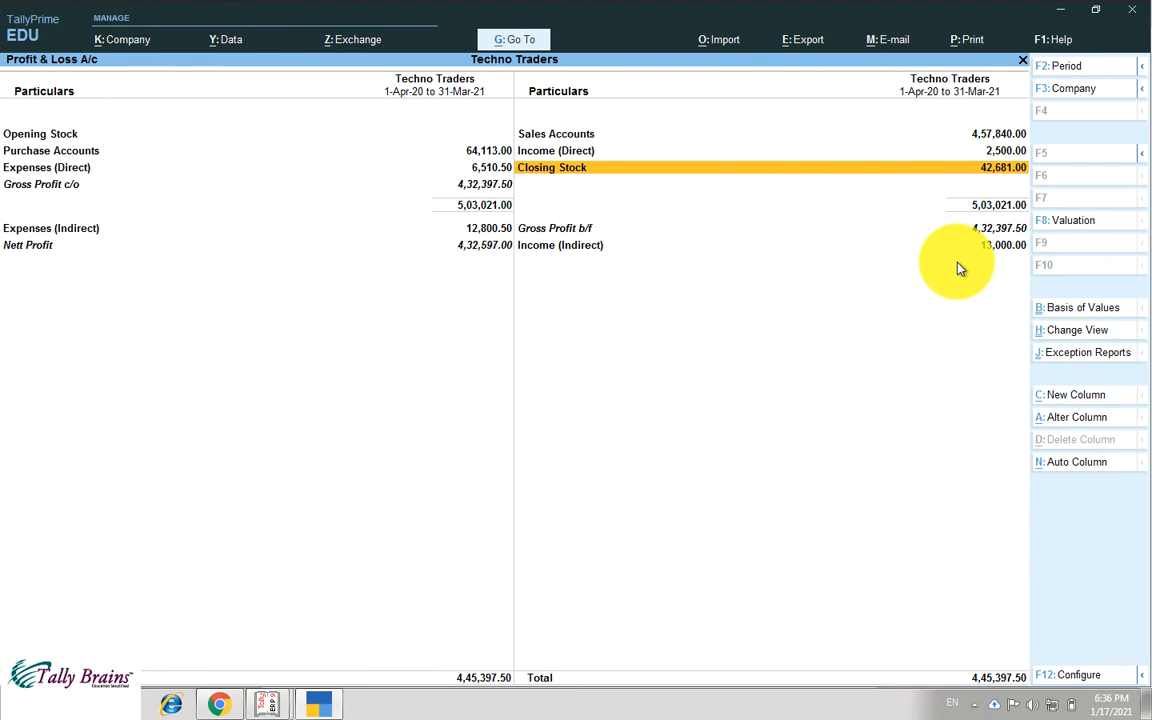
{"action": "key", "text": "Return"}
{"action": "key", "text": "Escape"}
- Compare the Opening Stock, purchase, direct expense and Gross Profit c/o lines with the sales, direct income and Closing Stock lines
{"action": "key", "text": "Left"}
{"action": "key", "text": "Right"}
{"action": "key", "text": "Up"}
{"action": "key", "text": "Up"}
{"action": "key", "text": "Left"}
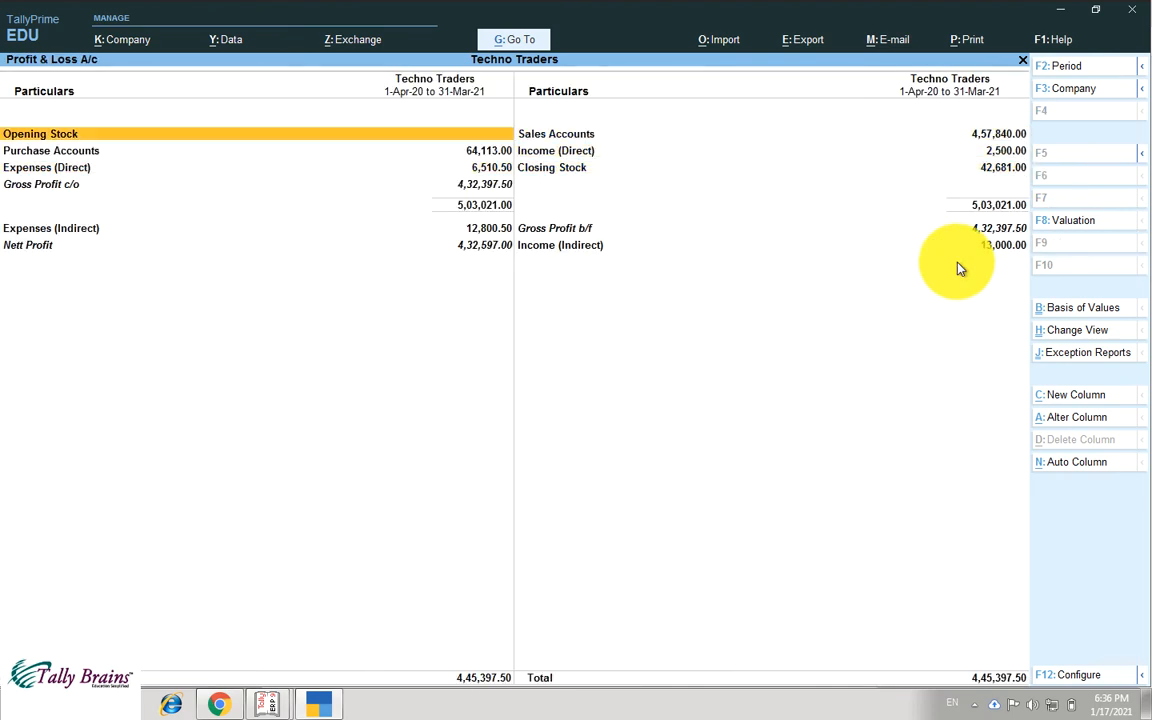
{"action": "key", "text": "Down"}
{"action": "key", "text": "Down"}
{"action": "key", "text": "Down"}
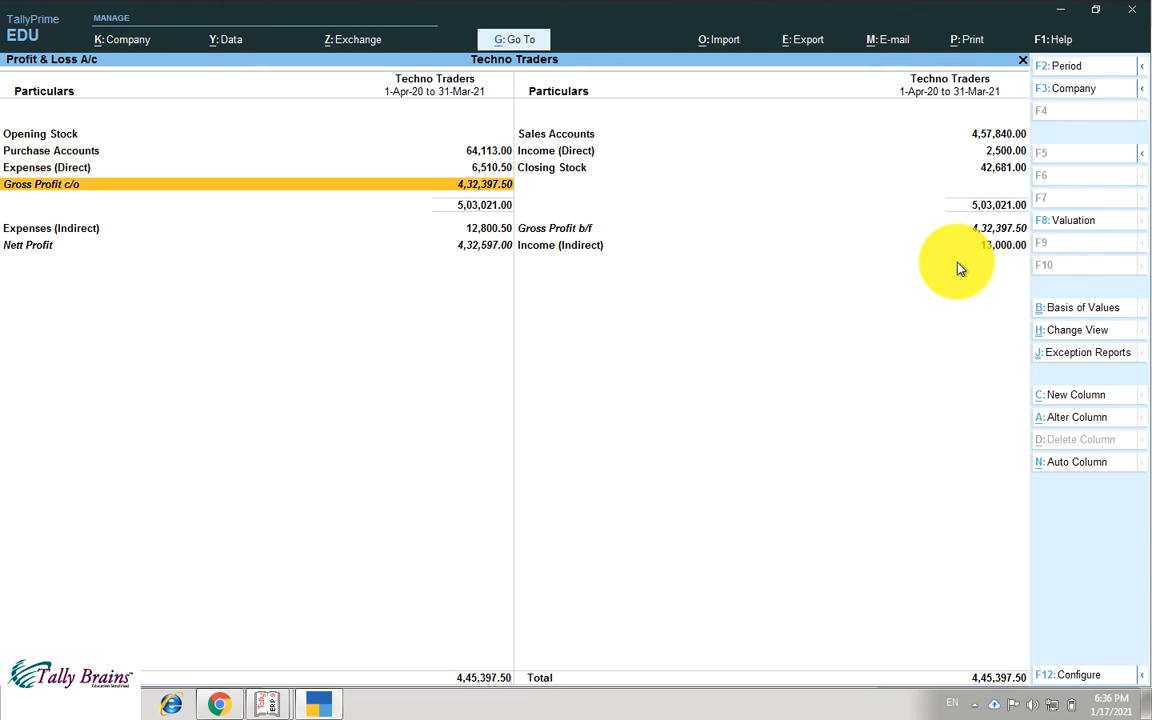
{"action": "key", "text": "Right"}
{"action": "key", "text": "Up"}
{"action": "key", "text": "Up"}
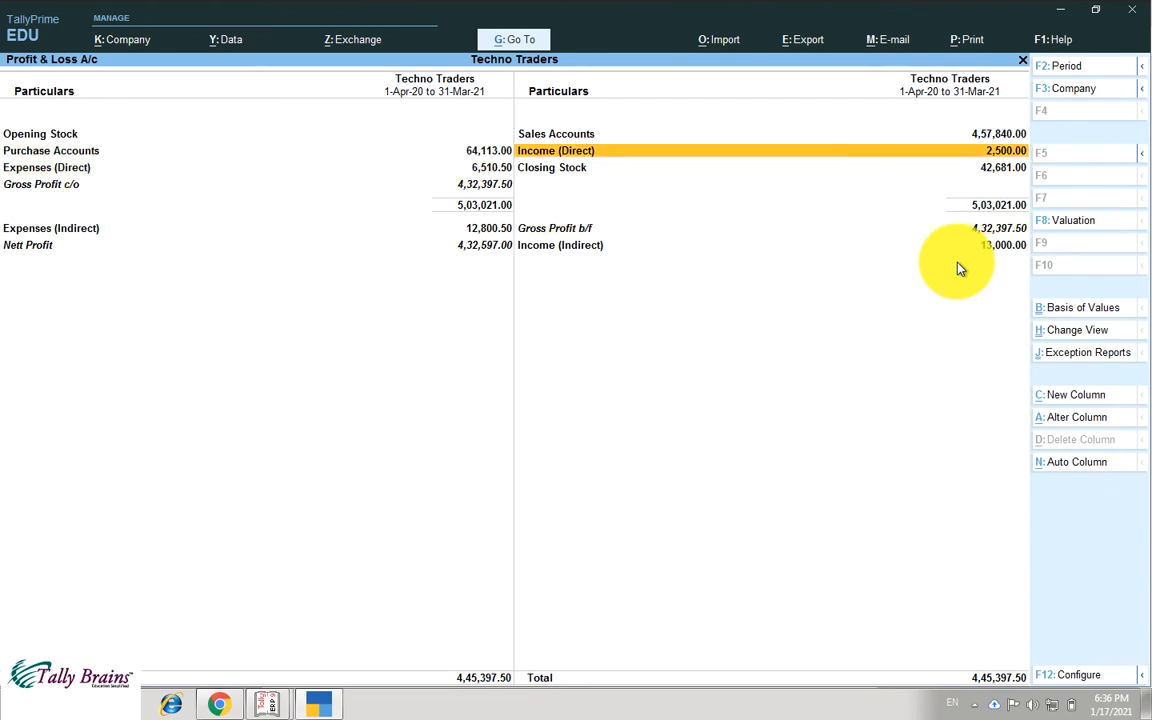
{"action": "key", "text": "Up"}
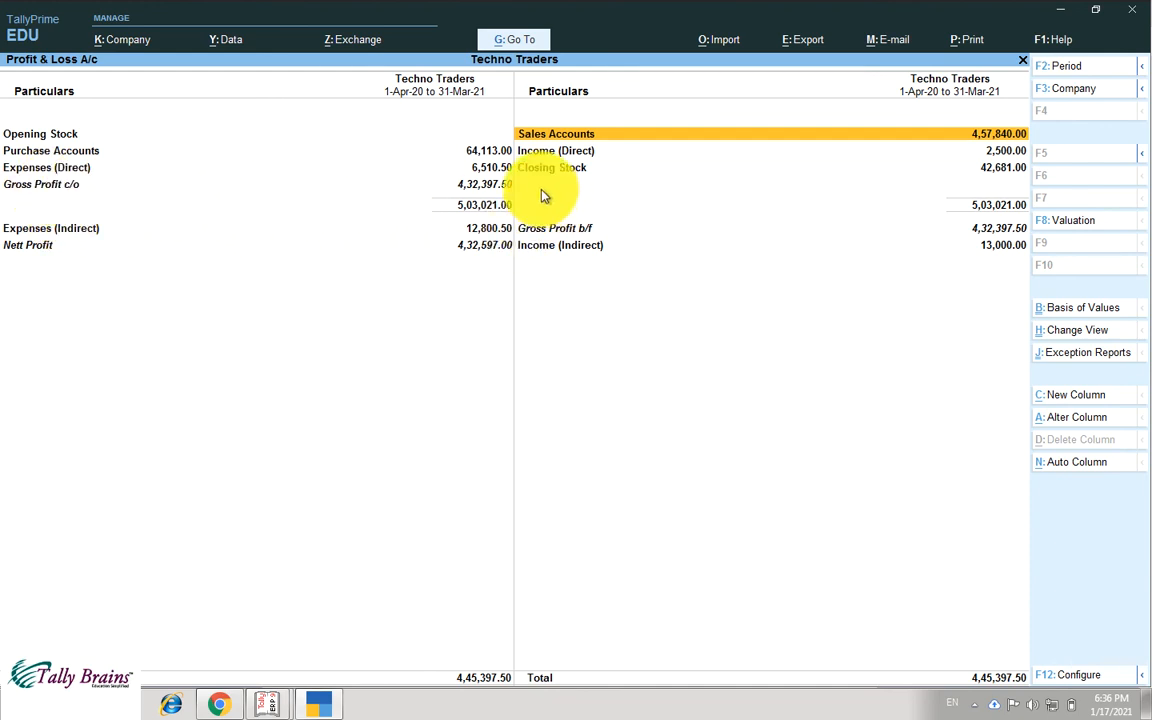
- Select the Gross Profit c/o and Gross Profit b/f lines in the Profit & Loss A/c
{"action": "key", "text": "Left"}
{"action": "left_click", "coordinate": [88, 188]}
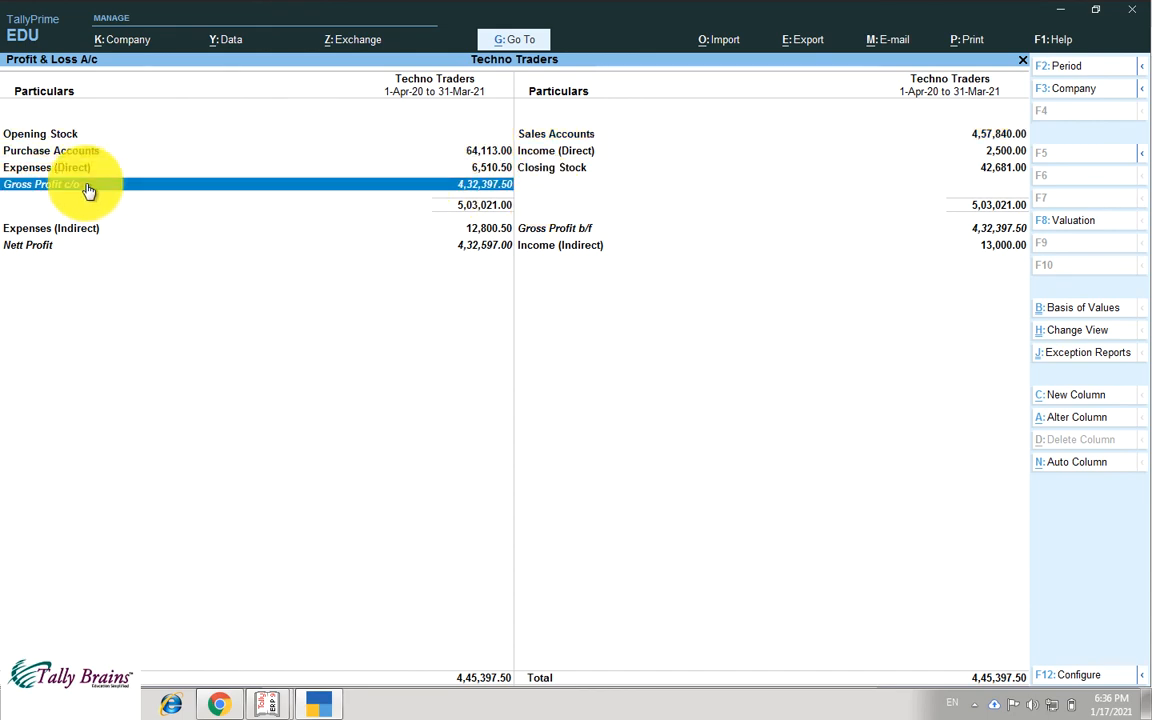
{"action": "key", "text": "Right"}
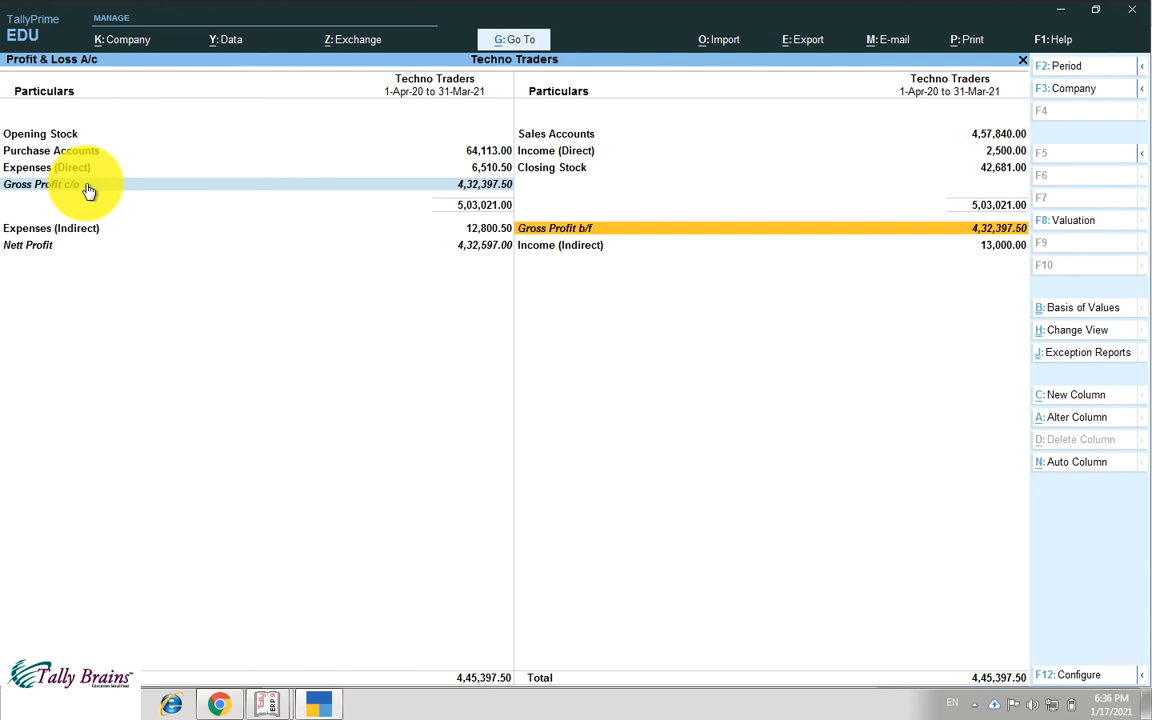
{"action": "key", "text": "space"}
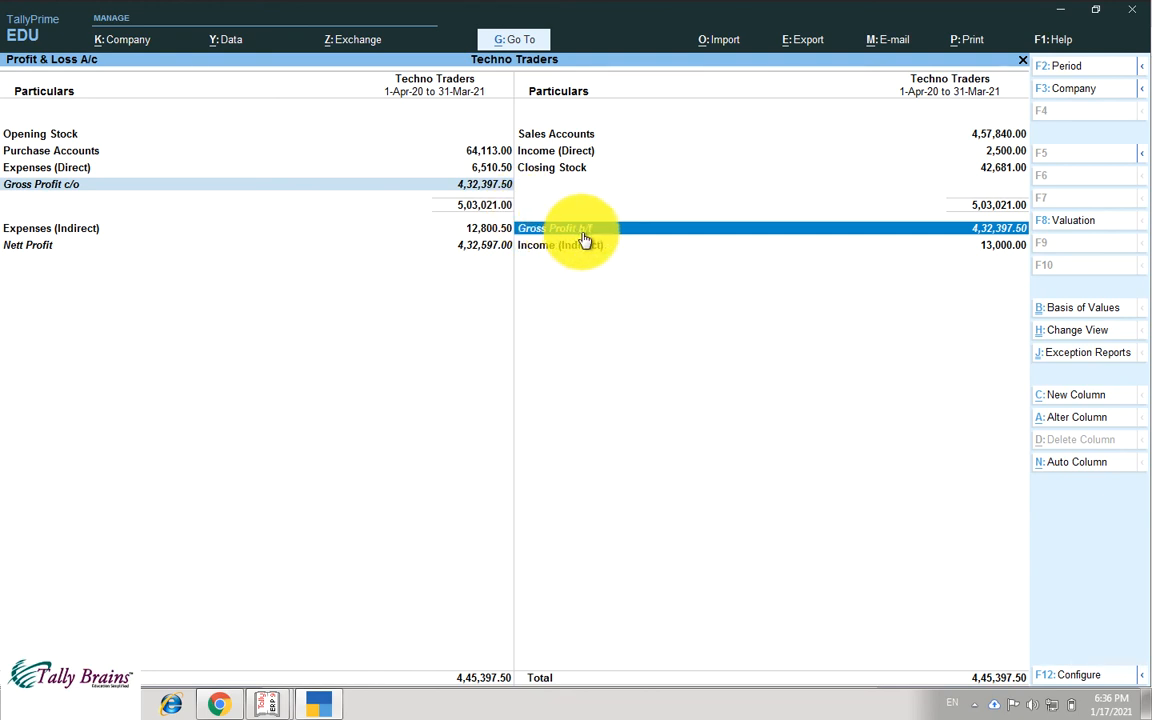
- Drill into Expenses (Indirect) to view its group summary, then return to the Profit & Loss A/c
{"action": "key", "text": "Left"}
{"action": "key", "text": "Return"}
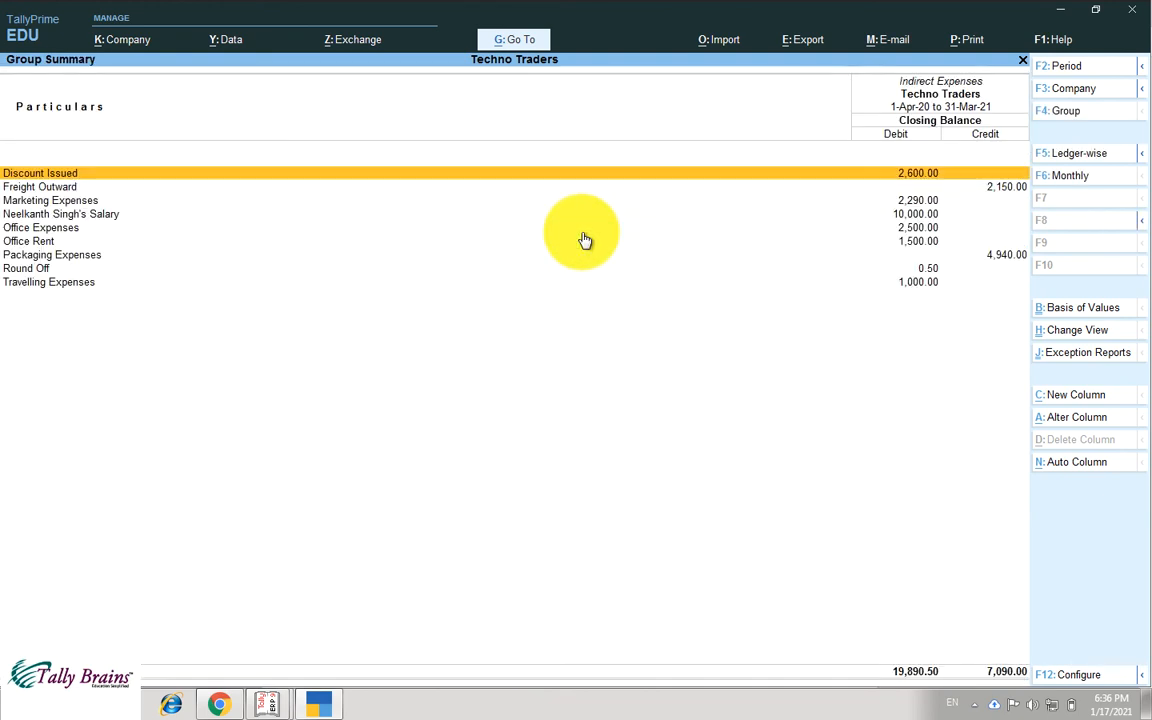
{"action": "key", "text": "Escape"}
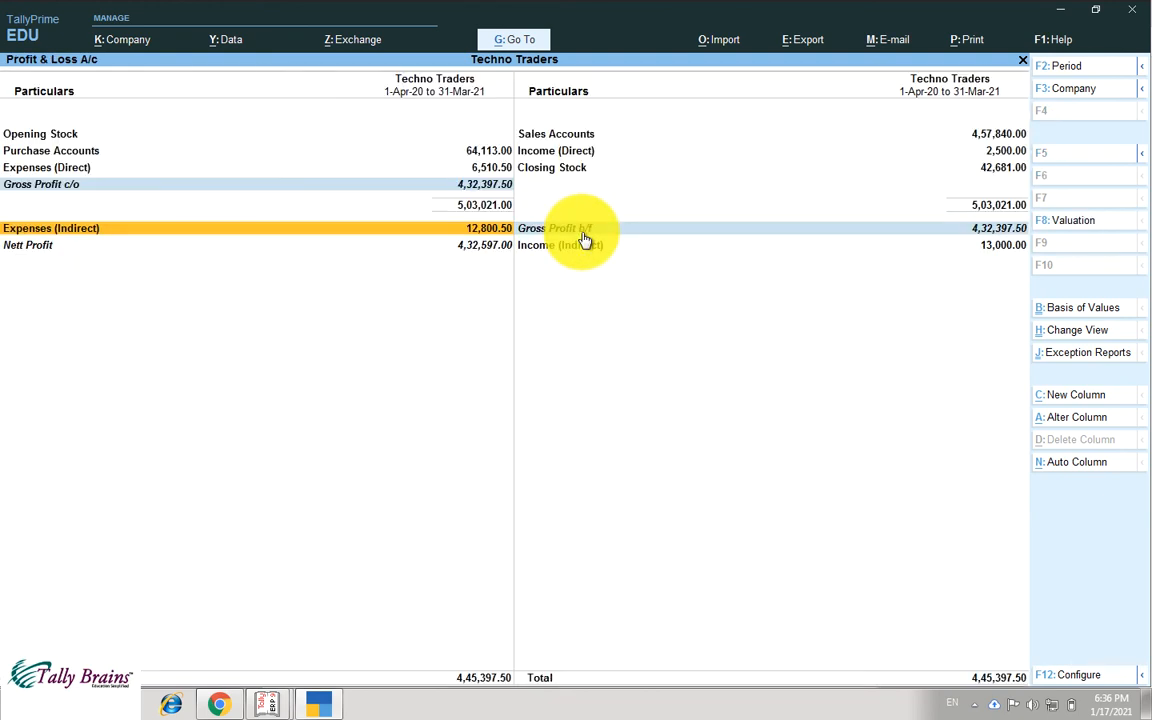
- Add the Income (Indirect) and Nett Profit lines to the selection
{"action": "left_click", "coordinate": [585, 242]}
{"action": "left_click", "coordinate": [592, 245]}
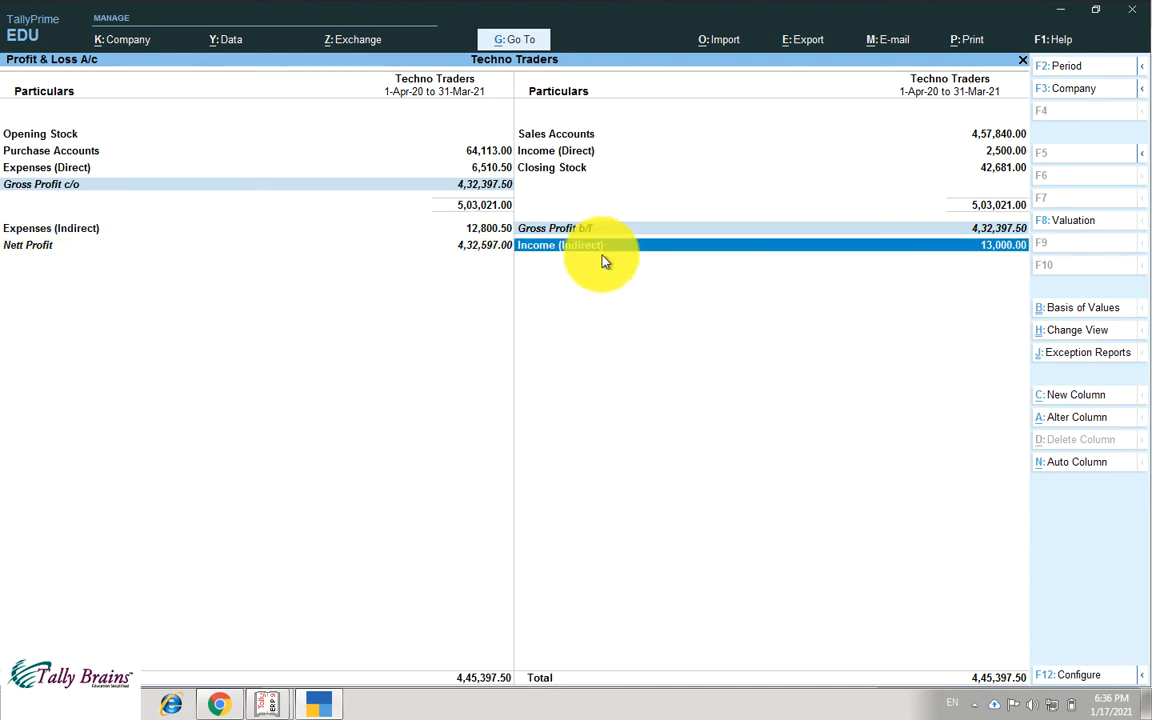
{"action": "key", "text": "Left"}
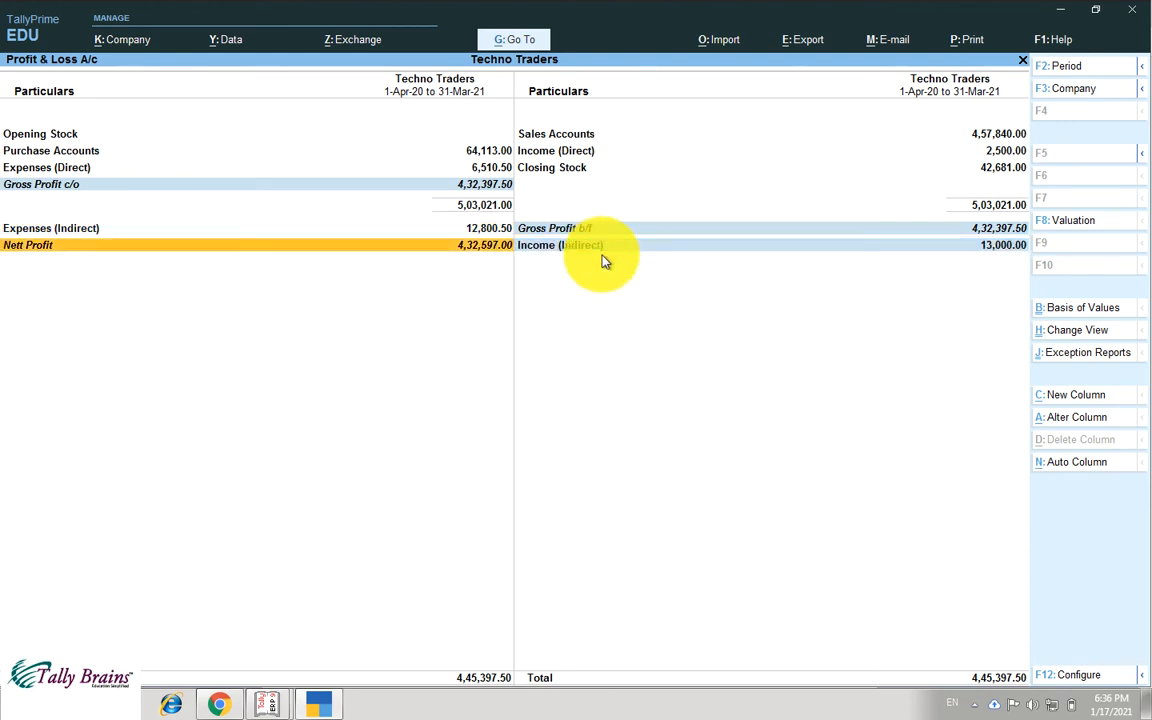
{"action": "key", "text": "Return"}
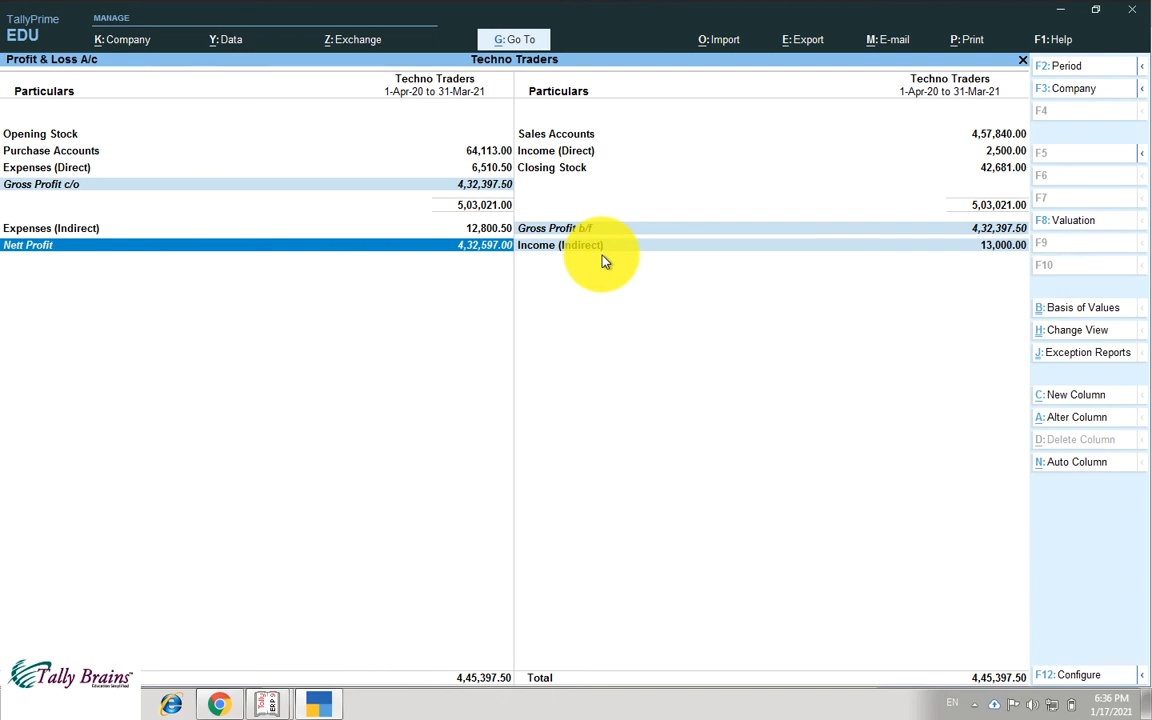
- Clear the line selections, exit to the Gateway of Tally and reopen the Profit & Loss A/c
{"action": "key", "text": "Right"}
{"action": "key", "text": "Up"}
{"action": "key", "text": "Left"}
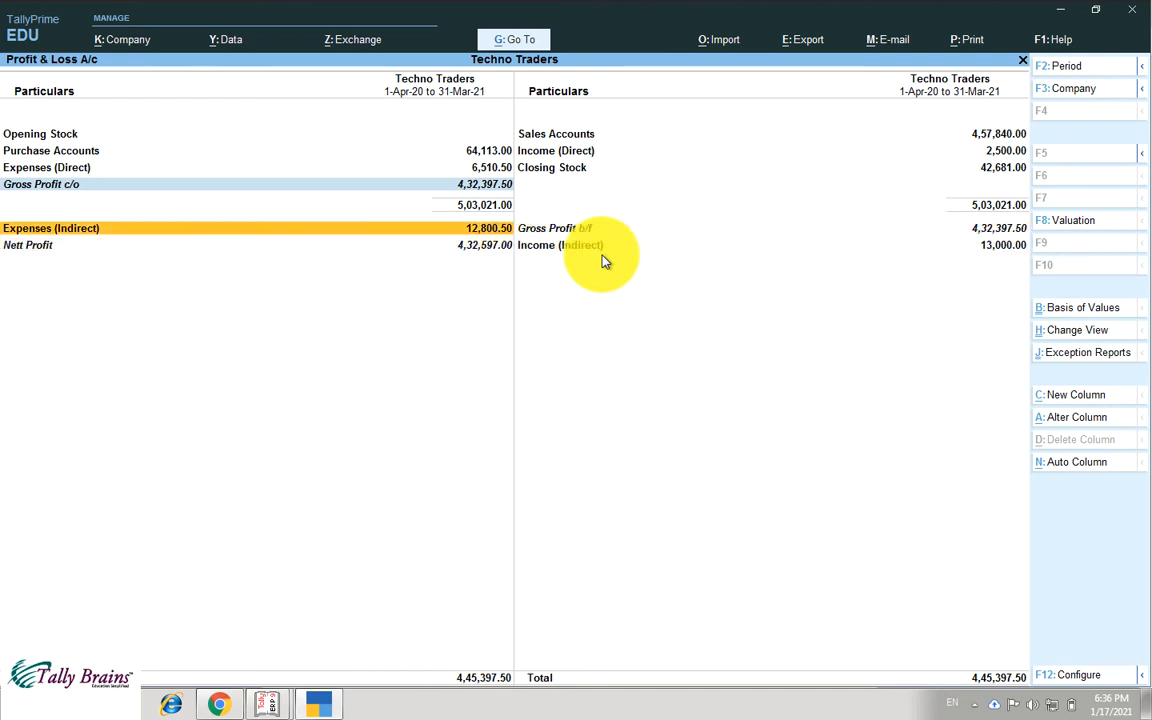
{"action": "key", "text": "Up"}
{"action": "key", "text": "Up"}
{"action": "key", "text": "Down"}
{"action": "key", "text": "Escape"}
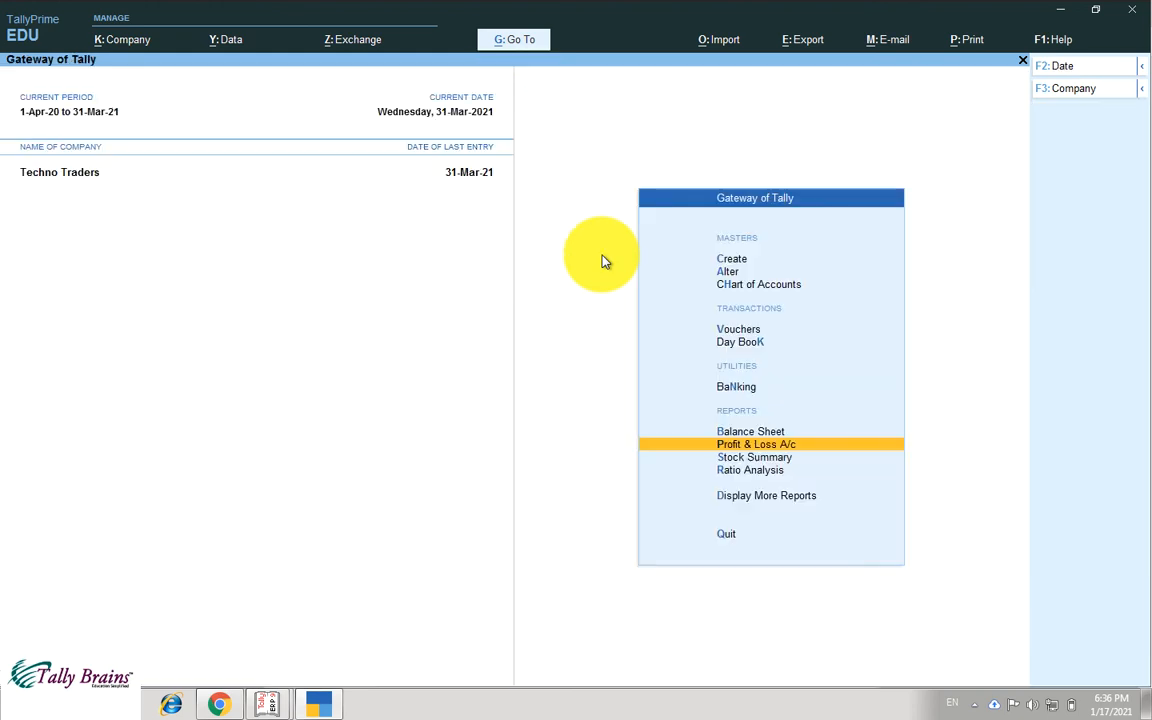
{"action": "key", "text": "Return"}
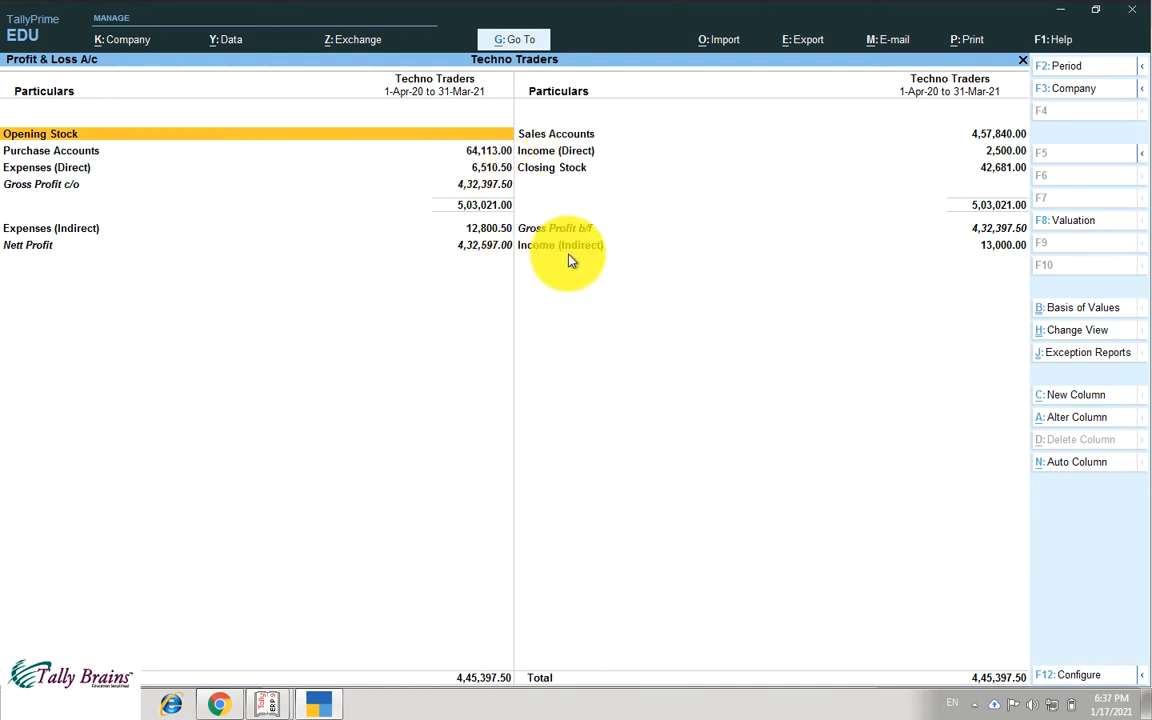
- Review the trading section of the Profit & Loss A/c, from Opening Stock through direct expenses to Closing Stock and Sales Accounts
{"action": "key", "text": "Down"}
{"action": "key", "text": "Right"}
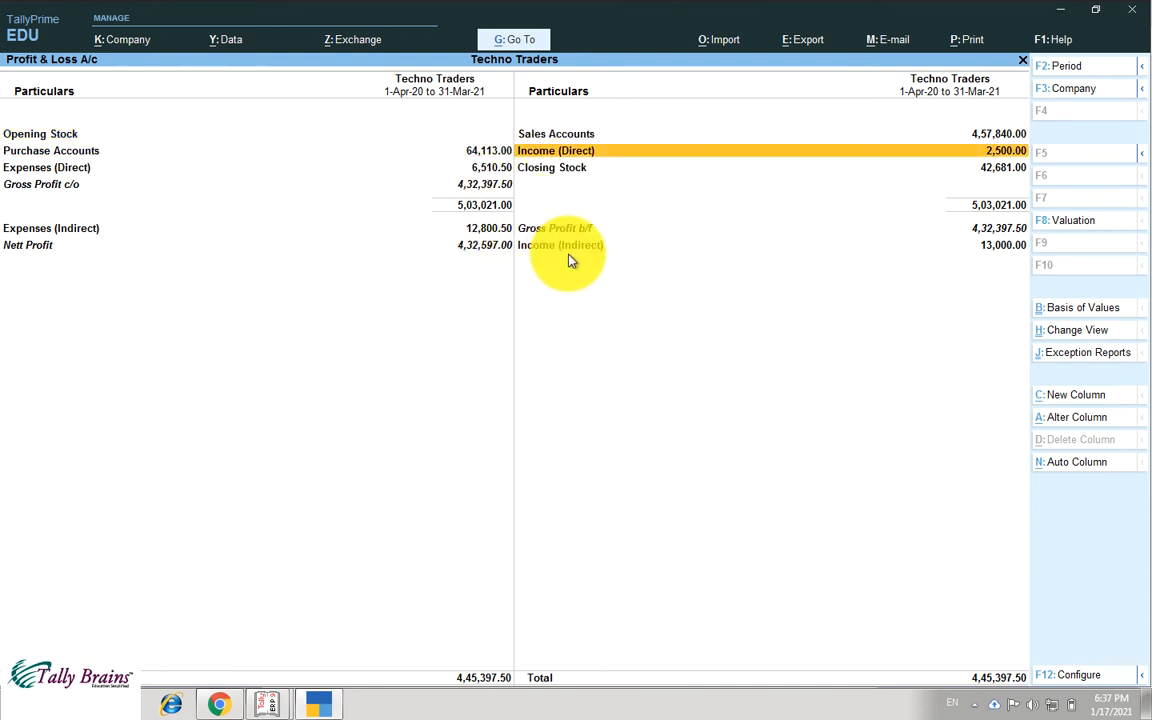
{"action": "key", "text": "Left"}
{"action": "key", "text": "Up"}
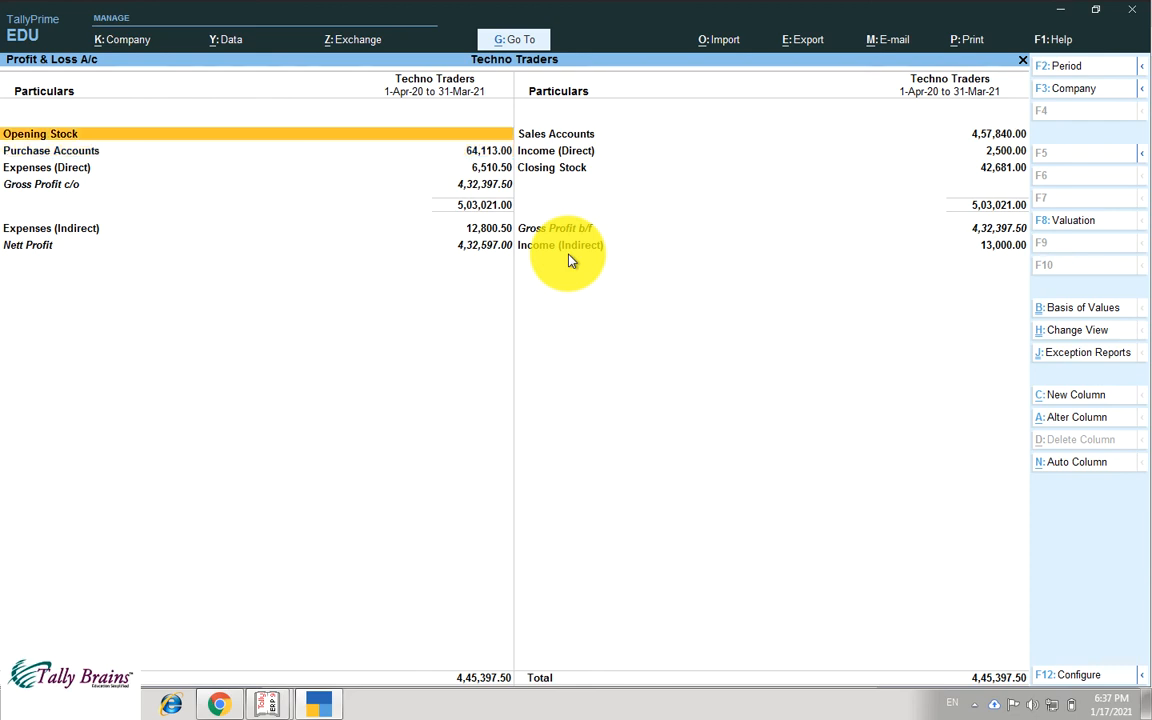
{"action": "key", "text": "Down"}
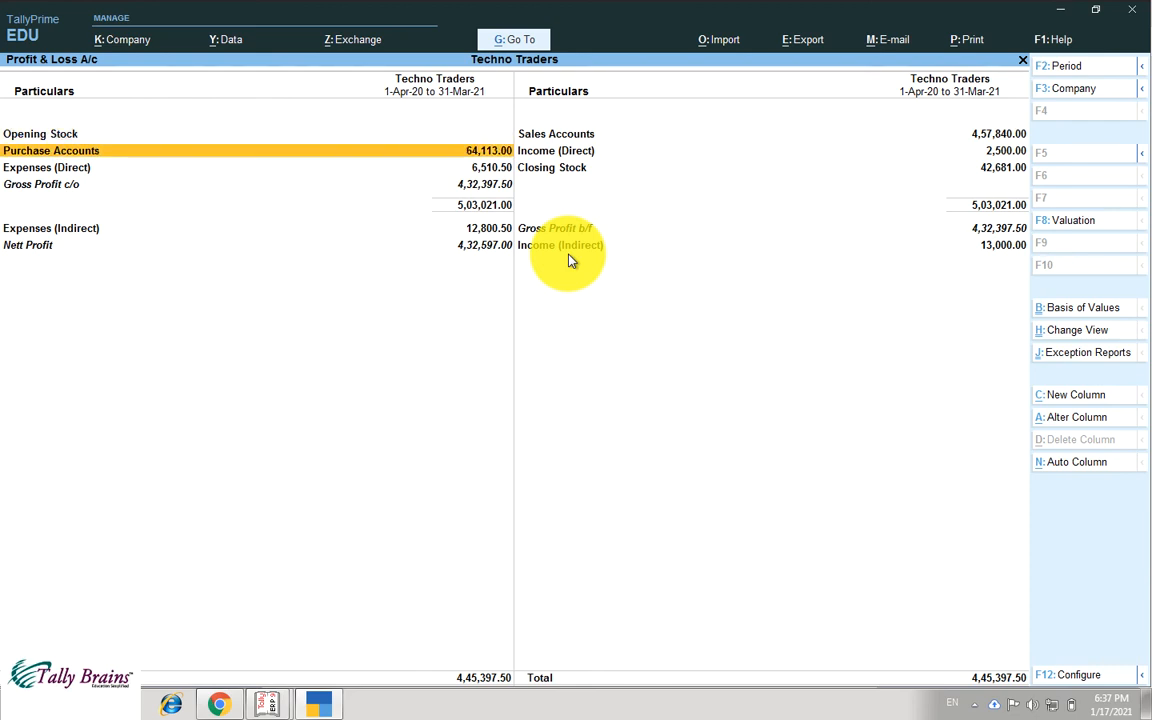
{"action": "key", "text": "Down"}
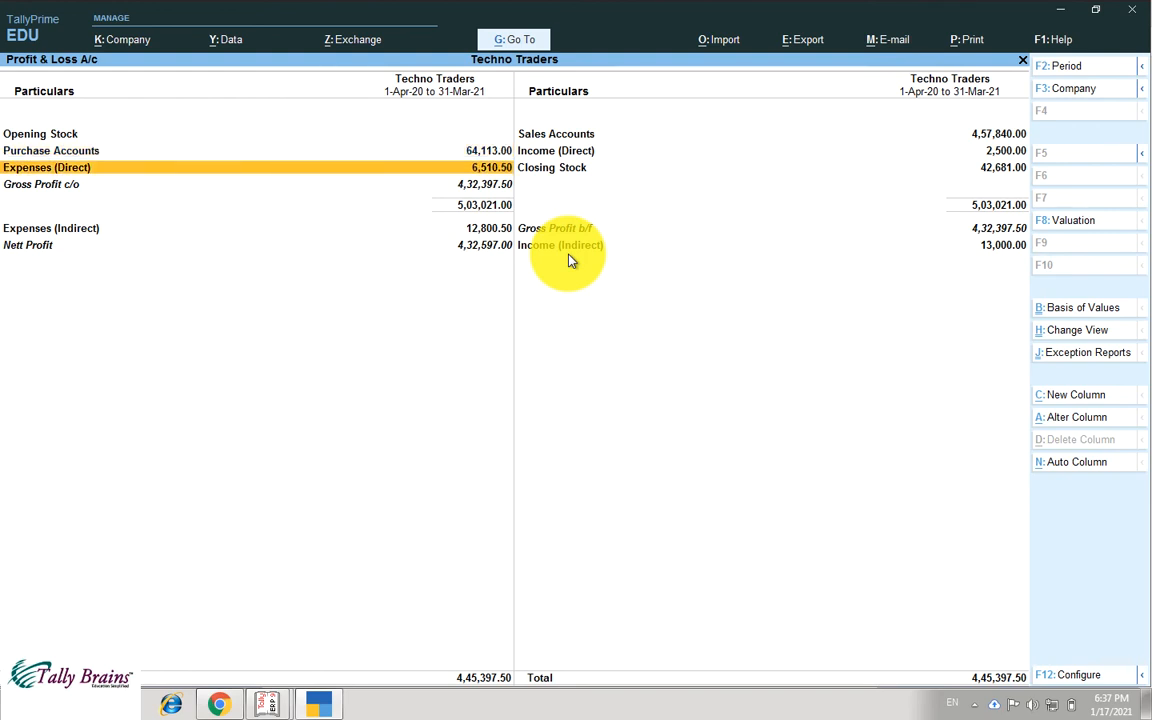
{"action": "key", "text": "Right"}
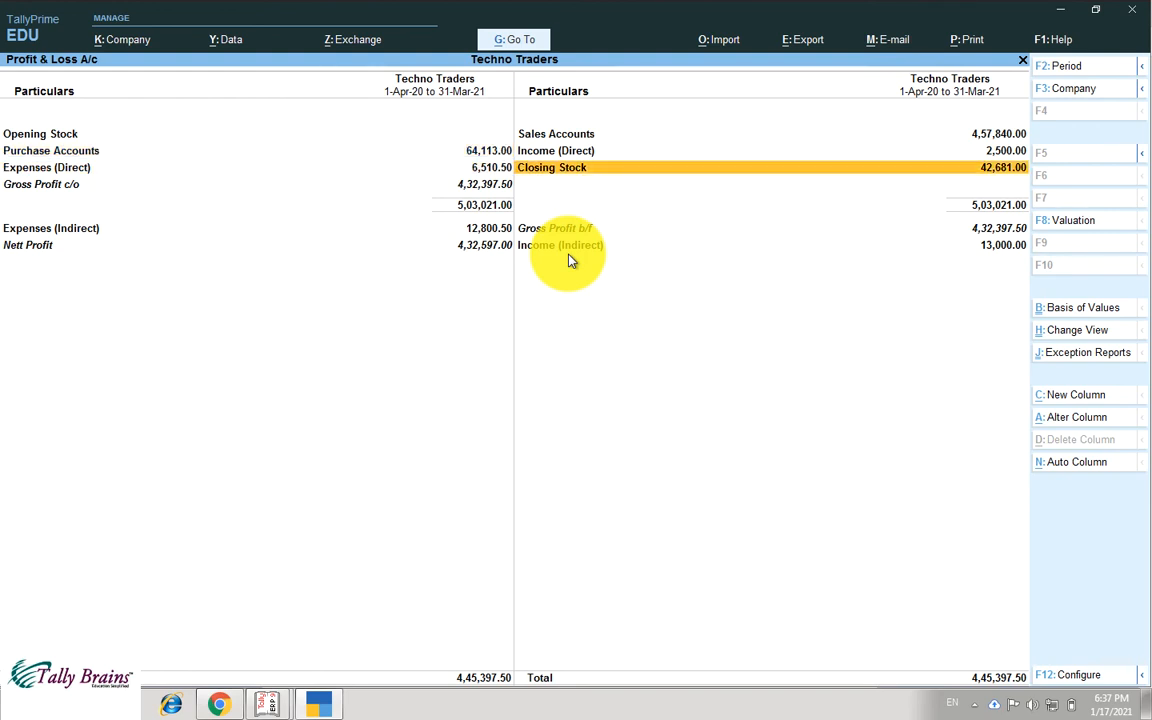
{"action": "key", "text": "Up"}
{"action": "key", "text": "Up"}
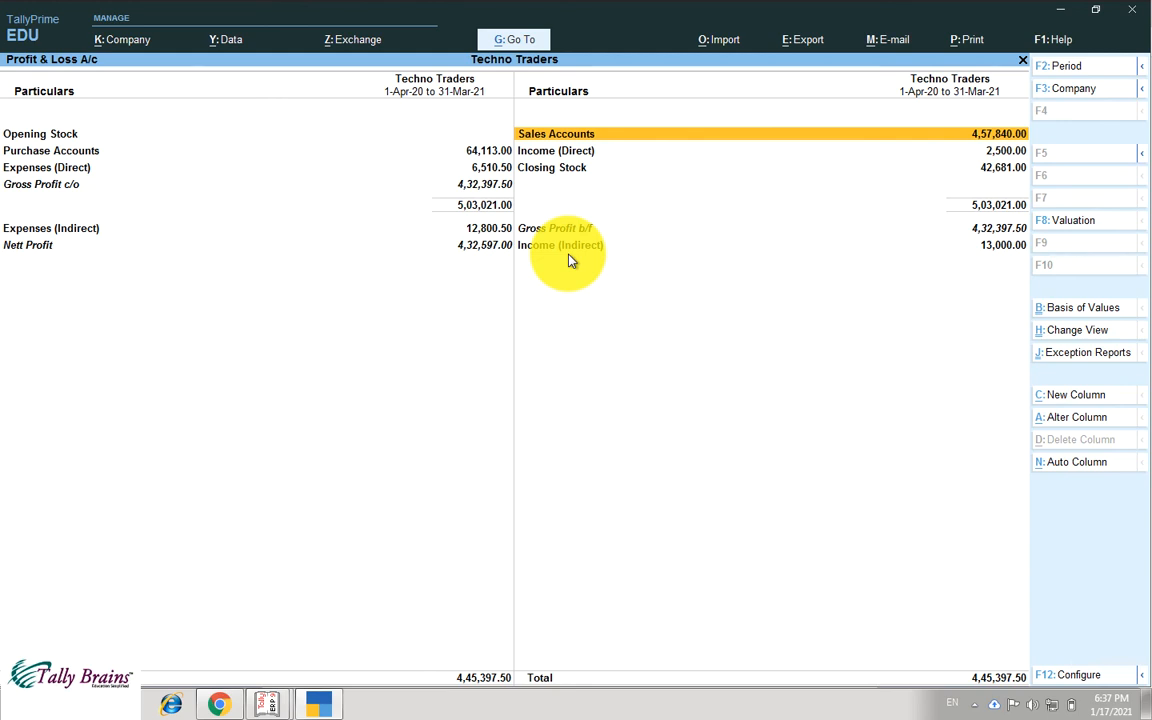
- Mark the Sales Accounts, Income (Direct) and Closing Stock lines while reviewing the trading income, clear the marks and move to Gross Profit b/f
{"action": "key", "text": "Return"}
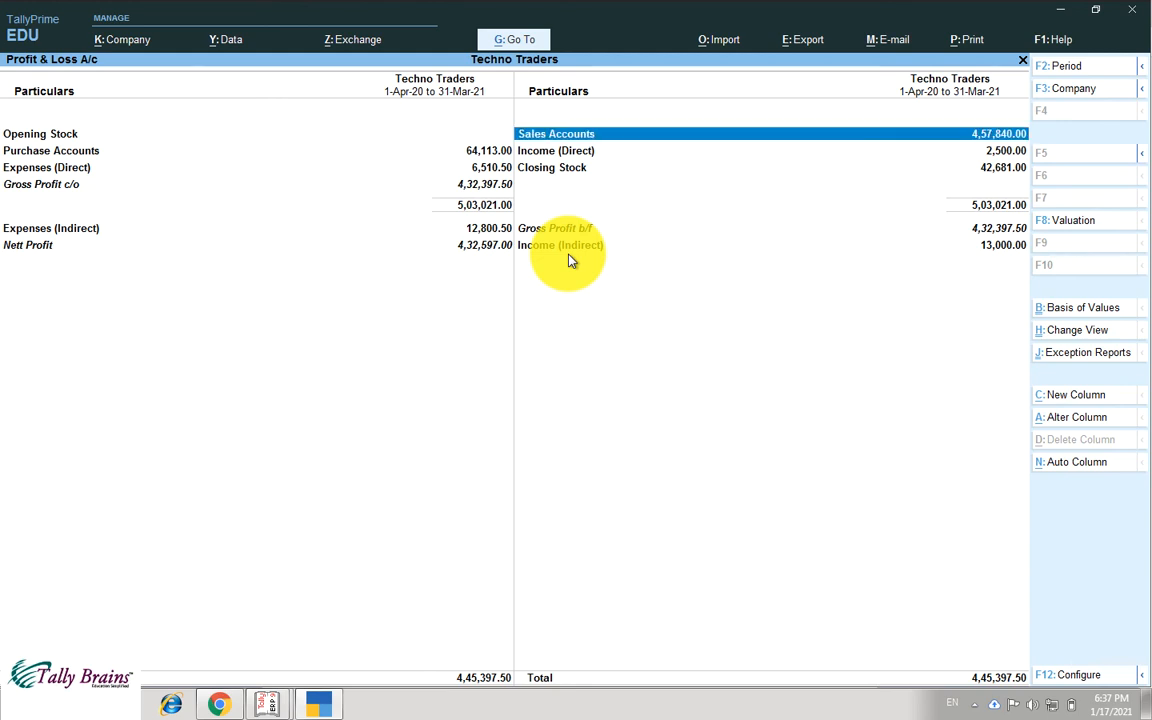
{"action": "key", "text": "Escape"}
{"action": "key", "text": "Down"}
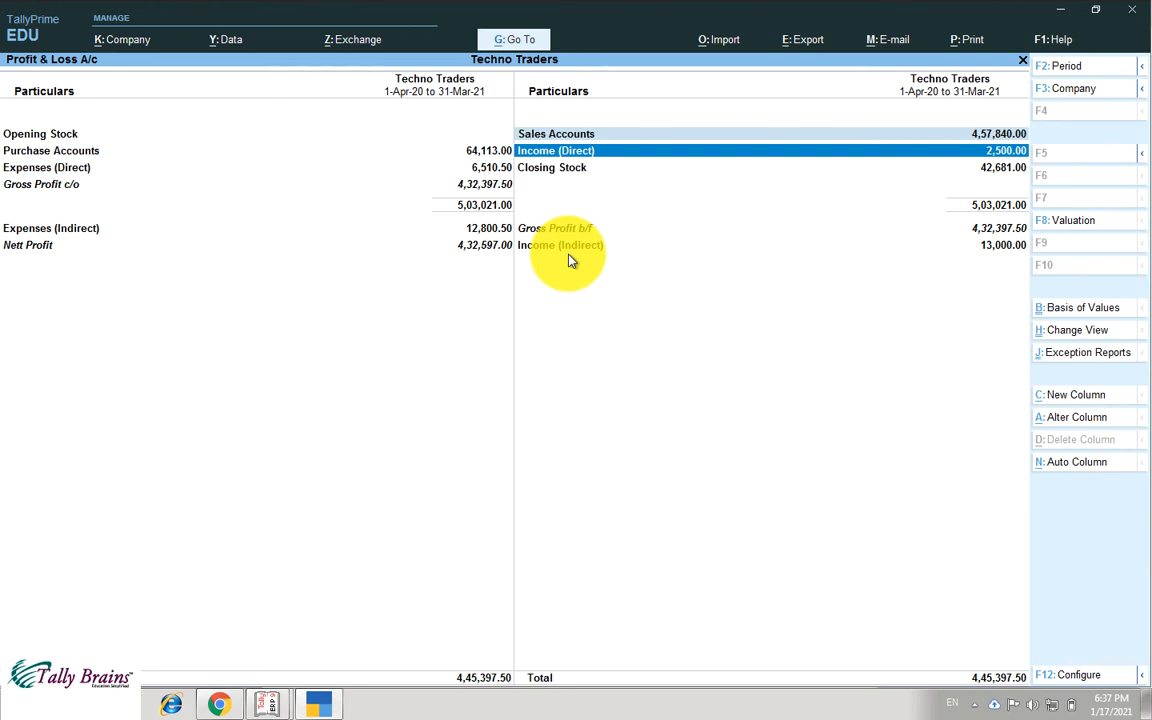
{"action": "key", "text": "Down"}
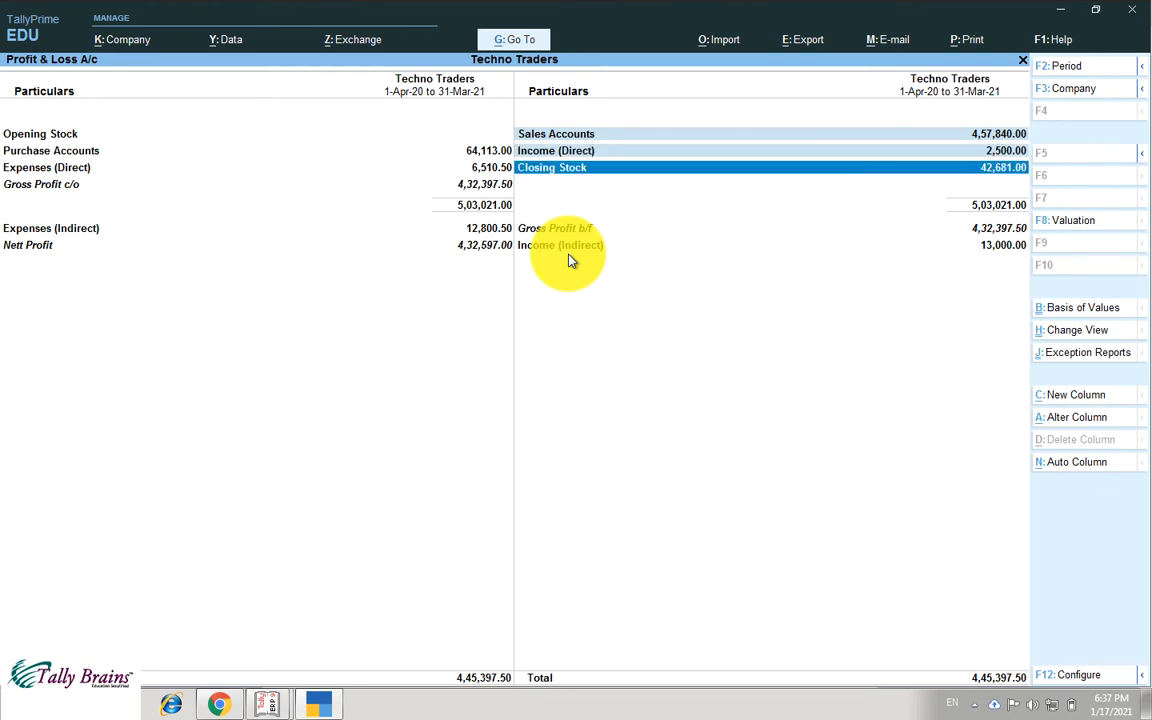
{"action": "key", "text": "Up"}
{"action": "key", "text": "Up"}
{"action": "key", "text": "Down"}
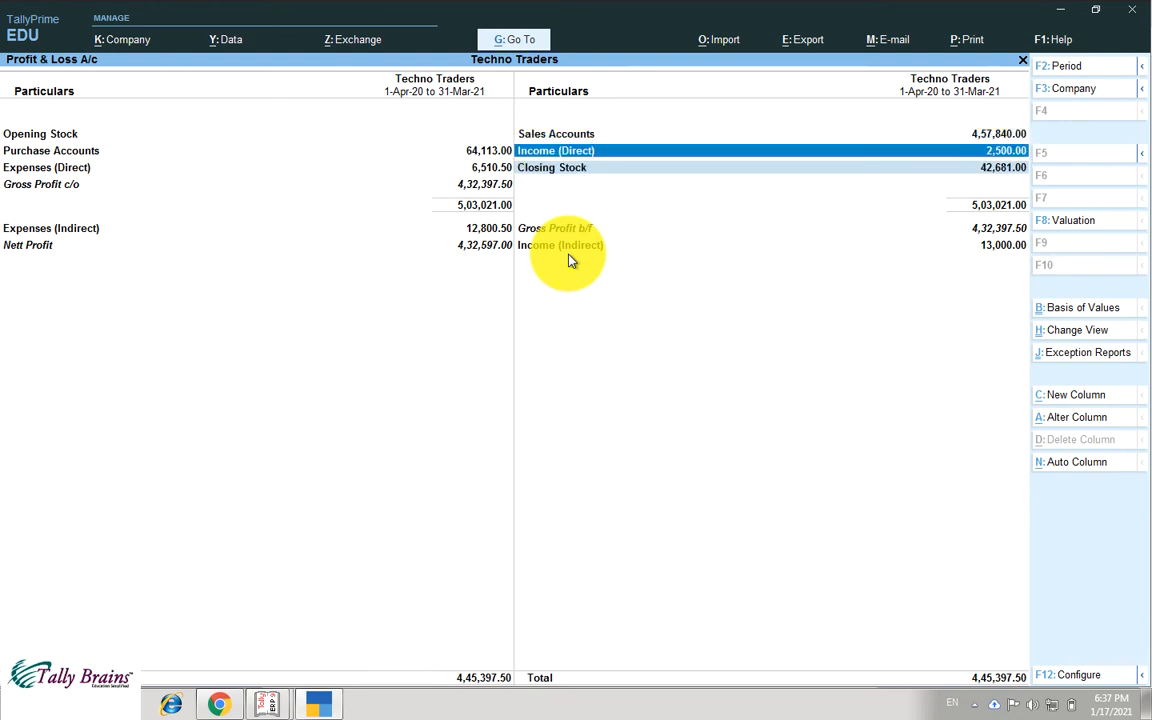
{"action": "key", "text": "Return"}
{"action": "key", "text": "Down"}
{"action": "key", "text": "Down"}
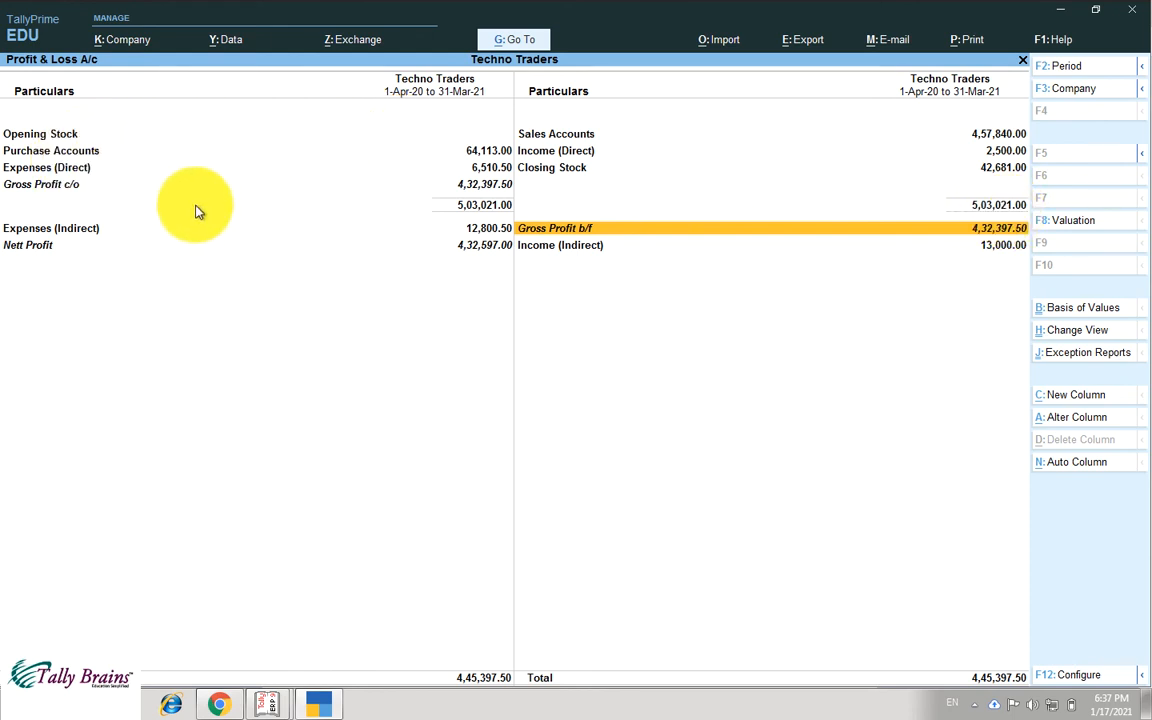
- Select Gross Profit c/o, Gross Profit b/f, Income (Indirect) and Expenses (Indirect), and move to Nett Profit to review how it is derived
{"action": "left_click", "coordinate": [70, 186]}
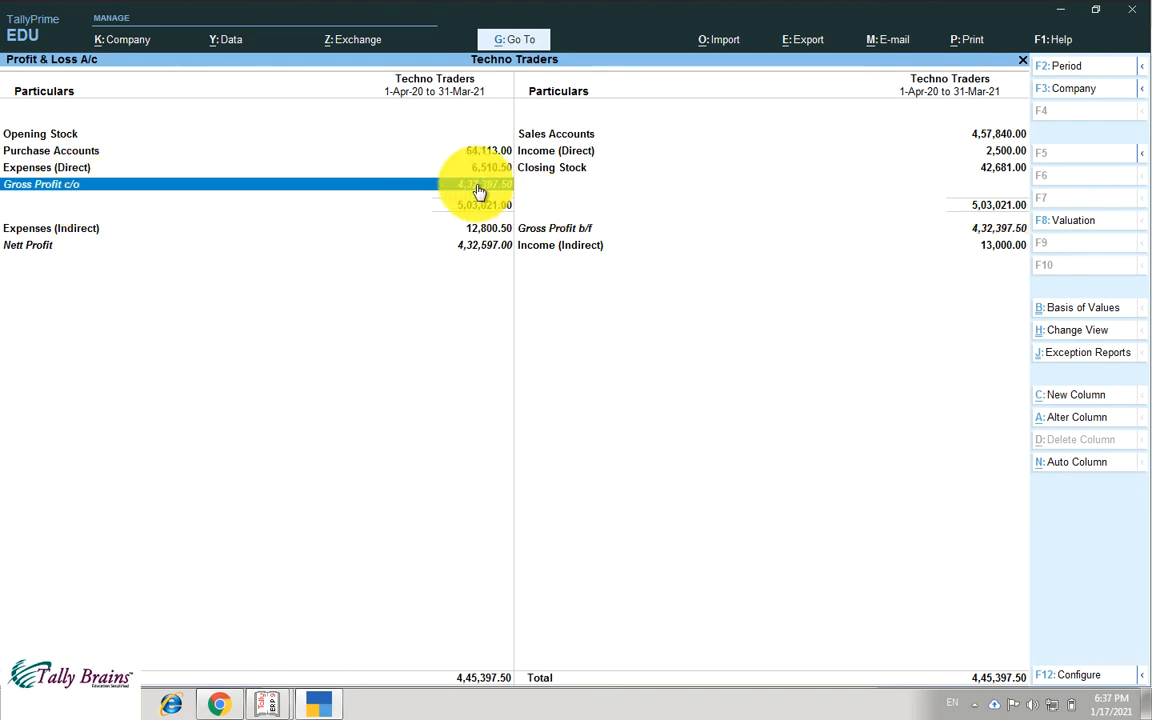
{"action": "left_click", "coordinate": [565, 233]}
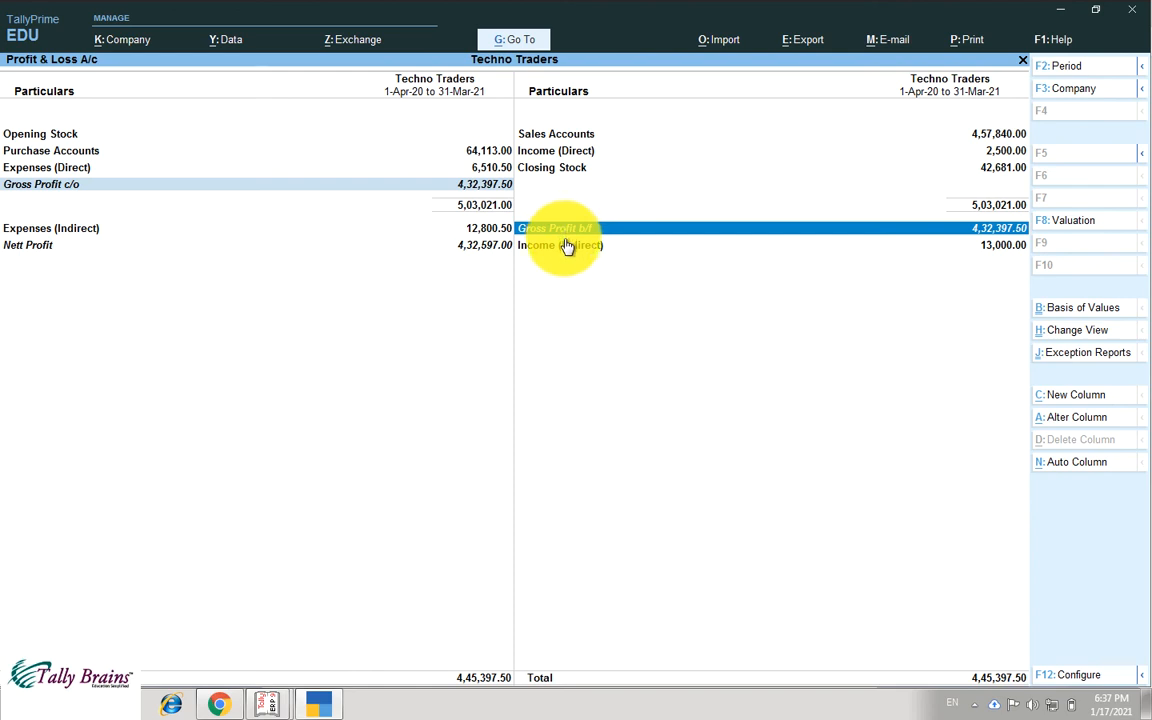
{"action": "left_click", "coordinate": [565, 245]}
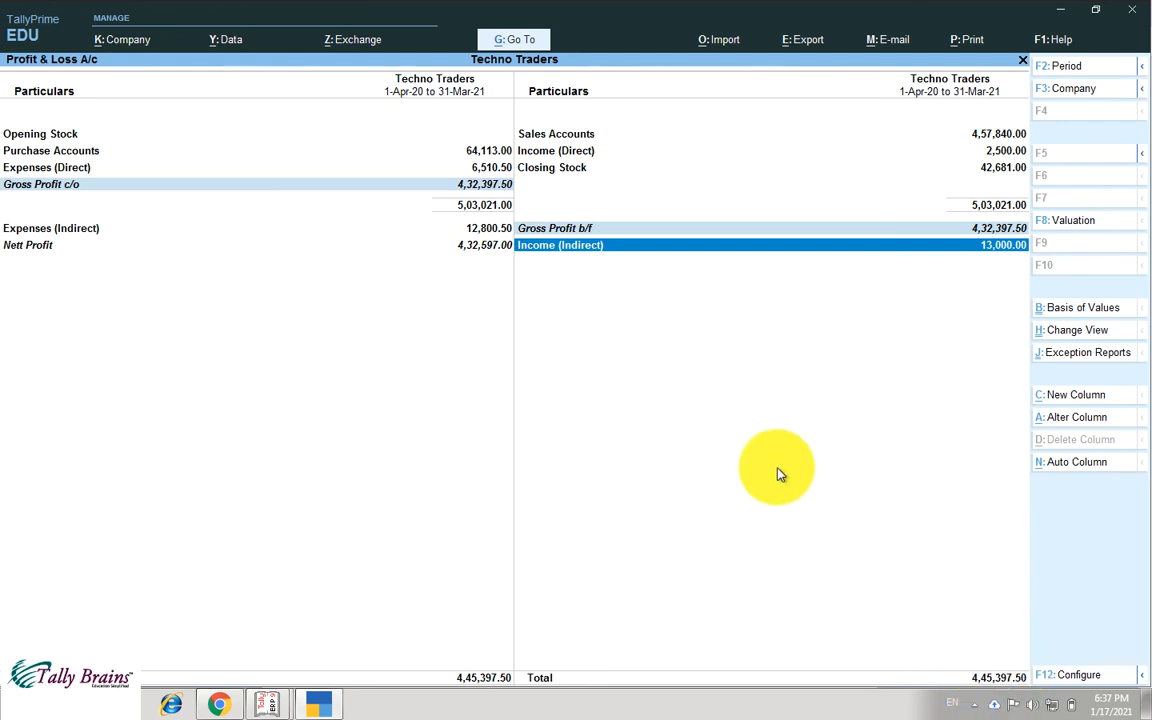
{"action": "left_click", "coordinate": [85, 237]}
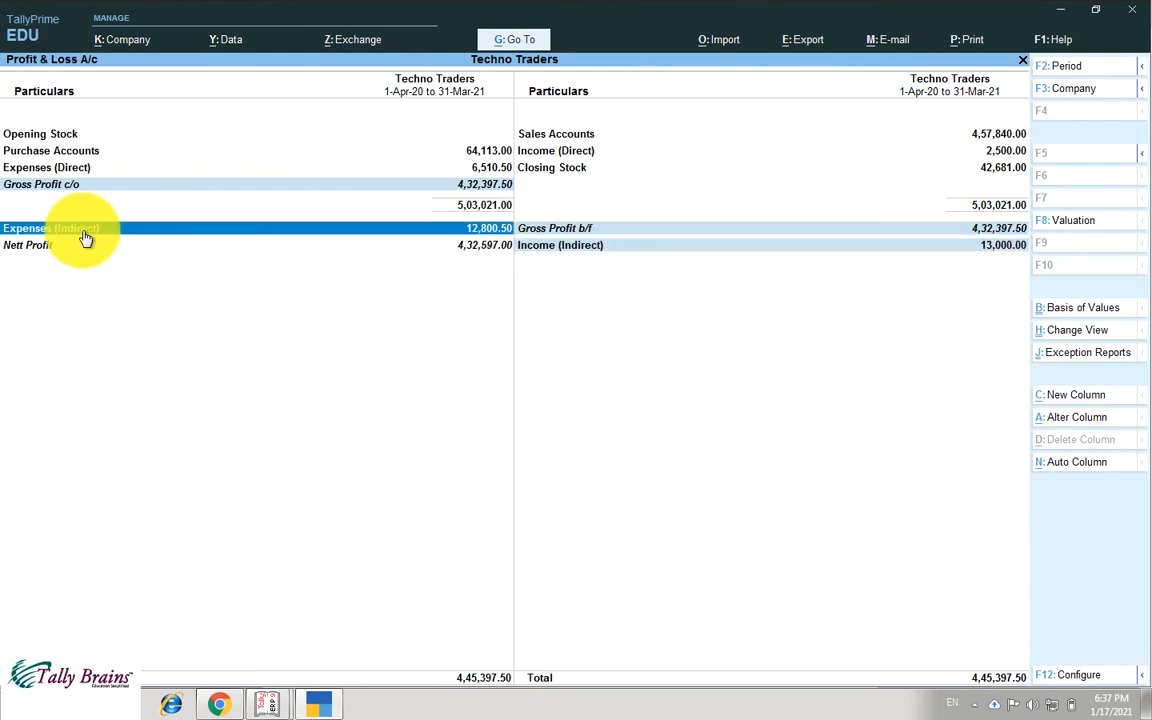
{"action": "key", "text": "Down"}
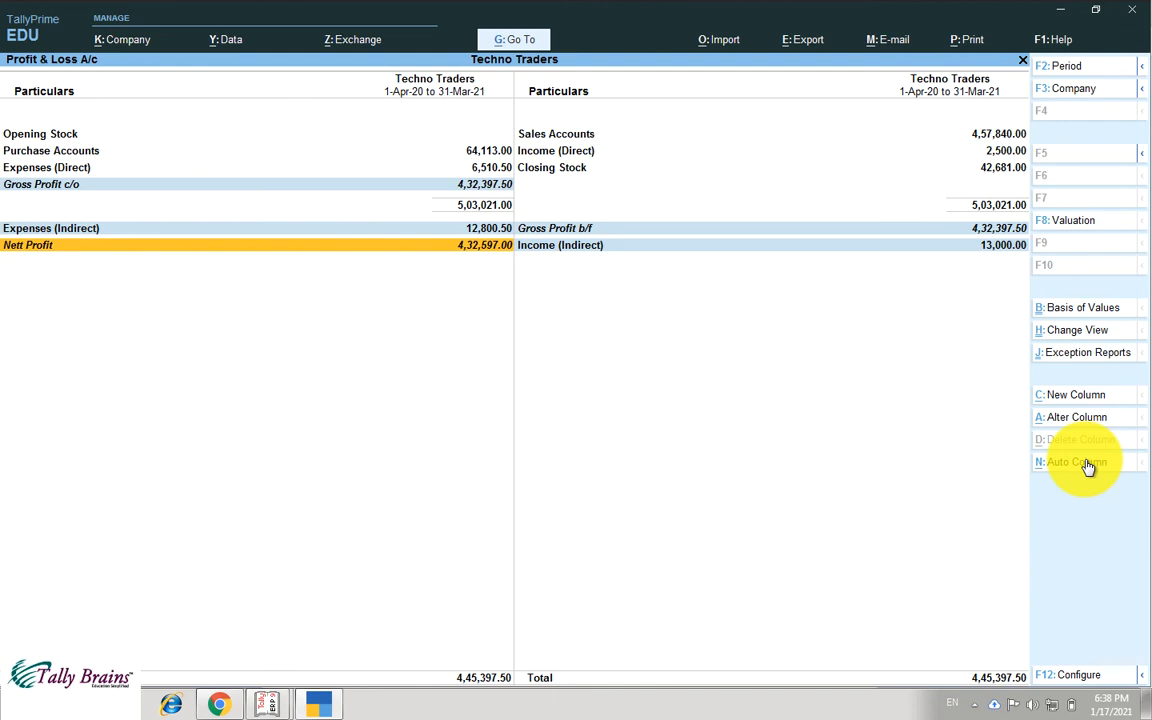
- Exit the Profit & Loss A/c to the Gateway of Tally and highlight Display More Reports
{"action": "key", "text": "Escape"}
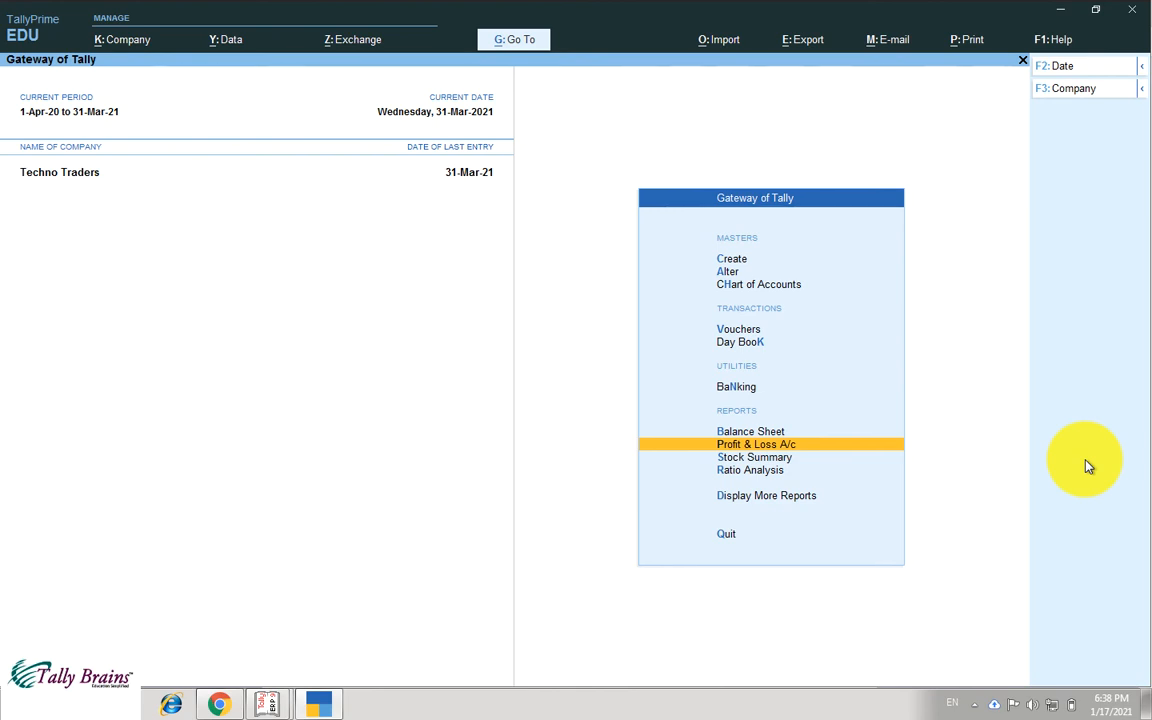
{"action": "key", "text": "Down"}
{"action": "key", "text": "Down"}
{"action": "key", "text": "Down"}
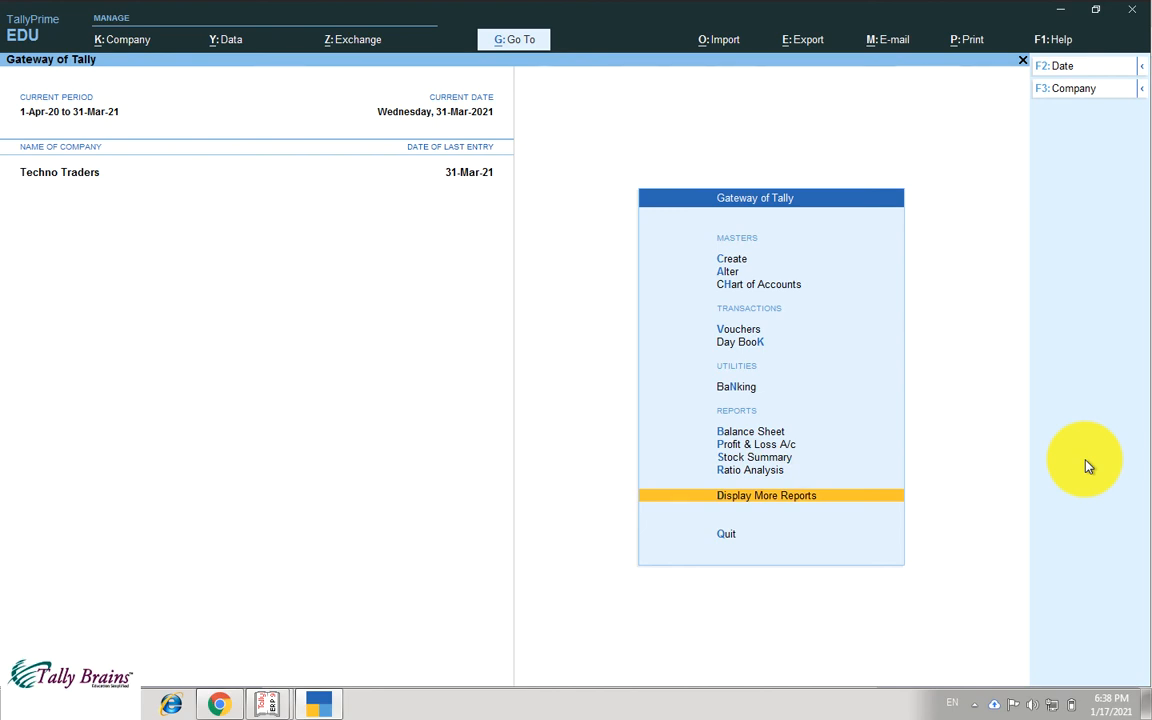
- Use Go To to search for "Prof", open the Profit & Loss A/c, and return to the Gateway of Tally
{"action": "left_click", "coordinate": [537, 41]}
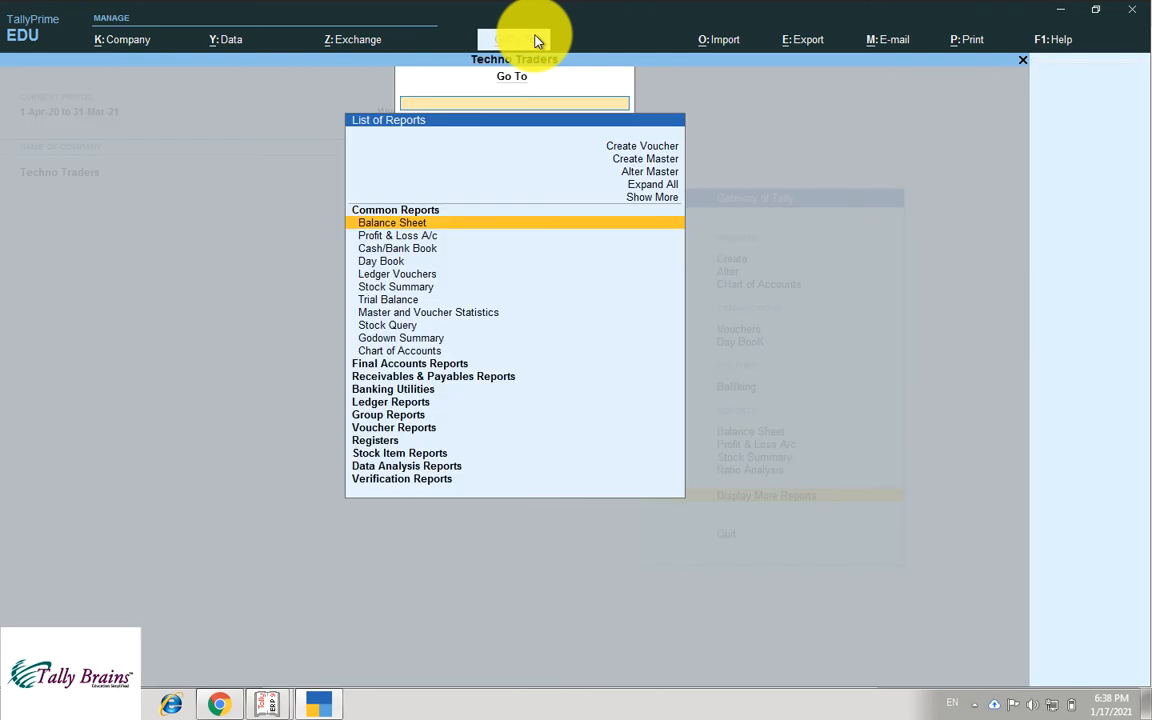
{"action": "type", "text": "Prof"}
{"action": "key", "text": "Up"}
{"action": "key", "text": "Up"}
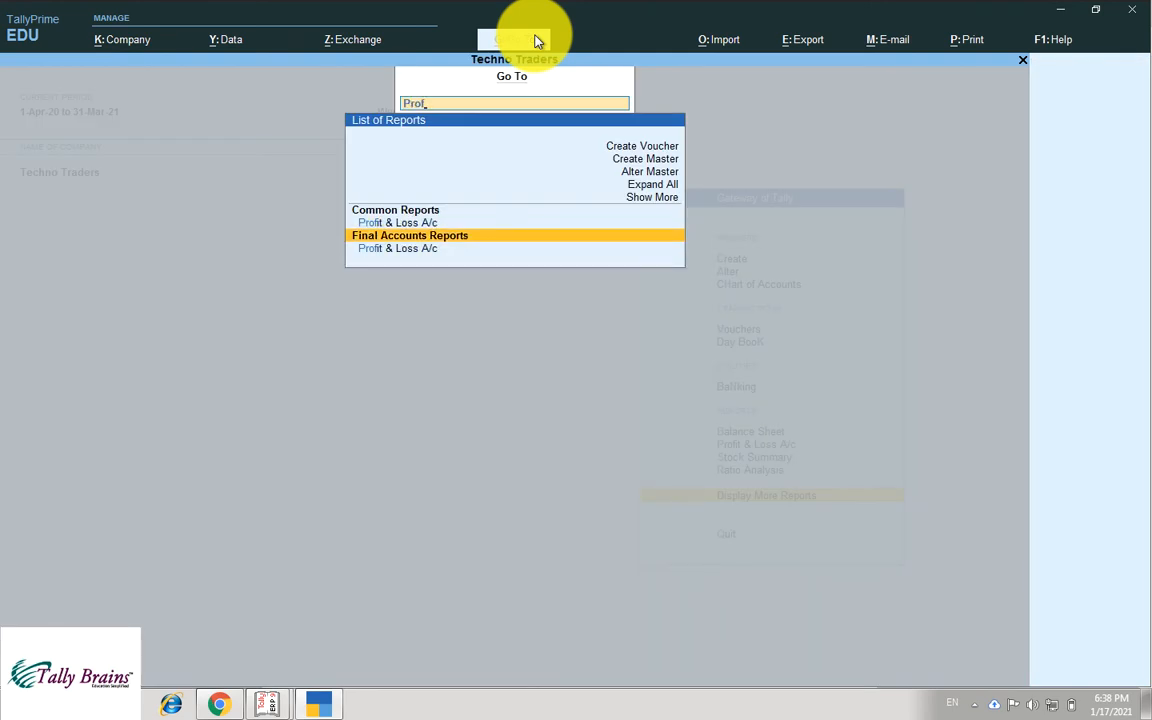
{"action": "key", "text": "Return"}
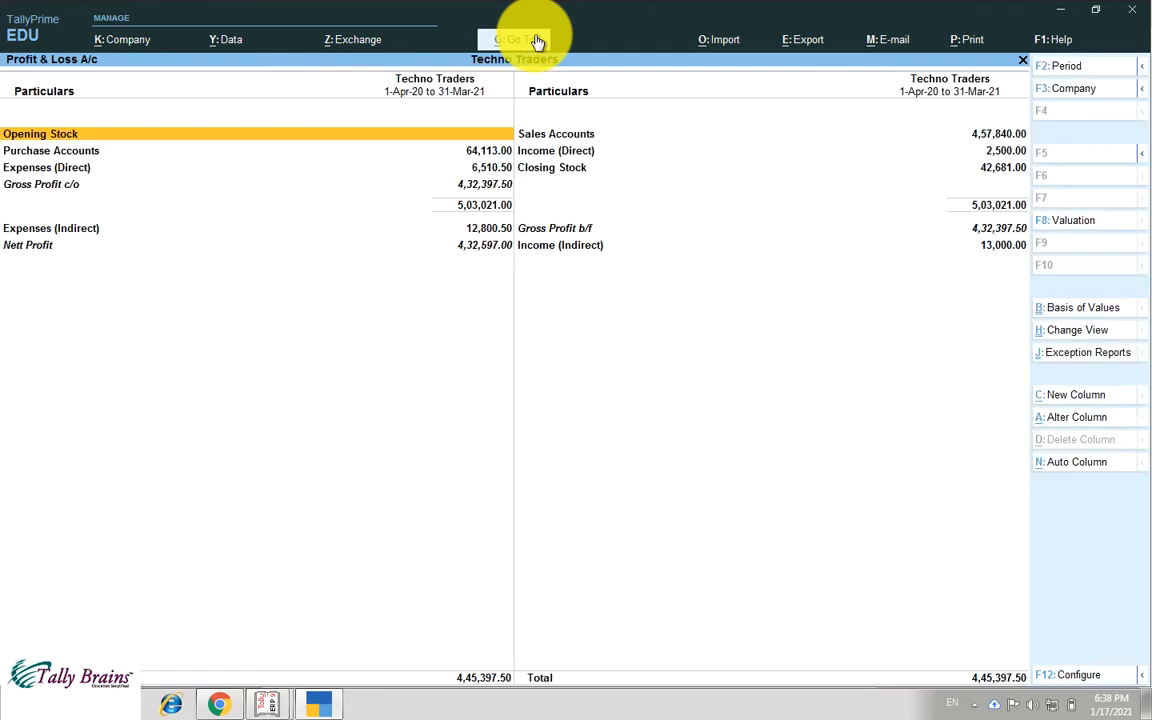
{"action": "key", "text": "Escape"}
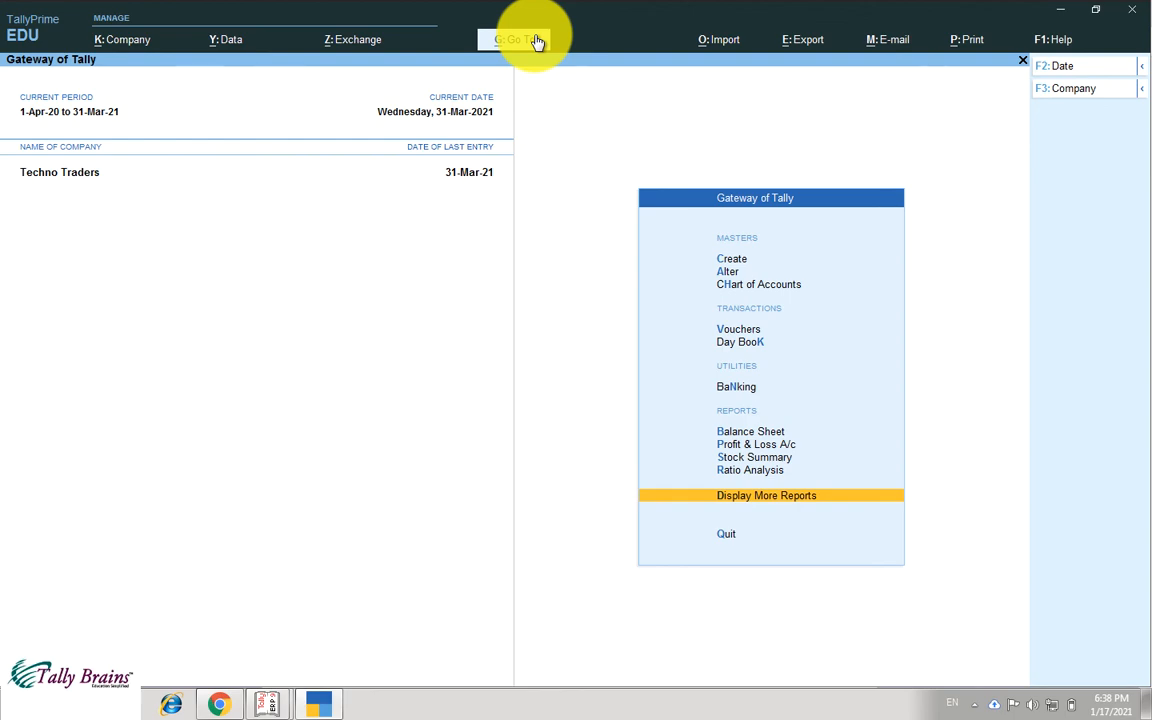
{"action": "key", "text": "ctrl+Left"}
{"action": "left_click", "coordinate": [843, 11]}
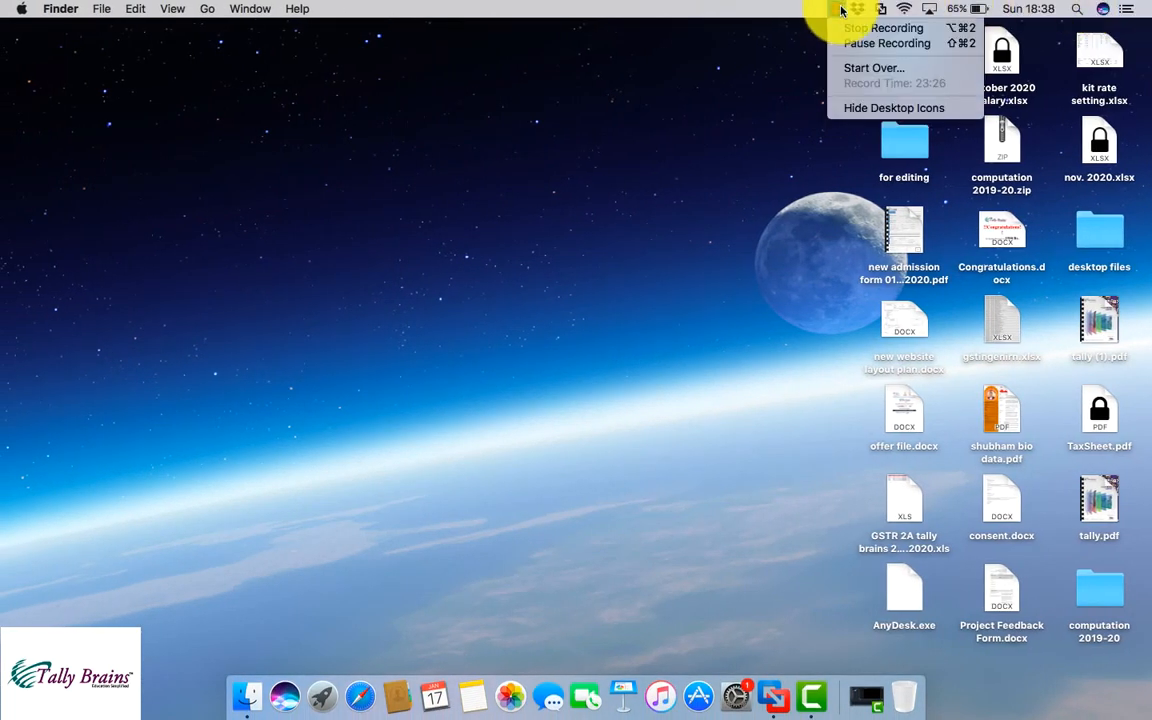
{"action": "left_click", "coordinate": [852, 24]}
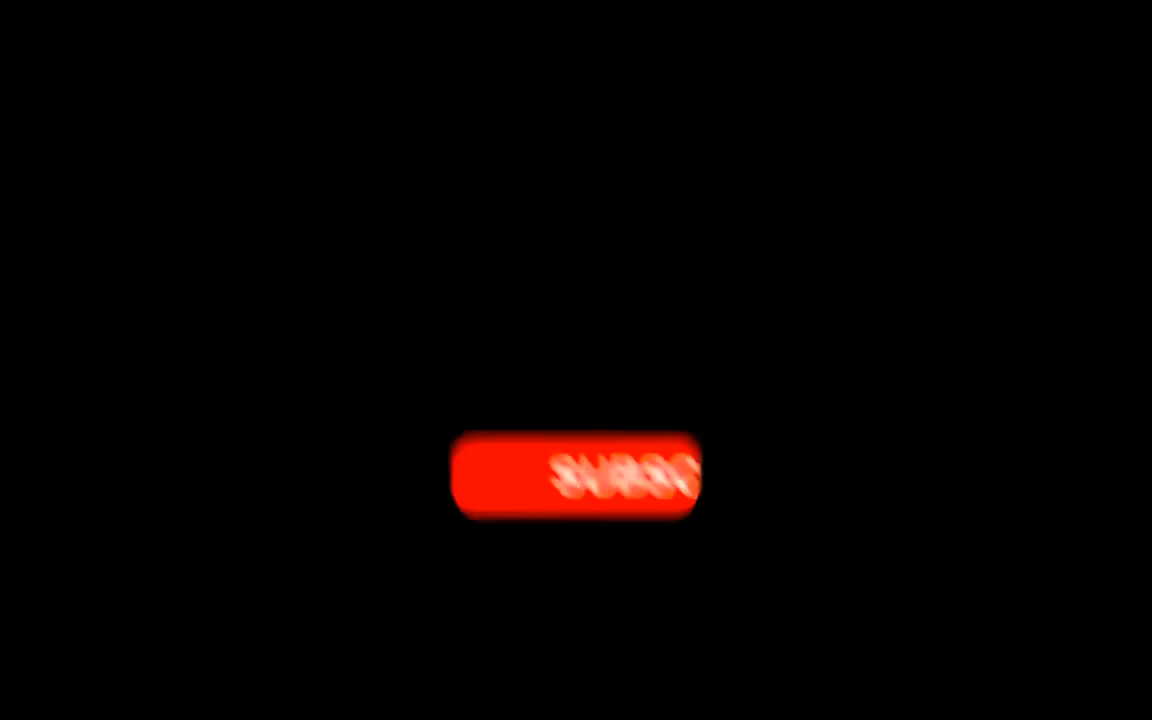